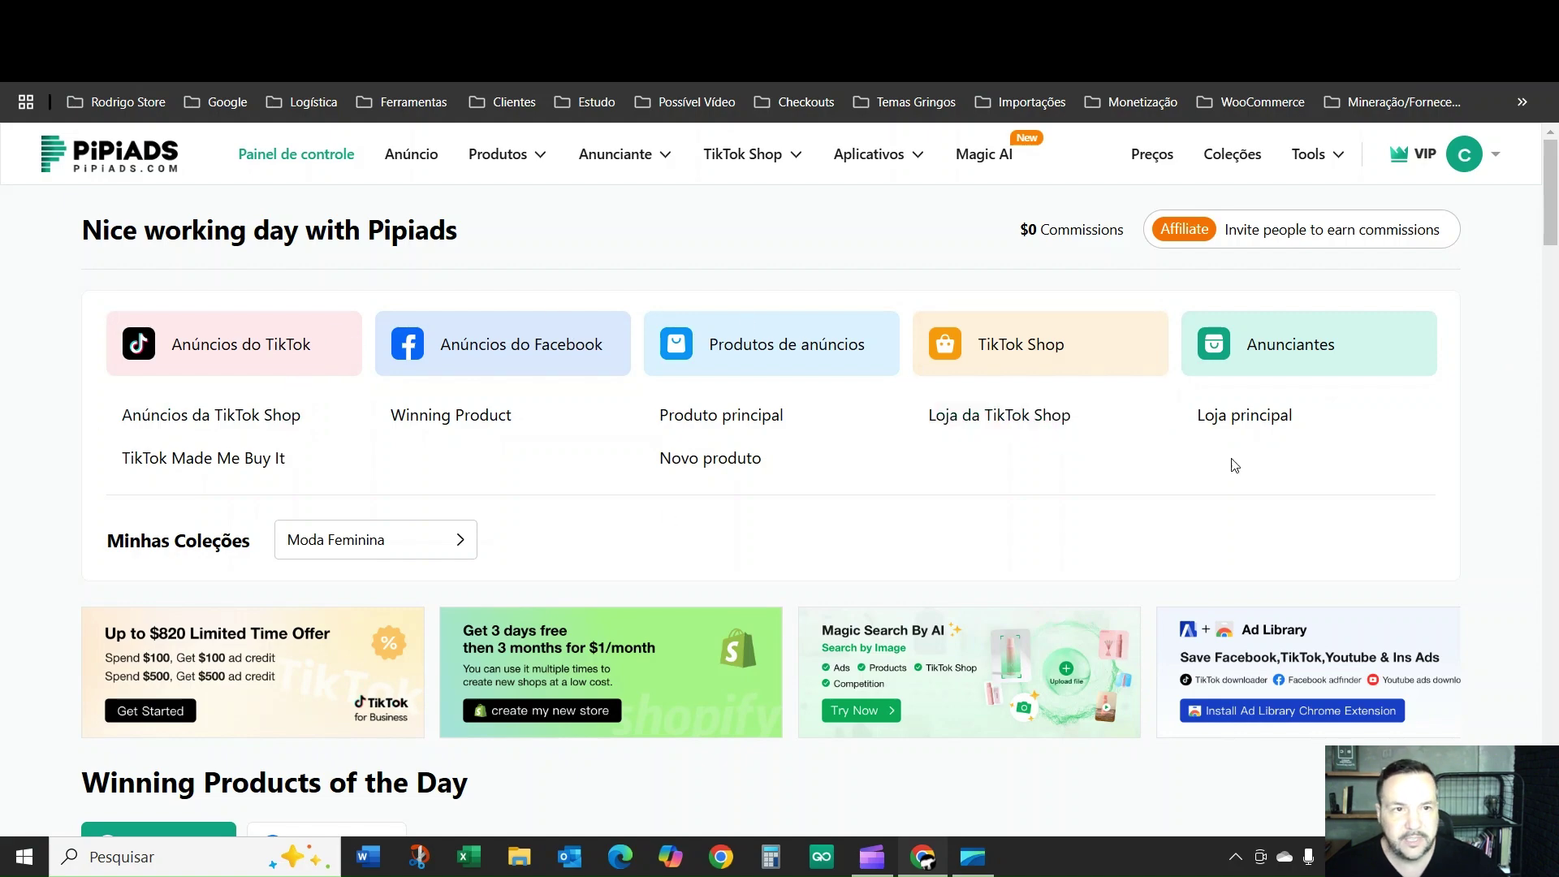
Look over the dashboard's winning products of the day and the sections offered in the main navigation
{"action": "scroll", "coordinate": [1291, 484], "scroll_direction": "down", "scroll_amount": 15}
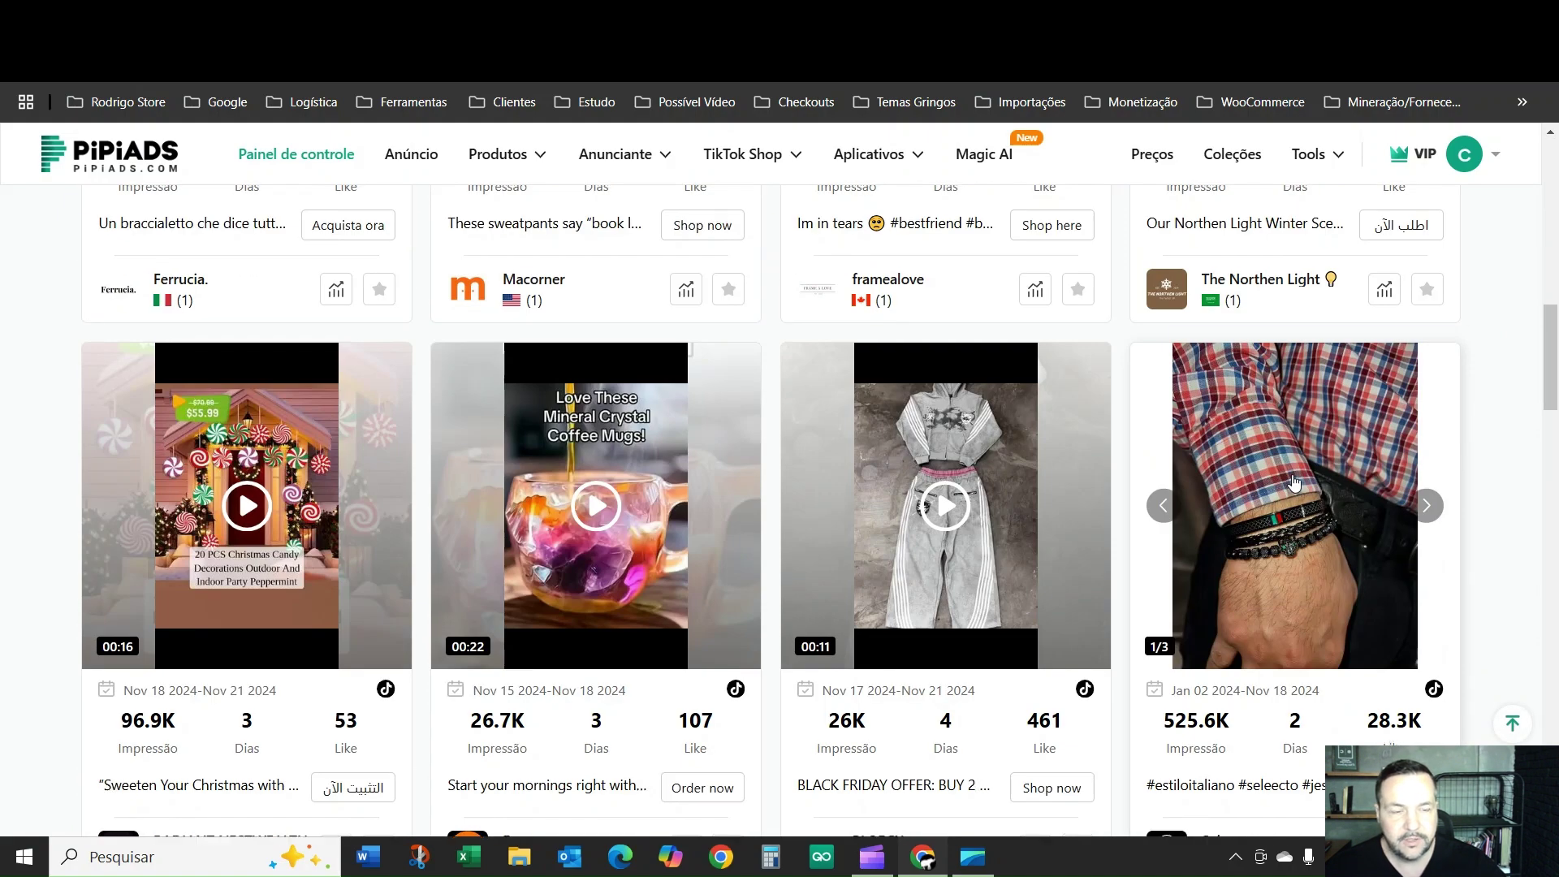
{"action": "scroll", "coordinate": [1294, 483], "scroll_direction": "up", "scroll_amount": 15}
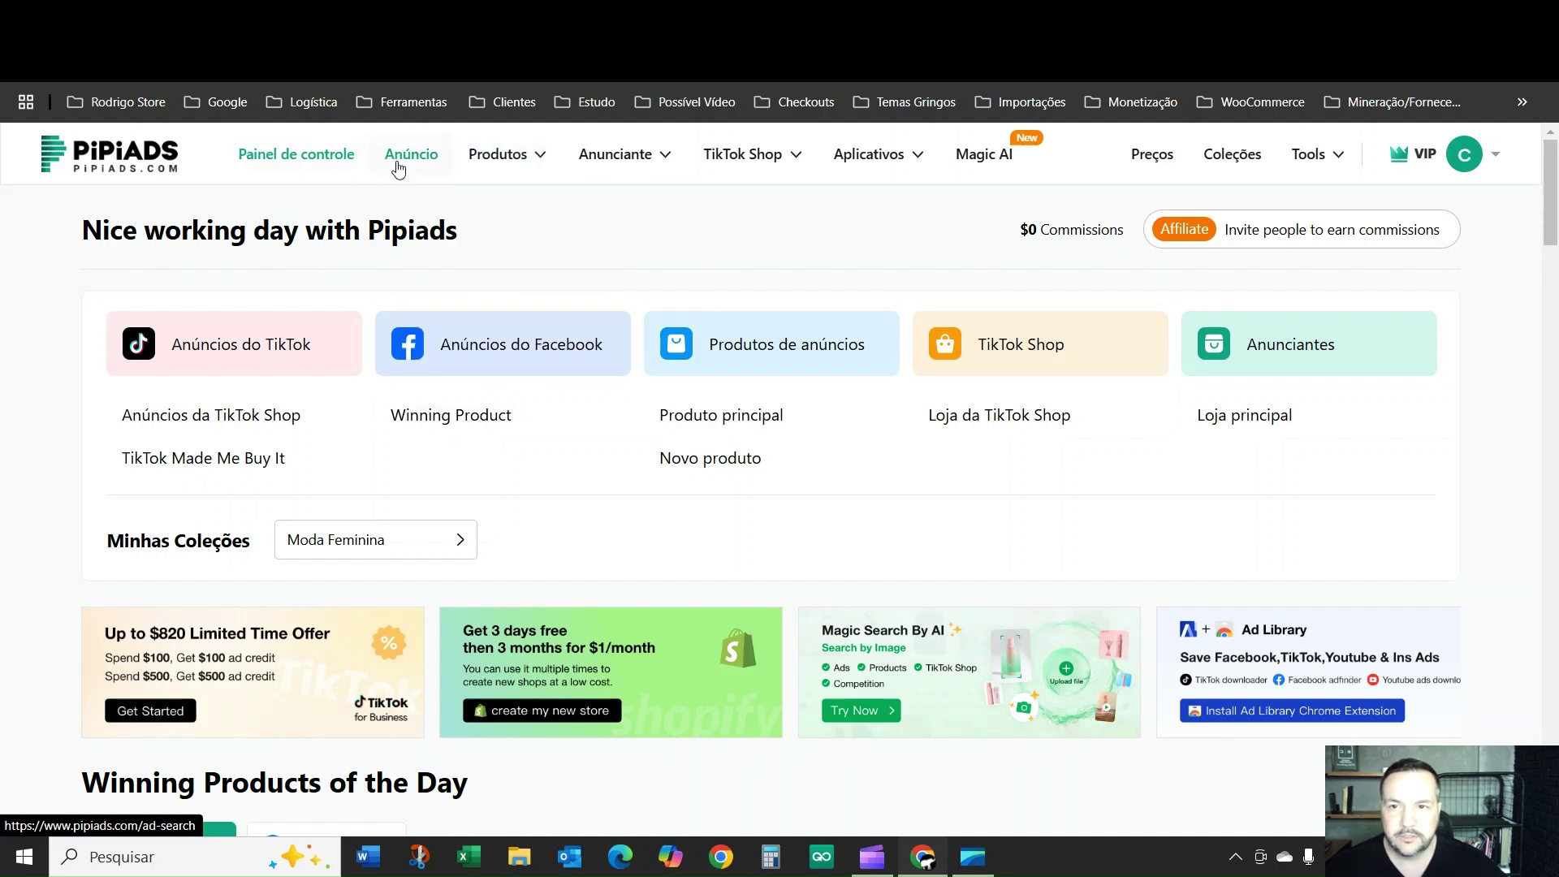
{"action": "mouse_move", "coordinate": [522, 160]}
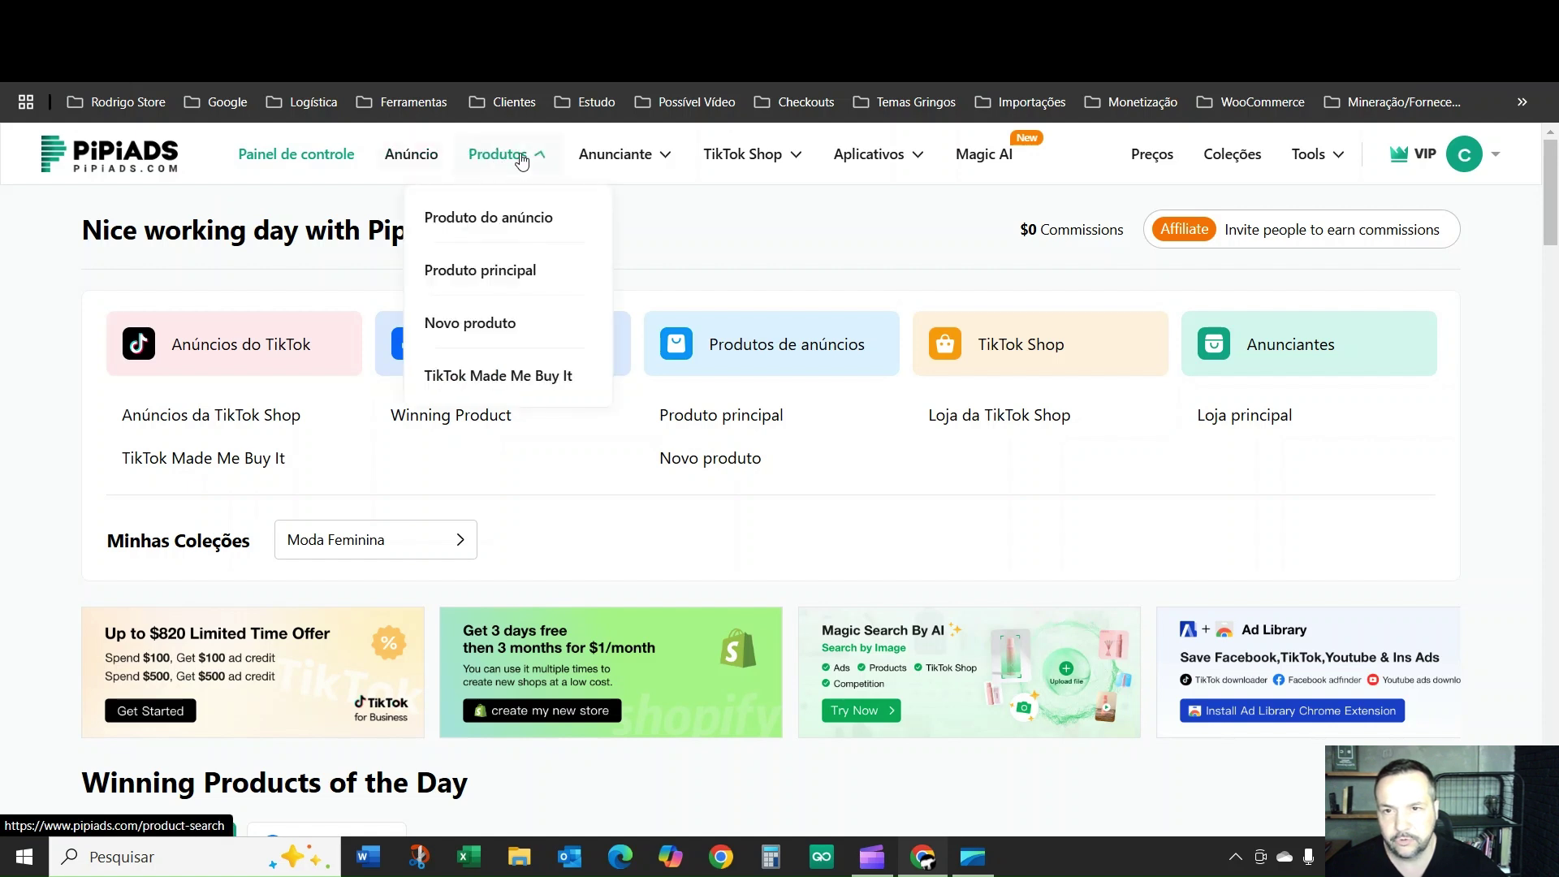
{"action": "mouse_move", "coordinate": [604, 163]}
{"action": "mouse_move", "coordinate": [766, 162]}
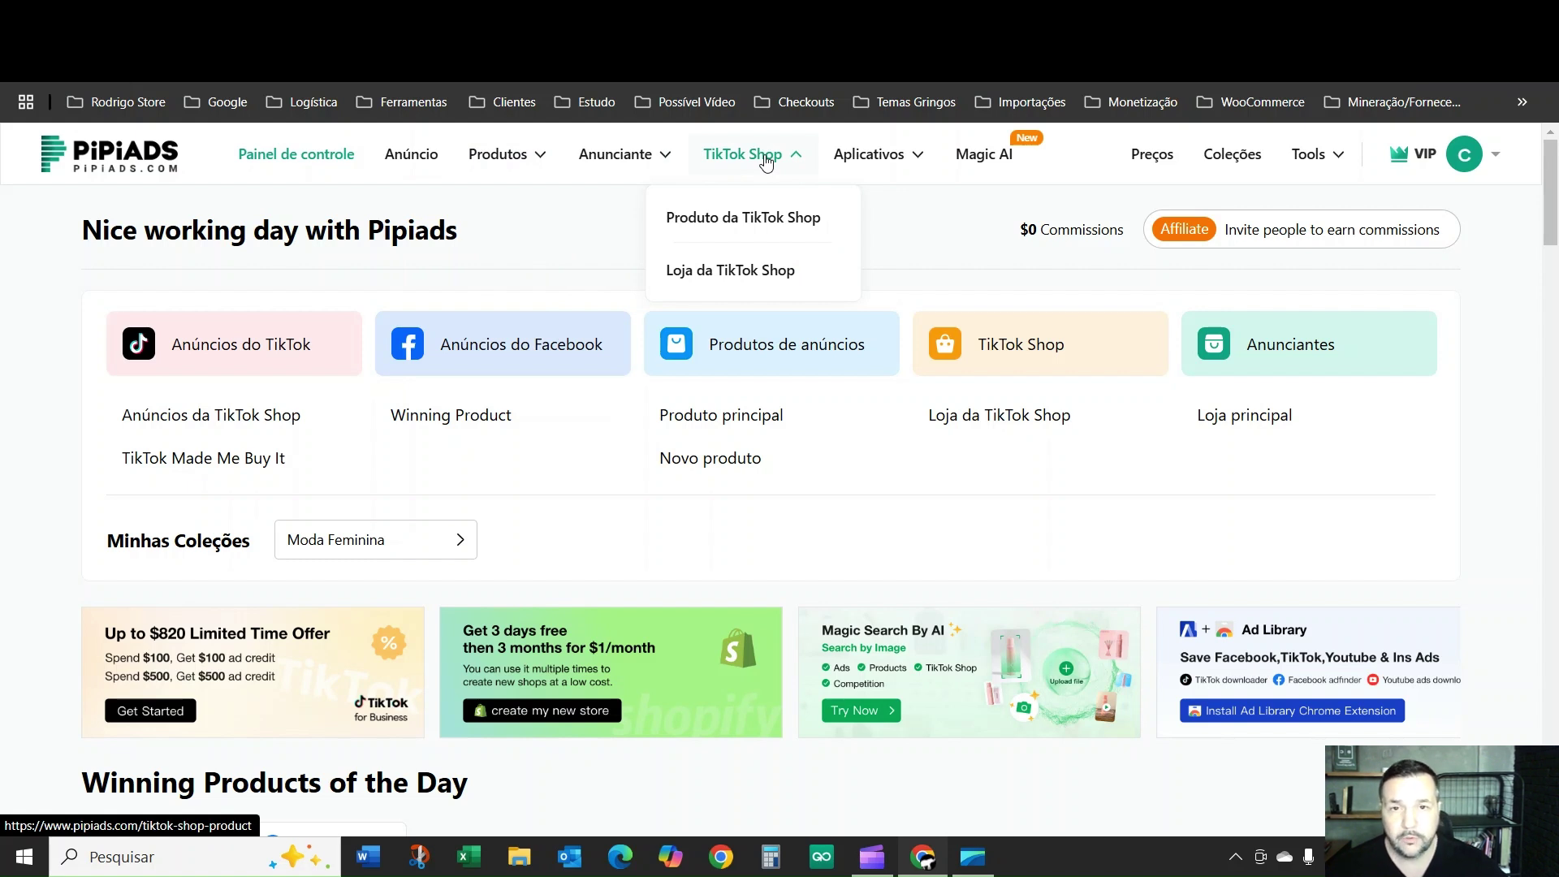
{"action": "mouse_move", "coordinate": [898, 163]}
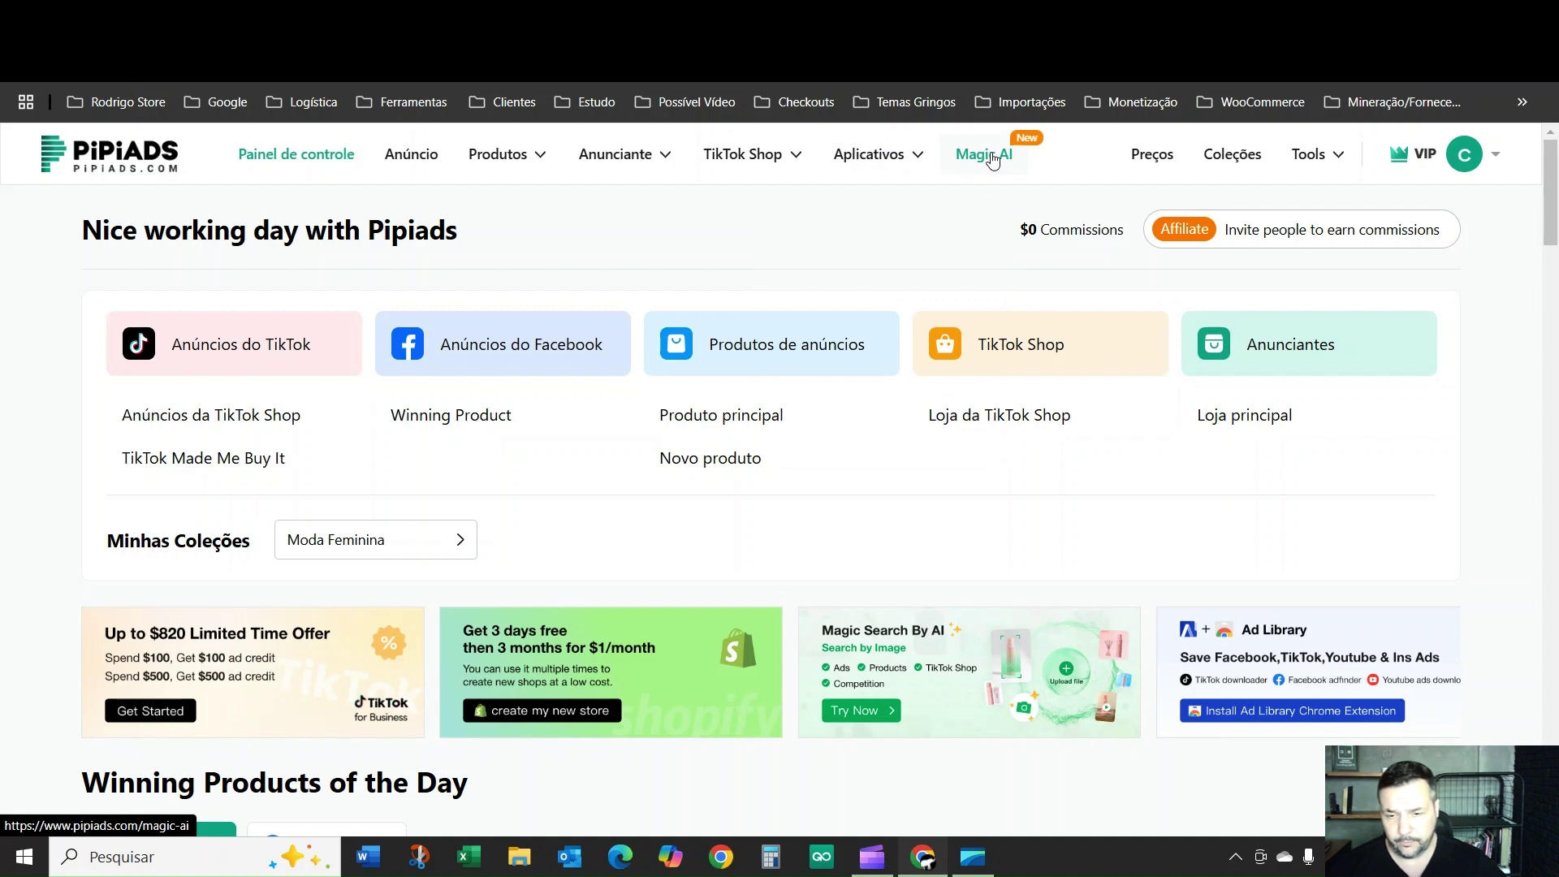
{"action": "mouse_move", "coordinate": [1303, 165]}
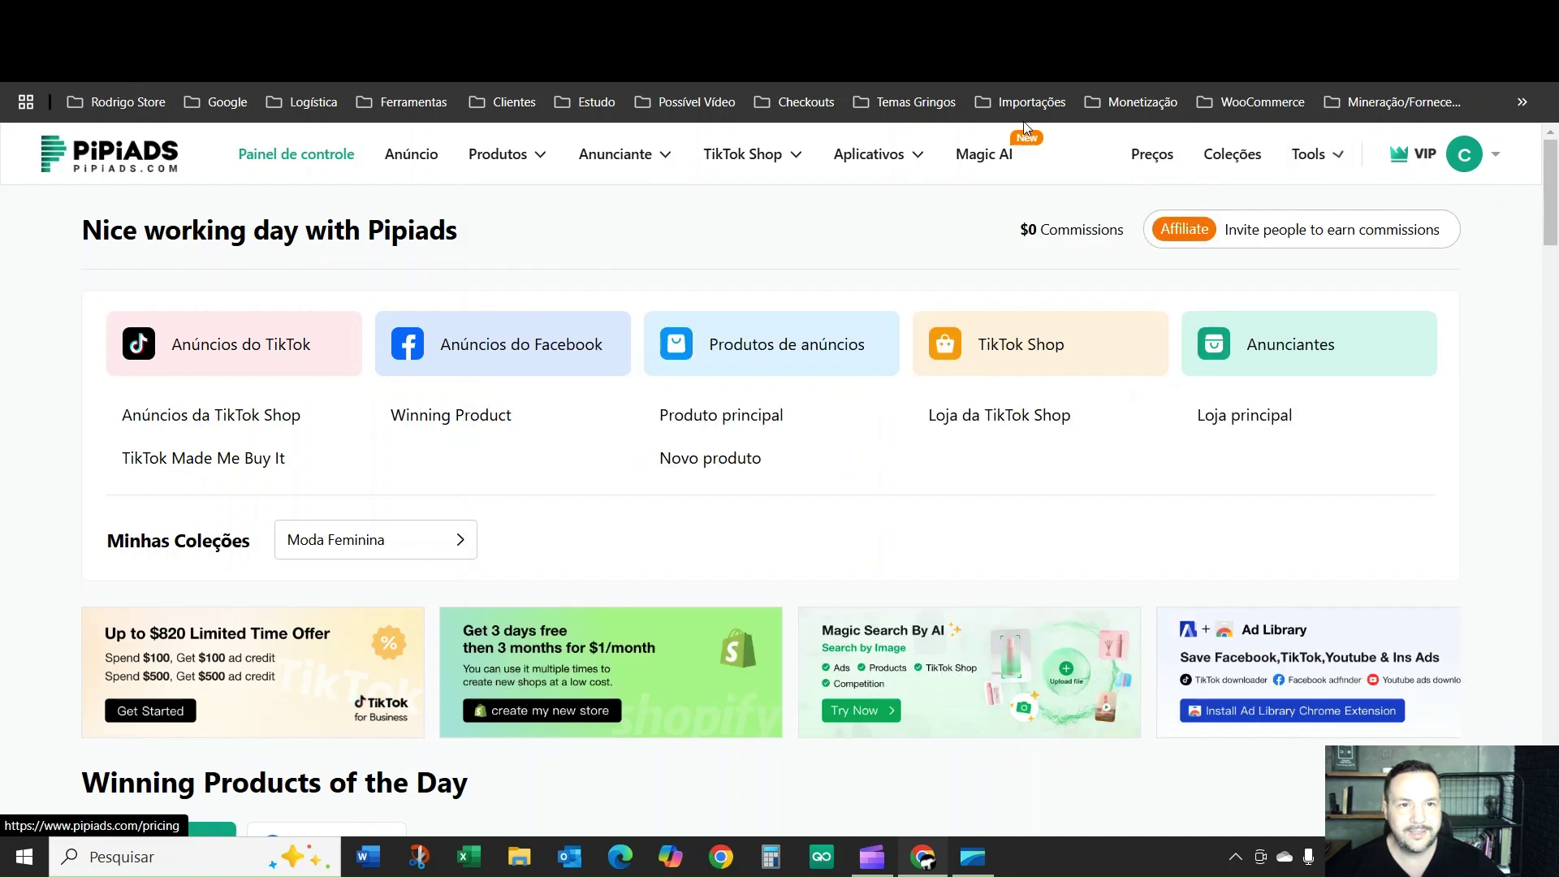
Open the Anúncio ad search page and check the available search types, keeping Palavra-chave
{"action": "left_click", "coordinate": [408, 162]}
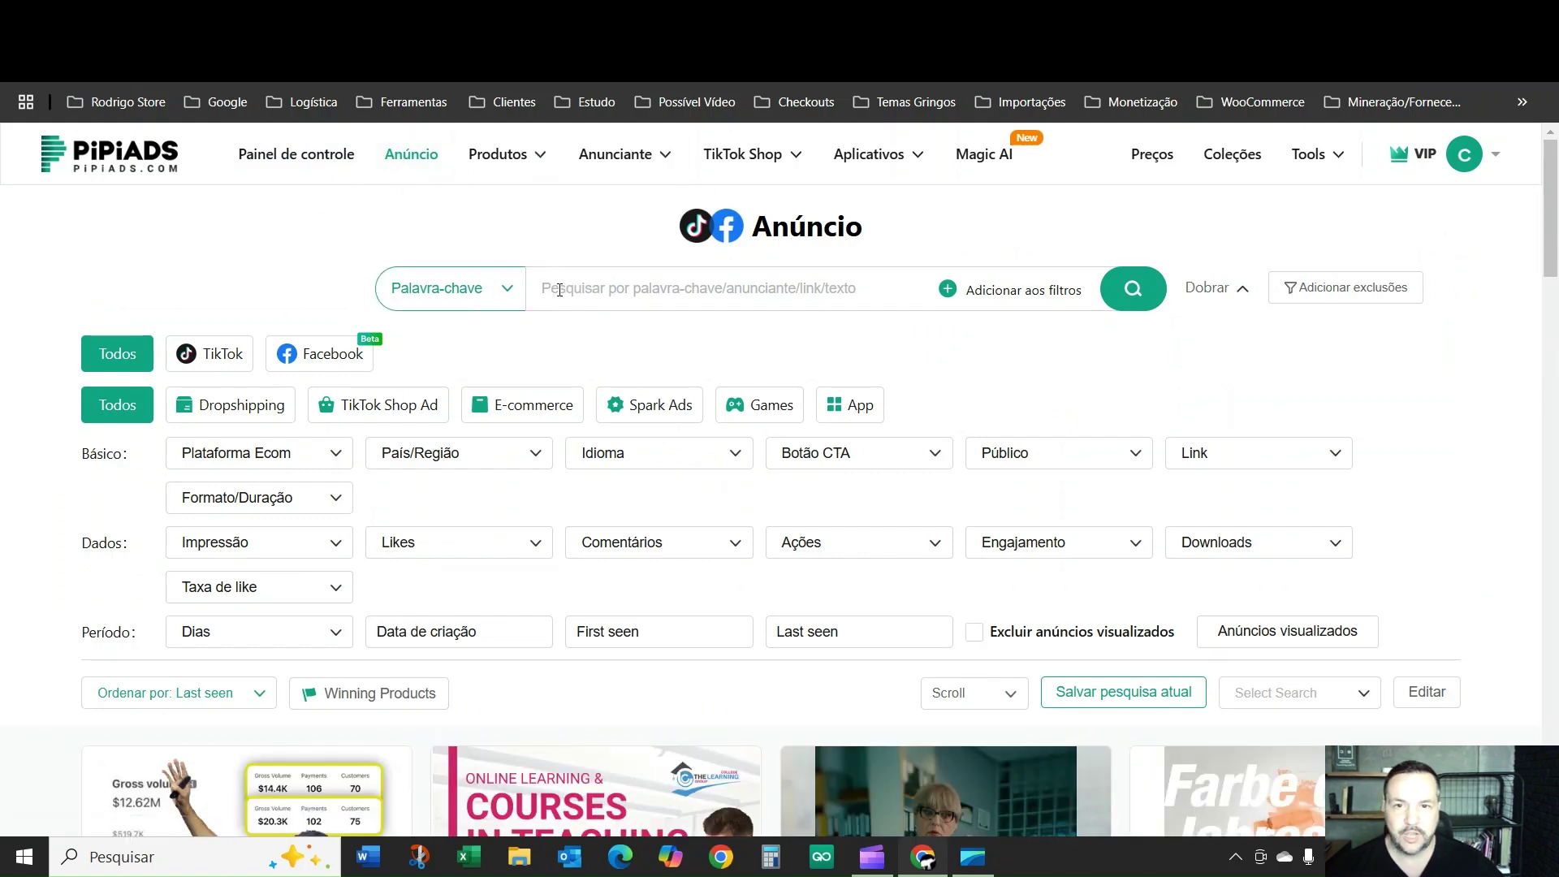
{"action": "left_click", "coordinate": [502, 294]}
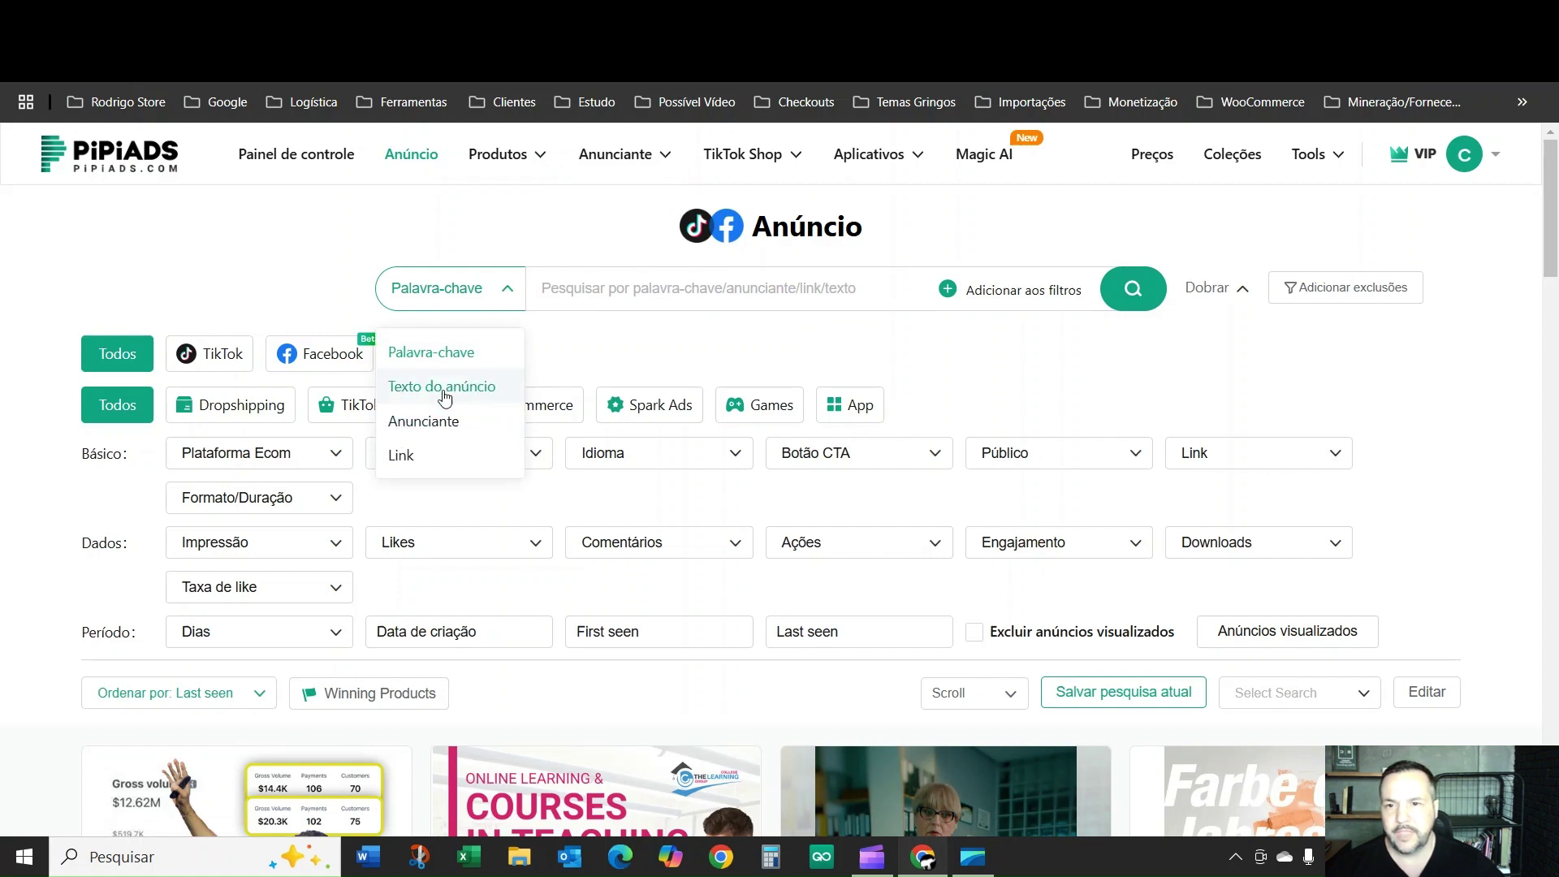
{"action": "left_click", "coordinate": [614, 347]}
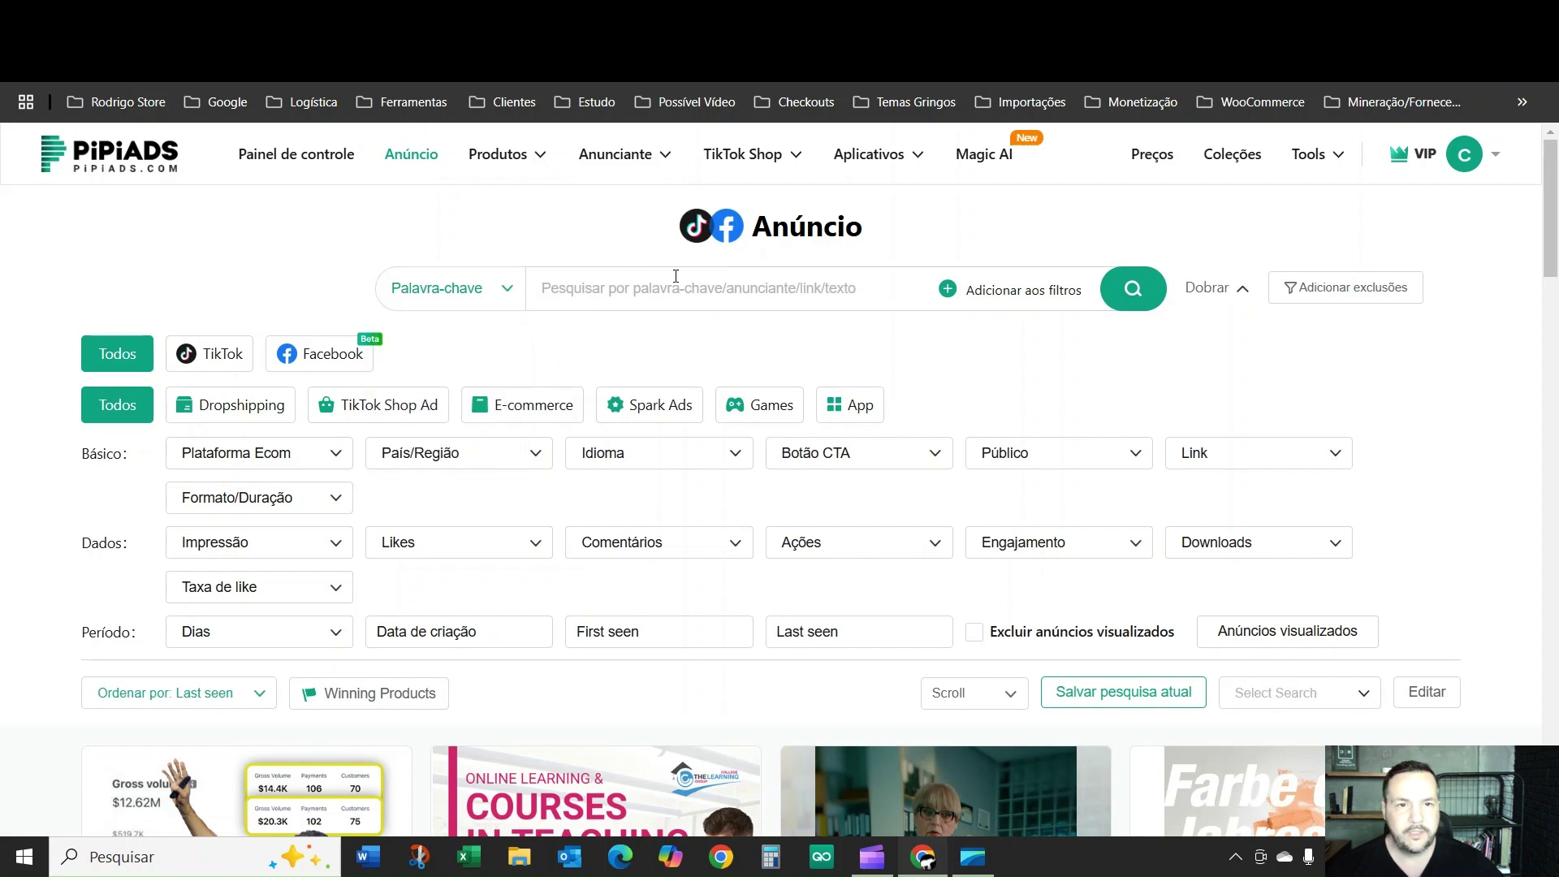
Restrict the ad search to TikTok as the platform and Dropshipping as the ad type
{"action": "left_click", "coordinate": [307, 362]}
{"action": "left_click", "coordinate": [235, 357]}
{"action": "left_click", "coordinate": [317, 359]}
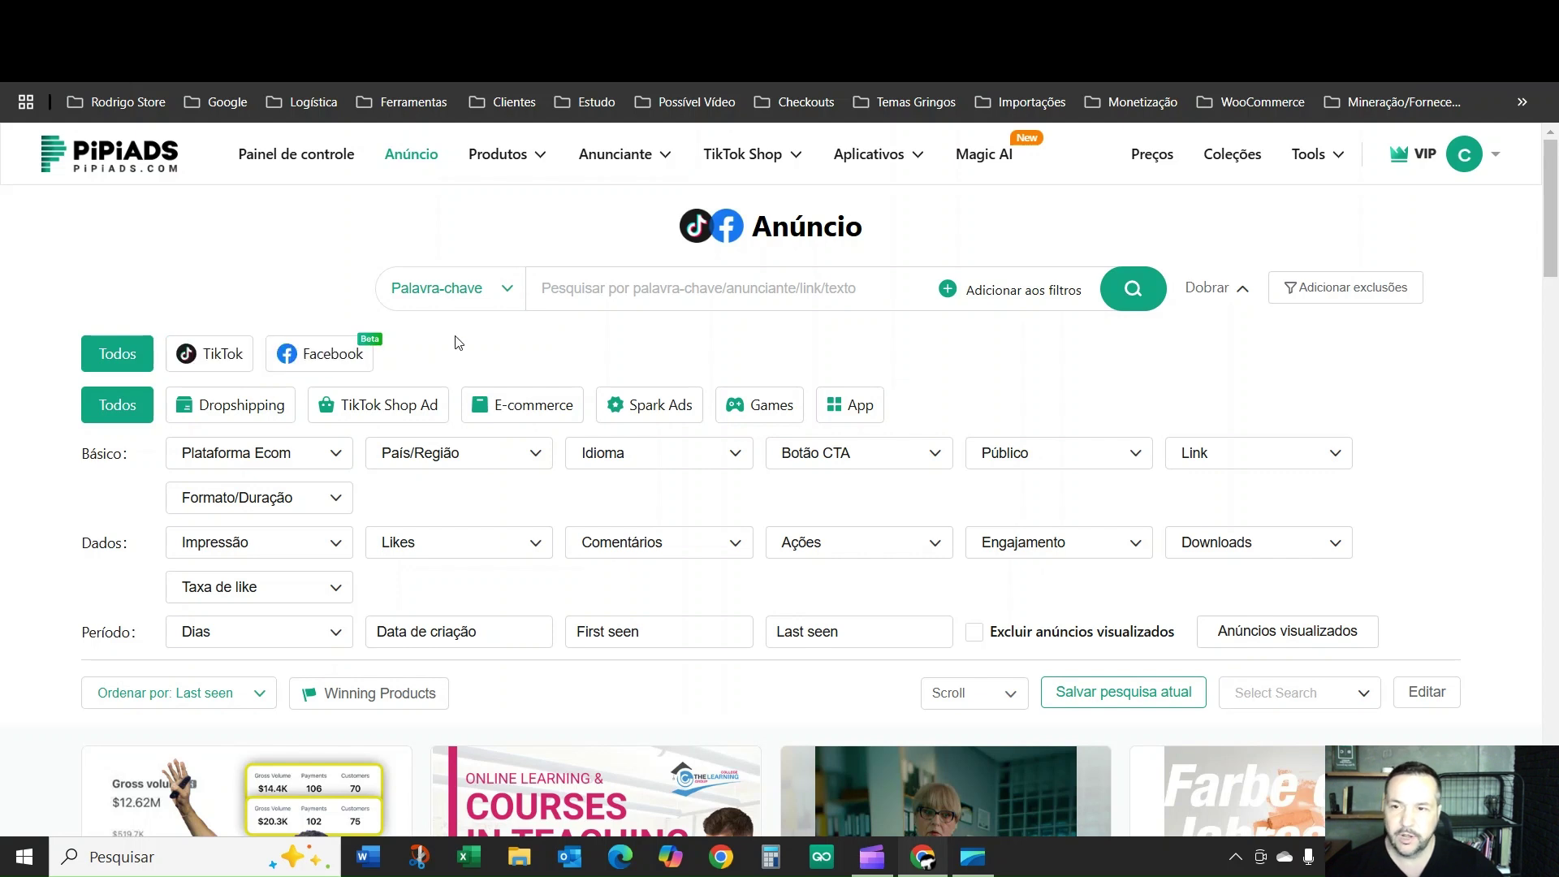
{"action": "left_click", "coordinate": [213, 357]}
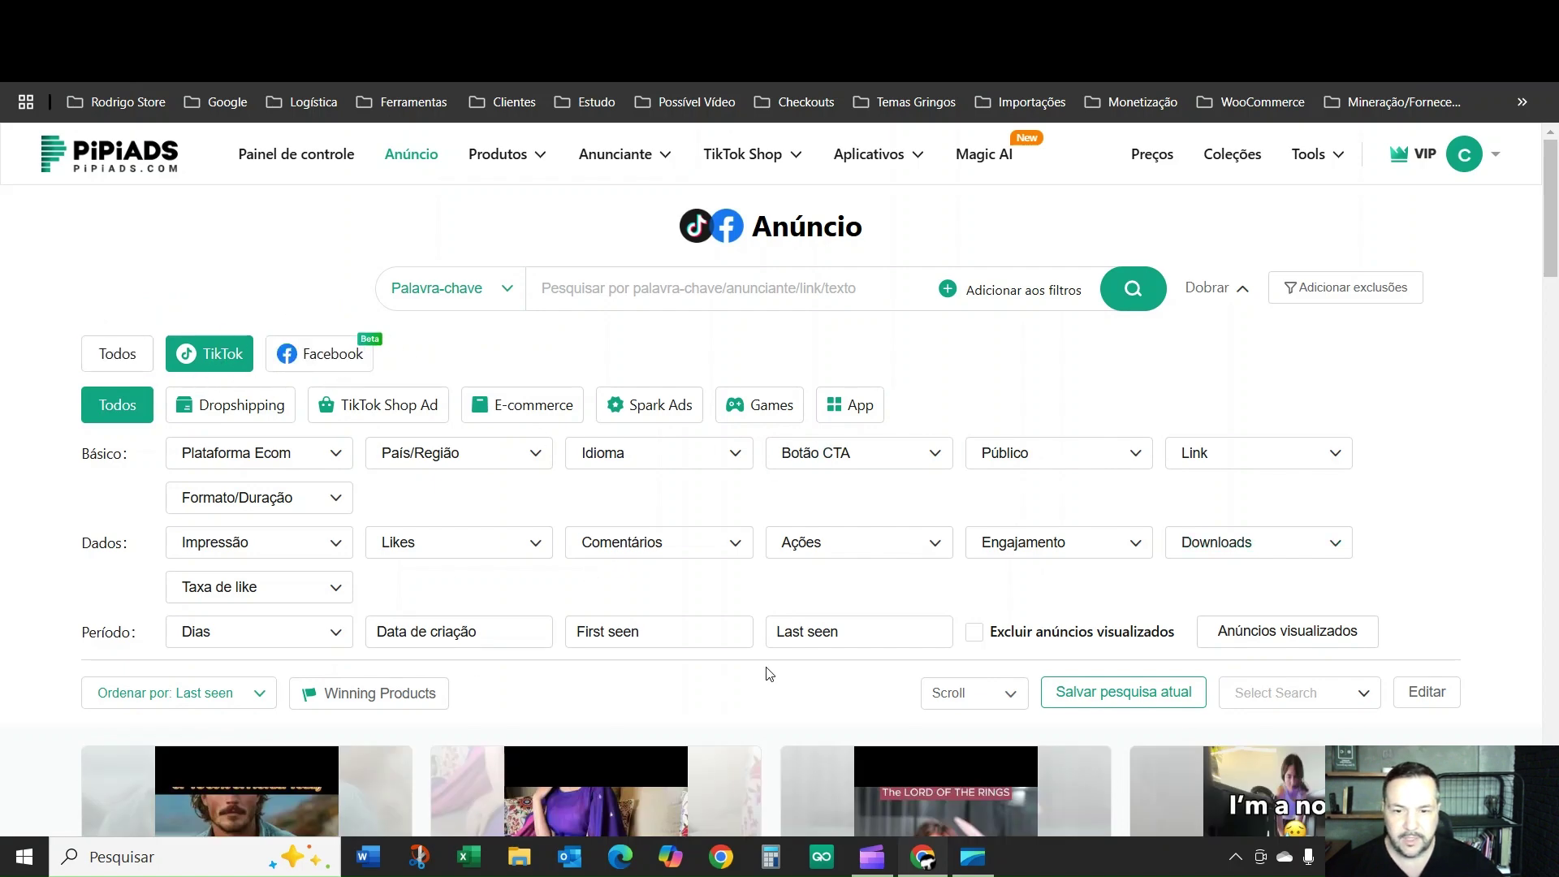
{"action": "scroll", "coordinate": [755, 650], "scroll_direction": "down", "scroll_amount": 10}
{"action": "scroll", "coordinate": [739, 630], "scroll_direction": "up", "scroll_amount": 5}
{"action": "scroll", "coordinate": [739, 632], "scroll_direction": "up", "scroll_amount": 6}
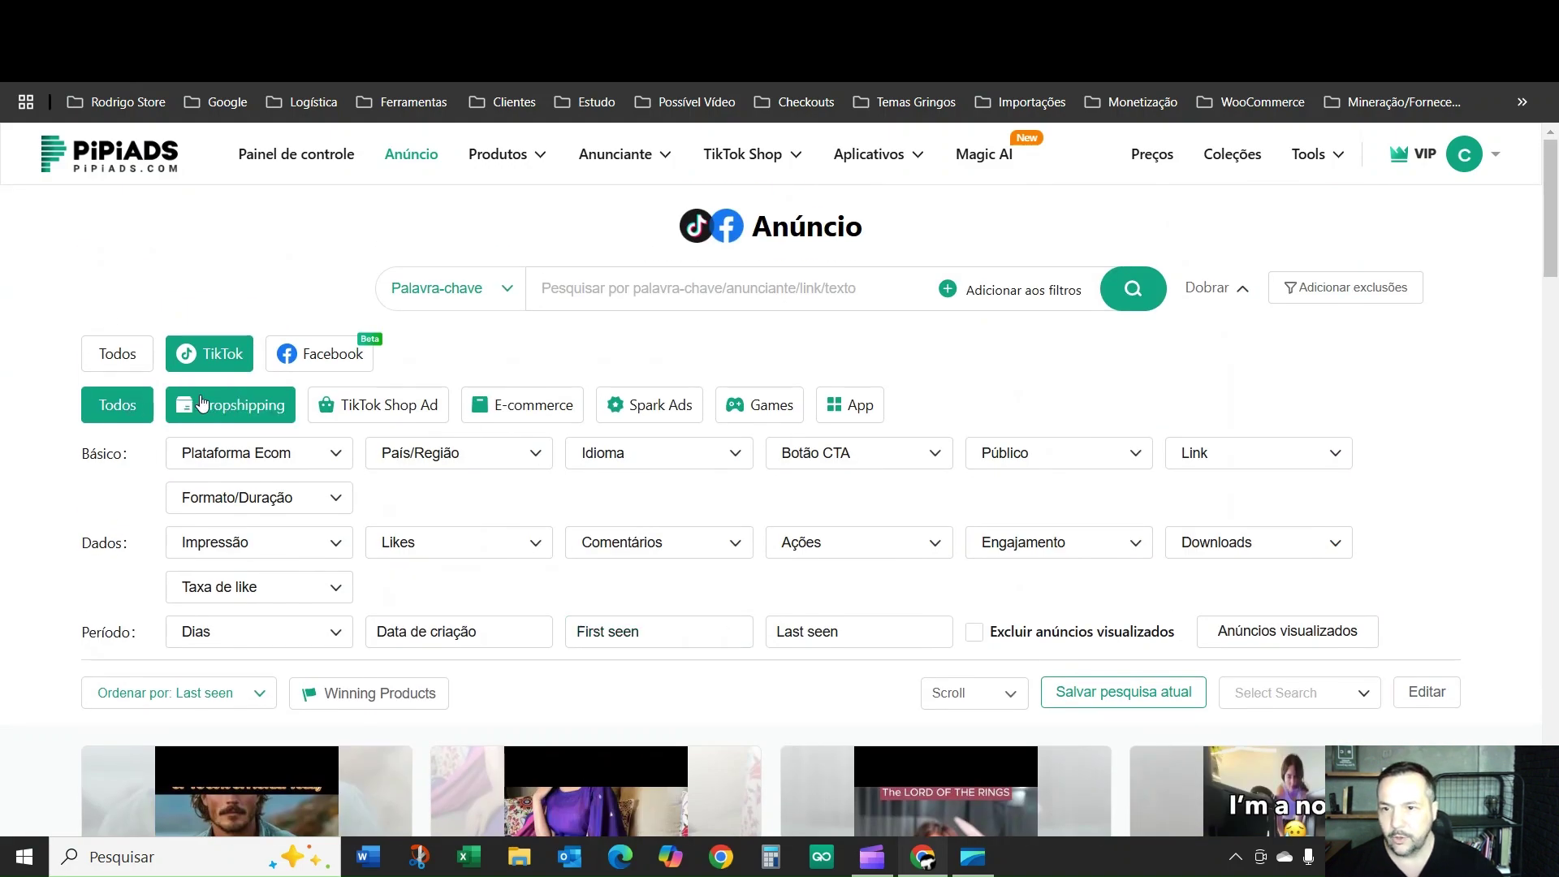
{"action": "left_click", "coordinate": [257, 409]}
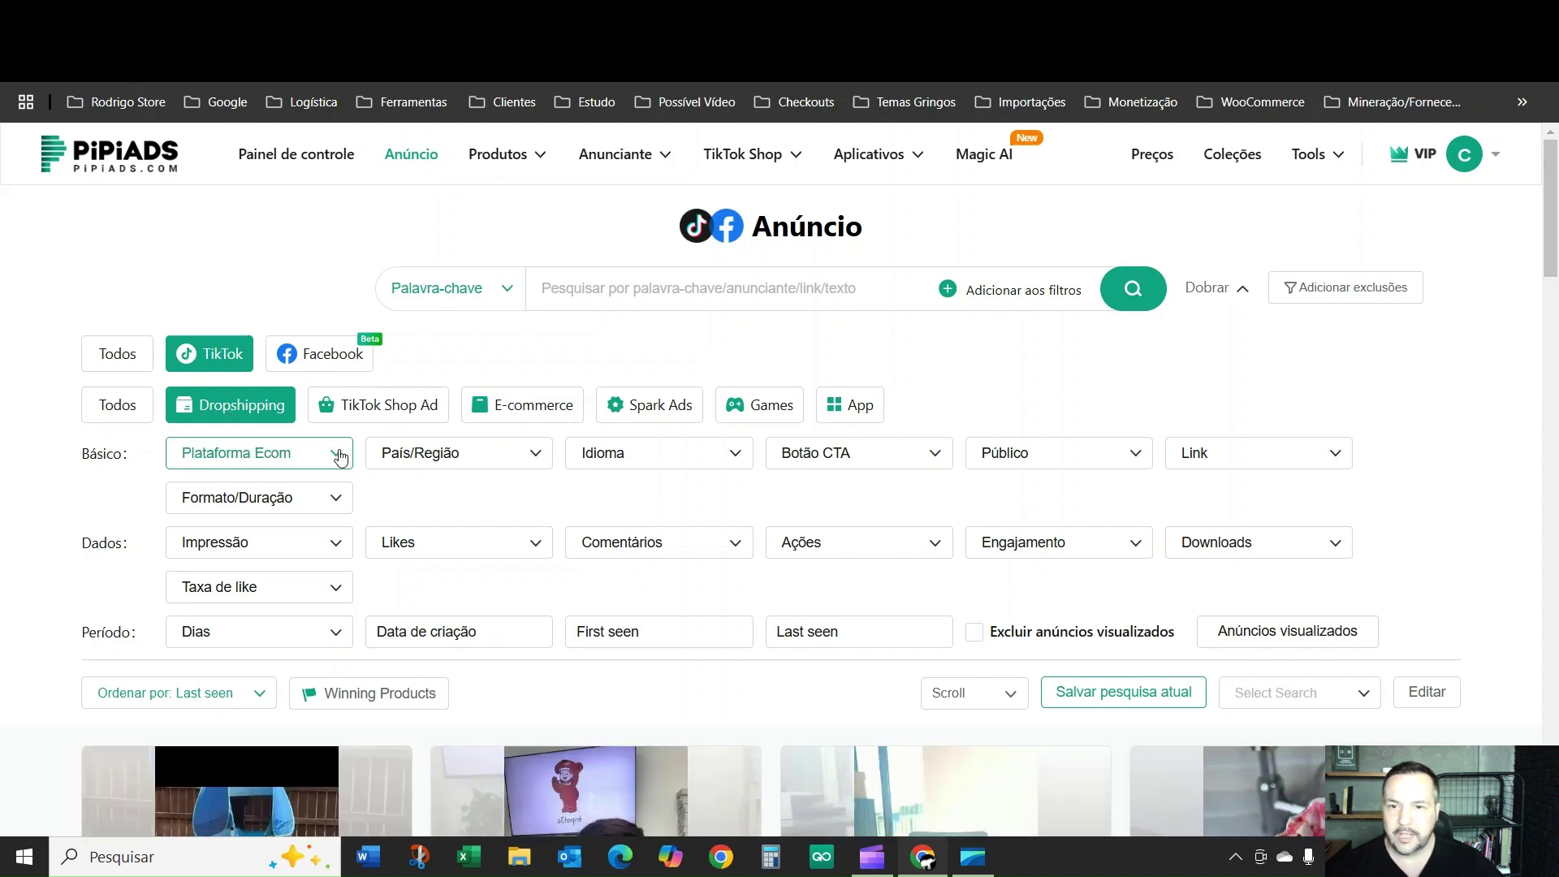
{"action": "left_click", "coordinate": [343, 455]}
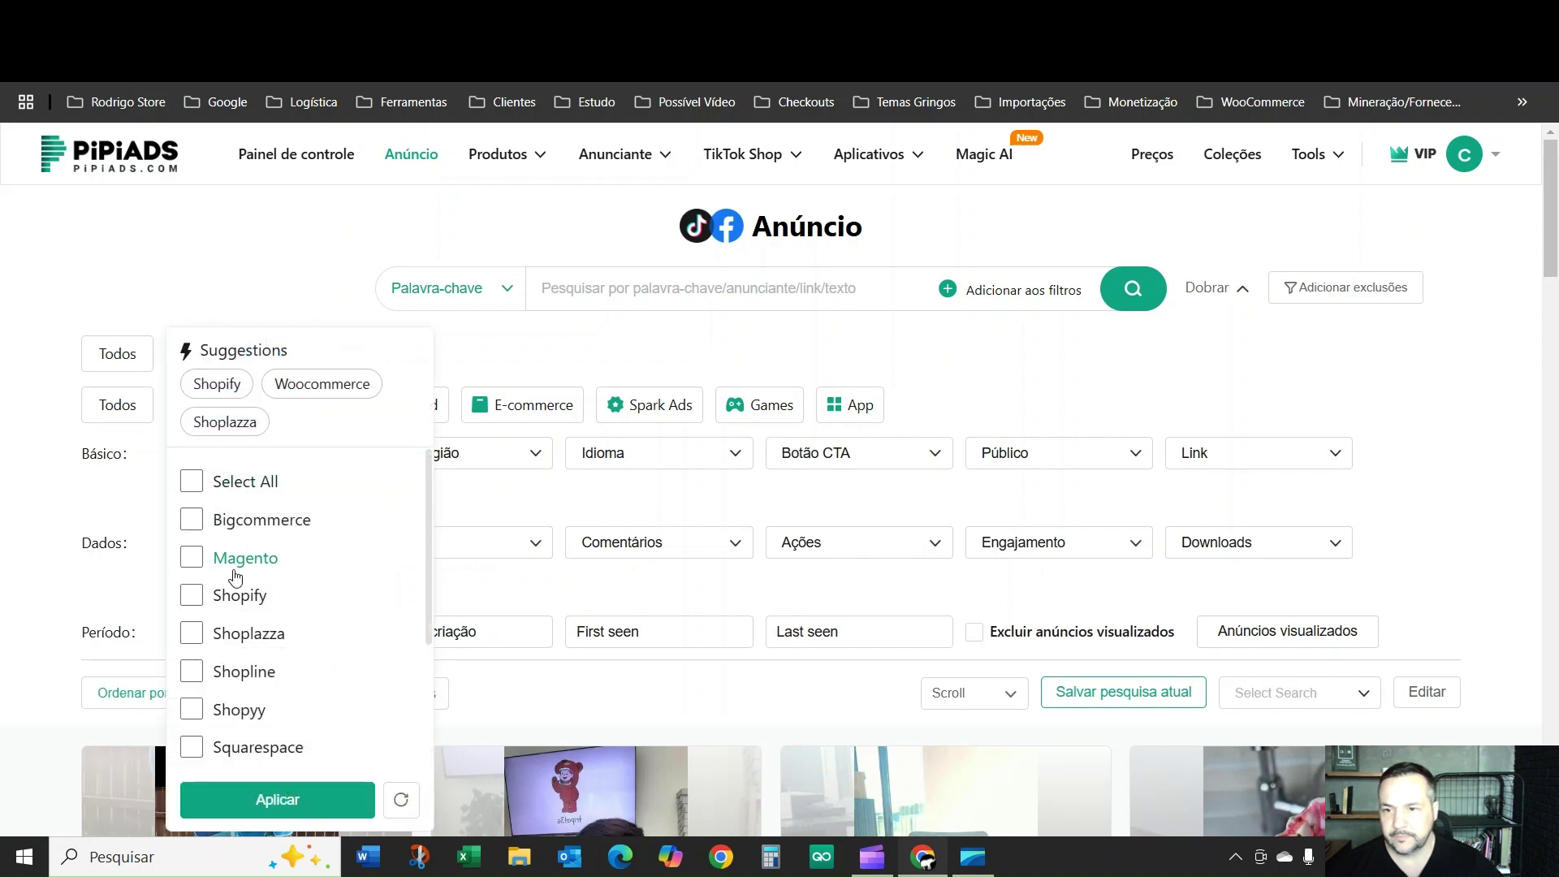
{"action": "left_click", "coordinate": [229, 611]}
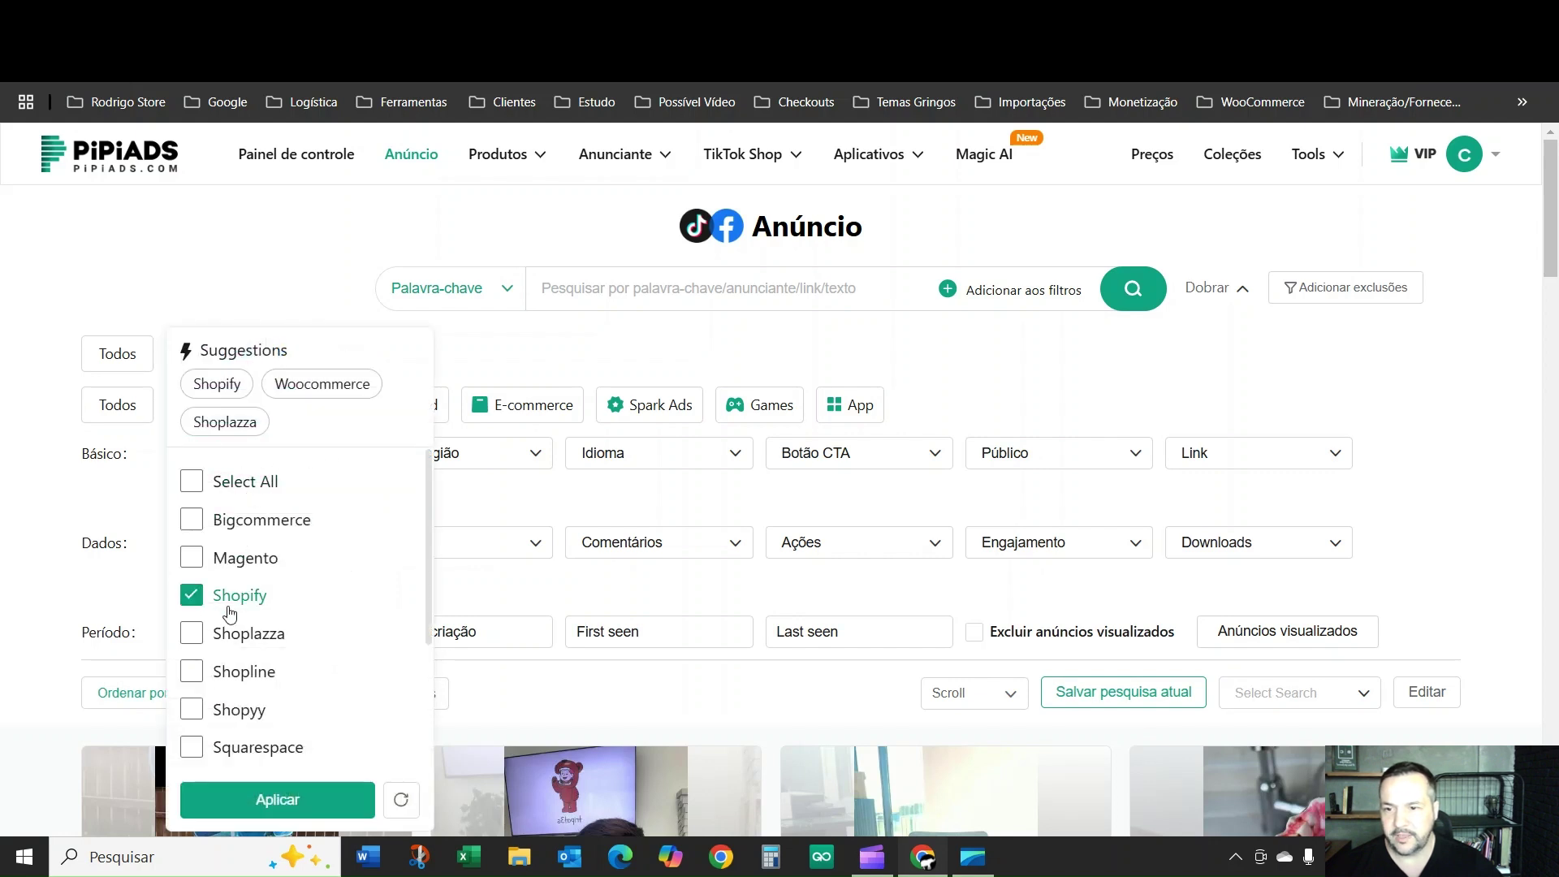
{"action": "left_click", "coordinate": [467, 346]}
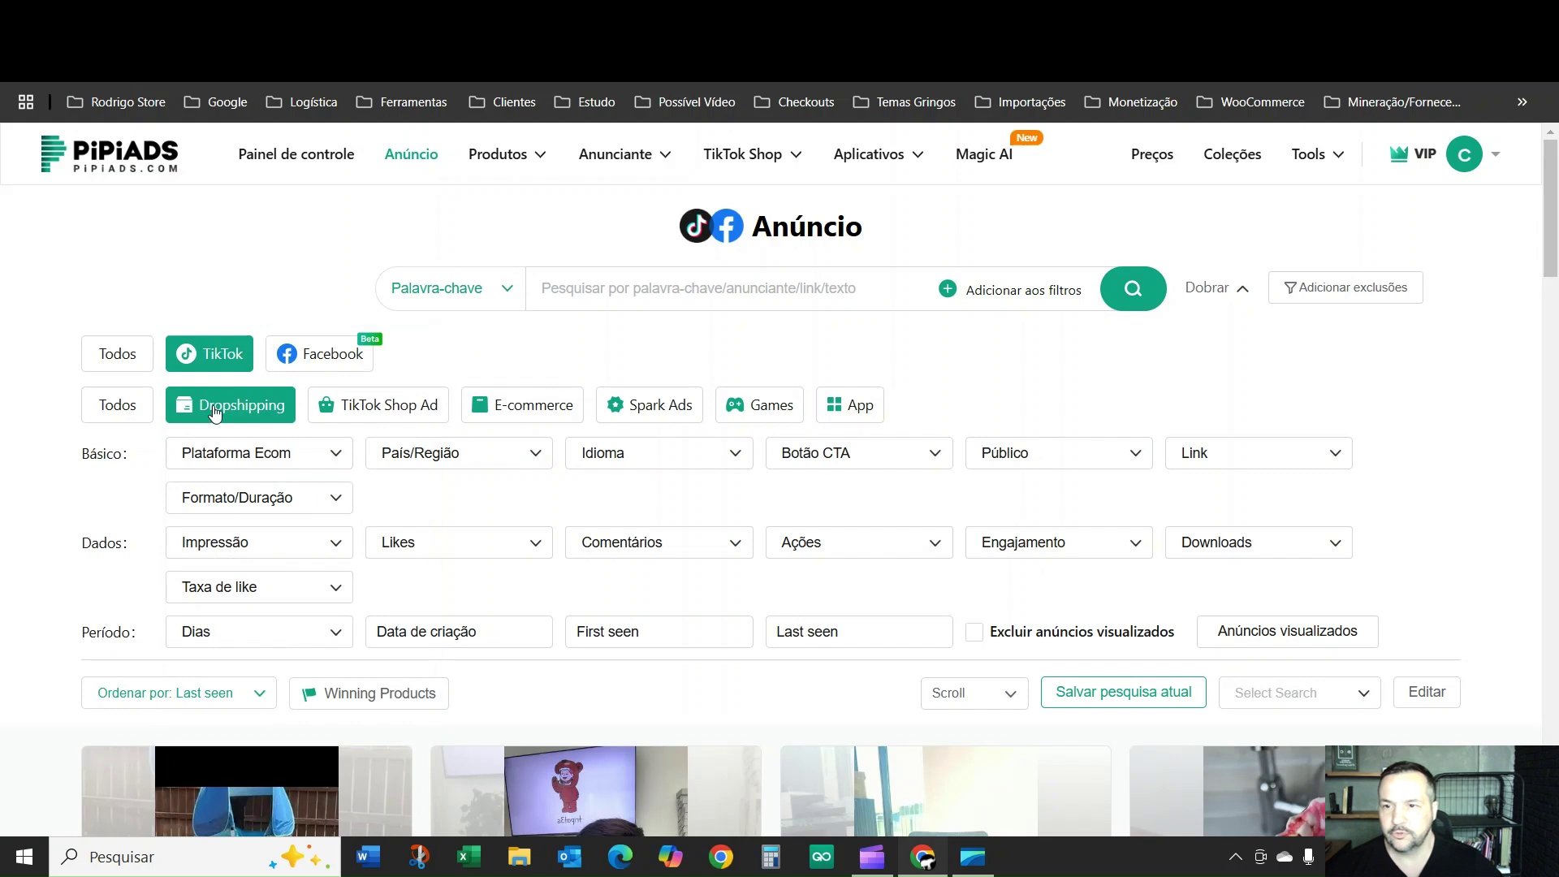
Apply Shopify as the Plataforma Ecom filter and glance through the resulting ads
{"action": "left_click", "coordinate": [333, 456]}
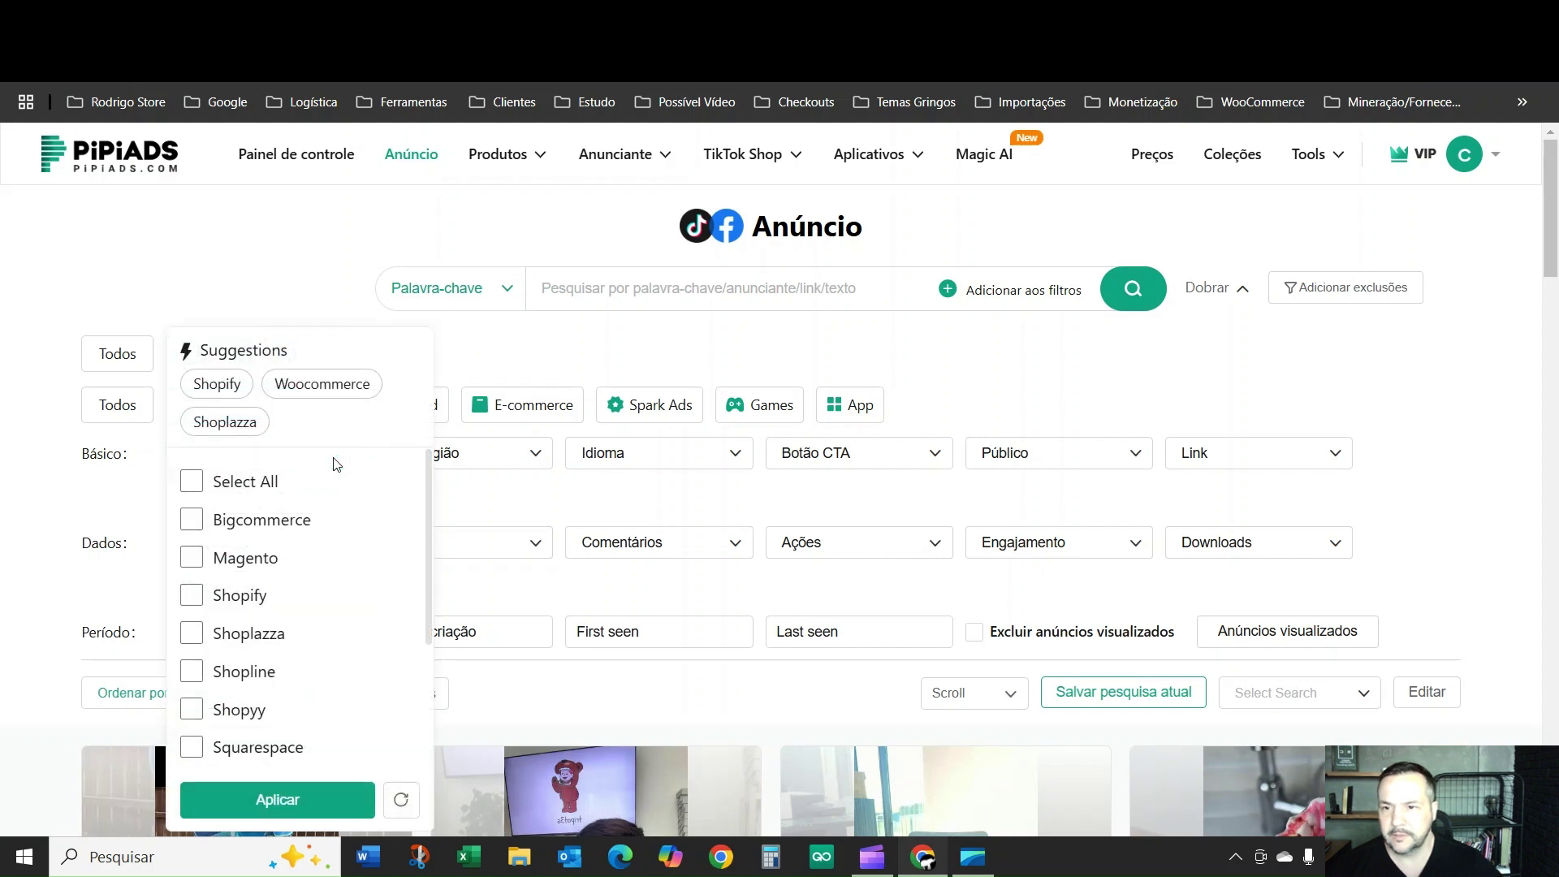
{"action": "scroll", "coordinate": [201, 676], "scroll_direction": "down", "scroll_amount": 1}
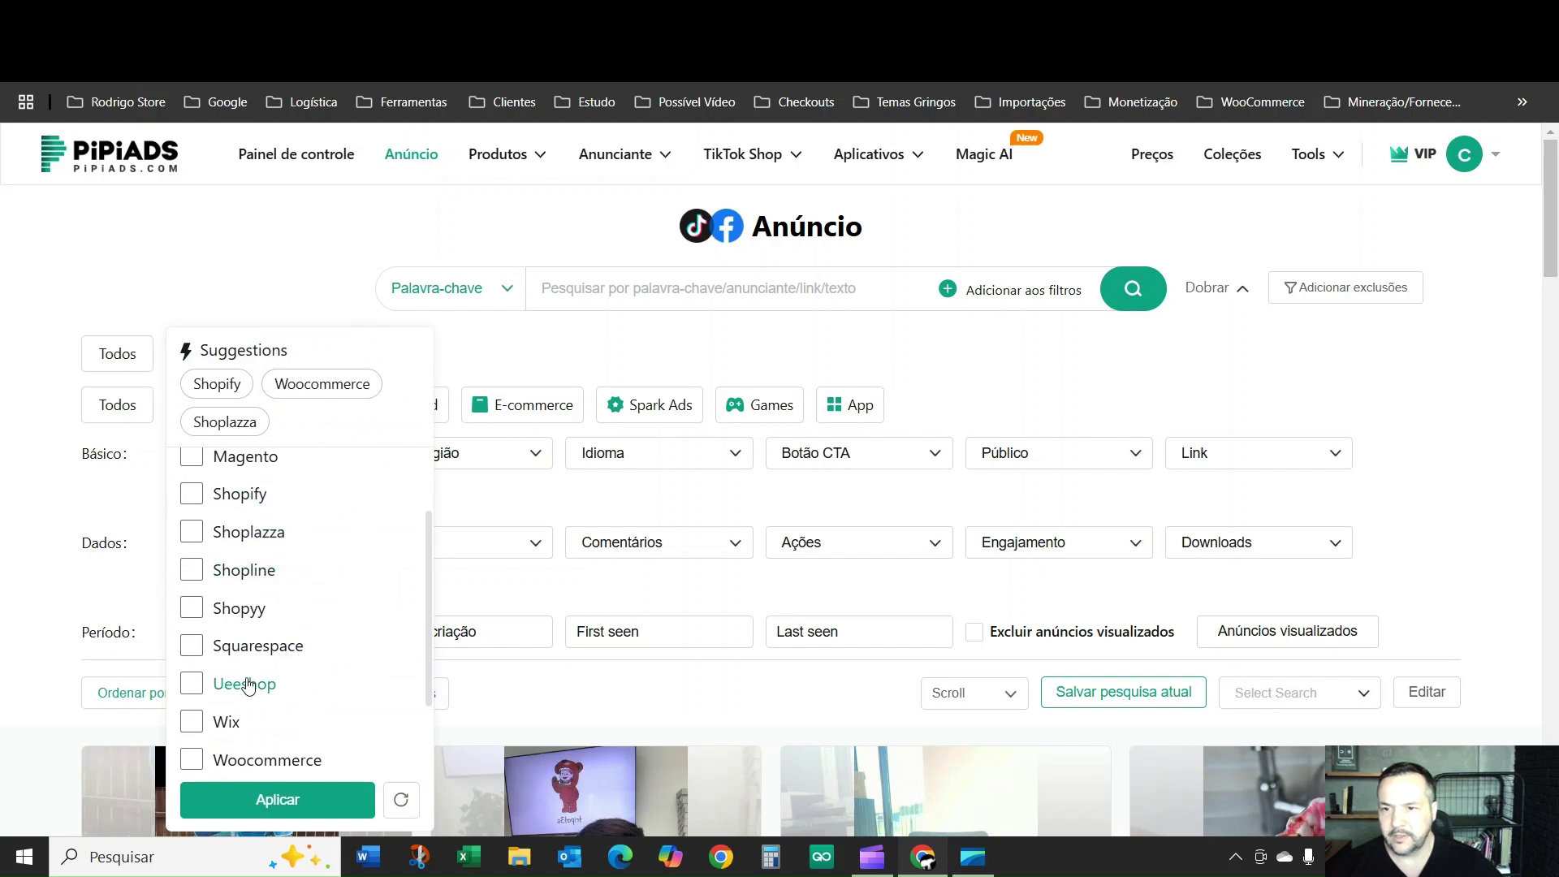
{"action": "left_click", "coordinate": [188, 496]}
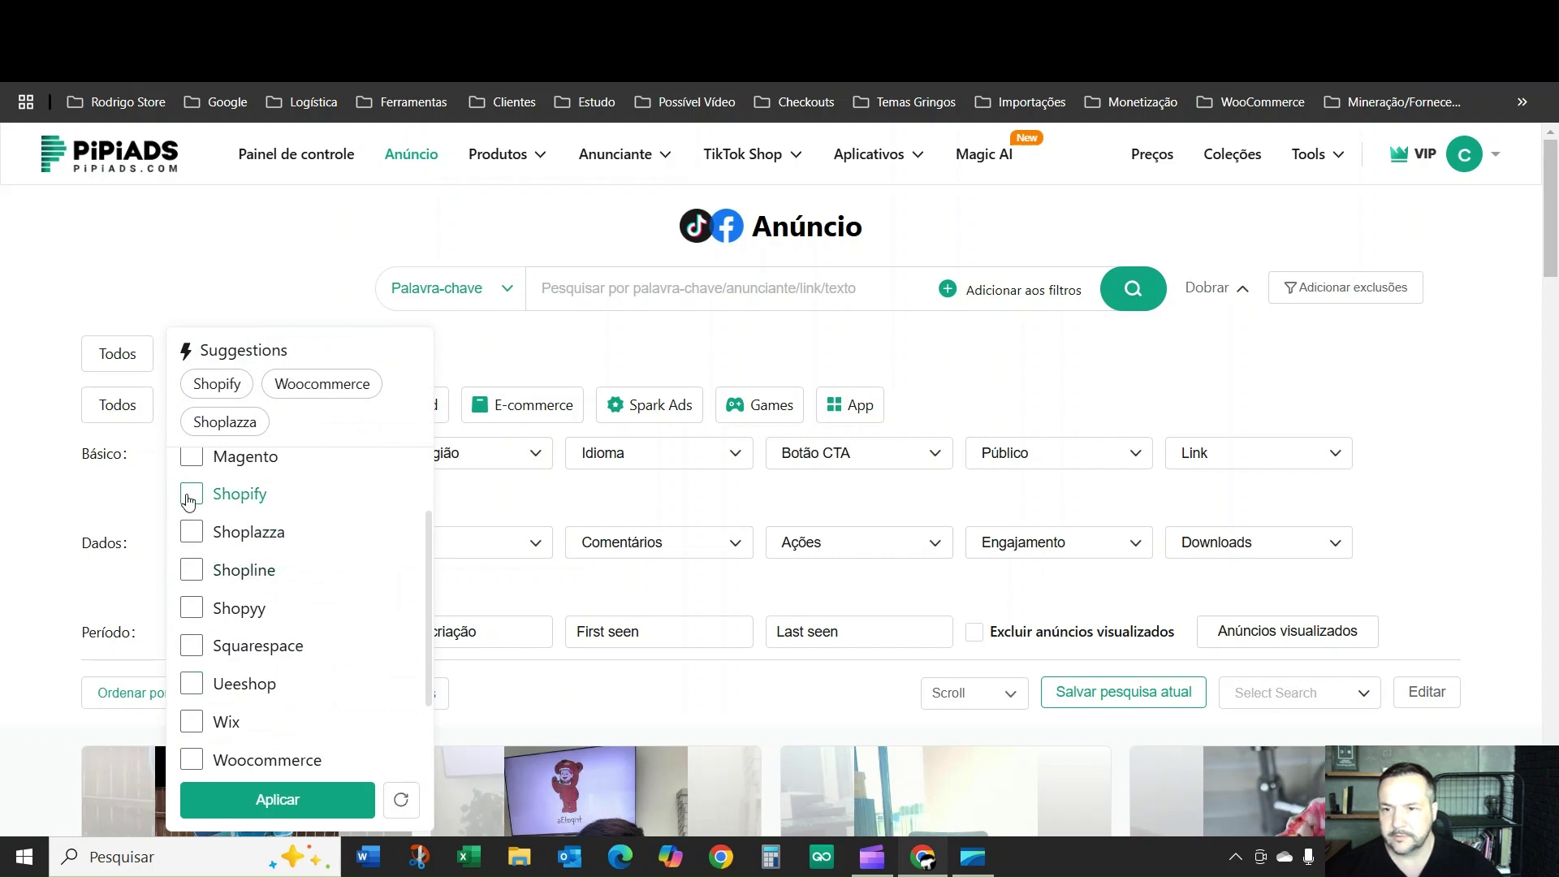
{"action": "left_click", "coordinate": [279, 798]}
{"action": "scroll", "coordinate": [522, 445], "scroll_direction": "down", "scroll_amount": 5}
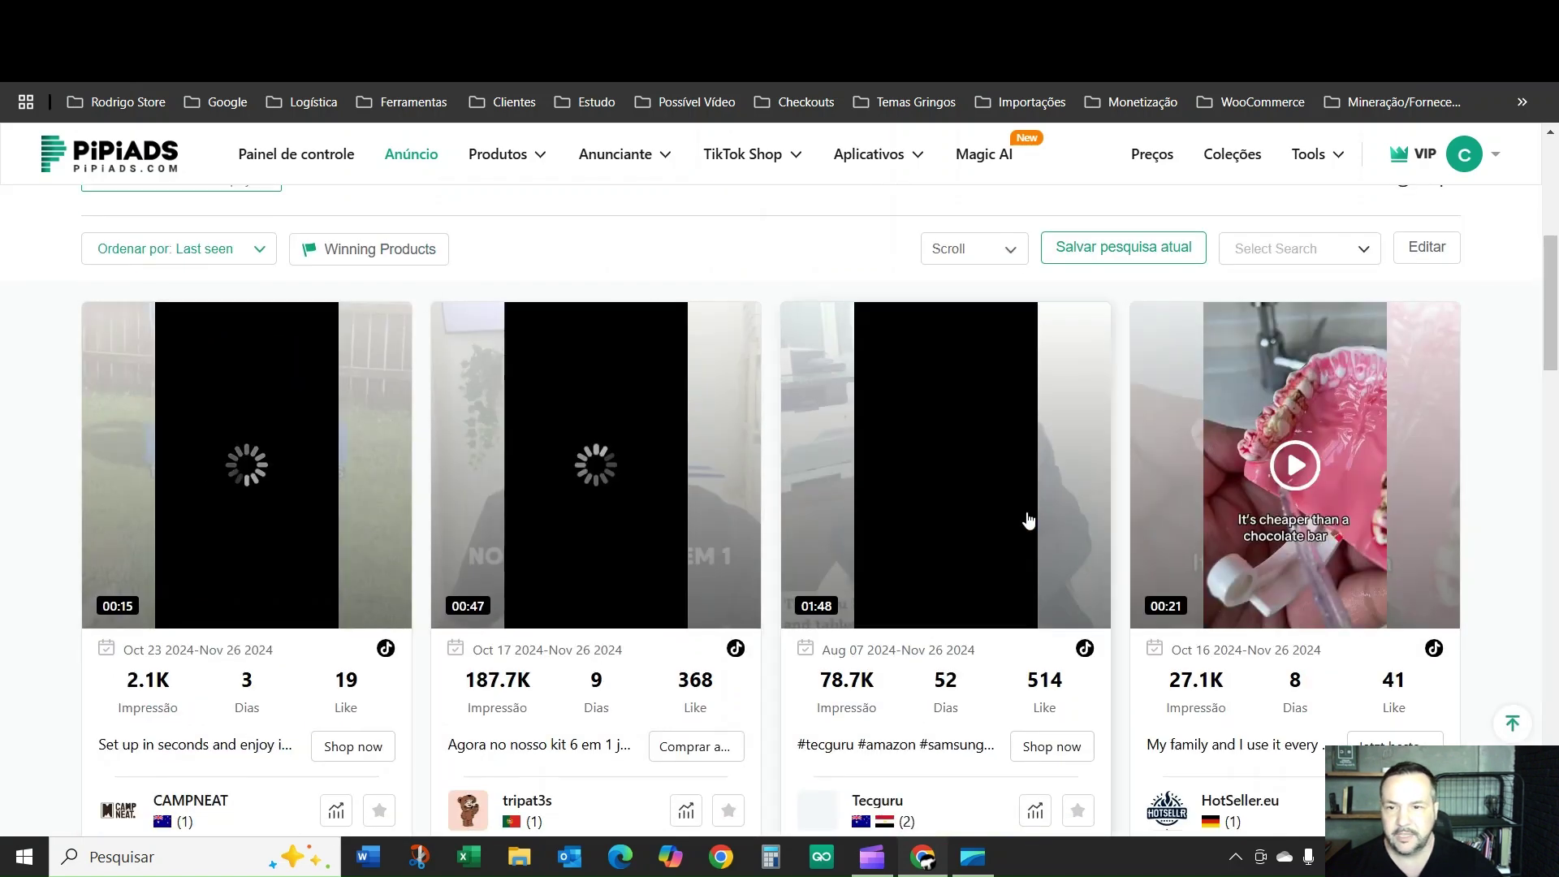
{"action": "scroll", "coordinate": [387, 461], "scroll_direction": "up", "scroll_amount": 5}
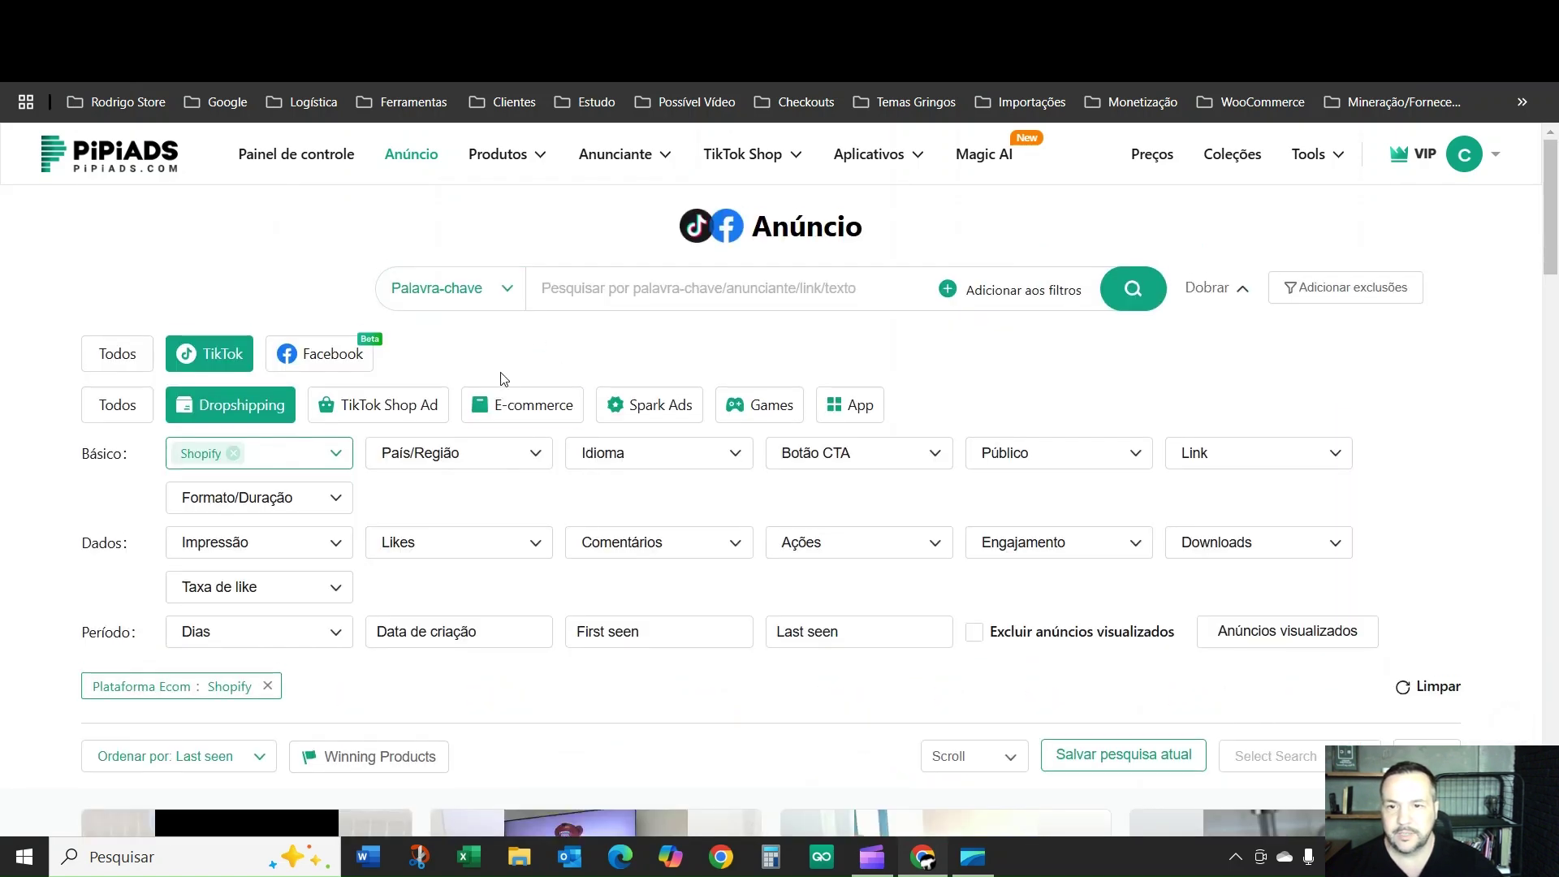
Find Brazil in the País/Região filter and apply it to the ad search
{"action": "left_click", "coordinate": [541, 459]}
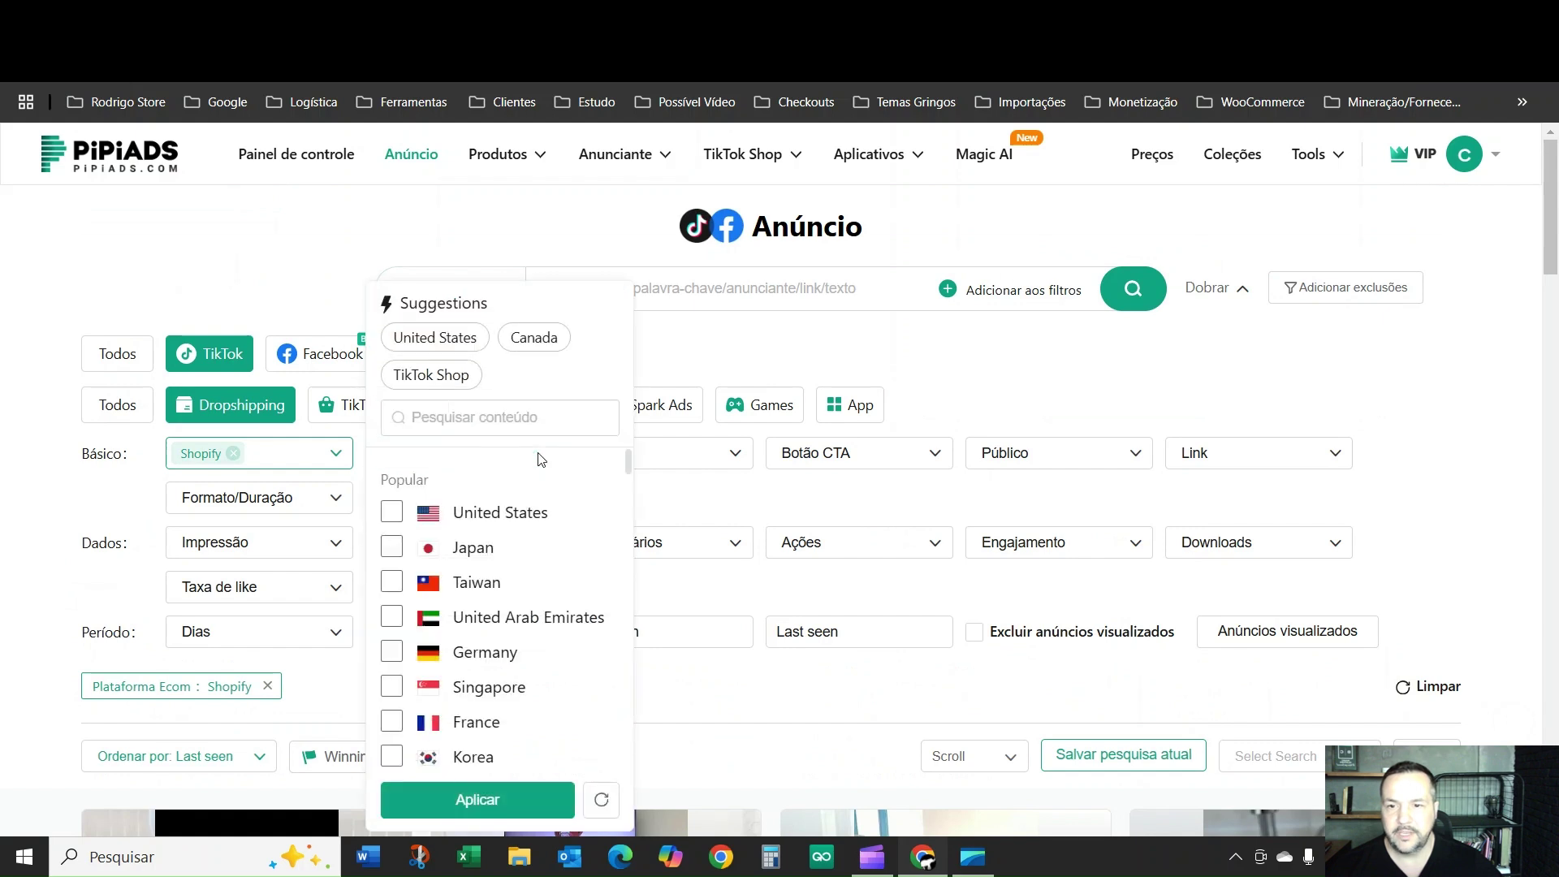
{"action": "scroll", "coordinate": [466, 533], "scroll_direction": "down", "scroll_amount": 8}
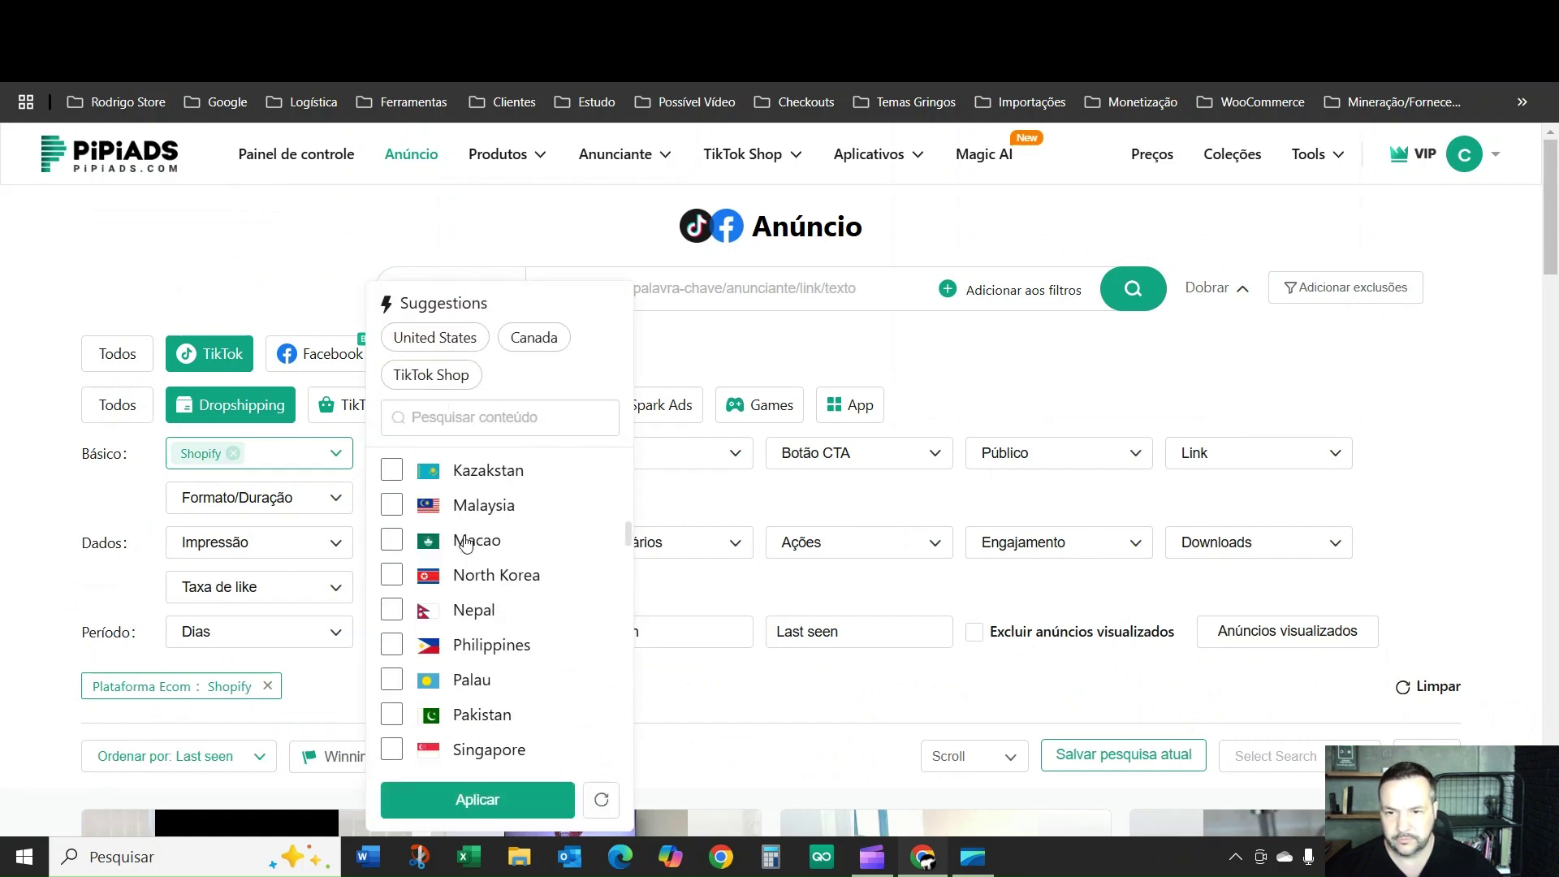
{"action": "left_click", "coordinate": [484, 416]}
{"action": "type", "text": "brazil"}
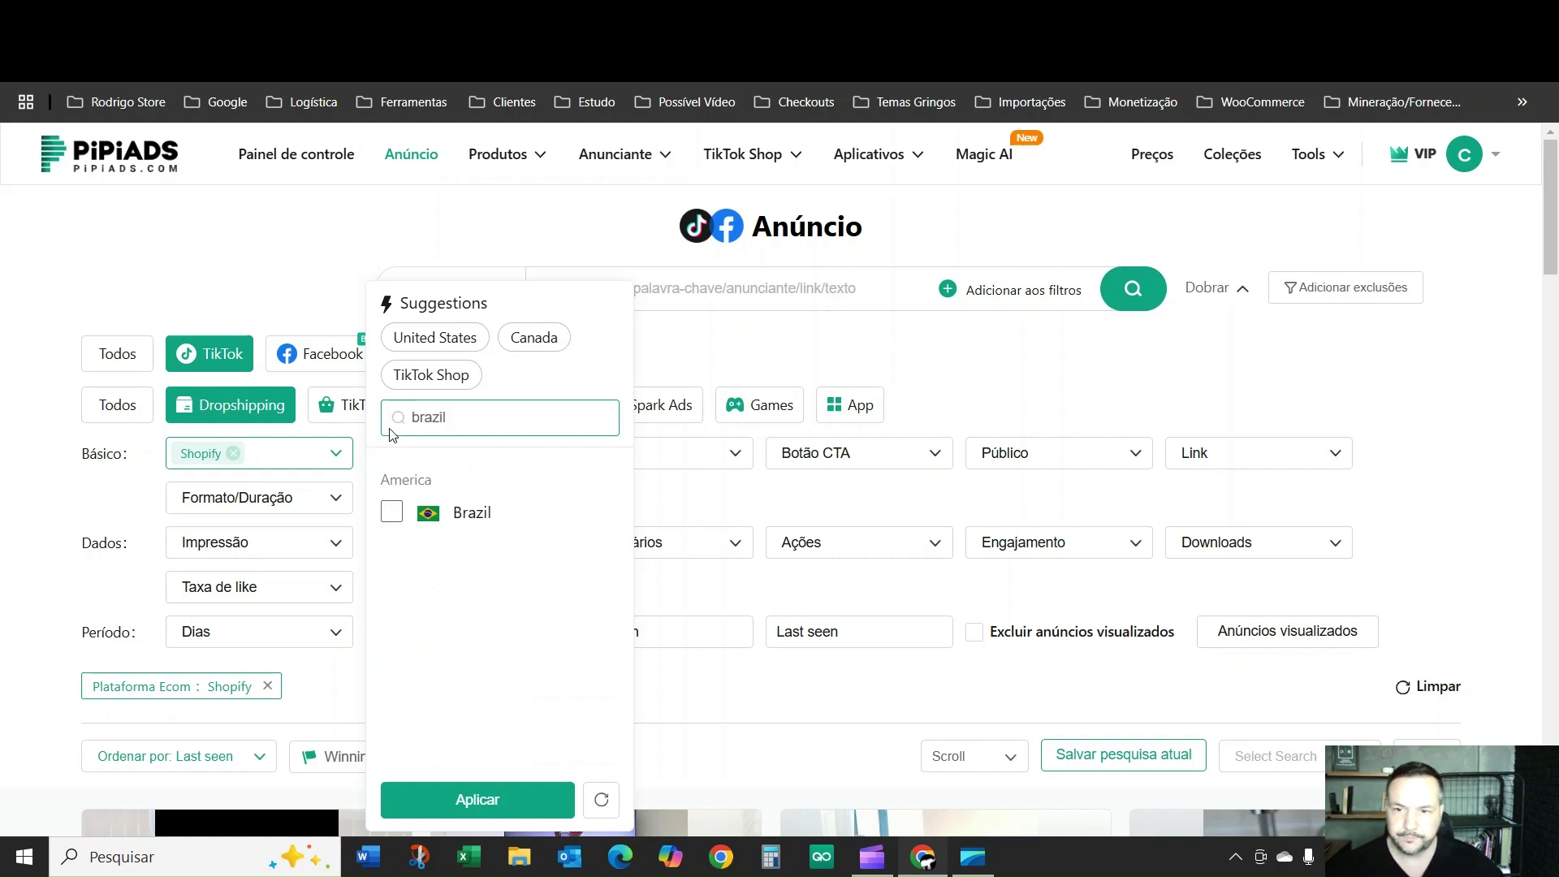
{"action": "left_click", "coordinate": [391, 511]}
{"action": "left_click", "coordinate": [543, 795]}
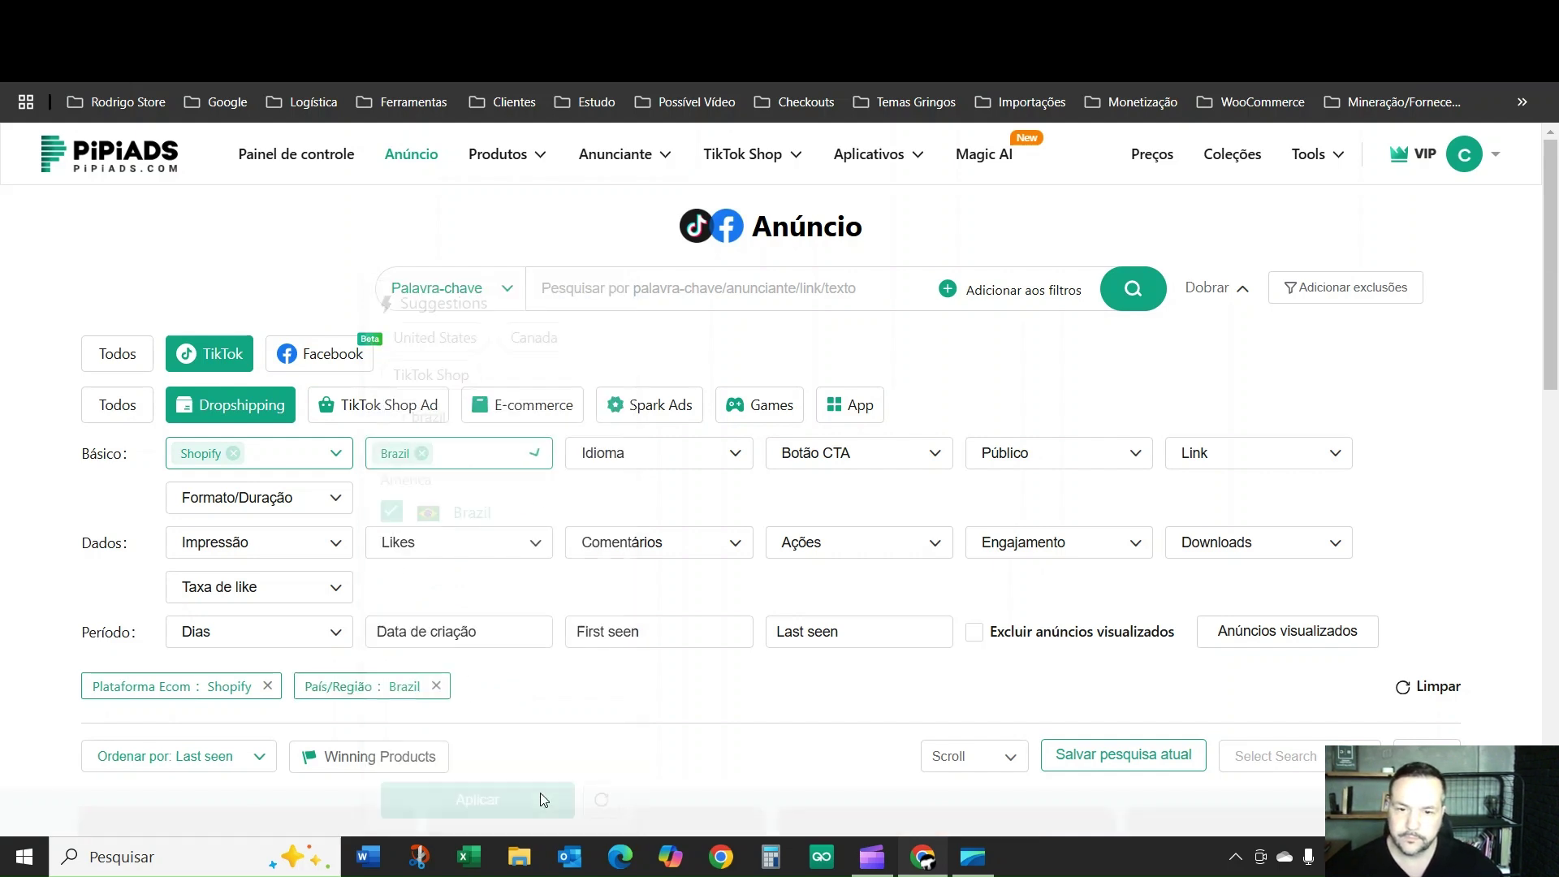
Examine the filtered Brazilian dropshipping ads, including their impressions, days running, likes and advertisers
{"action": "scroll", "coordinate": [587, 309], "scroll_direction": "down", "scroll_amount": 10}
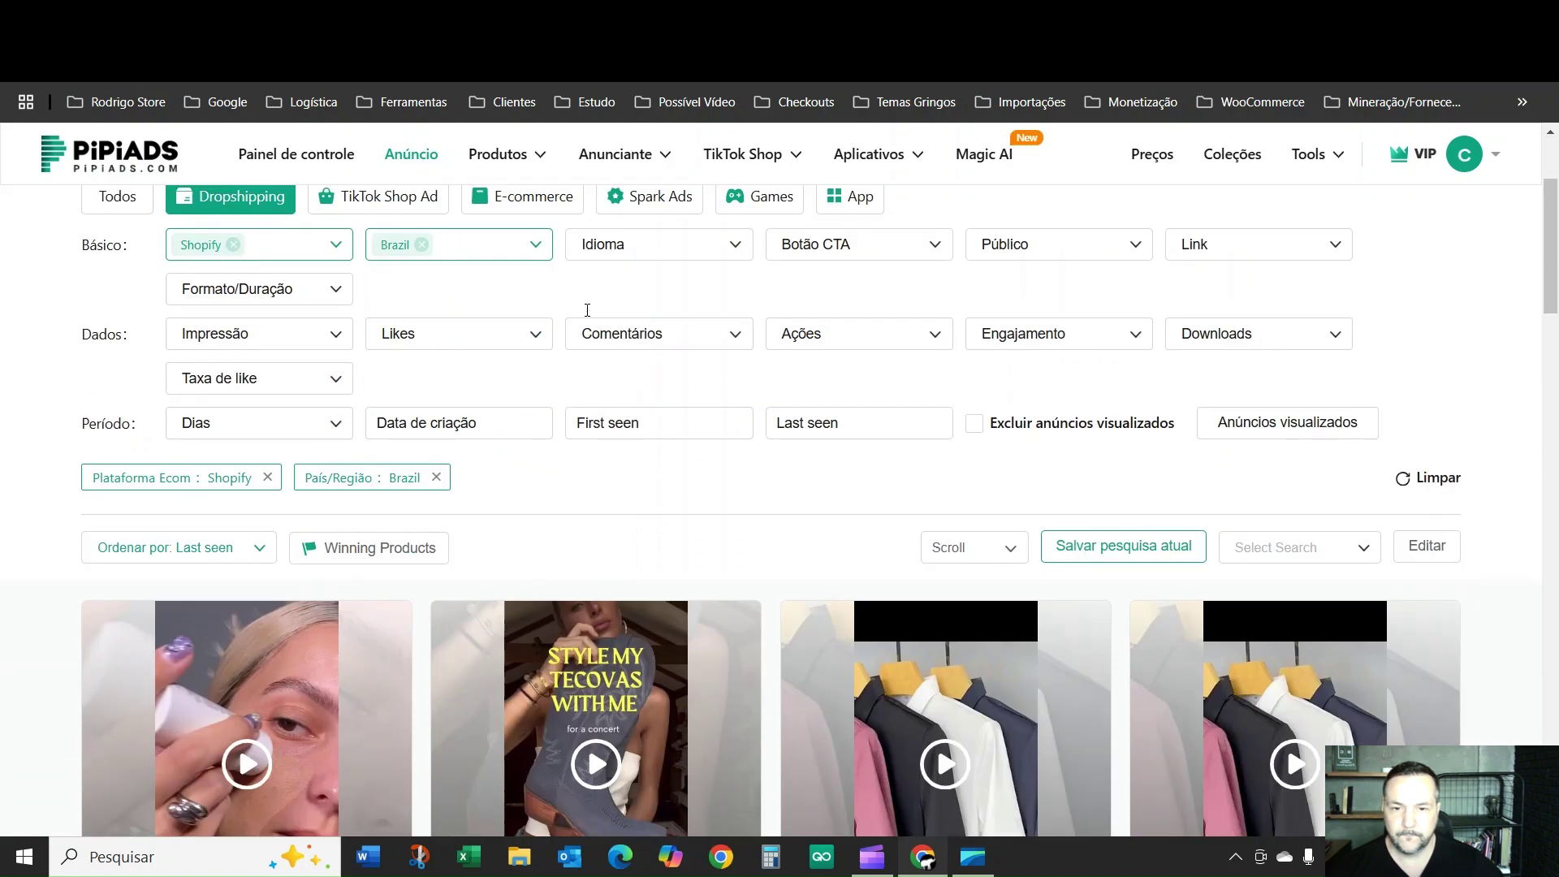
{"action": "scroll", "coordinate": [589, 317], "scroll_direction": "down", "scroll_amount": 9}
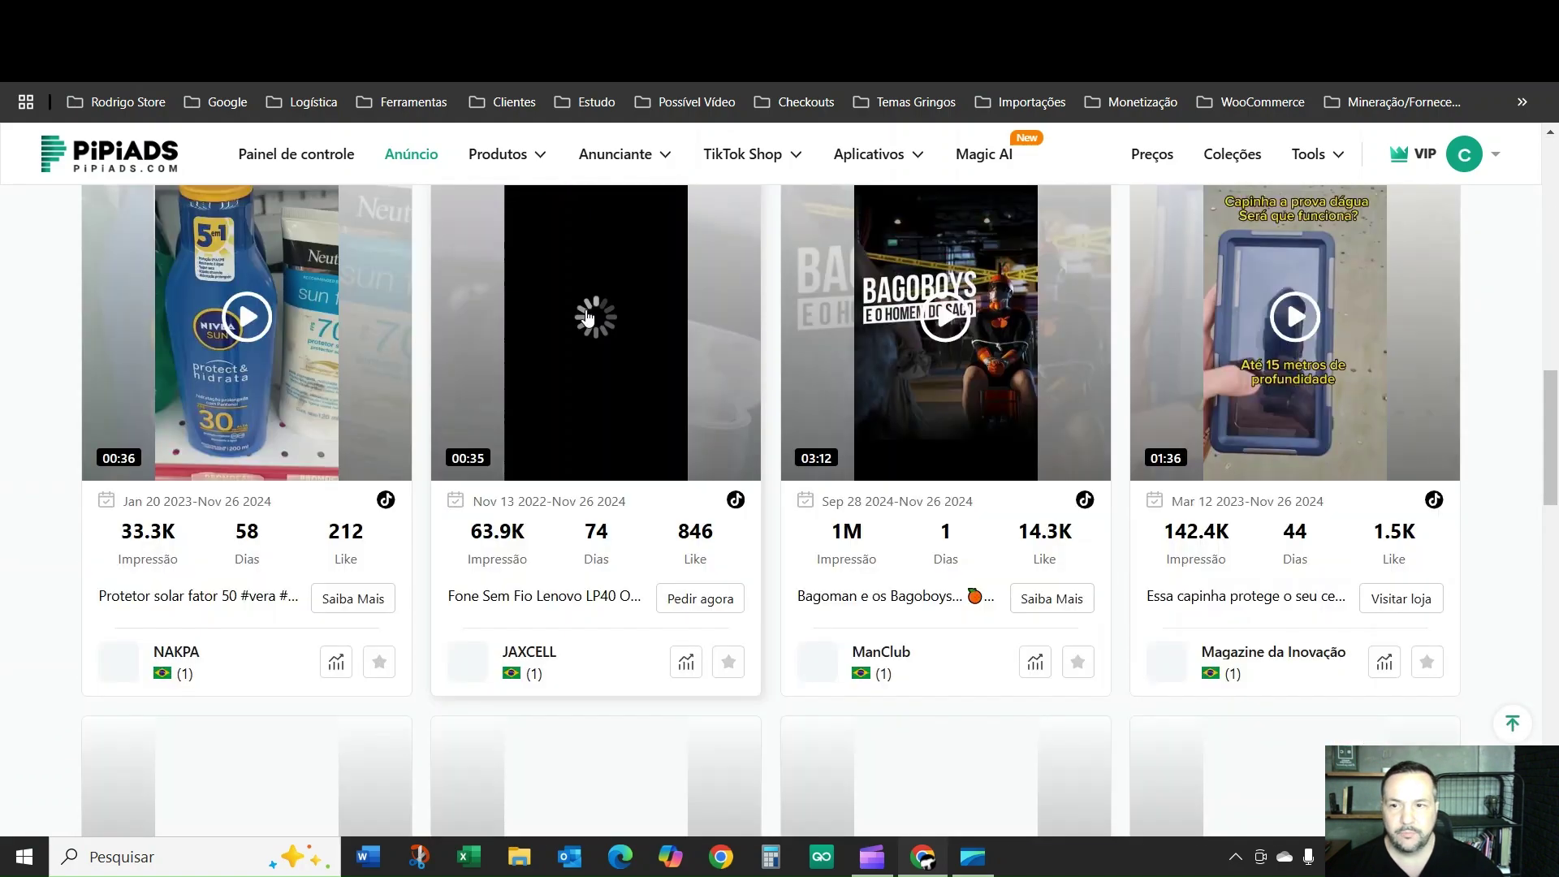
{"action": "scroll", "coordinate": [589, 317], "scroll_direction": "down", "scroll_amount": 3}
{"action": "scroll", "coordinate": [577, 315], "scroll_direction": "up", "scroll_amount": 10}
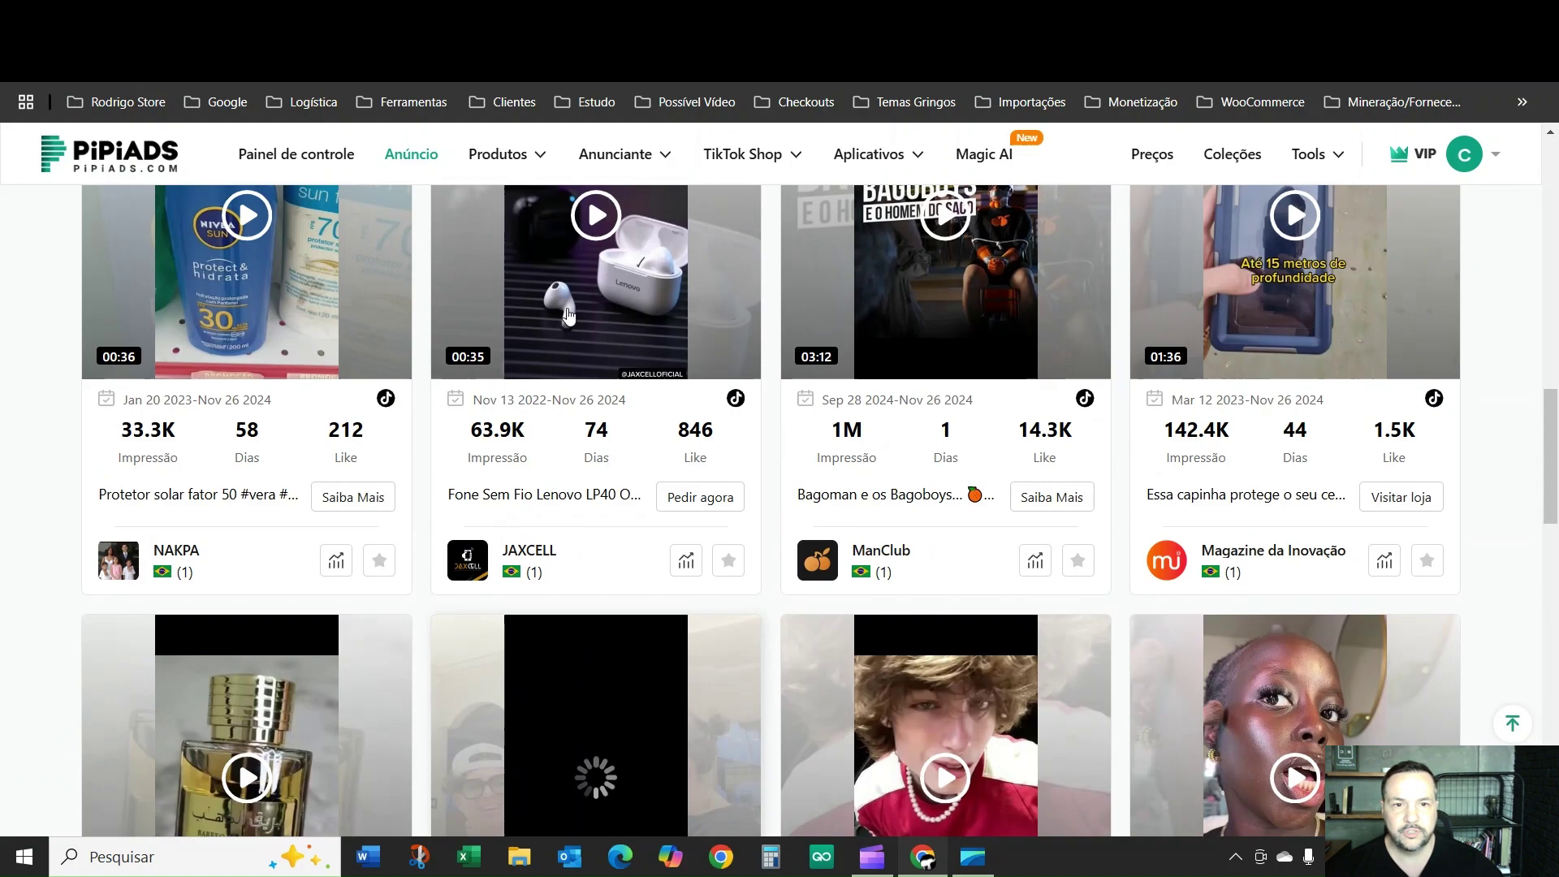
{"action": "scroll", "coordinate": [568, 314], "scroll_direction": "up", "scroll_amount": 5}
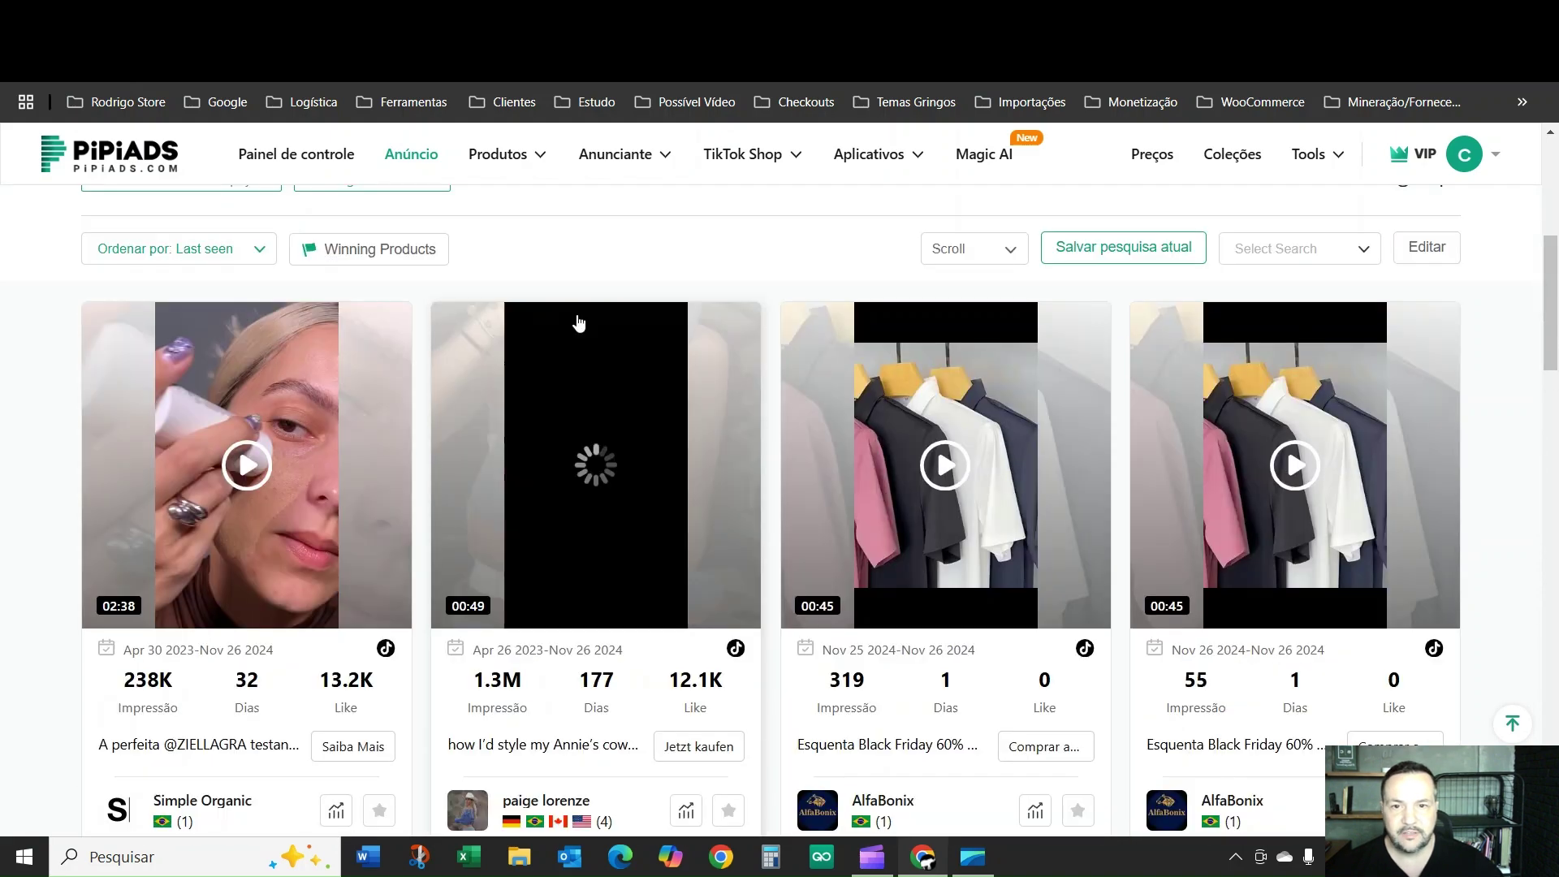
{"action": "scroll", "coordinate": [813, 487], "scroll_direction": "down", "scroll_amount": 1}
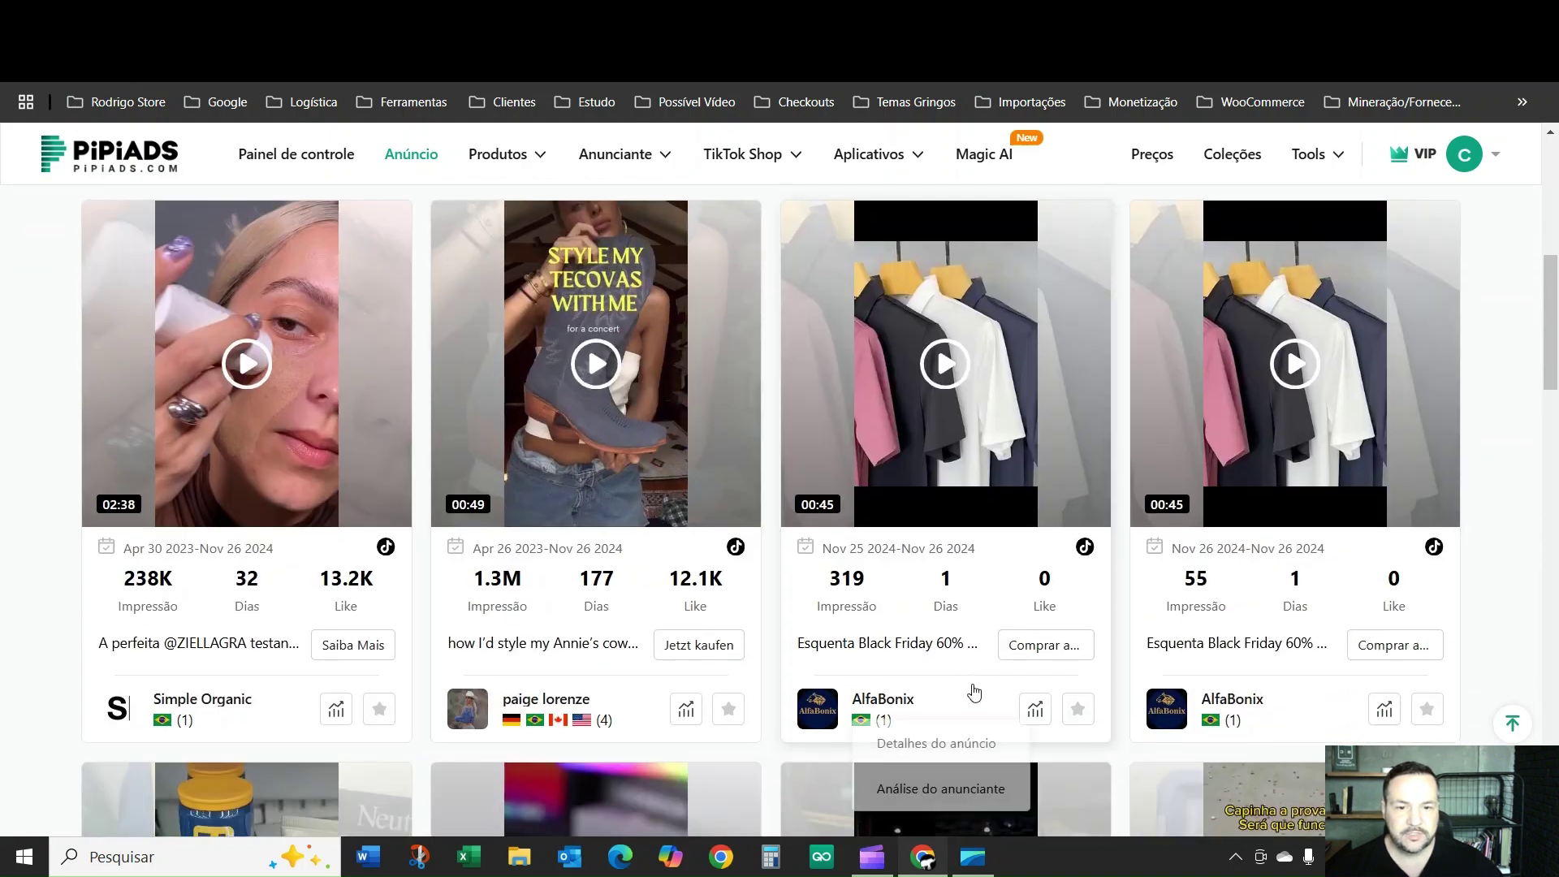
{"action": "scroll", "coordinate": [899, 599], "scroll_direction": "up", "scroll_amount": 3}
{"action": "scroll", "coordinate": [813, 568], "scroll_direction": "down", "scroll_amount": 2}
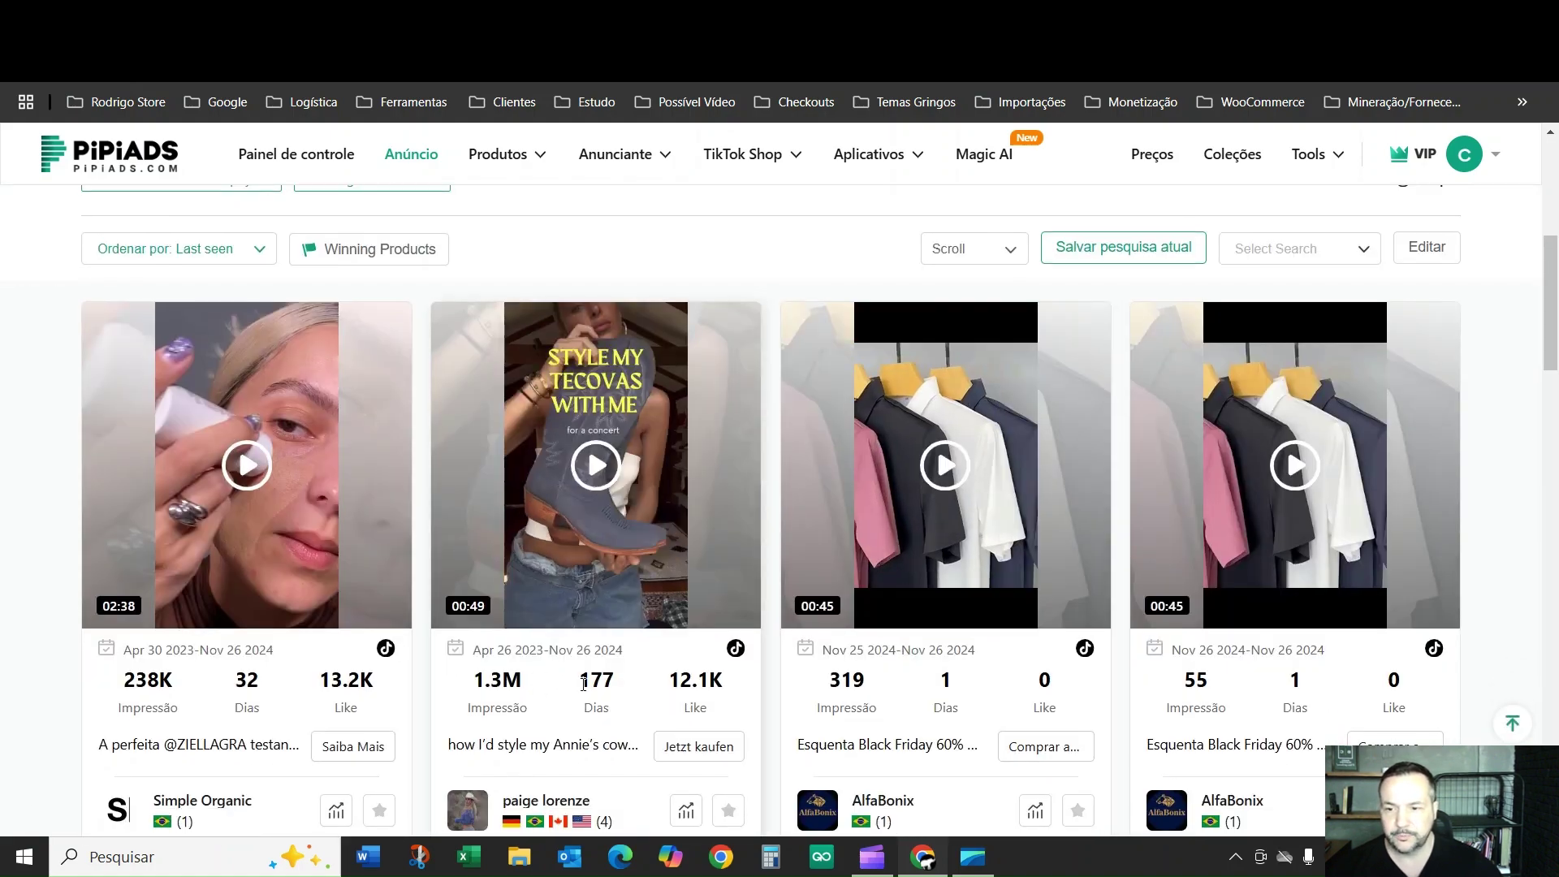
{"action": "scroll", "coordinate": [584, 684], "scroll_direction": "up", "scroll_amount": 5}
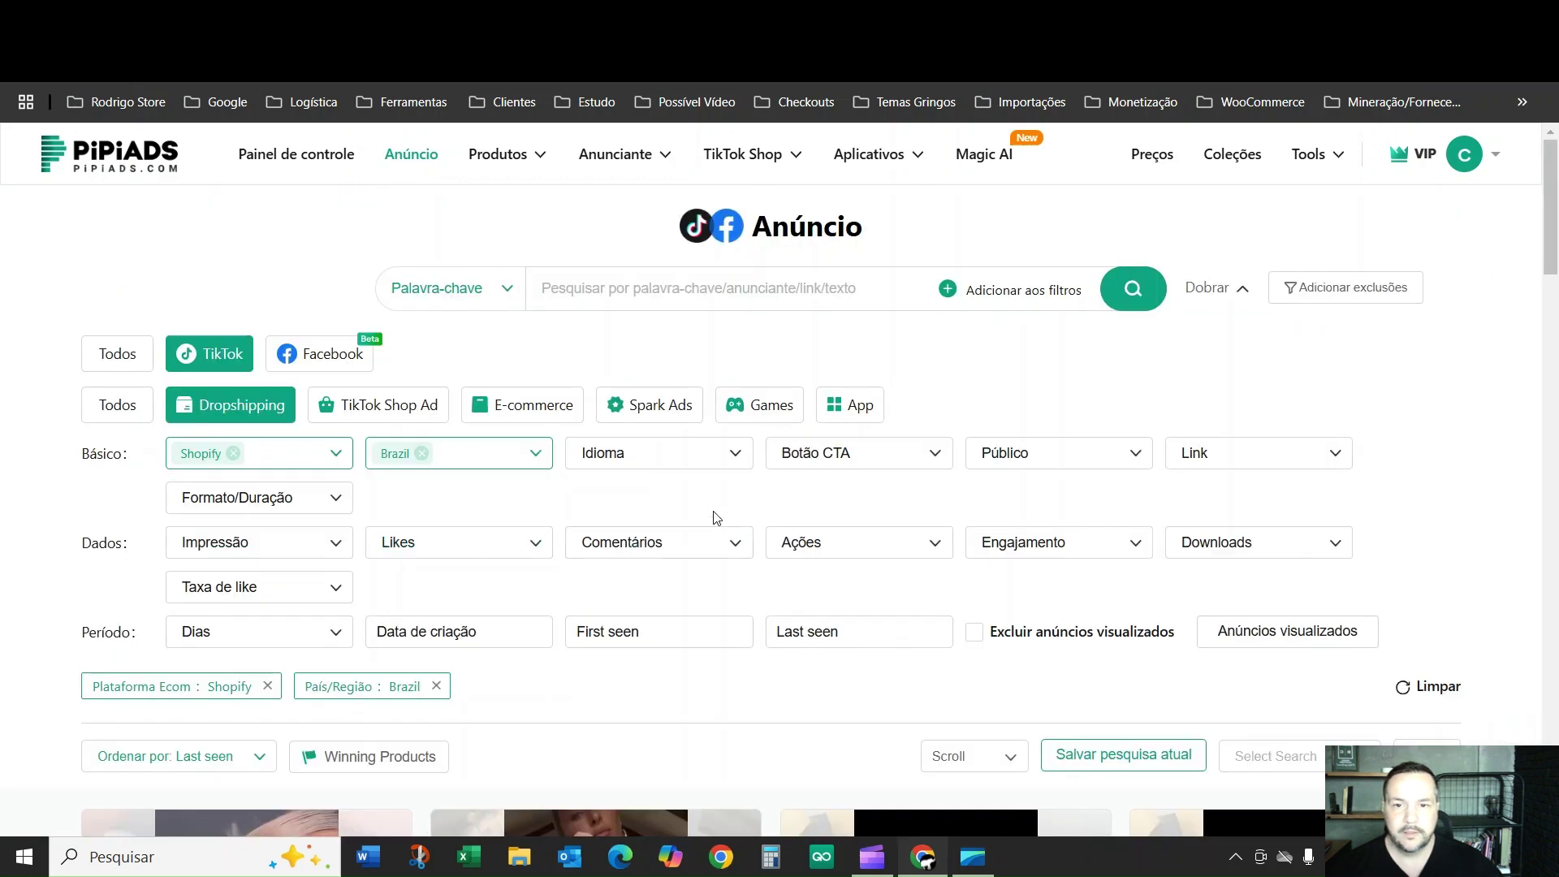
Review the options of the Link filter and close it without applying any
{"action": "scroll", "coordinate": [942, 467], "scroll_direction": "down", "scroll_amount": 1}
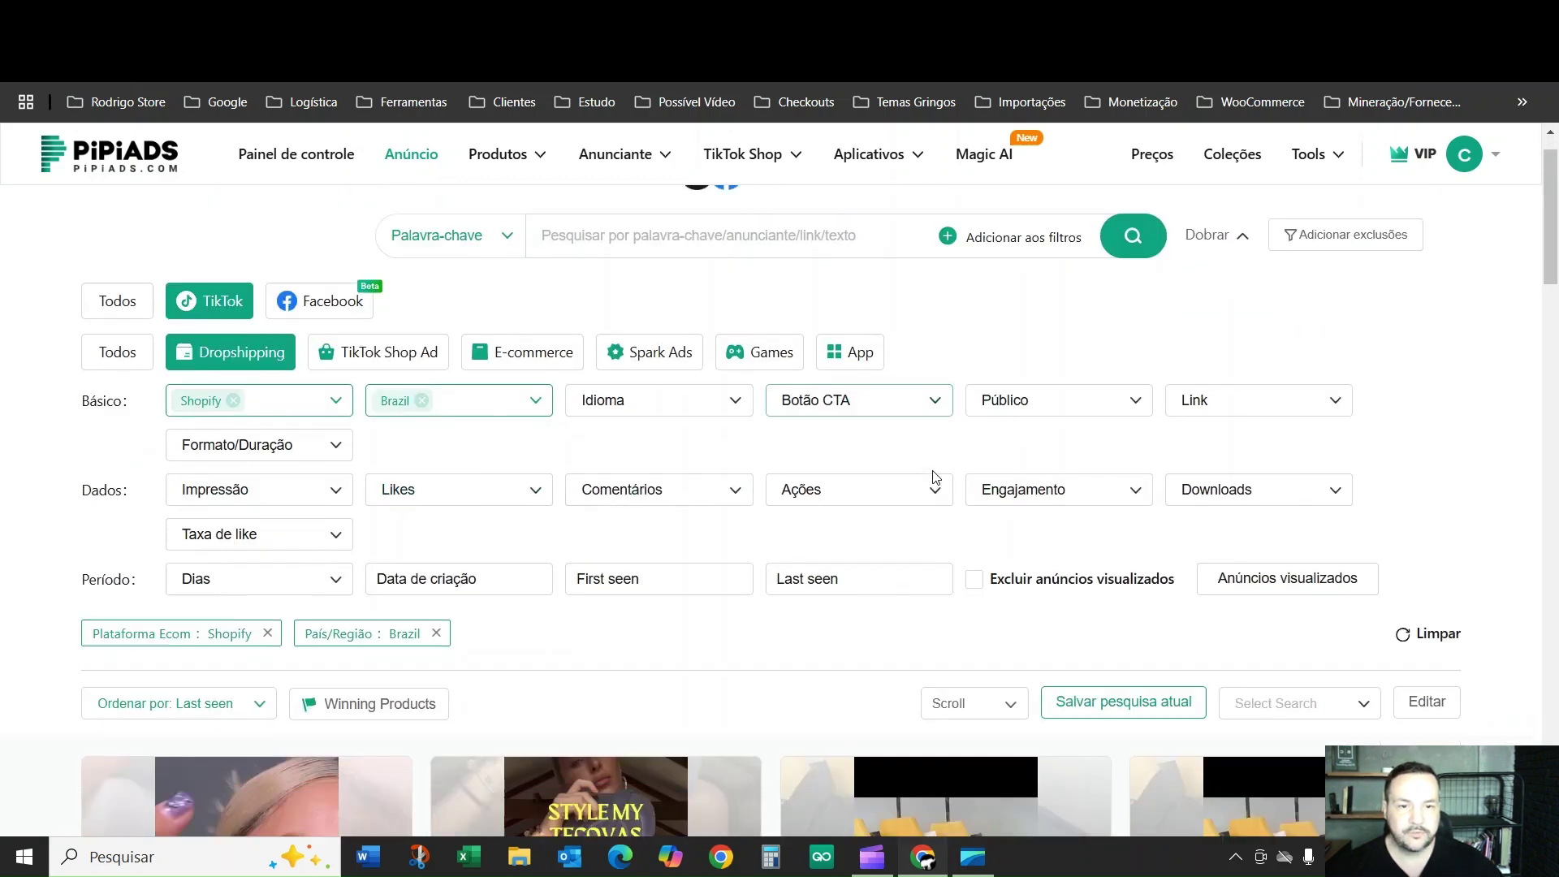
{"action": "left_click", "coordinate": [1248, 367]}
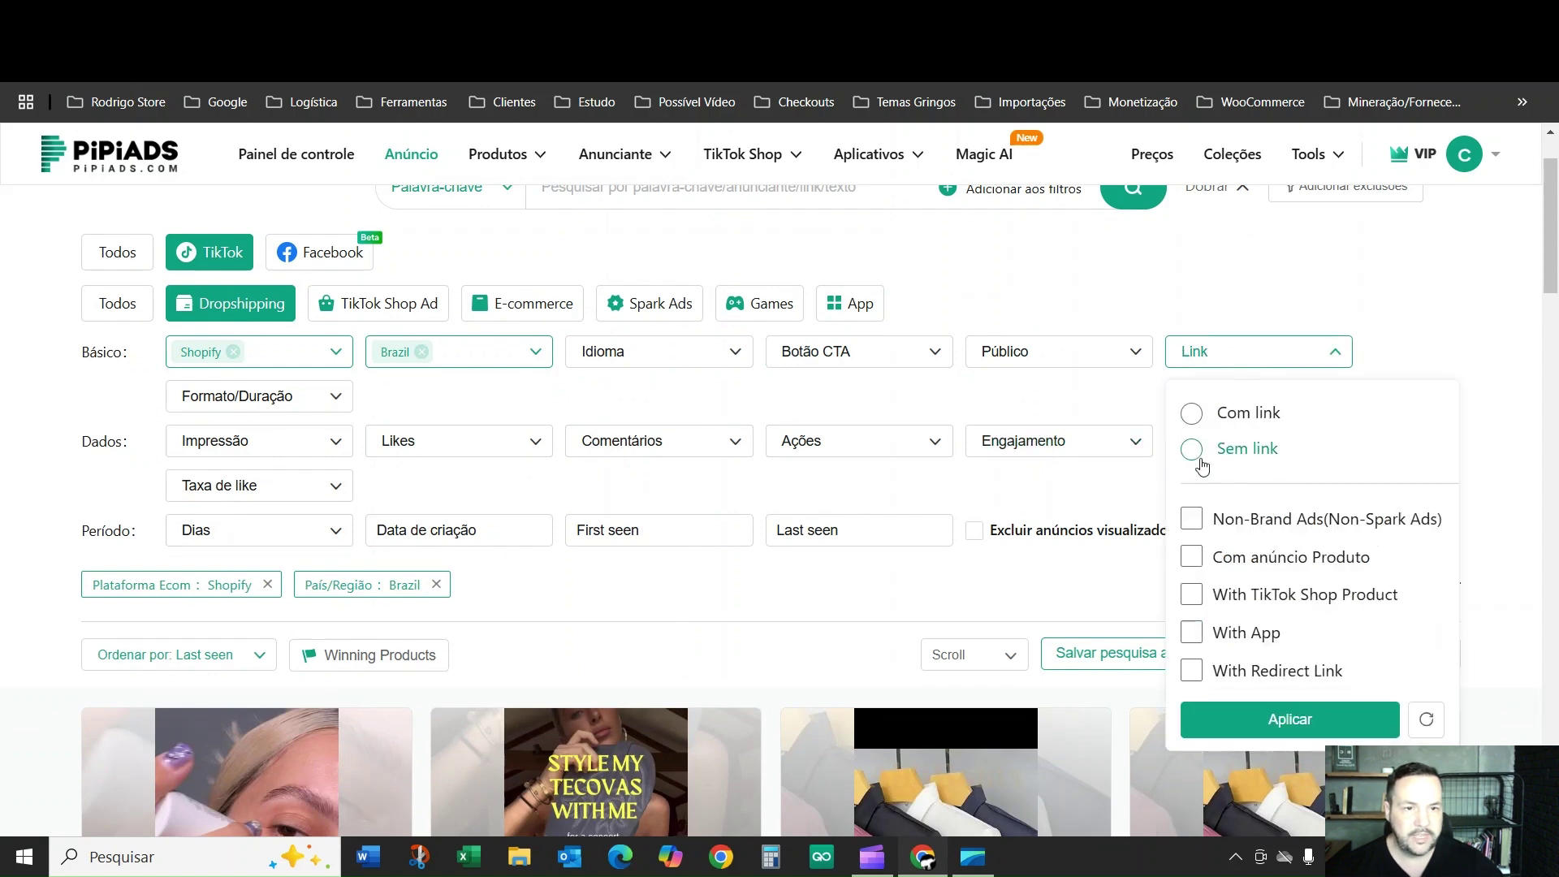
{"action": "left_click", "coordinate": [1124, 350]}
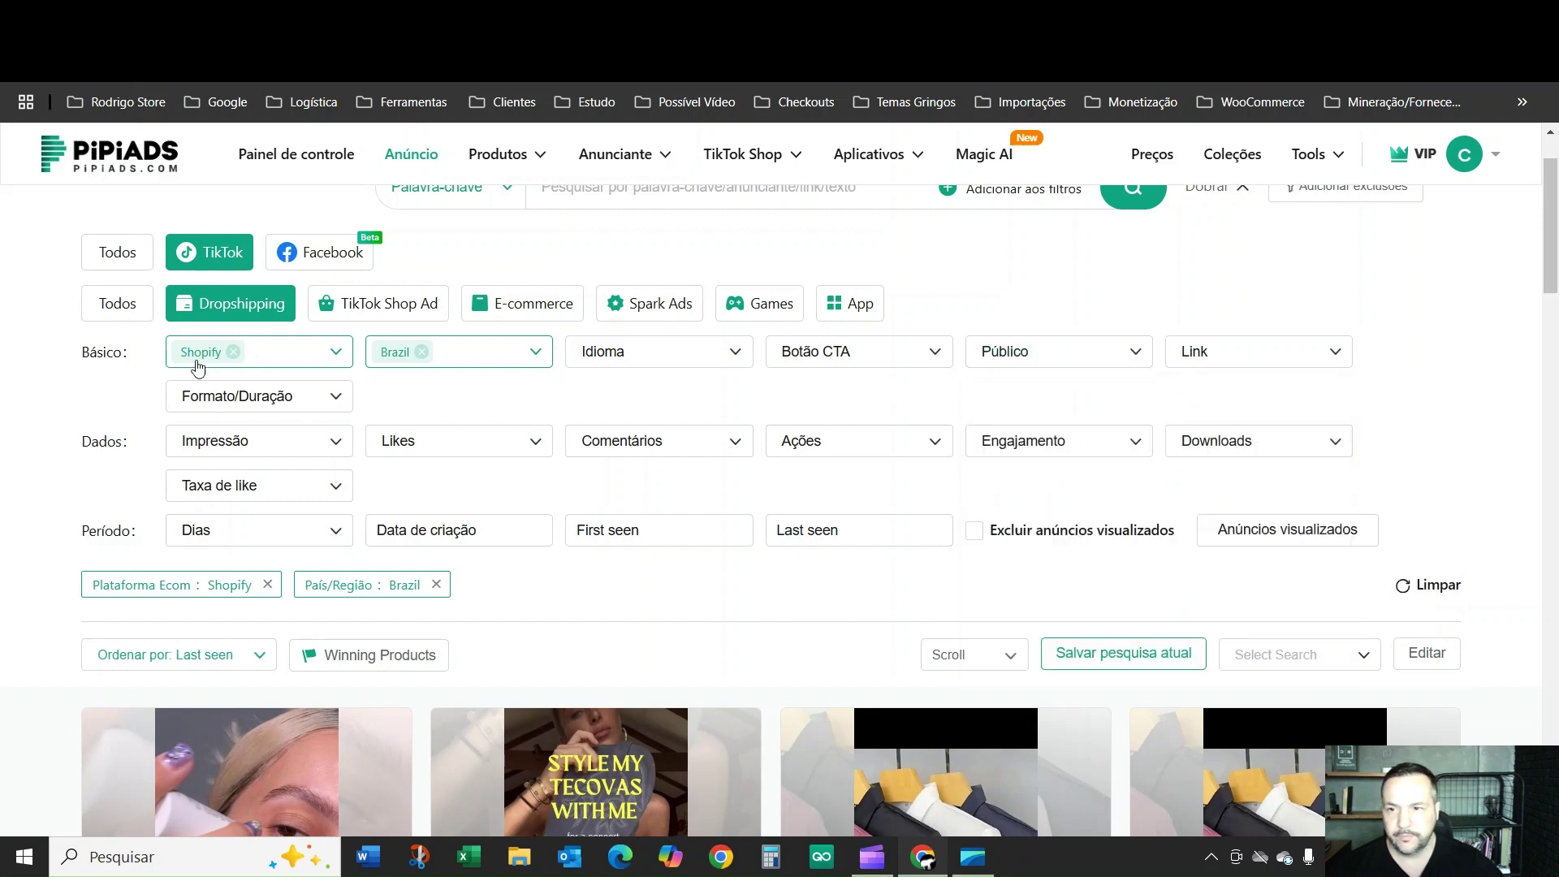
Check the Formato/Duração options, apply the Taxa de like altas suggestion to the ads, and glance through the results
{"action": "left_click", "coordinate": [334, 397]}
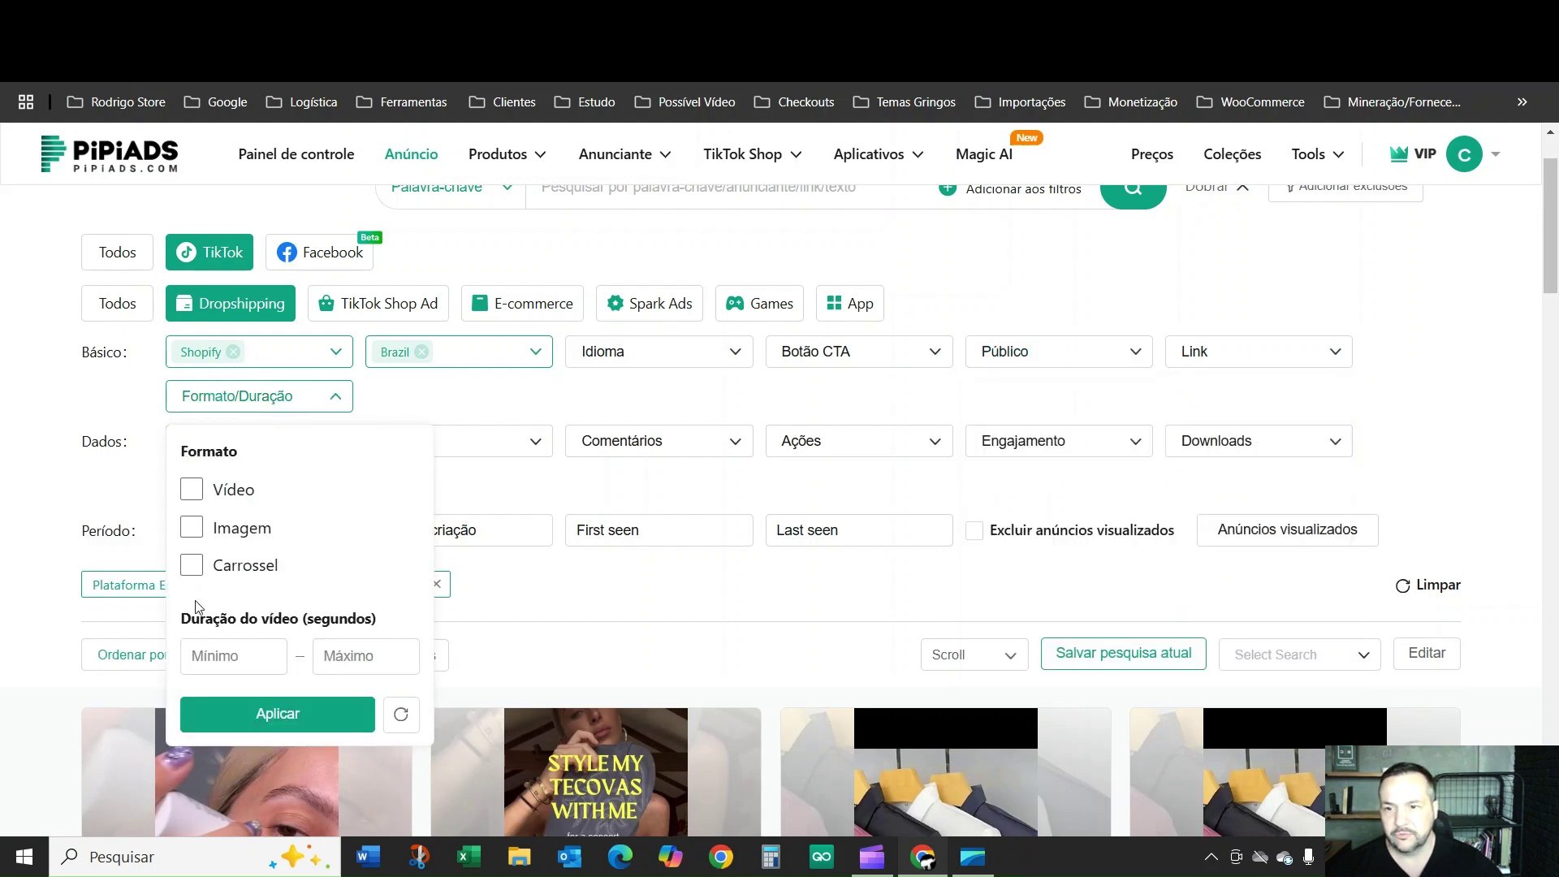
{"action": "left_click", "coordinate": [449, 399]}
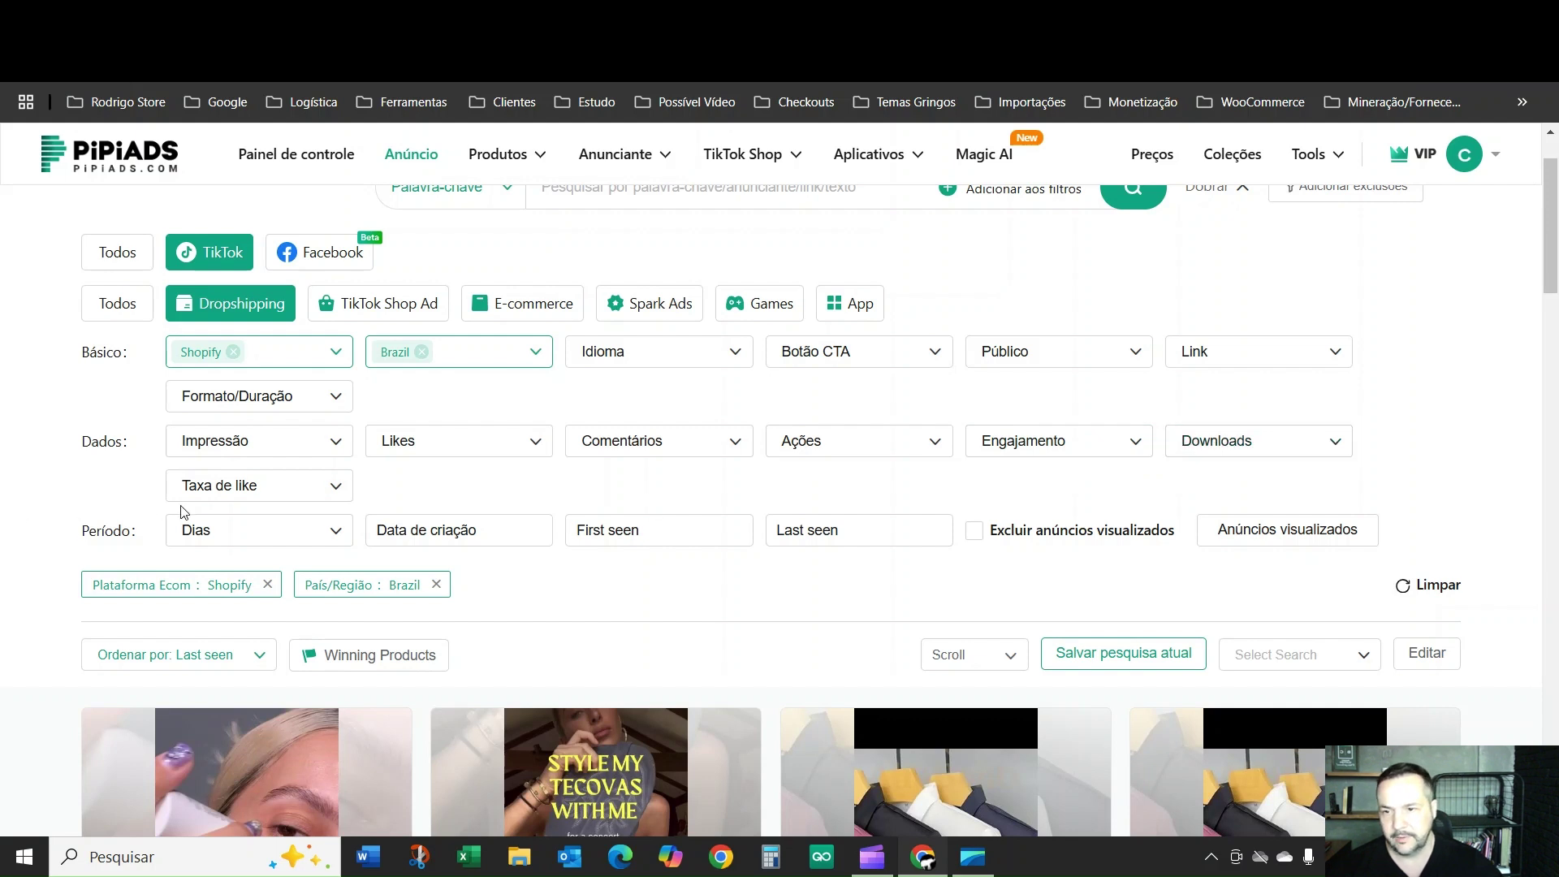
{"action": "left_click", "coordinate": [205, 497]}
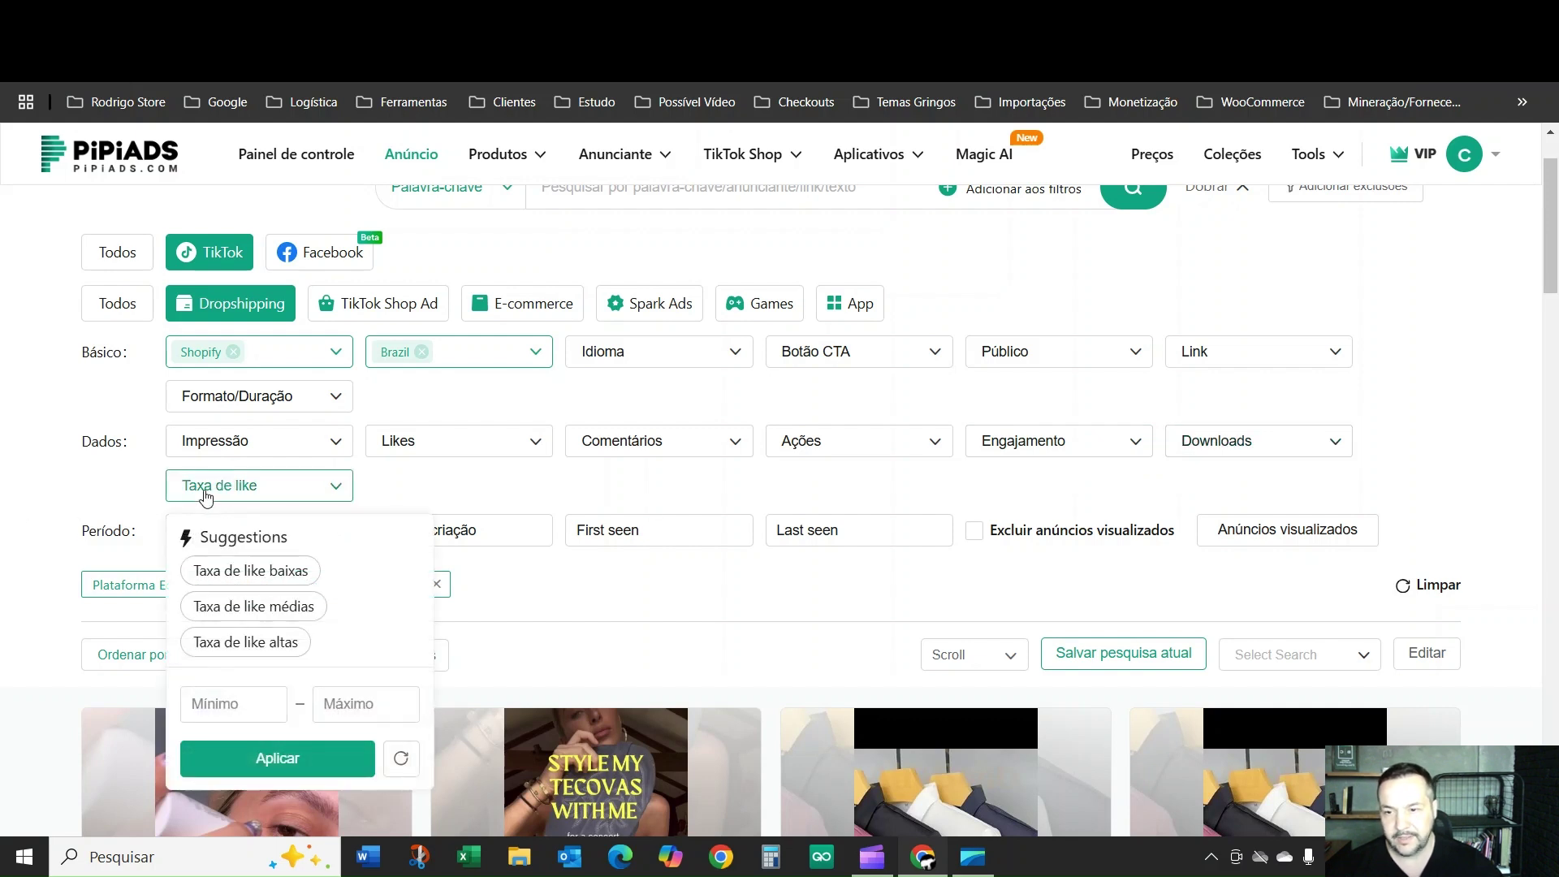
{"action": "left_click", "coordinate": [253, 646]}
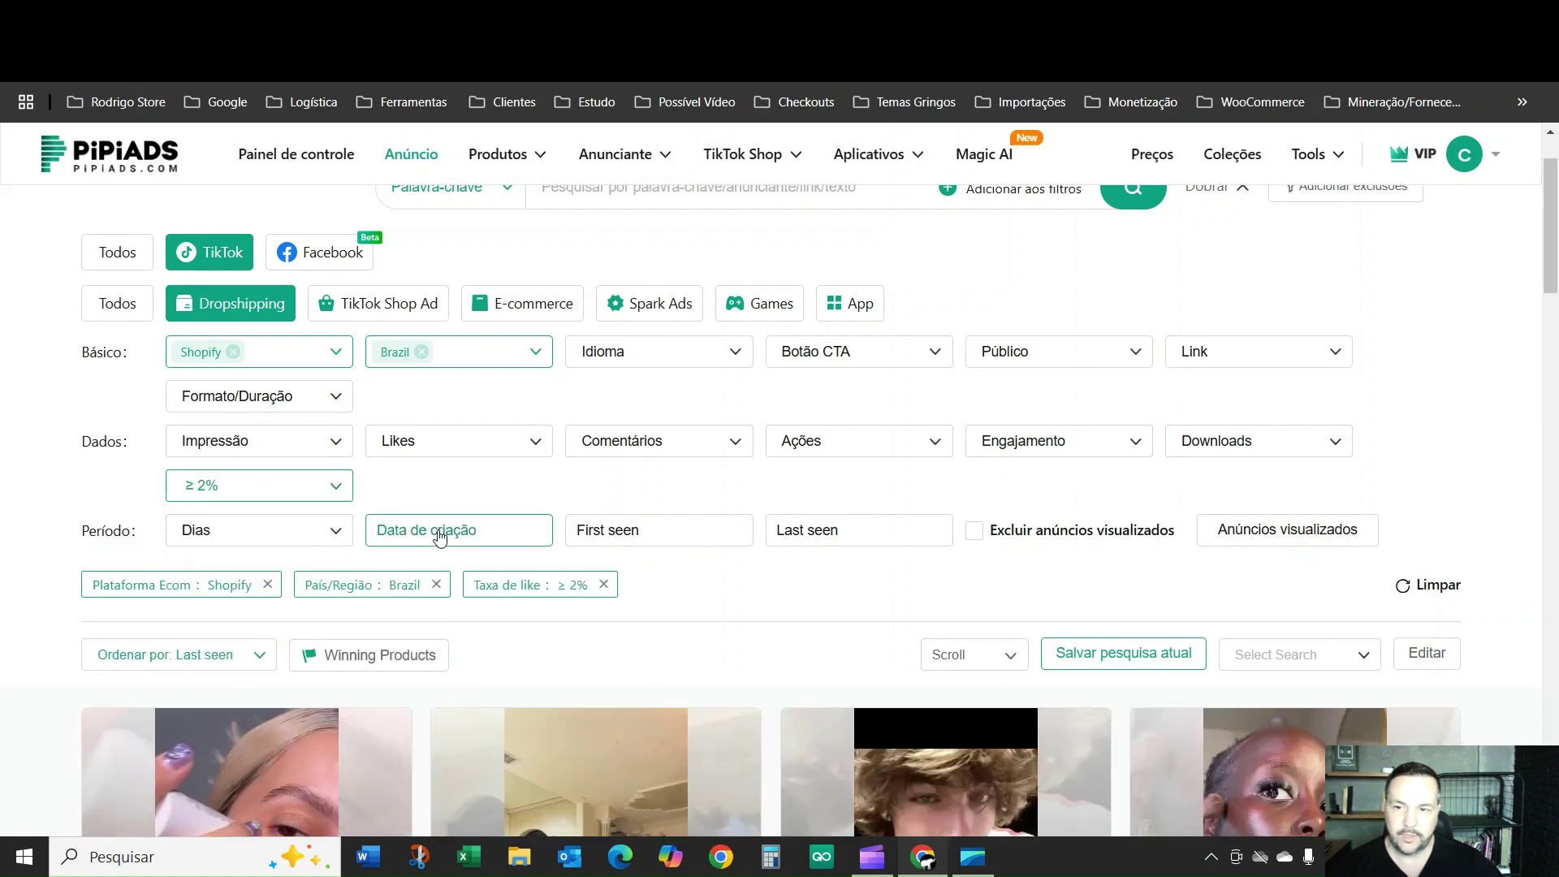
{"action": "scroll", "coordinate": [438, 540], "scroll_direction": "down", "scroll_amount": 1}
{"action": "scroll", "coordinate": [439, 540], "scroll_direction": "down", "scroll_amount": 7}
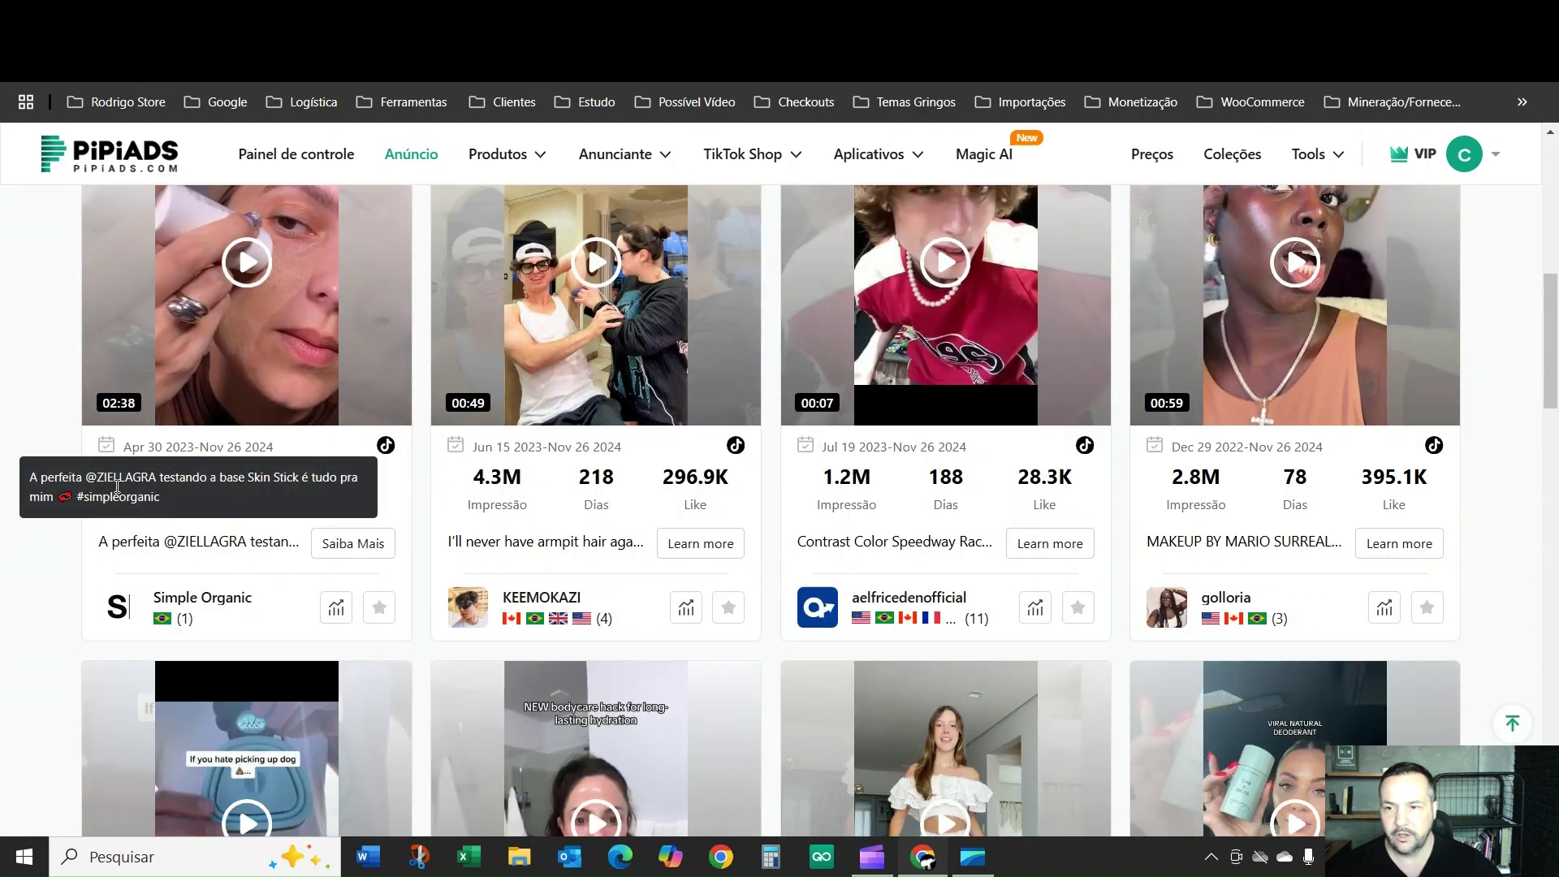
{"action": "scroll", "coordinate": [236, 561], "scroll_direction": "up", "scroll_amount": 8}
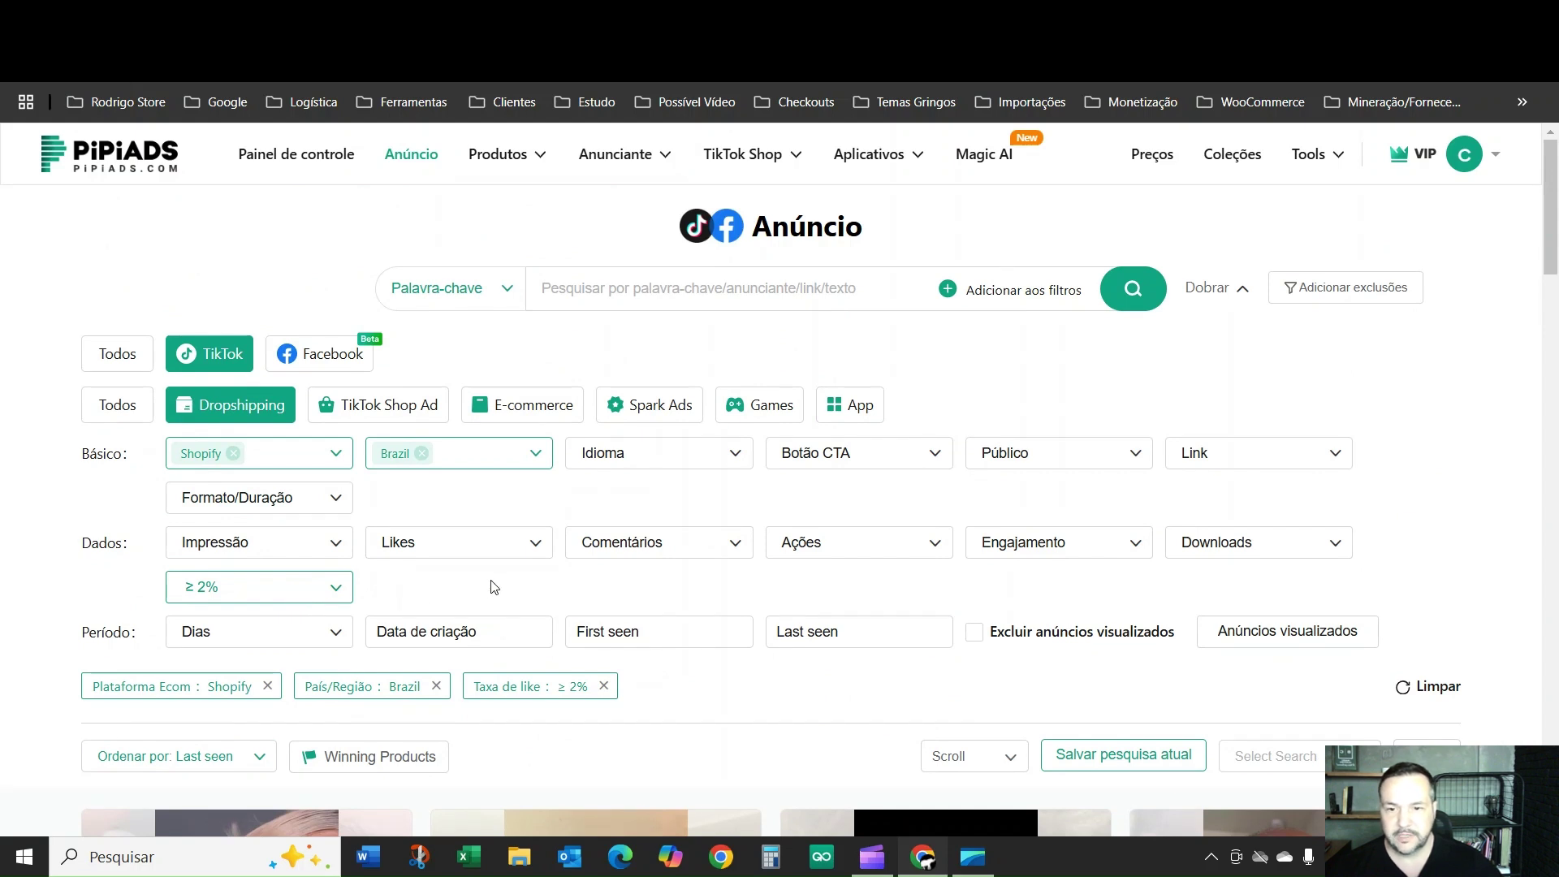
Limit the ads' Data de criação to the last 6 months and look over the resulting ads
{"action": "scroll", "coordinate": [546, 575], "scroll_direction": "down", "scroll_amount": 1}
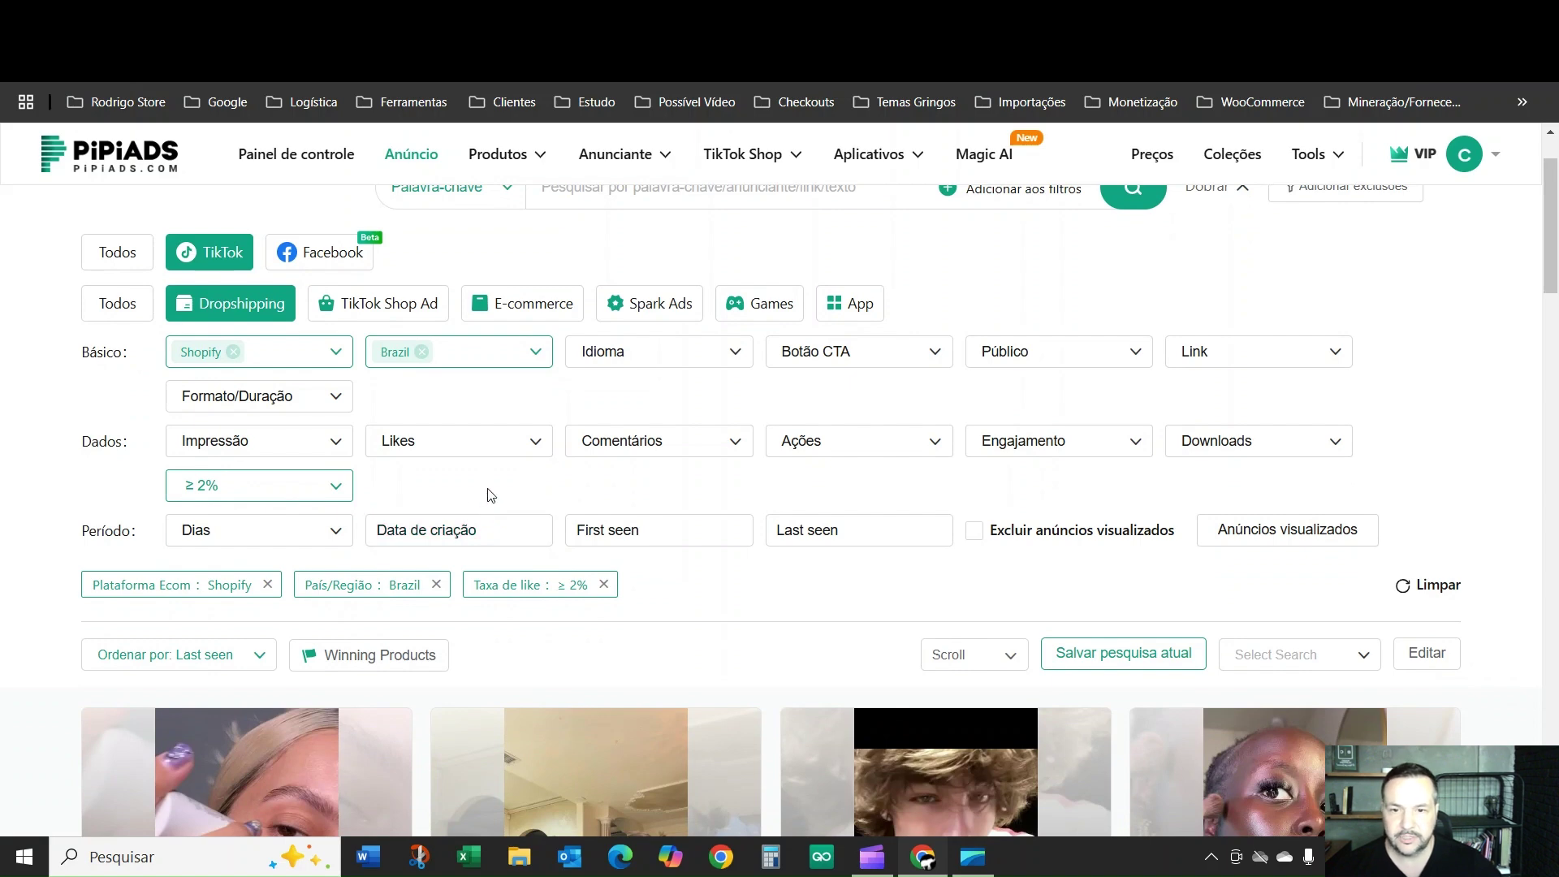
{"action": "left_click", "coordinate": [467, 529]}
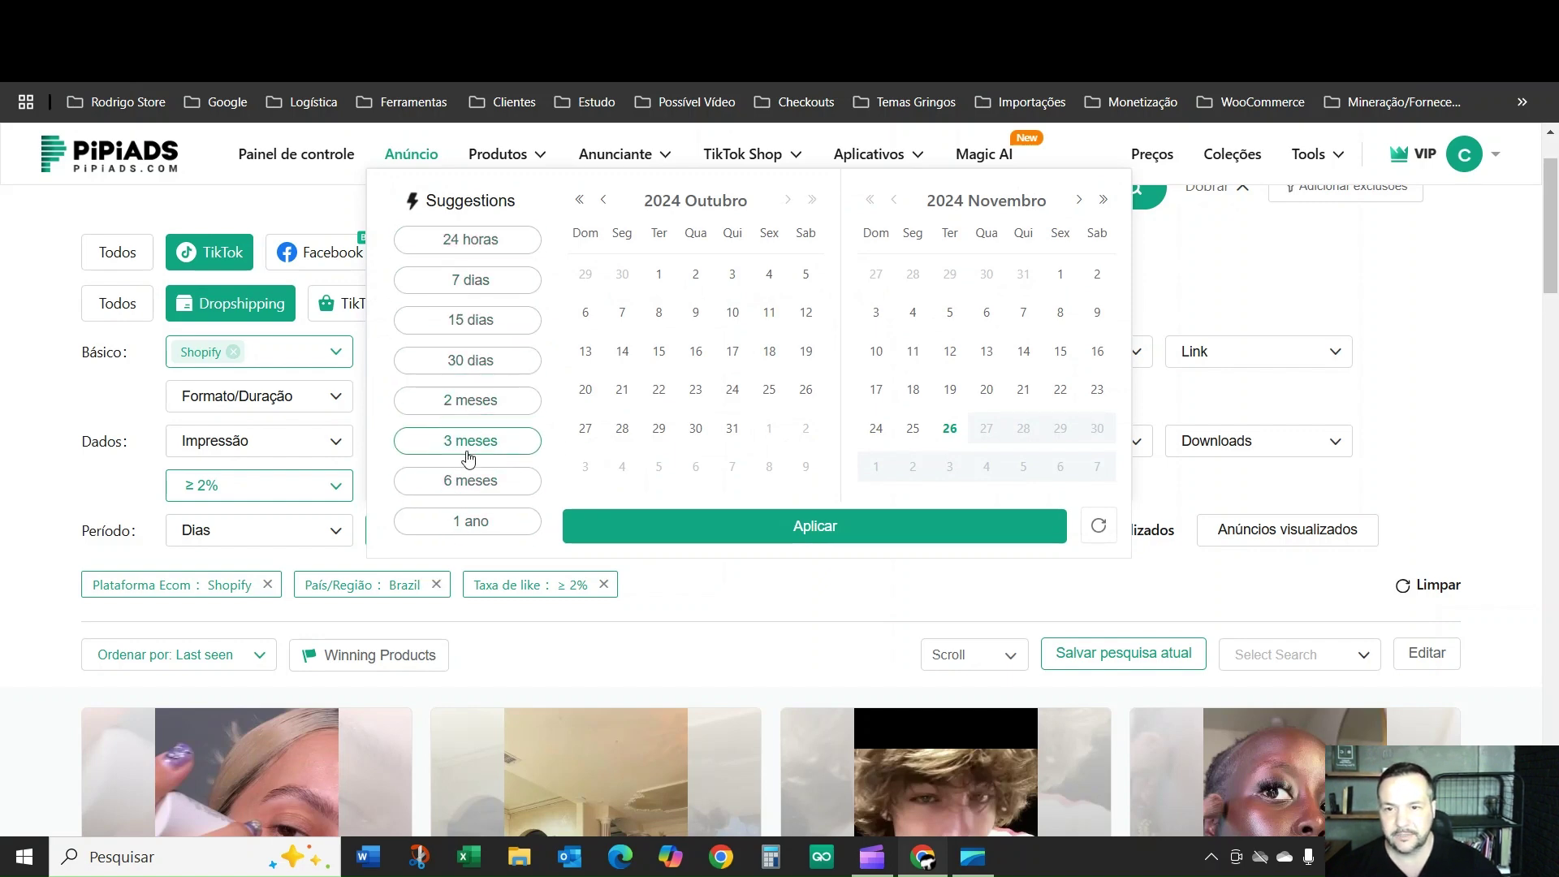
{"action": "left_click", "coordinate": [466, 485]}
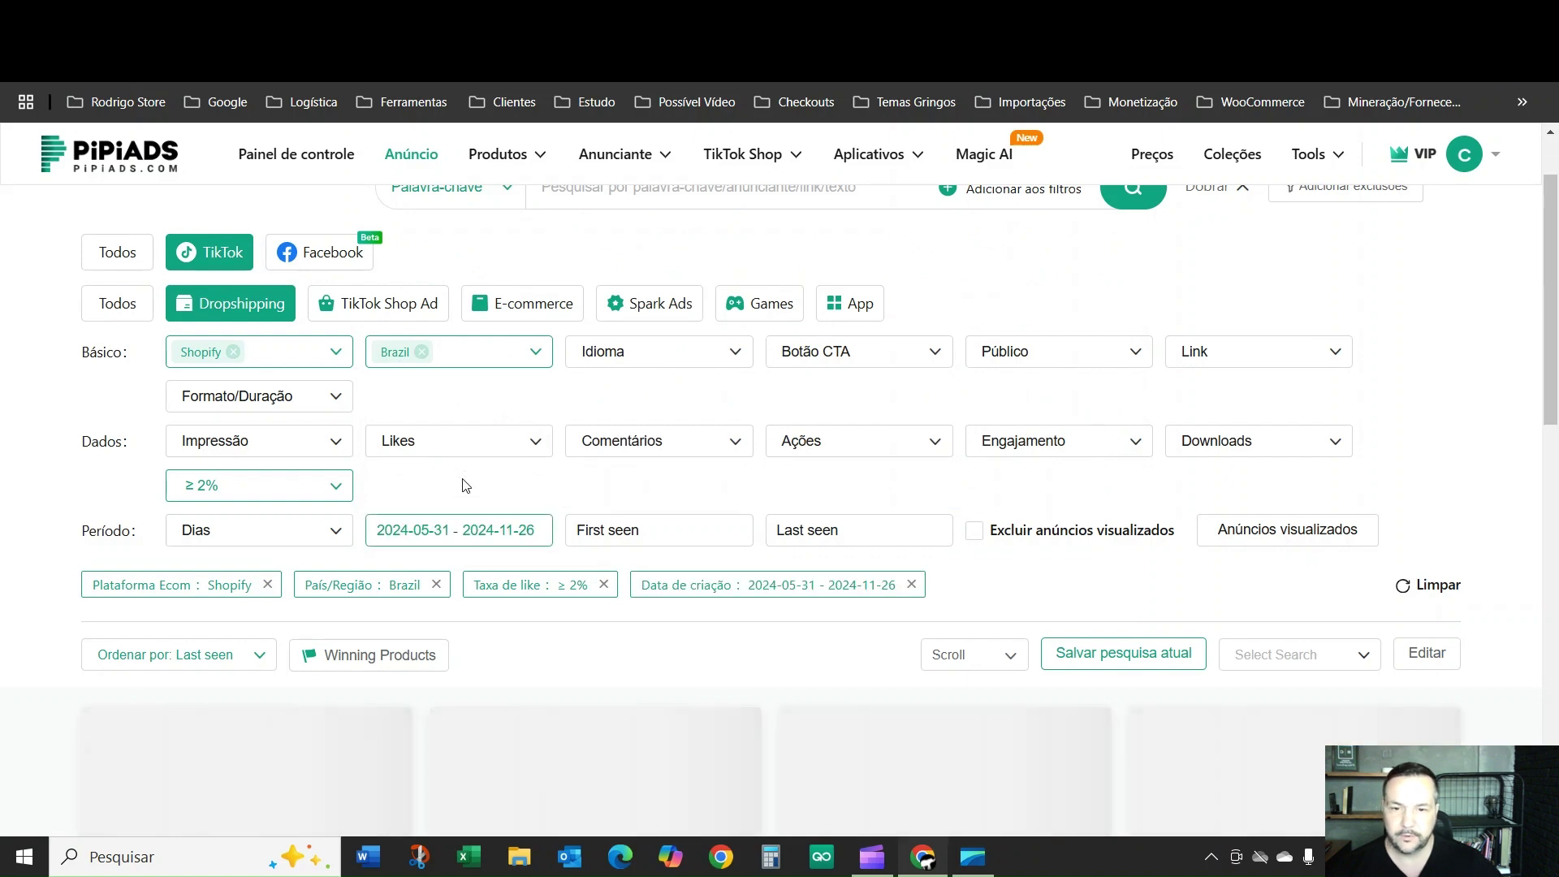
{"action": "scroll", "coordinate": [466, 485], "scroll_direction": "down", "scroll_amount": 4}
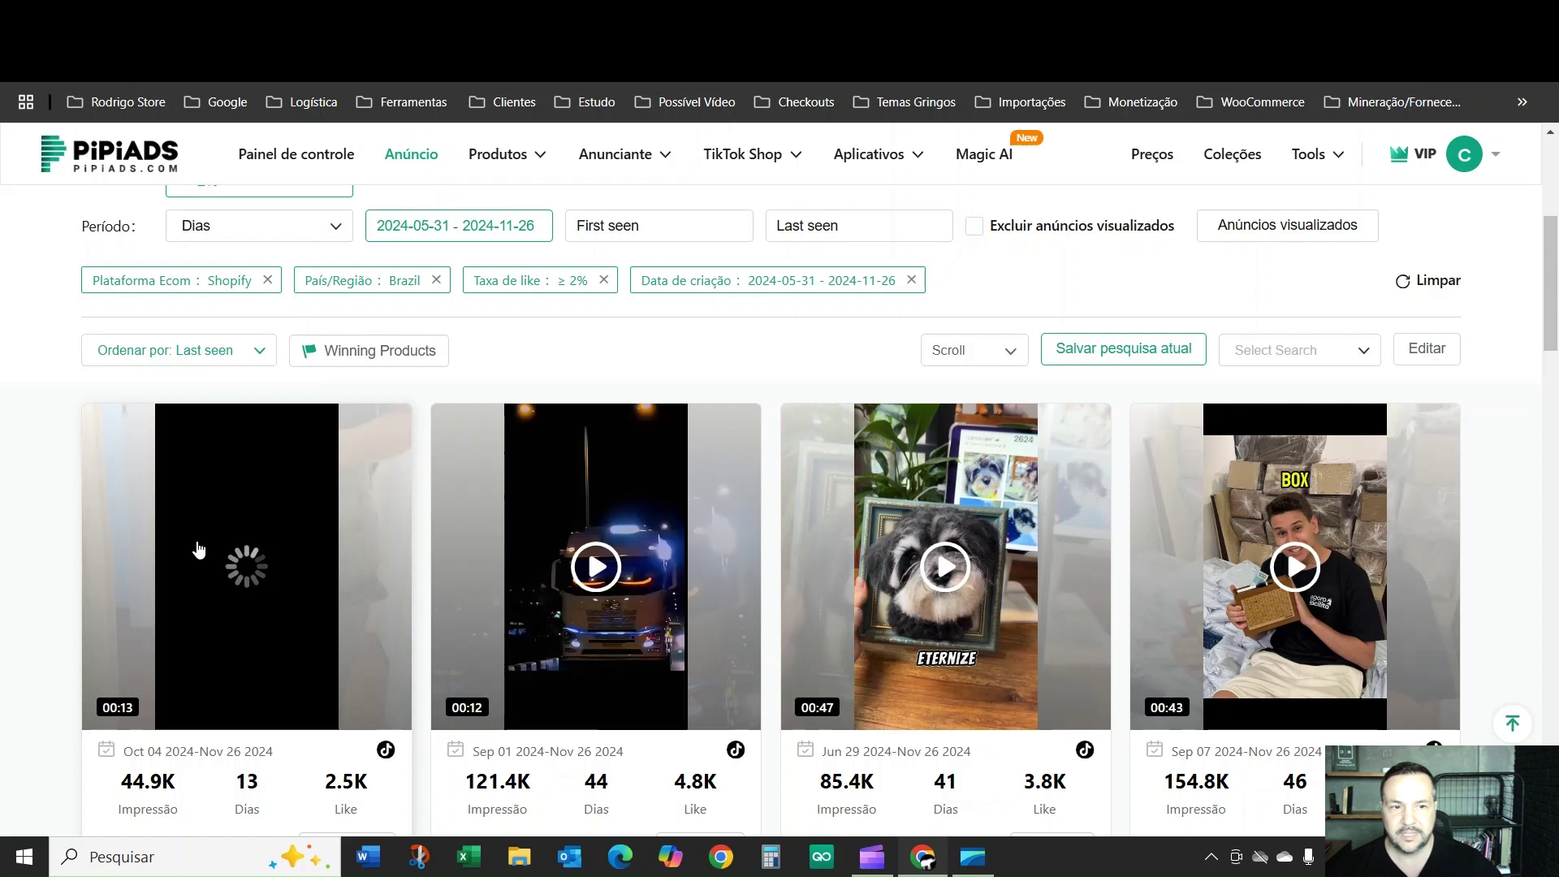
{"action": "scroll", "coordinate": [199, 556], "scroll_direction": "up", "scroll_amount": 5}
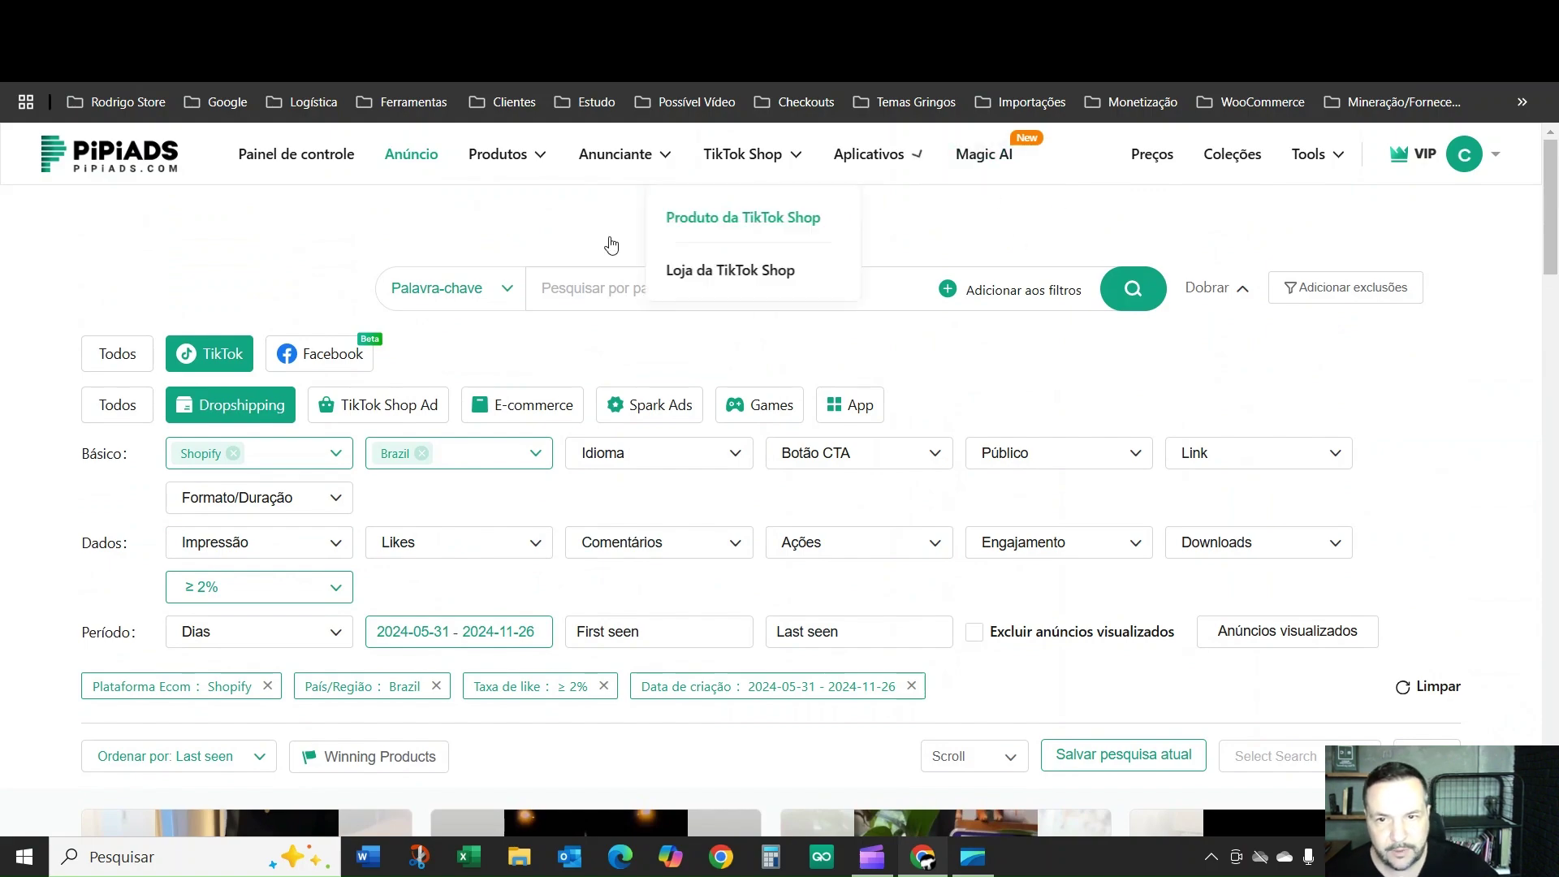
{"action": "scroll", "coordinate": [872, 296], "scroll_direction": "down", "scroll_amount": 12}
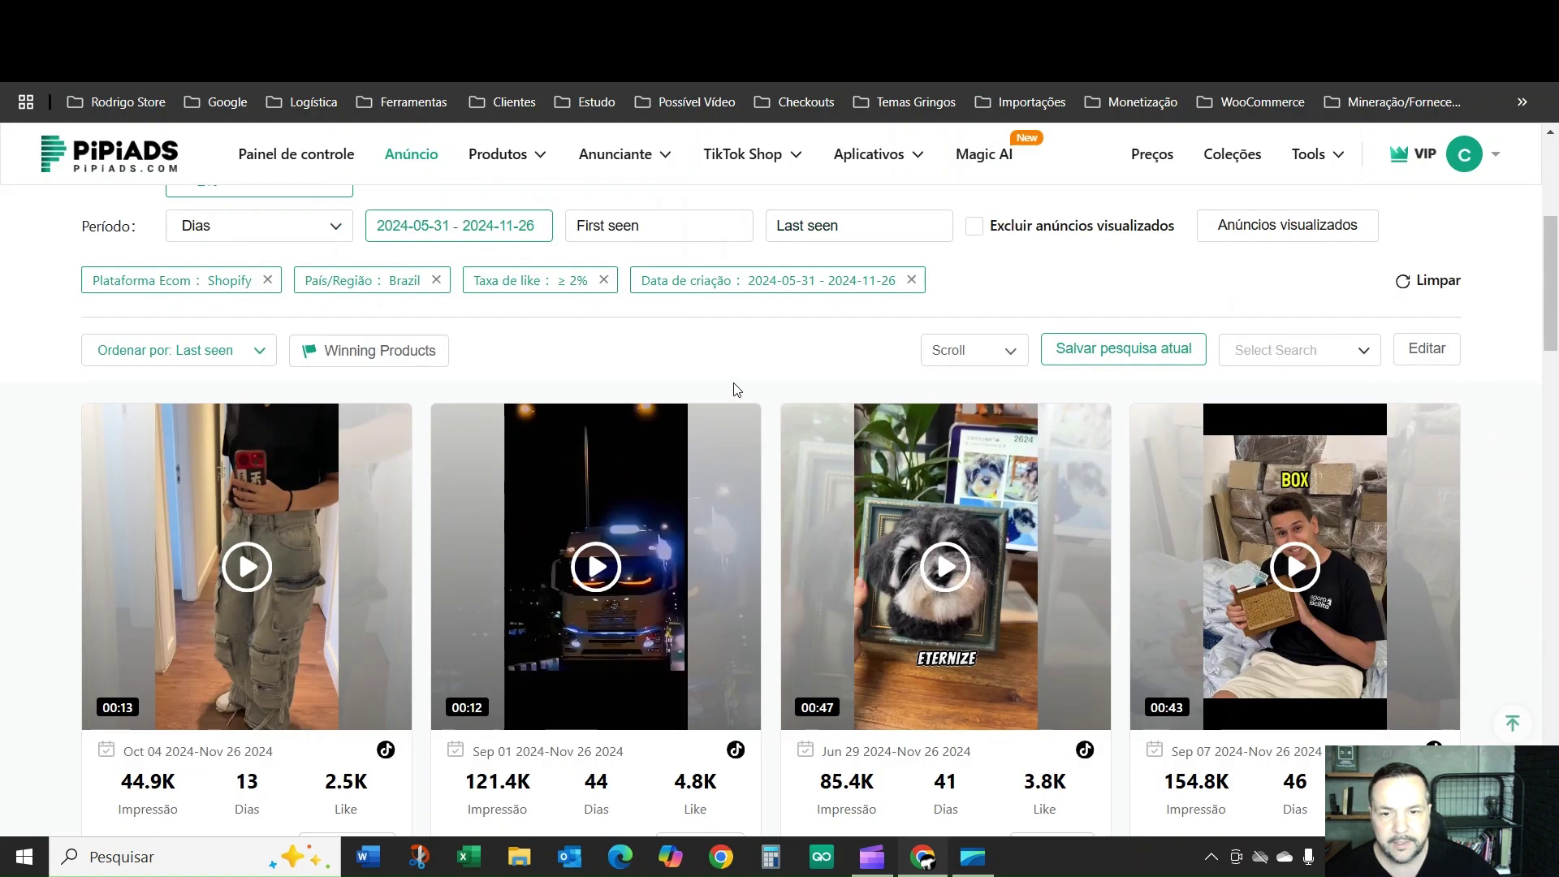
{"action": "scroll", "coordinate": [727, 394], "scroll_direction": "up", "scroll_amount": 8}
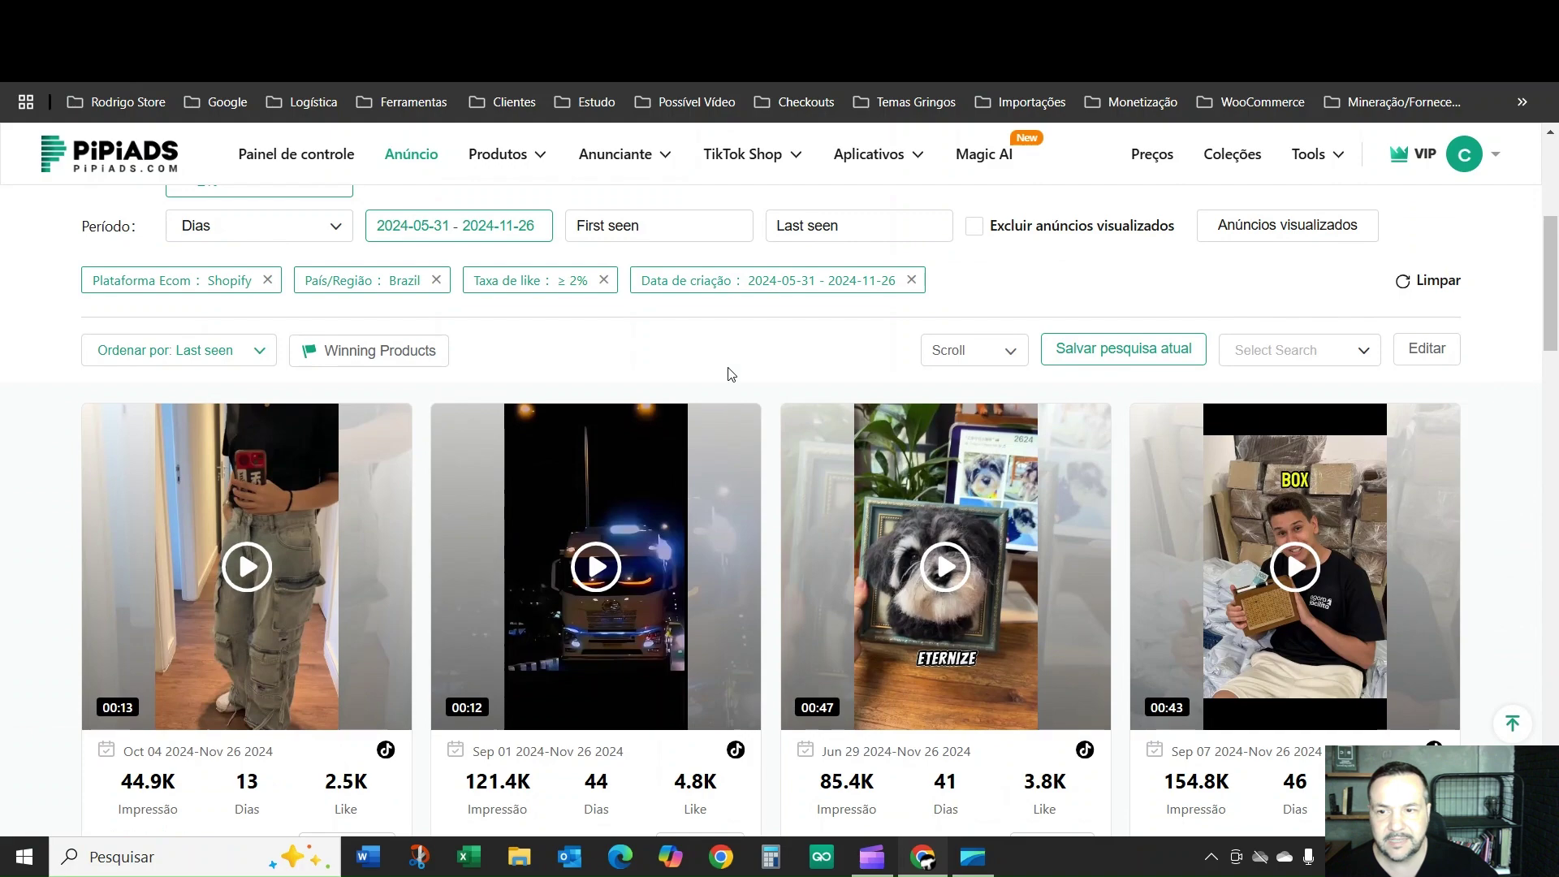
{"action": "scroll", "coordinate": [727, 385], "scroll_direction": "up", "scroll_amount": 5}
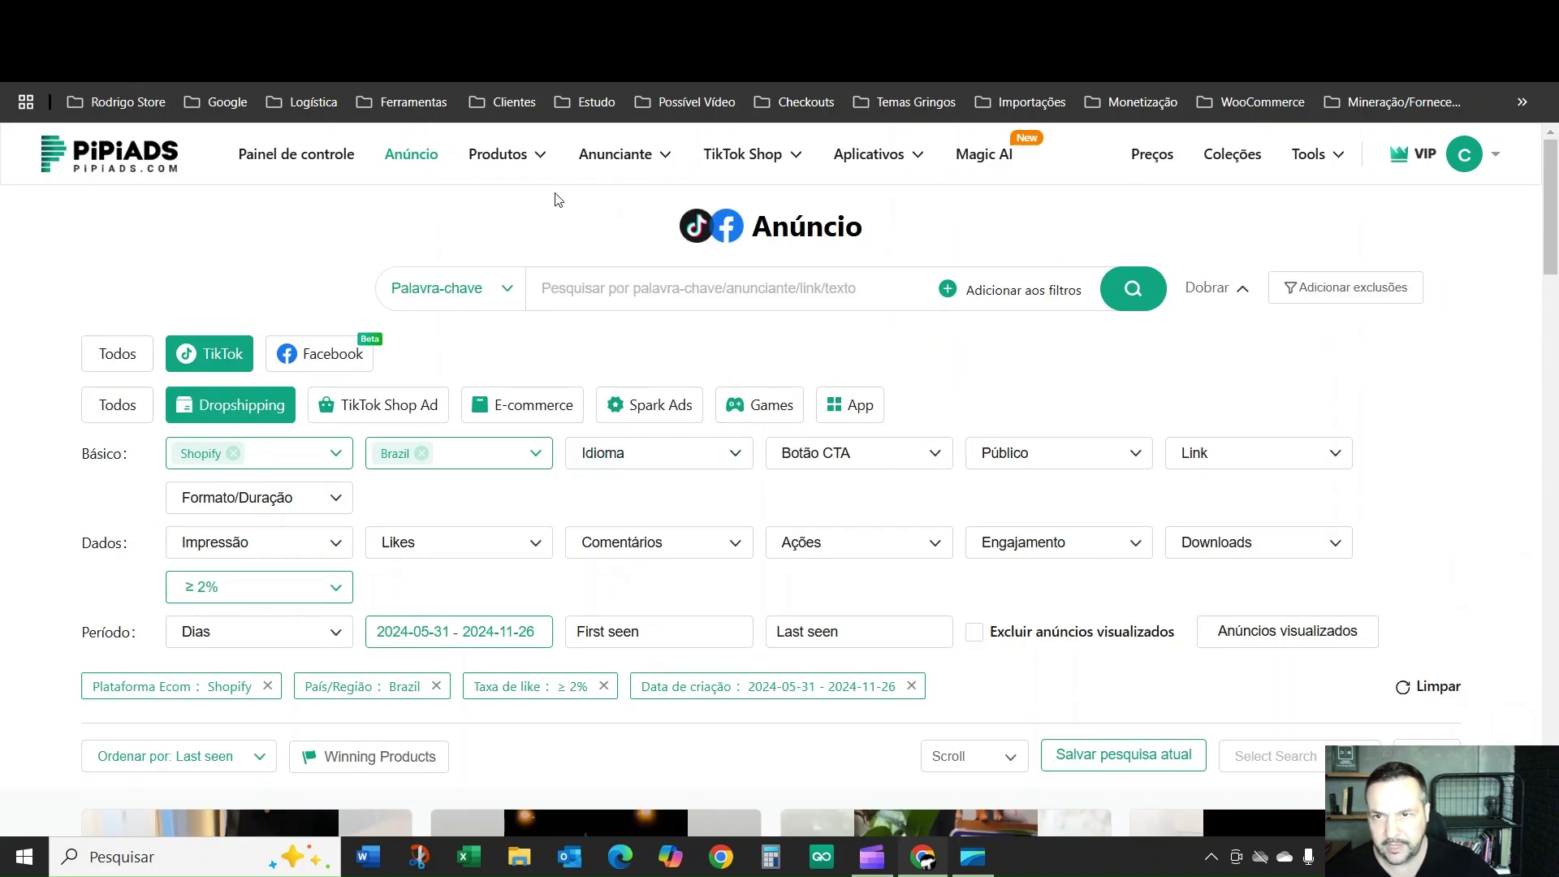
Open the Produtos search and restrict it to Facebook products sold on Shopify
{"action": "left_click", "coordinate": [490, 165]}
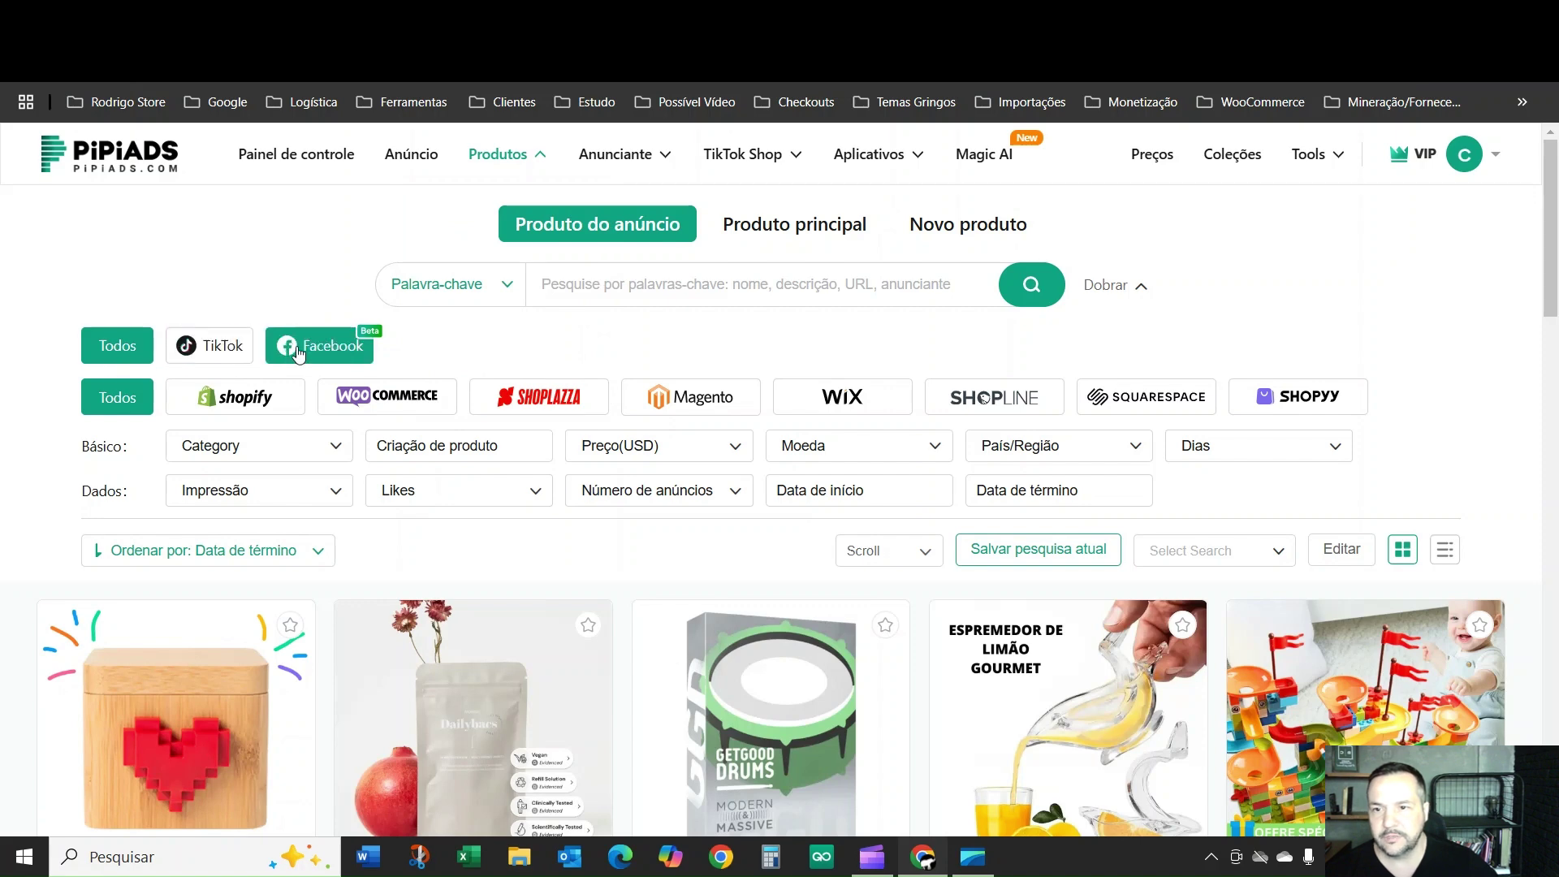
{"action": "left_click", "coordinate": [339, 349]}
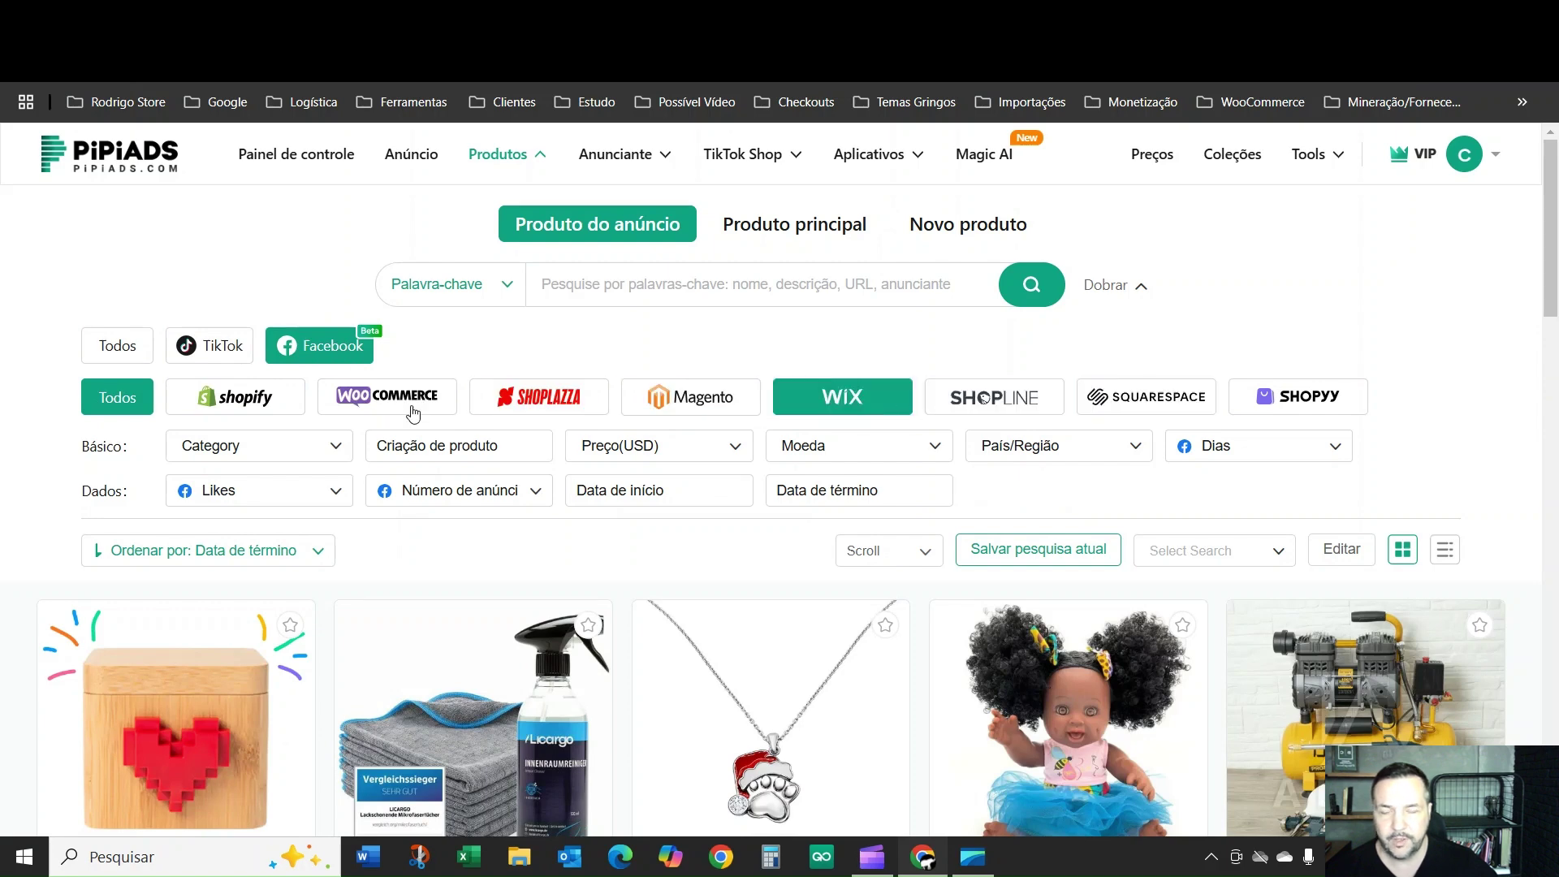
{"action": "left_click", "coordinate": [233, 397]}
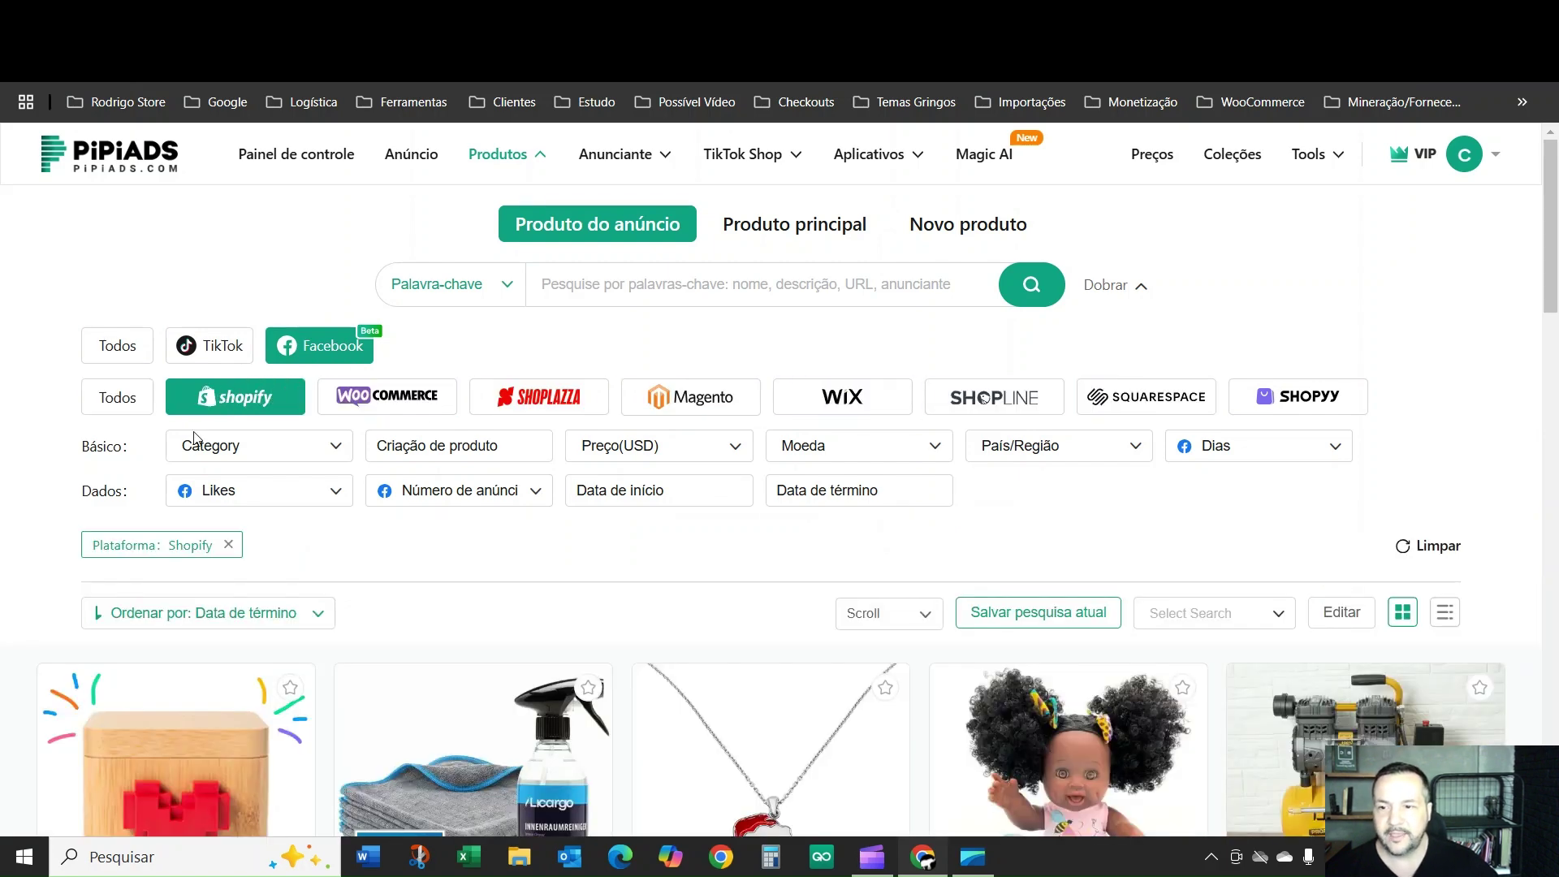
Apply the Women's Clothing category to the product search and skim the resulting products
{"action": "left_click", "coordinate": [315, 450]}
{"action": "scroll", "coordinate": [203, 615], "scroll_direction": "down", "scroll_amount": 8}
{"action": "scroll", "coordinate": [203, 615], "scroll_direction": "up", "scroll_amount": 3}
{"action": "scroll", "coordinate": [203, 614], "scroll_direction": "down", "scroll_amount": 3}
{"action": "scroll", "coordinate": [196, 568], "scroll_direction": "up", "scroll_amount": 1}
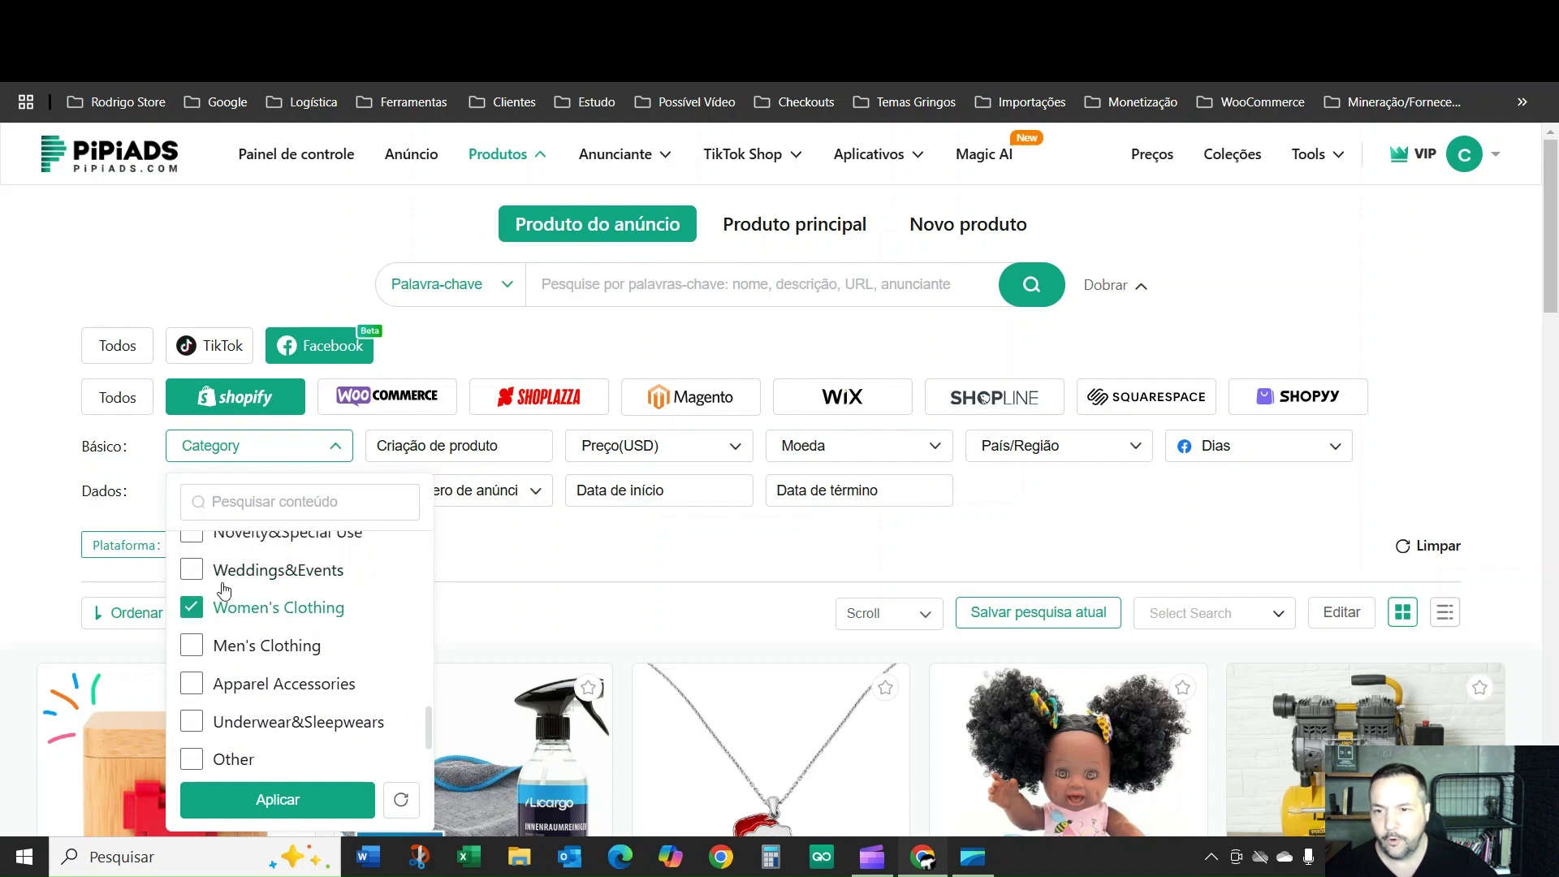
{"action": "left_click", "coordinate": [271, 798]}
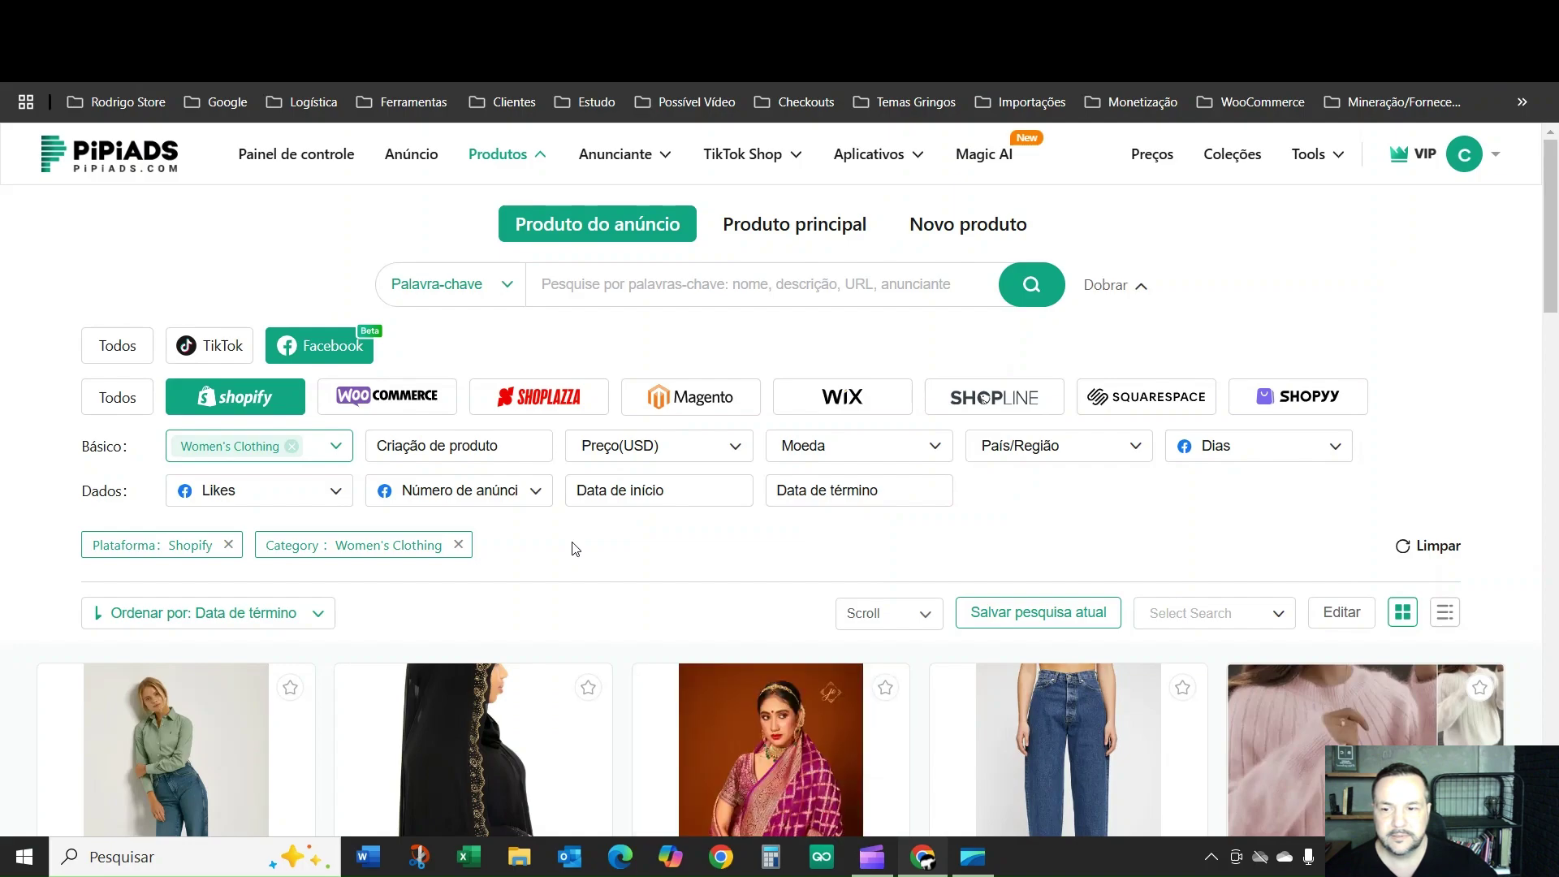
{"action": "scroll", "coordinate": [573, 549], "scroll_direction": "down", "scroll_amount": 5}
{"action": "scroll", "coordinate": [573, 549], "scroll_direction": "down", "scroll_amount": 6}
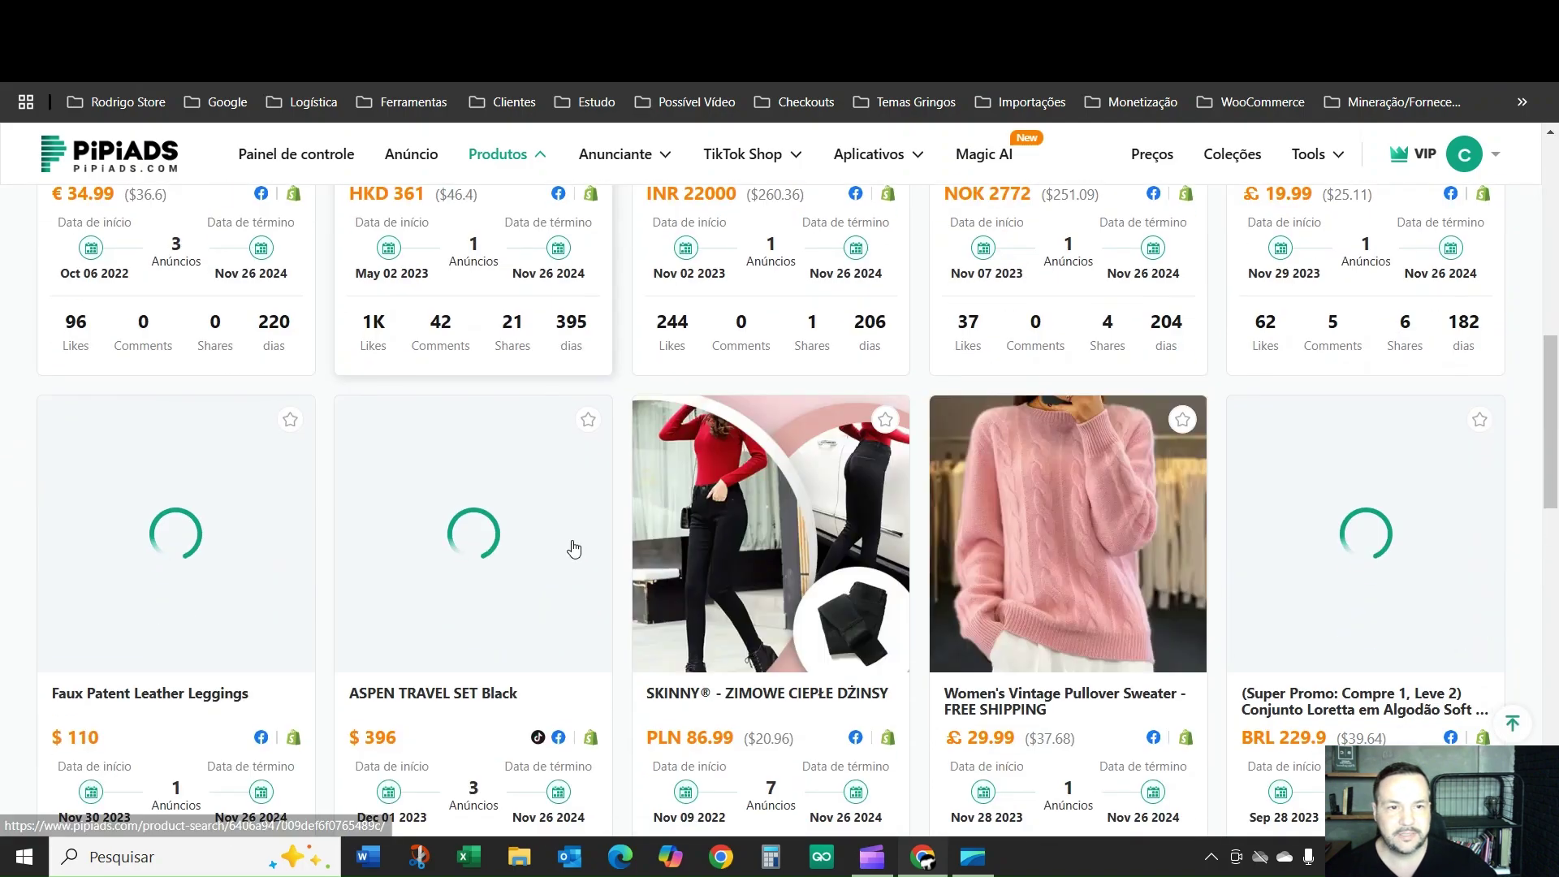
{"action": "scroll", "coordinate": [573, 546], "scroll_direction": "up", "scroll_amount": 11}
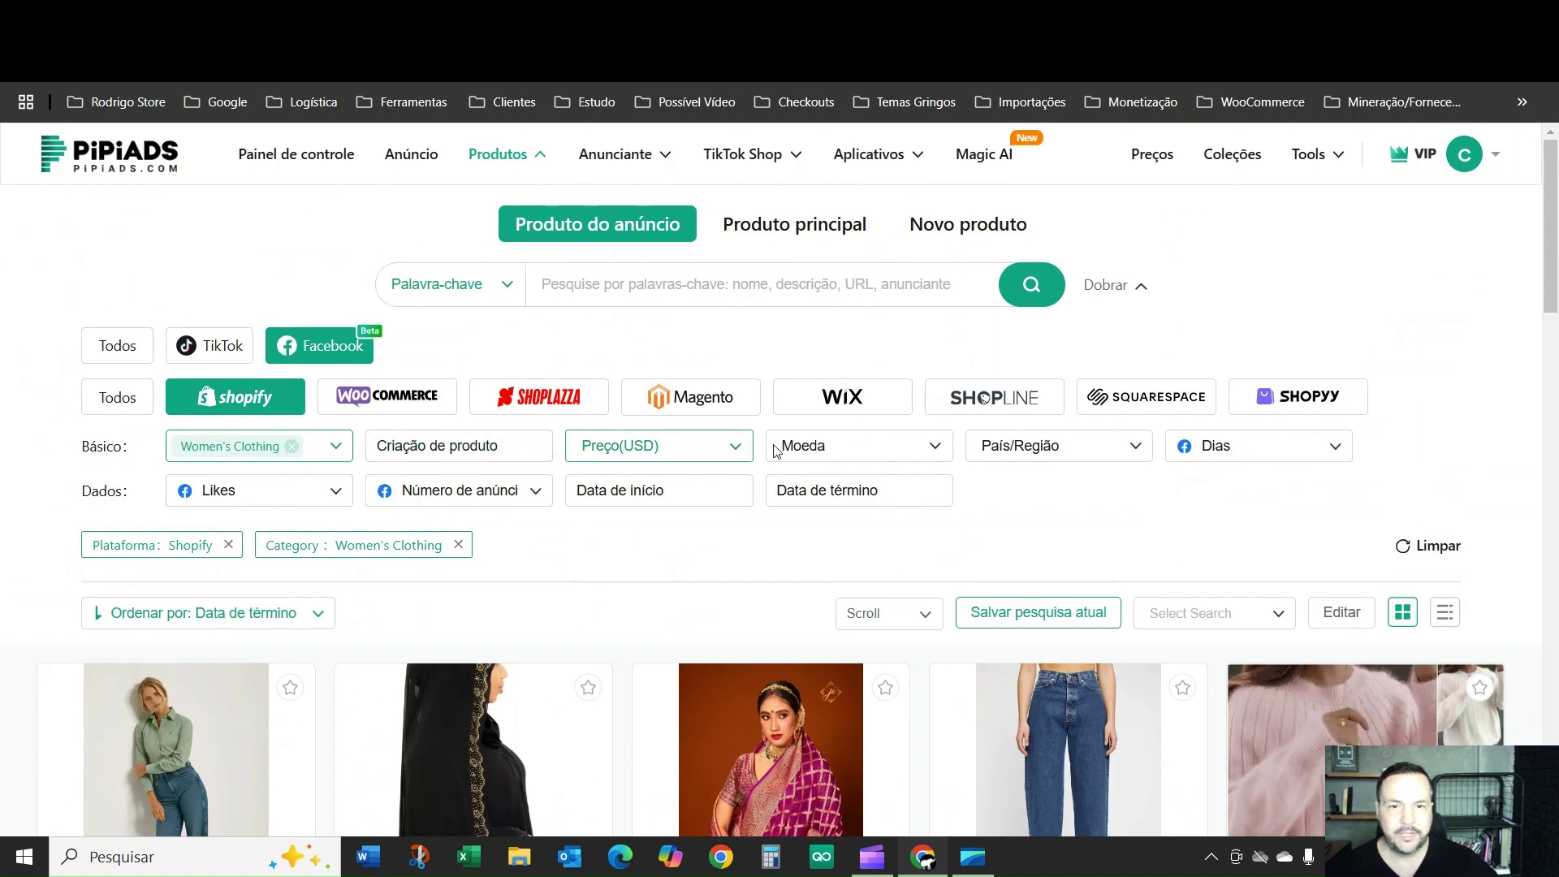
Find Brazil in the País/Região filter and apply it to the product search
{"action": "left_click", "coordinate": [1065, 448]}
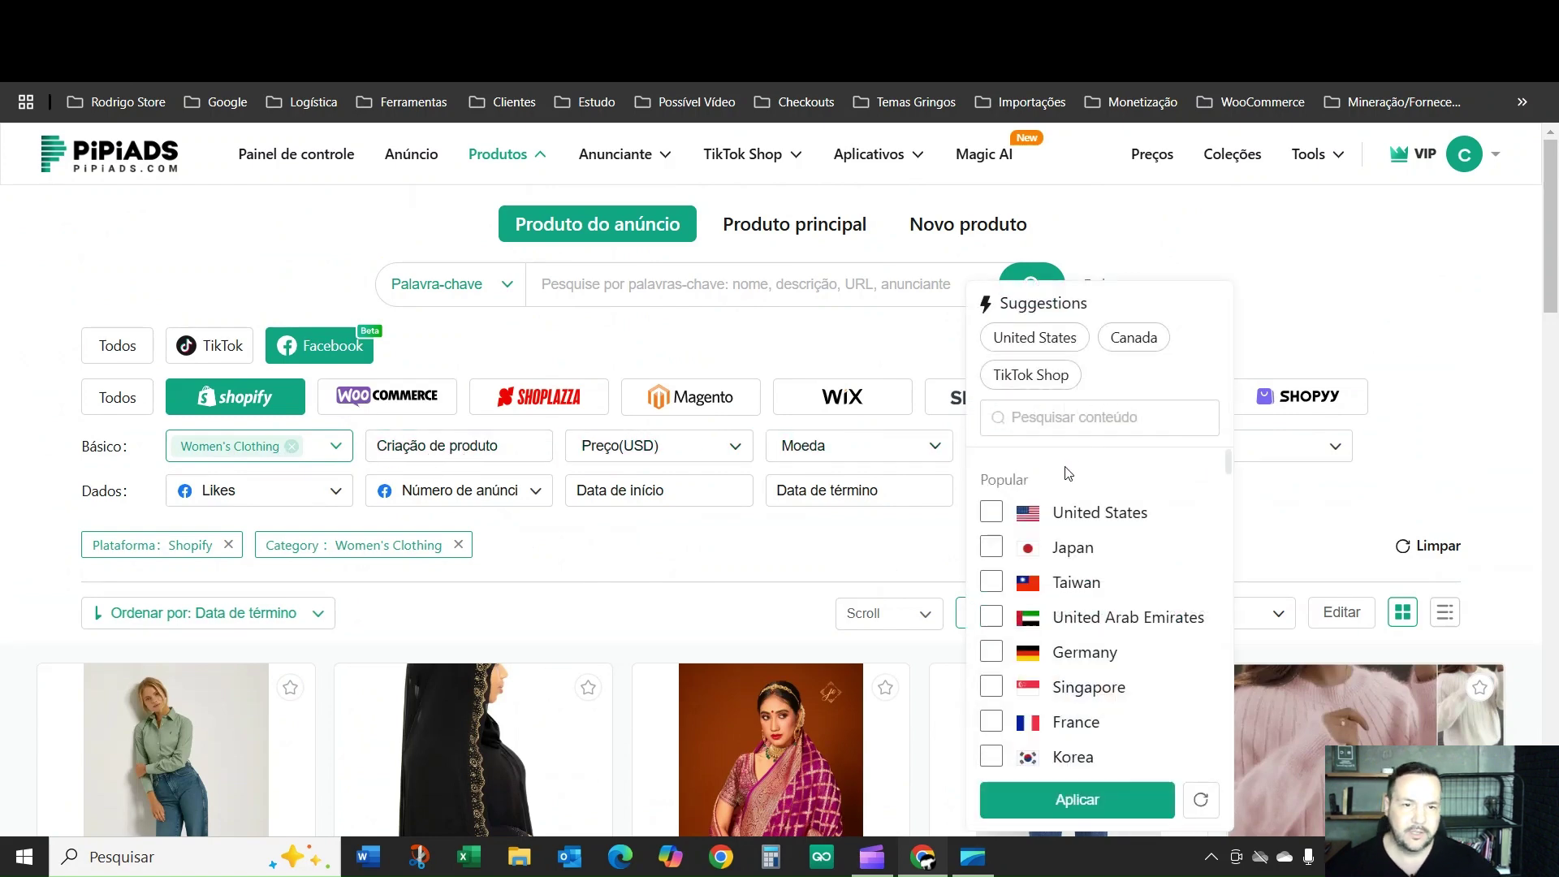
{"action": "left_click", "coordinate": [1069, 416]}
{"action": "type", "text": "braz"}
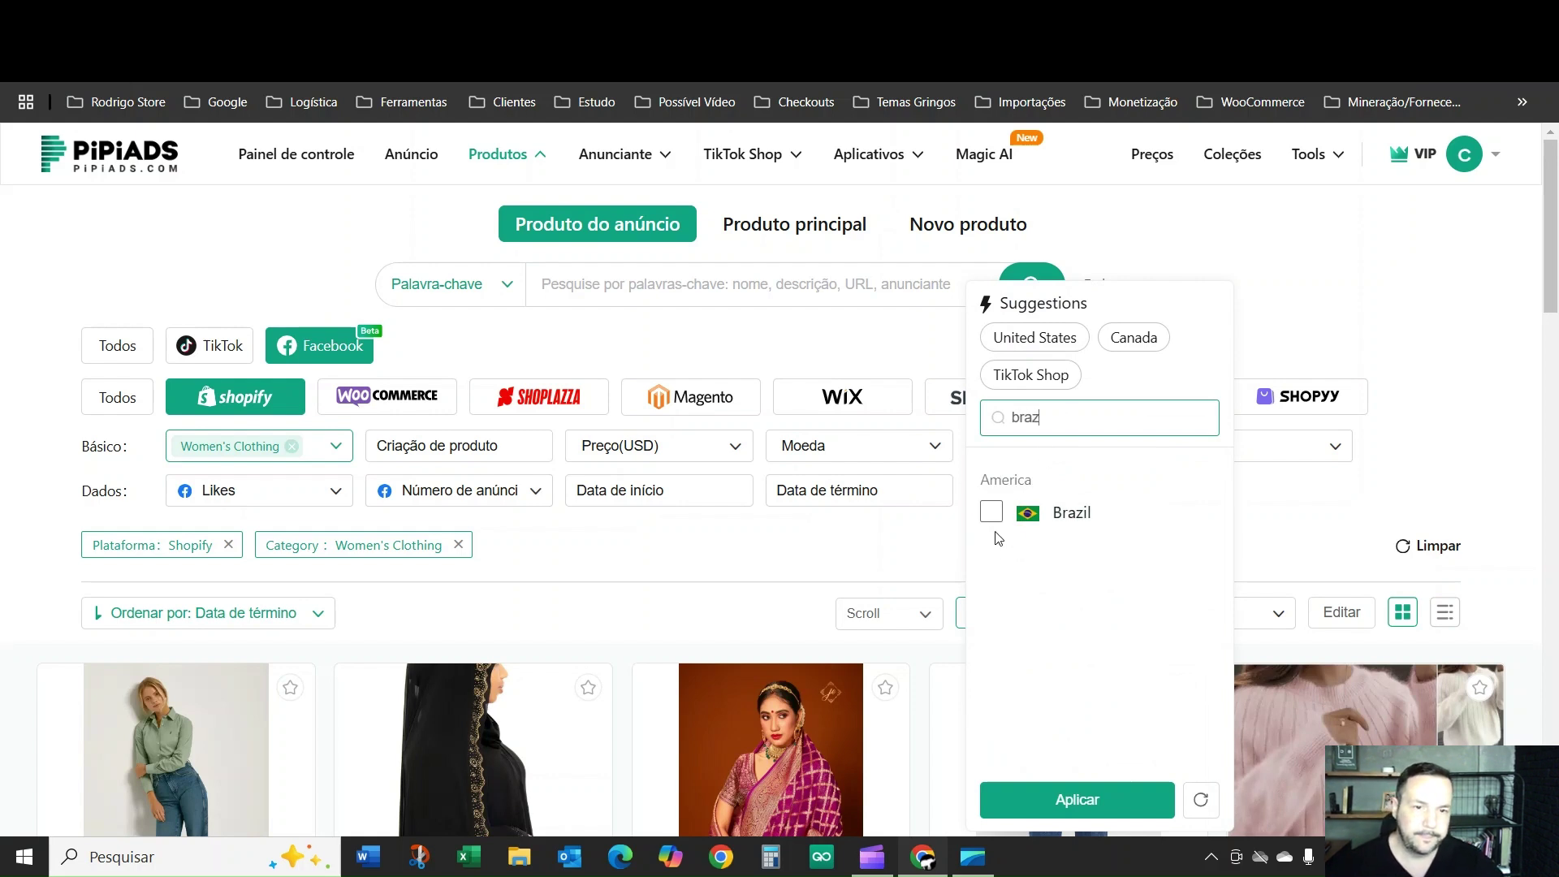
{"action": "left_click", "coordinate": [994, 524]}
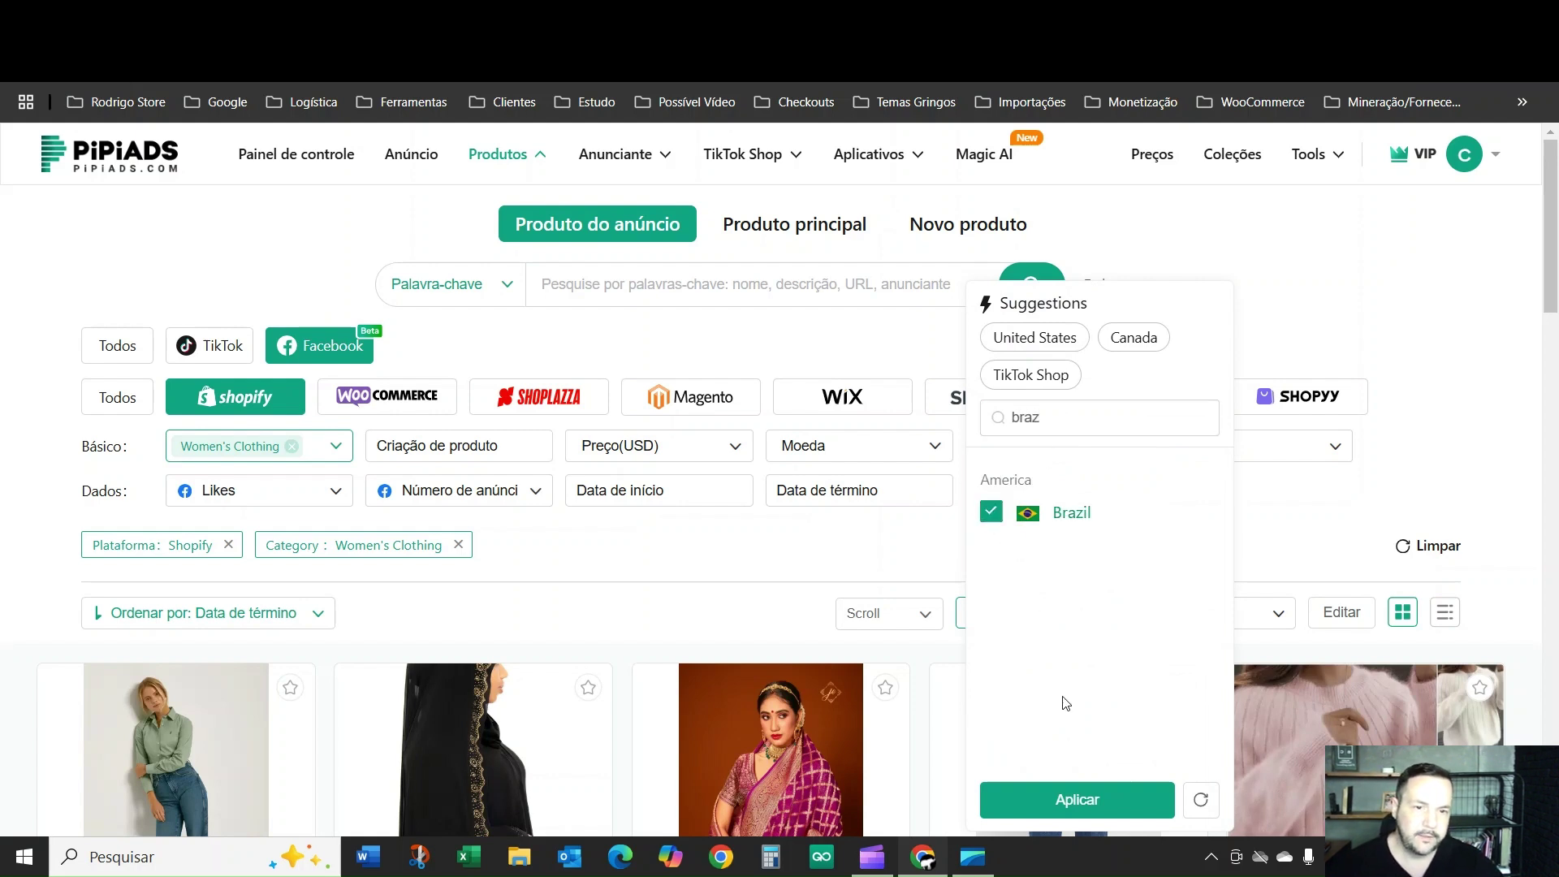
{"action": "left_click", "coordinate": [1131, 816]}
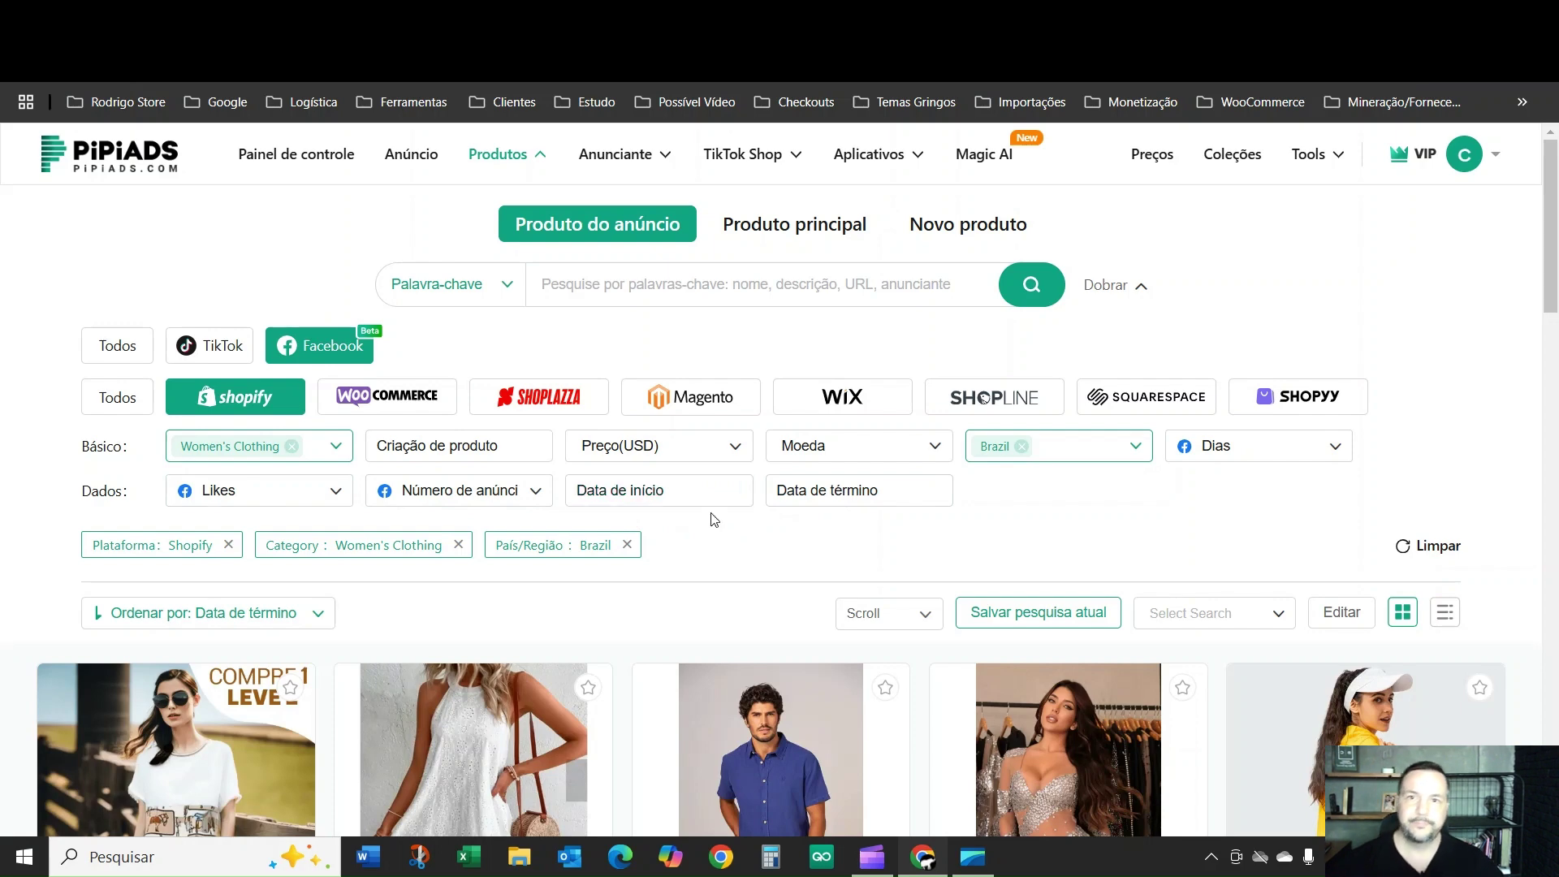
Open the Anunciante search and restrict it to TikTok advertisers of the E-commerce type
{"action": "left_click", "coordinate": [644, 158]}
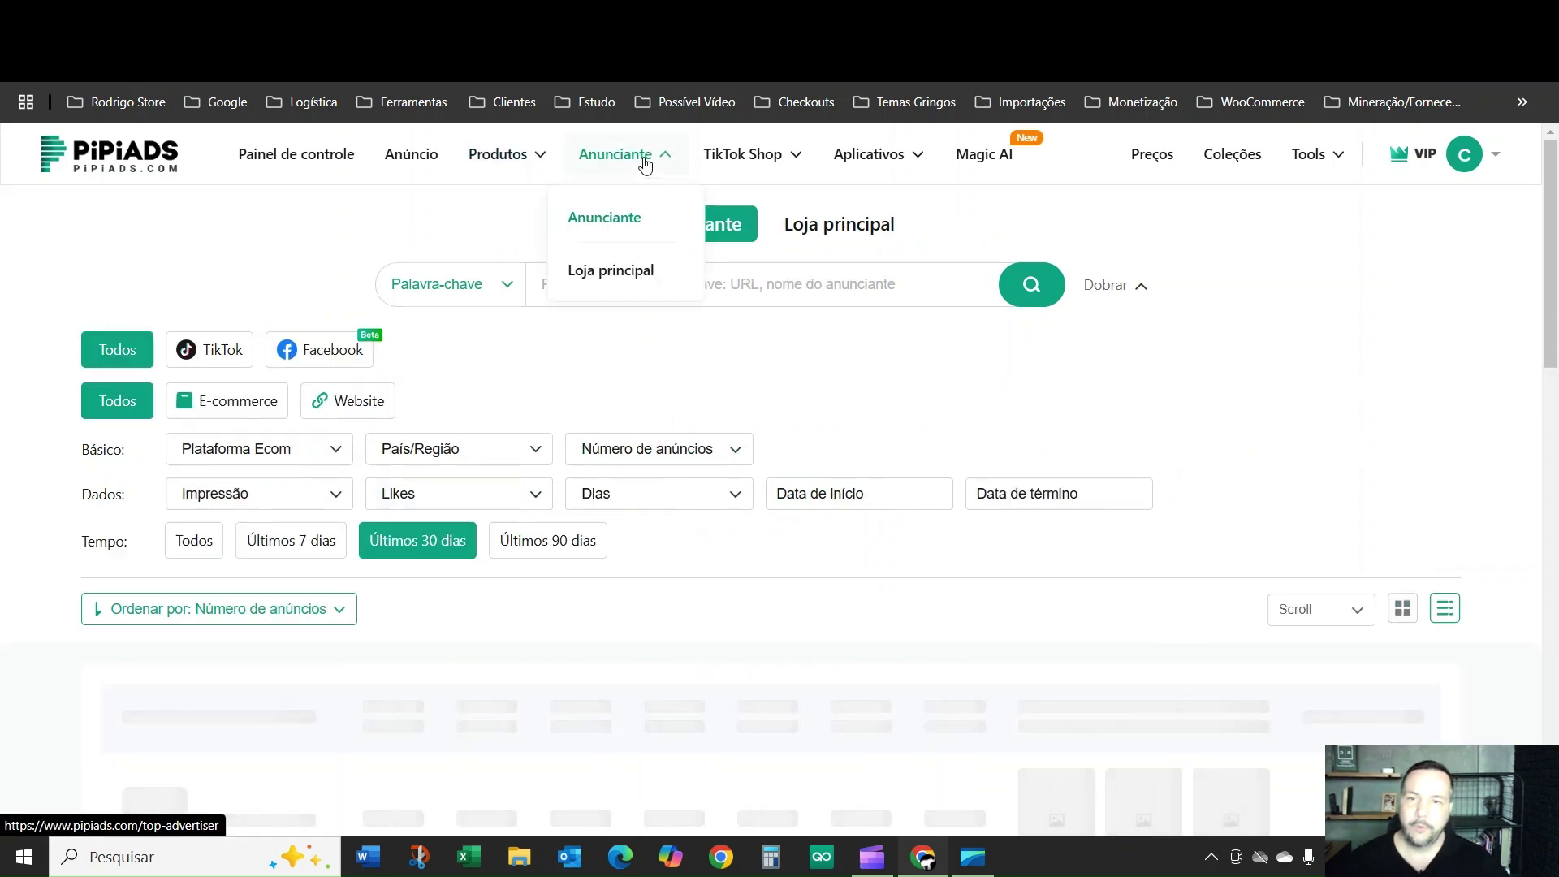
{"action": "left_click", "coordinate": [241, 414]}
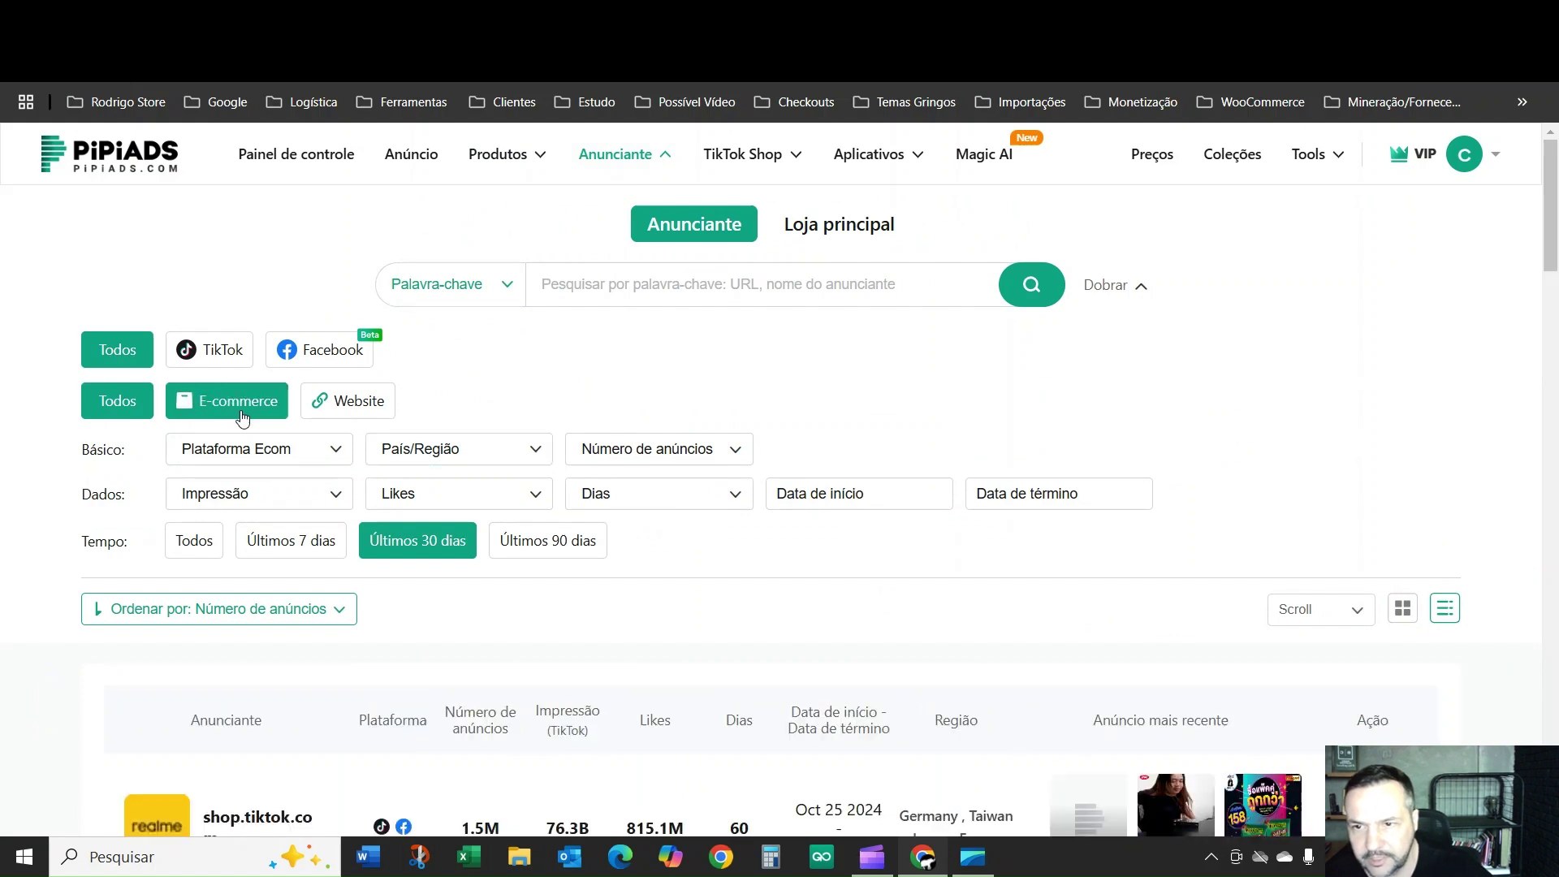
{"action": "left_click", "coordinate": [308, 406]}
{"action": "left_click", "coordinate": [230, 406]}
{"action": "left_click", "coordinate": [210, 350]}
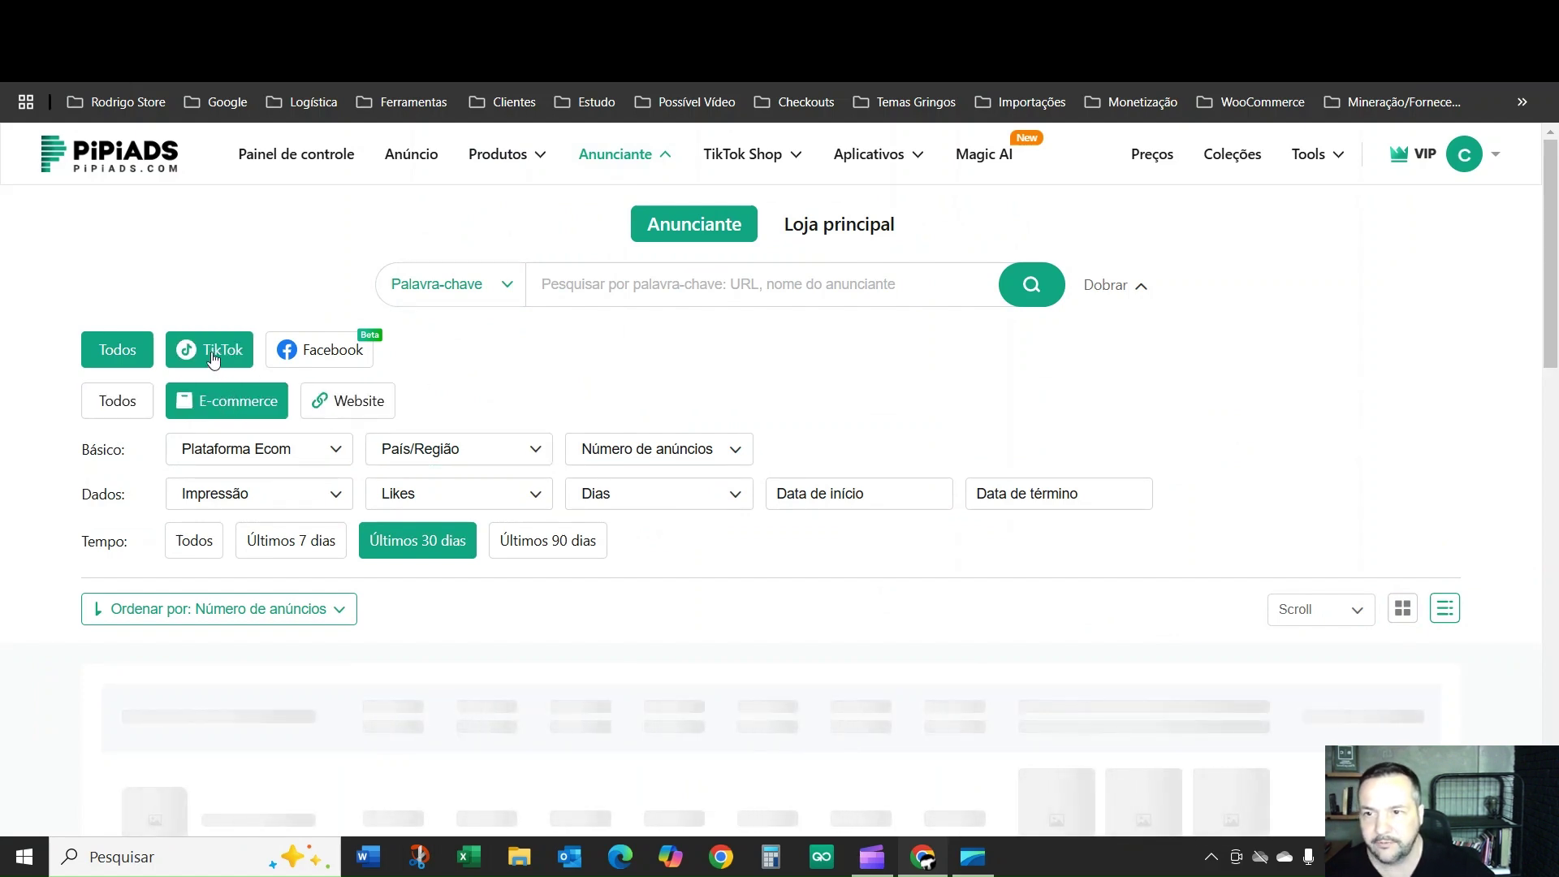
{"action": "left_click", "coordinate": [217, 409]}
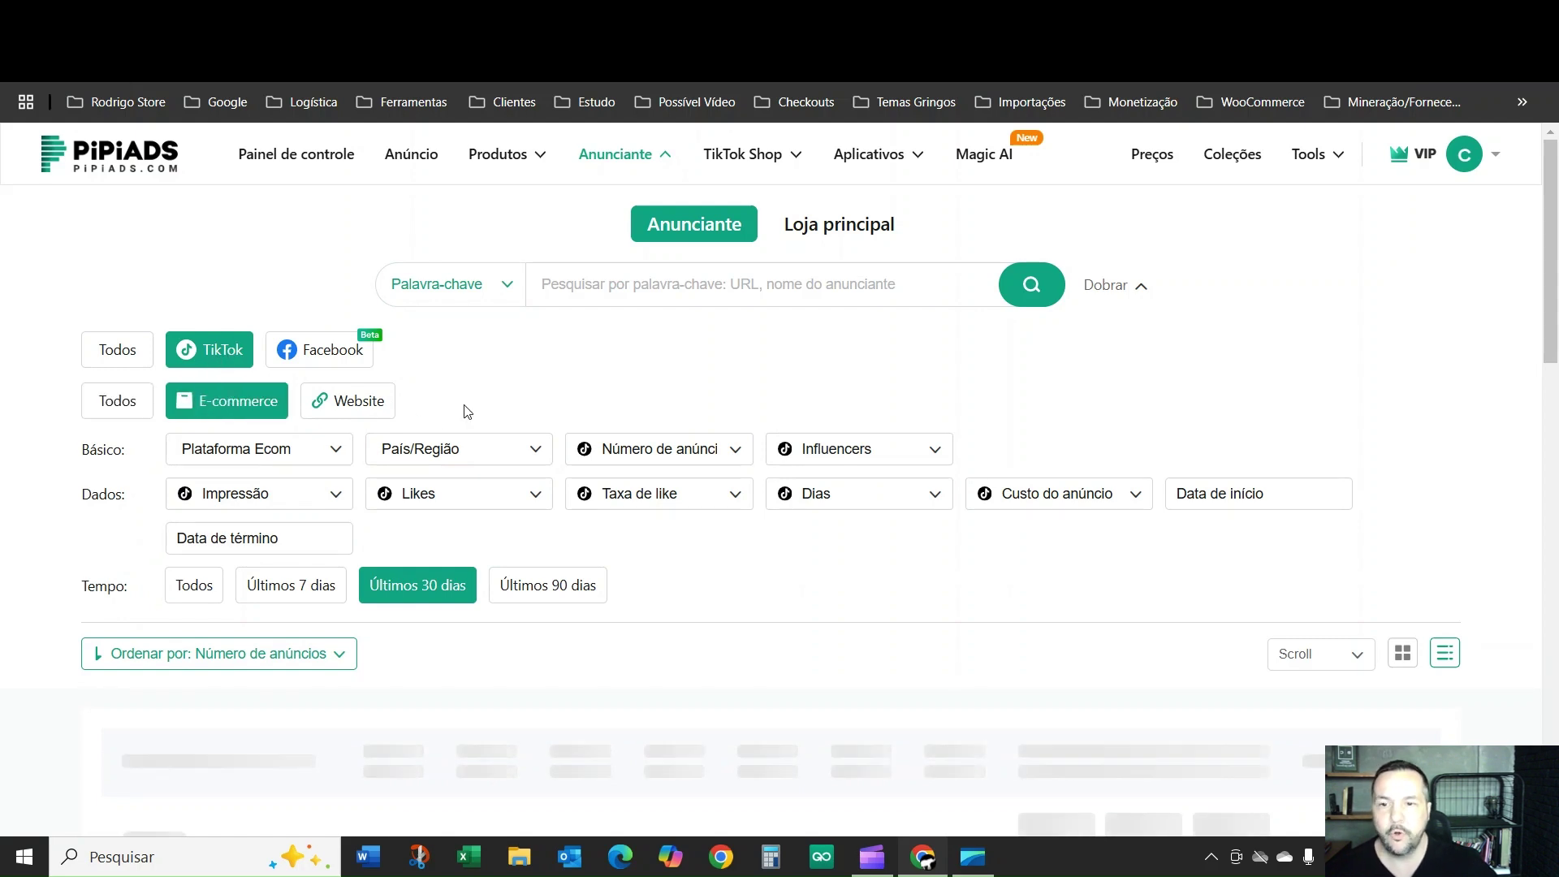
Apply United States as the País/Região filter for the advertisers
{"action": "left_click", "coordinate": [521, 453]}
{"action": "left_click", "coordinate": [392, 513]}
{"action": "left_click", "coordinate": [496, 802]}
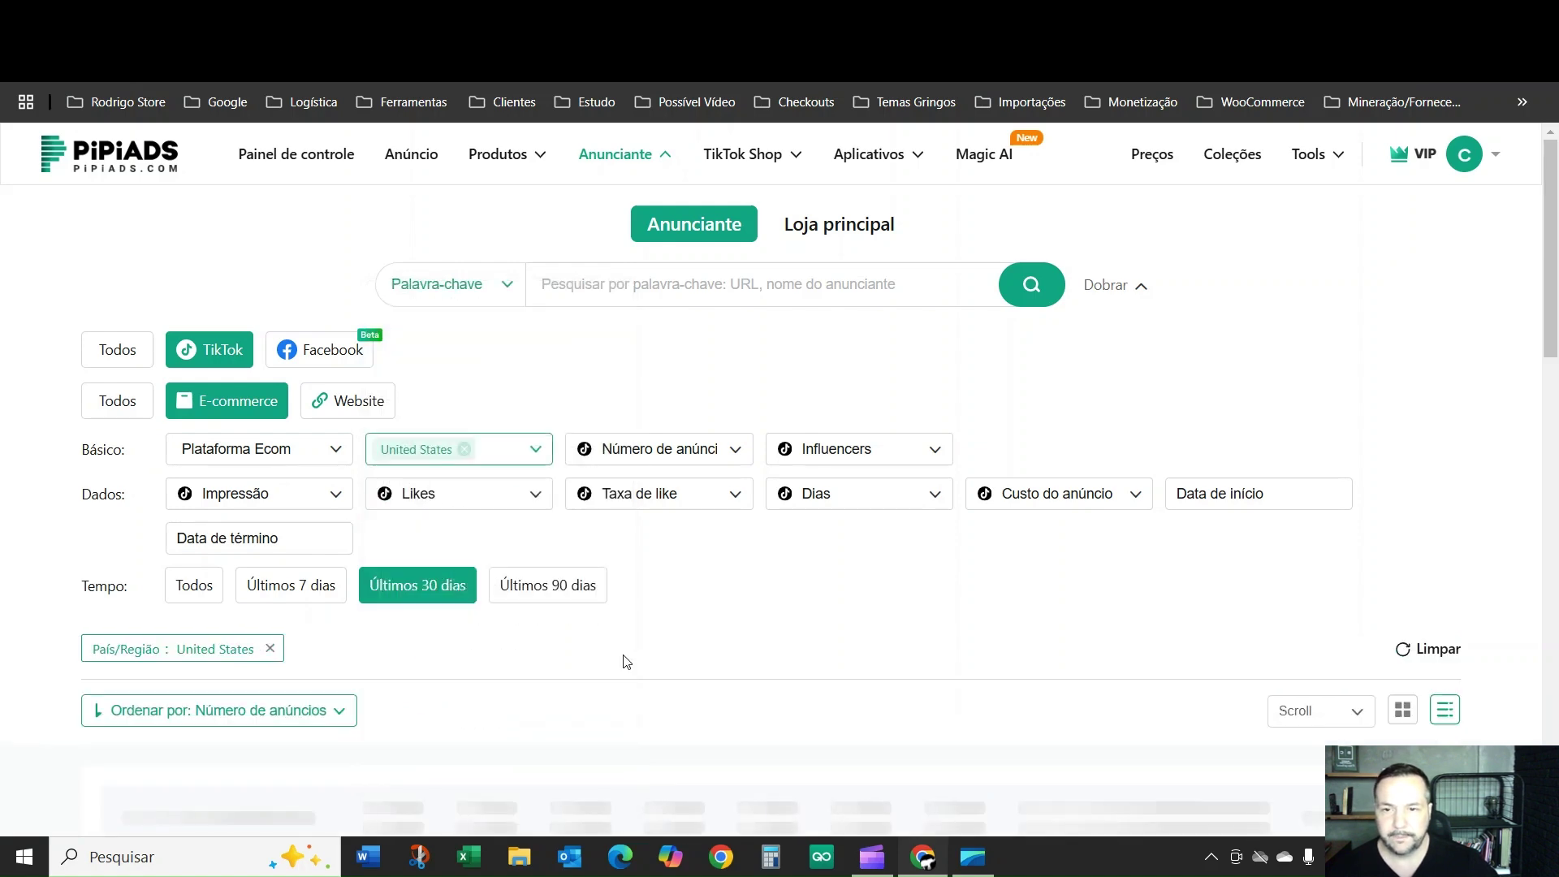
Examine the list of United States advertisers, including their number of ads, influencers, impressions, likes and days running
{"action": "scroll", "coordinate": [681, 602], "scroll_direction": "down", "scroll_amount": 4}
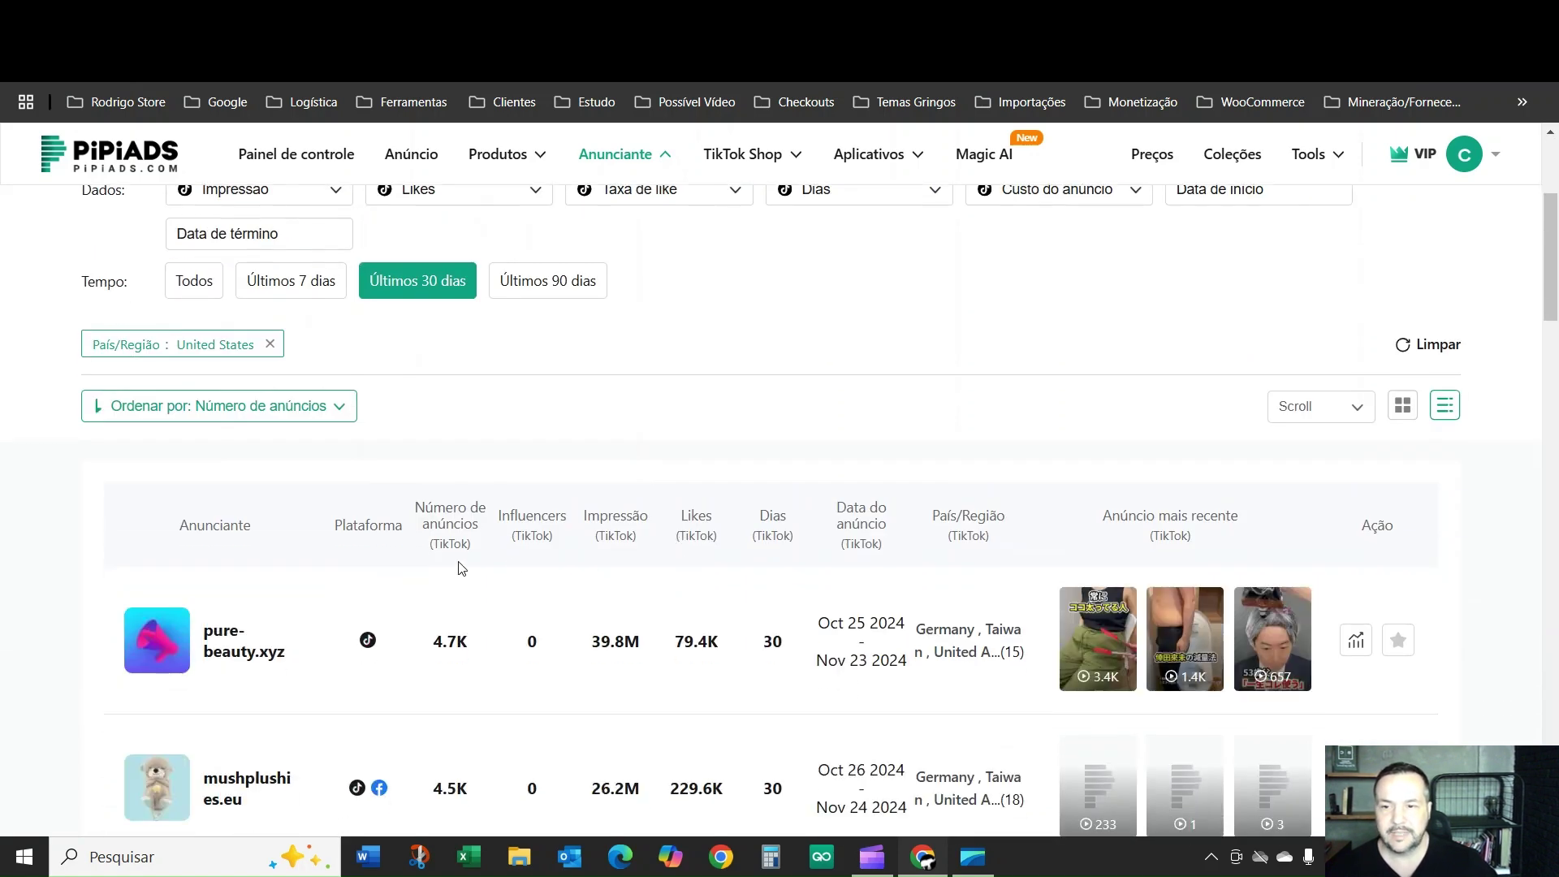
{"action": "scroll", "coordinate": [512, 563], "scroll_direction": "down", "scroll_amount": 4}
{"action": "scroll", "coordinate": [216, 520], "scroll_direction": "down", "scroll_amount": 9}
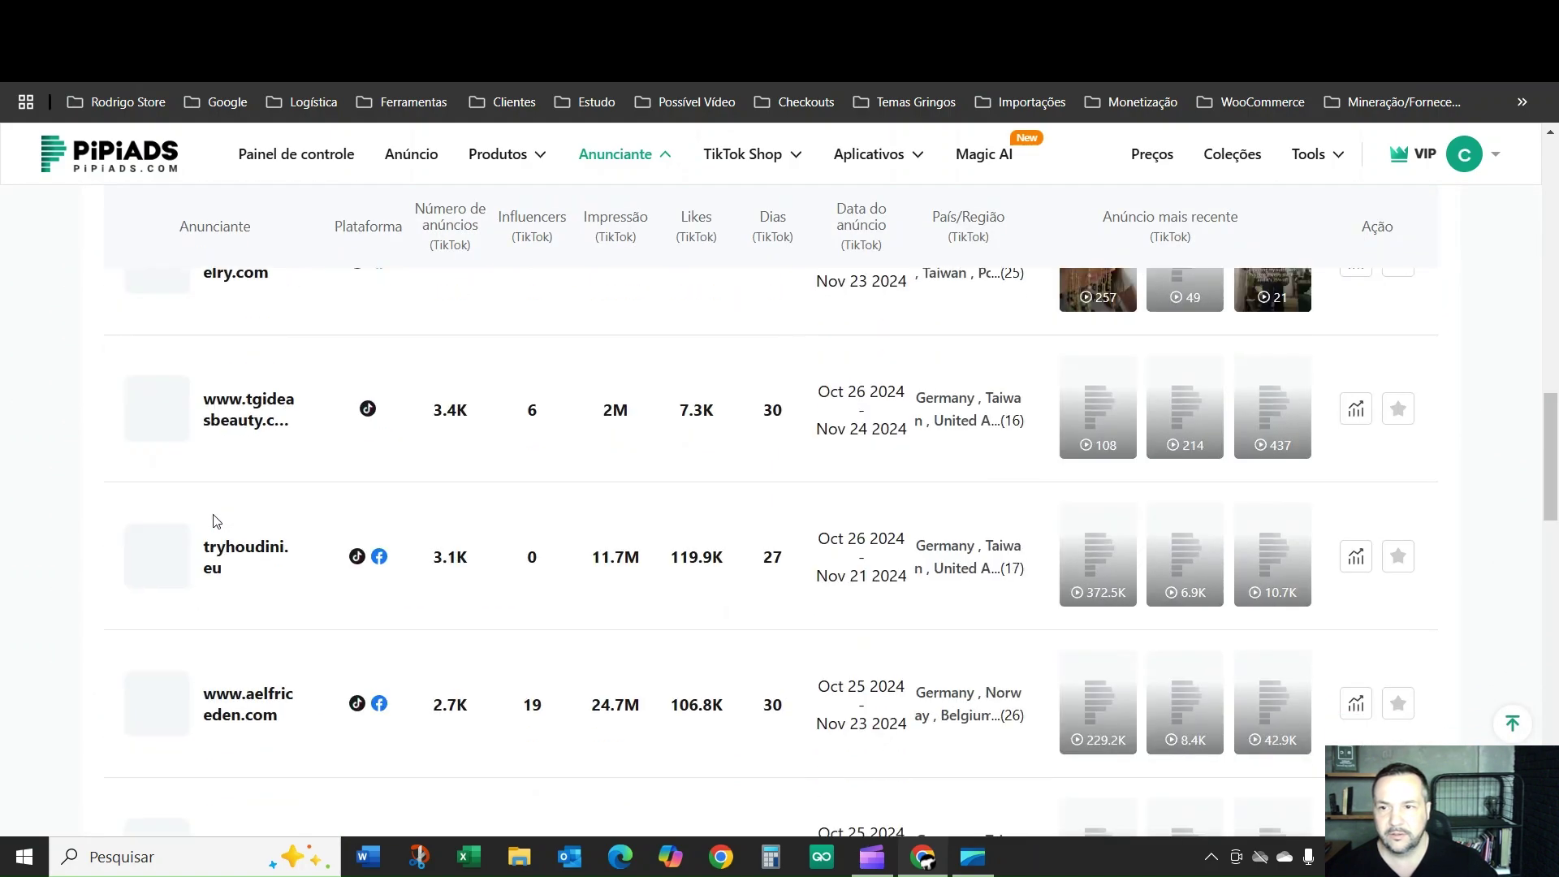
{"action": "scroll", "coordinate": [215, 528], "scroll_direction": "up", "scroll_amount": 7}
{"action": "scroll", "coordinate": [216, 521], "scroll_direction": "down", "scroll_amount": 6}
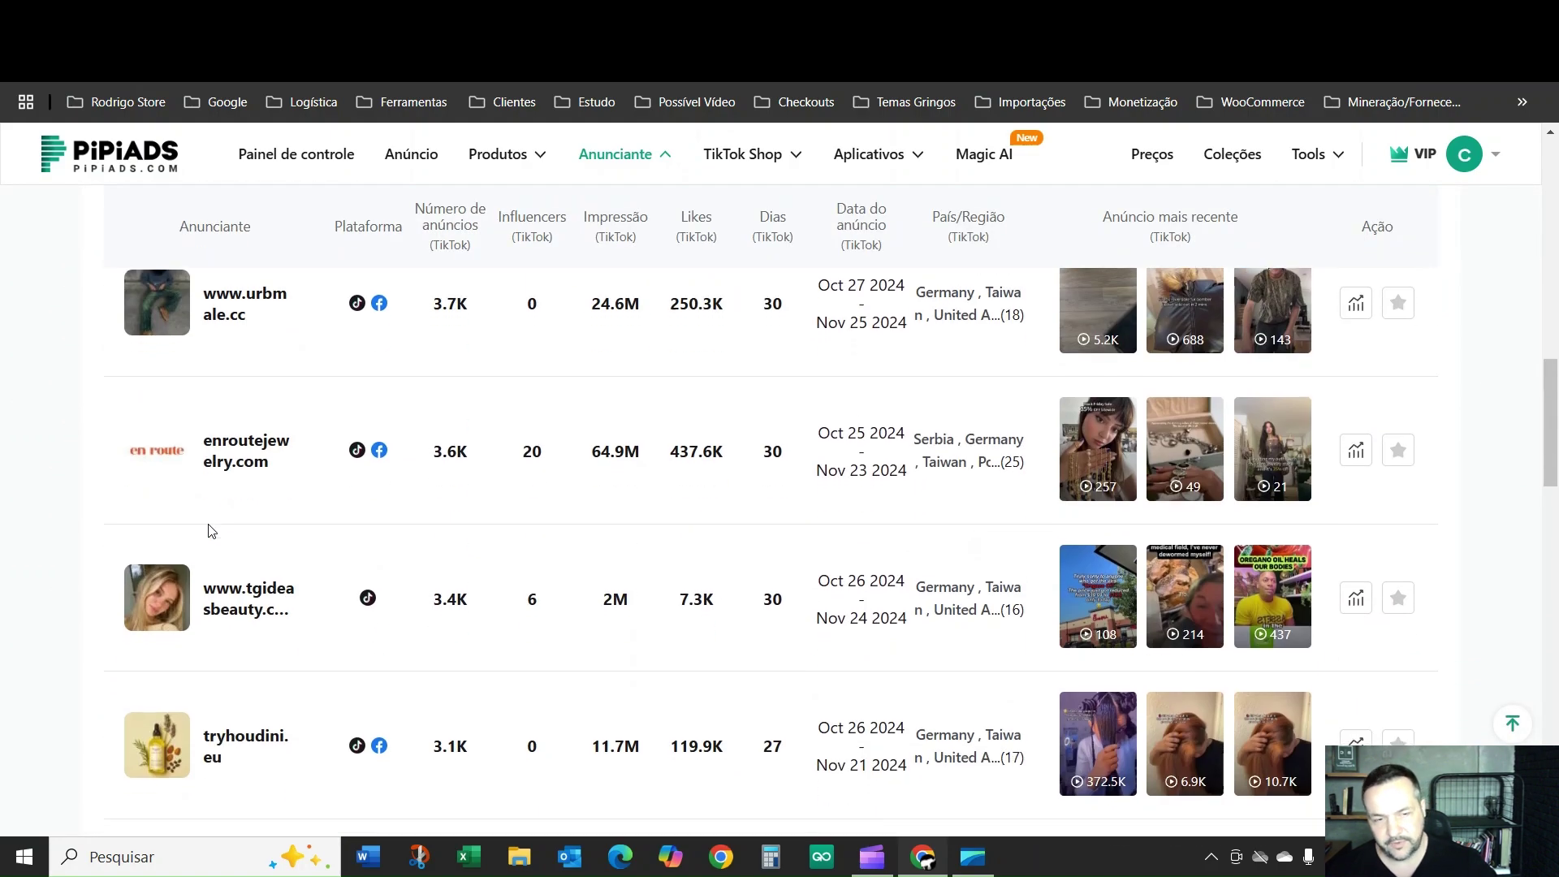
{"action": "scroll", "coordinate": [211, 528], "scroll_direction": "up", "scroll_amount": 7}
{"action": "scroll", "coordinate": [209, 530], "scroll_direction": "up", "scroll_amount": 8}
{"action": "scroll", "coordinate": [210, 528], "scroll_direction": "up", "scroll_amount": 2}
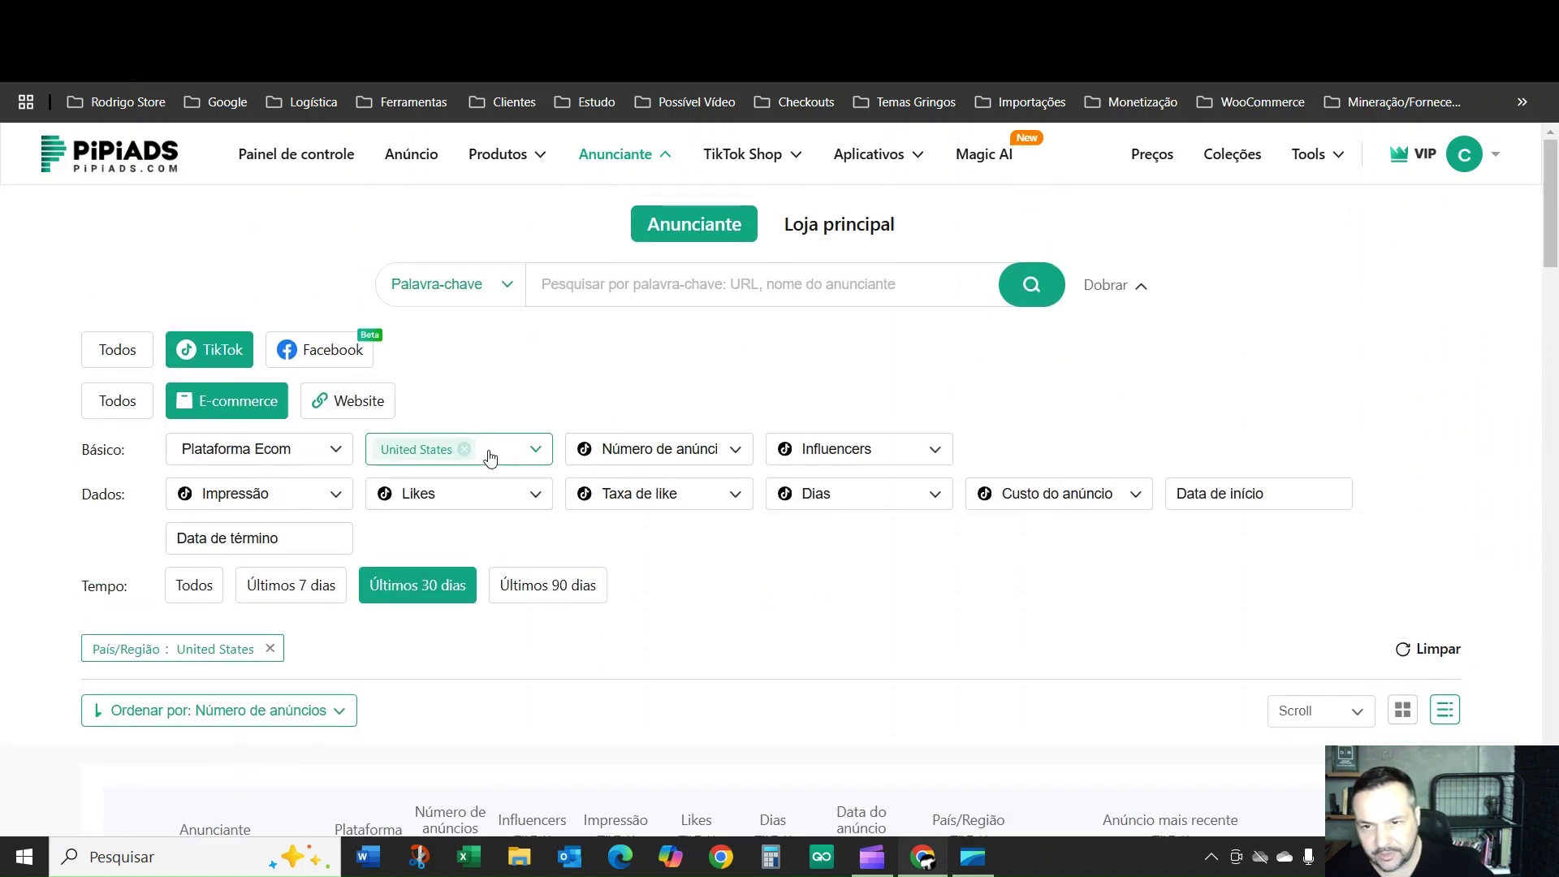
{"action": "scroll", "coordinate": [323, 630], "scroll_direction": "down", "scroll_amount": 3}
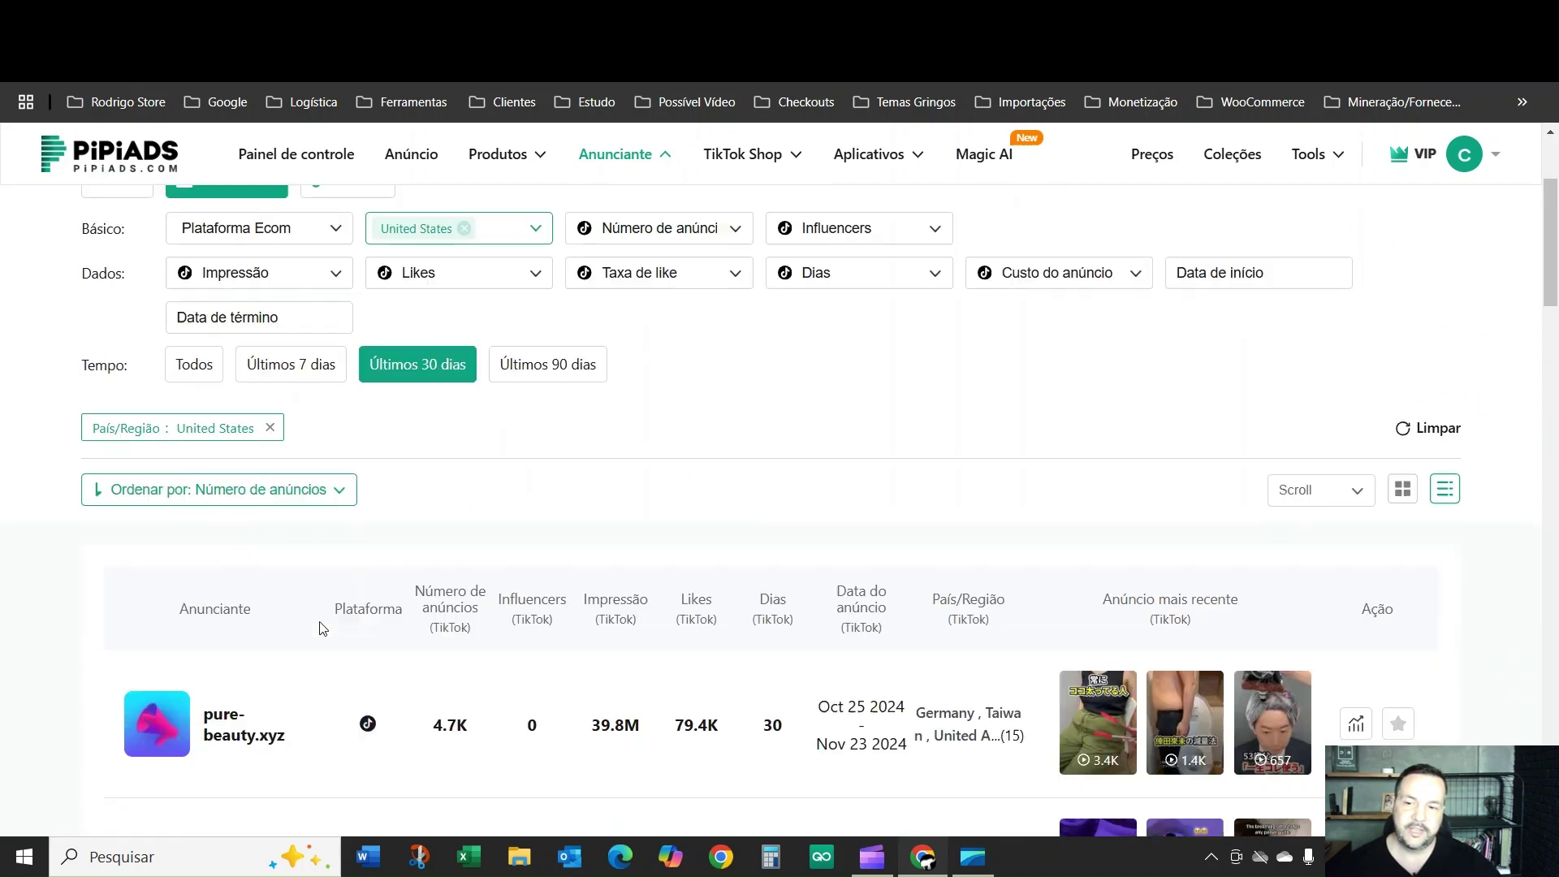
Open the TikTok Shop product search and filter its products by the country United States
{"action": "scroll", "coordinate": [296, 644], "scroll_direction": "down", "scroll_amount": 3}
{"action": "scroll", "coordinate": [302, 630], "scroll_direction": "up", "scroll_amount": 5}
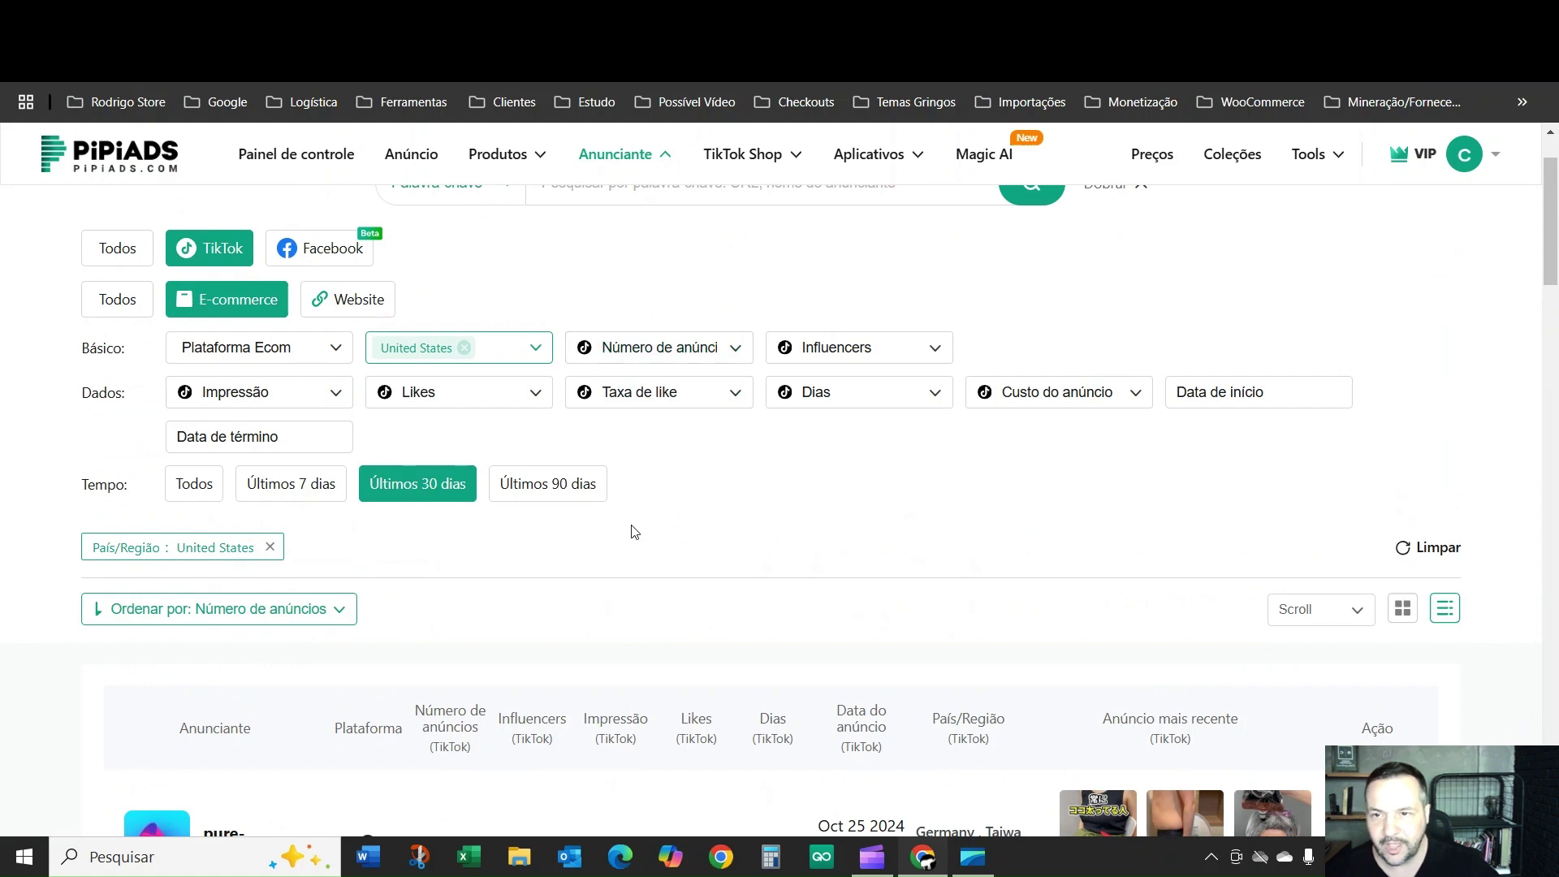
{"action": "scroll", "coordinate": [674, 460], "scroll_direction": "up", "scroll_amount": 1}
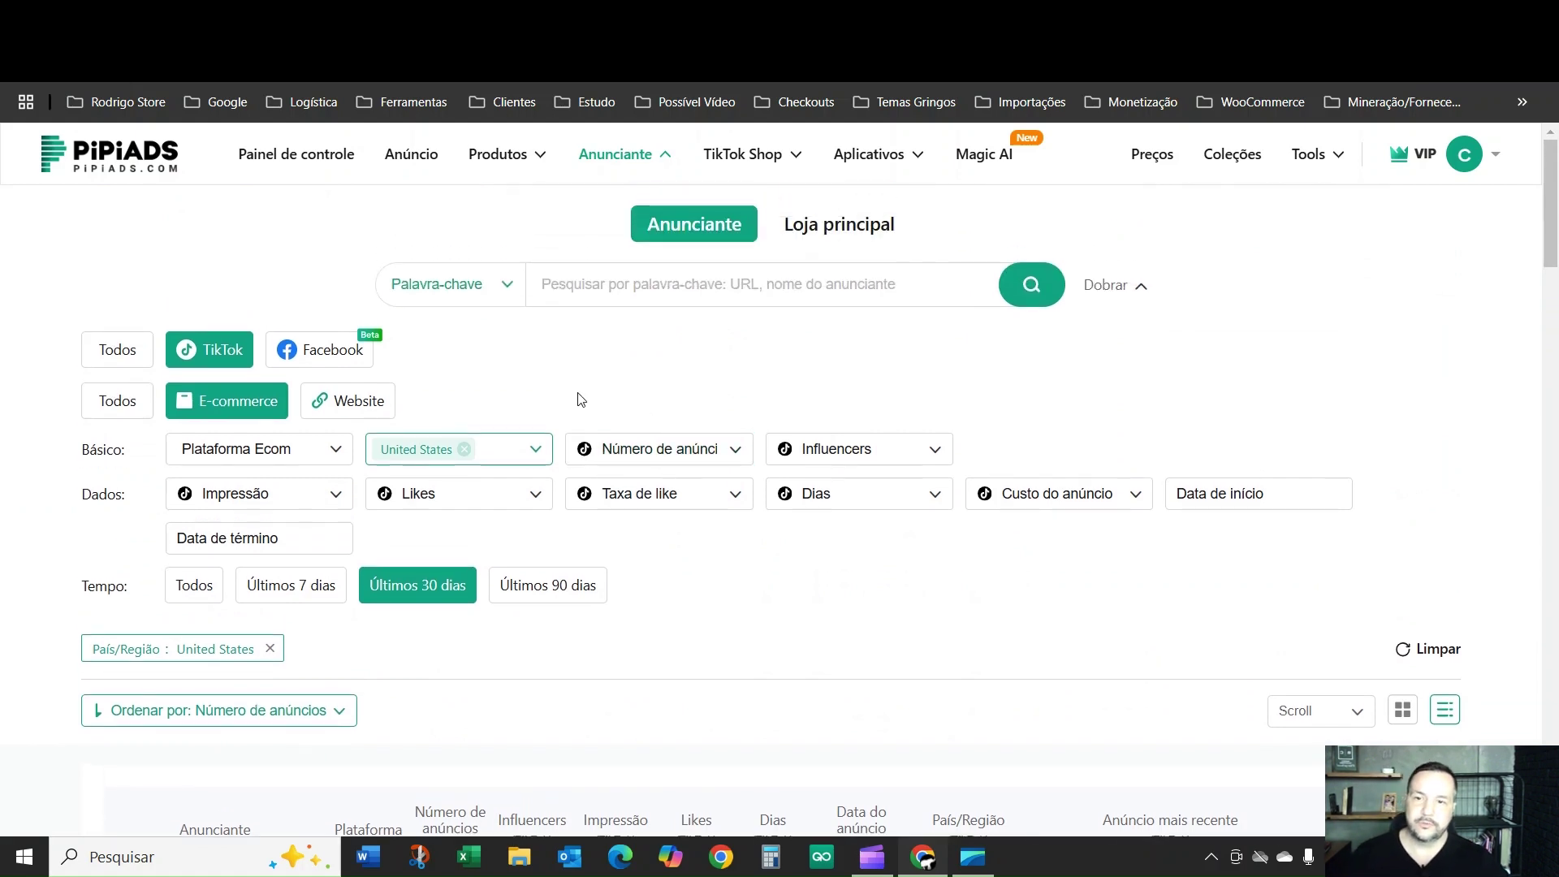
{"action": "mouse_move", "coordinate": [747, 154]}
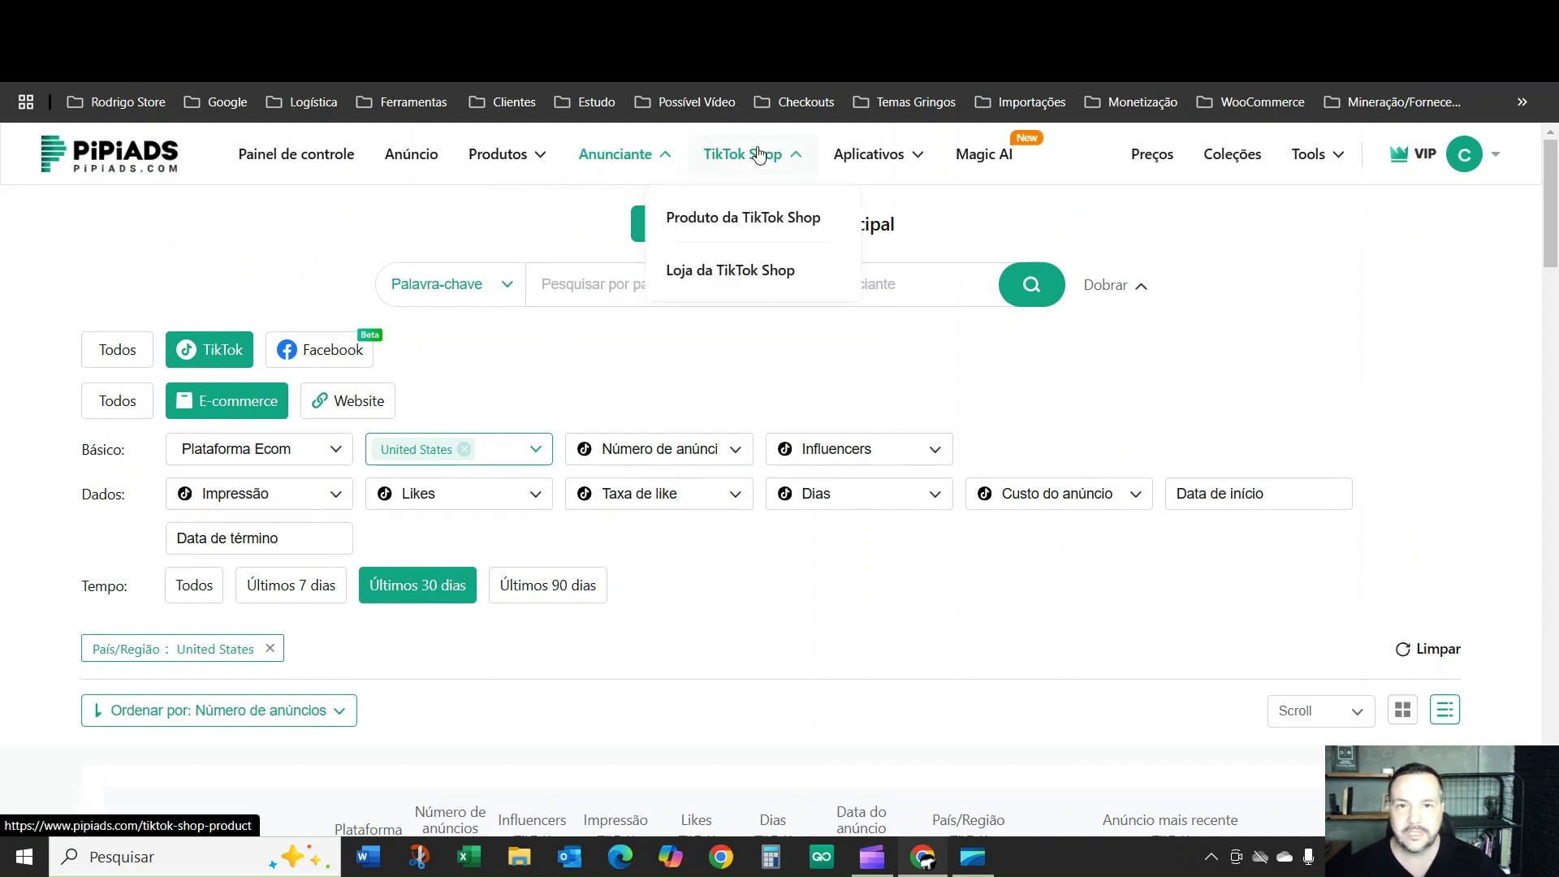
{"action": "left_click", "coordinate": [764, 160]}
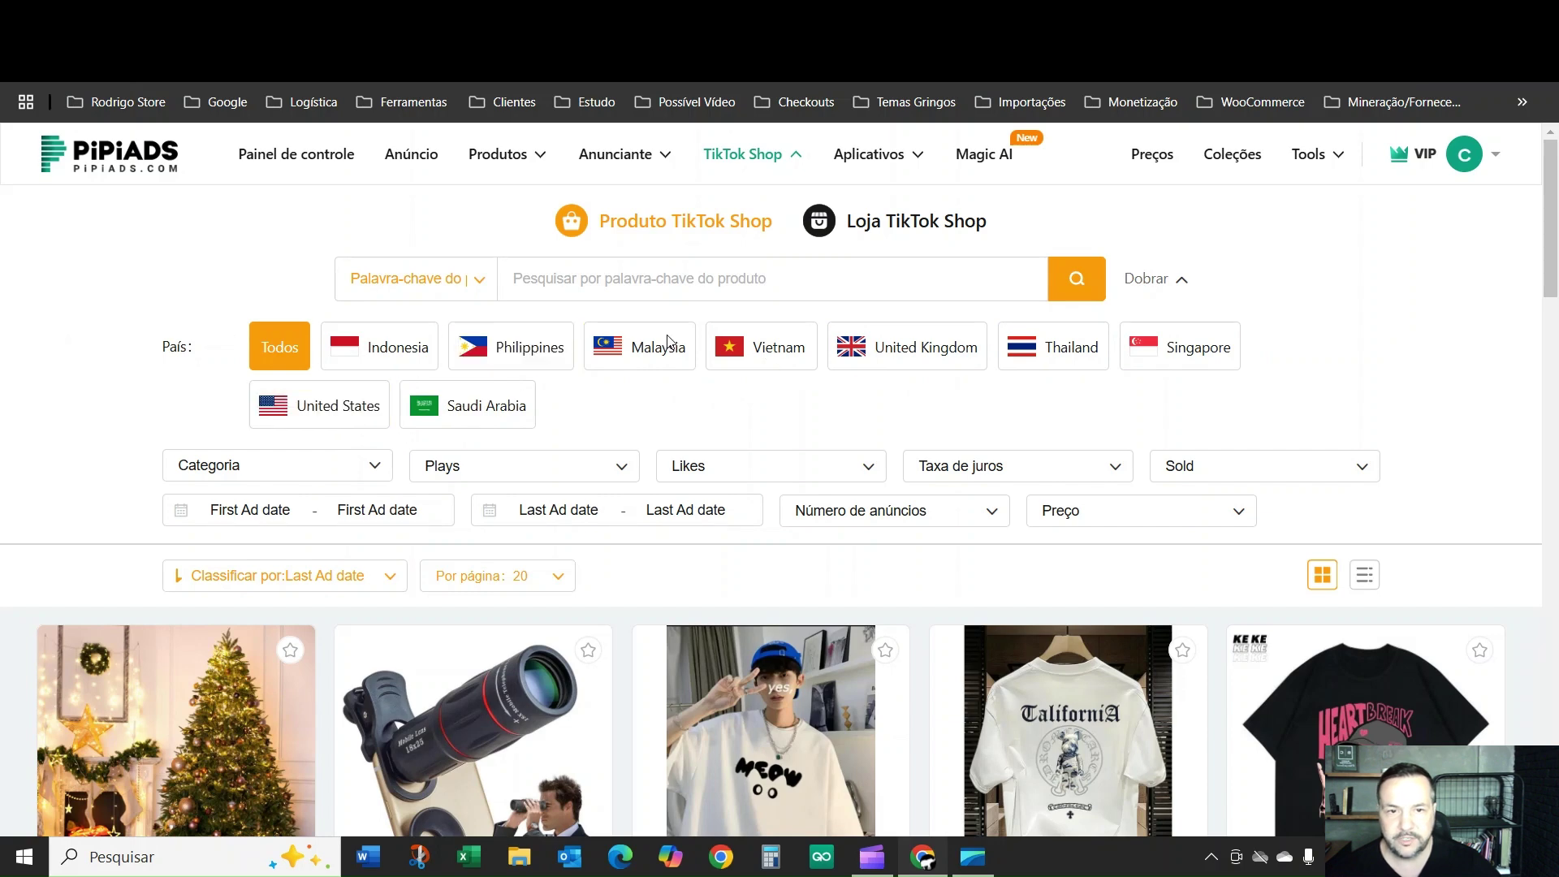
{"action": "left_click", "coordinate": [383, 407]}
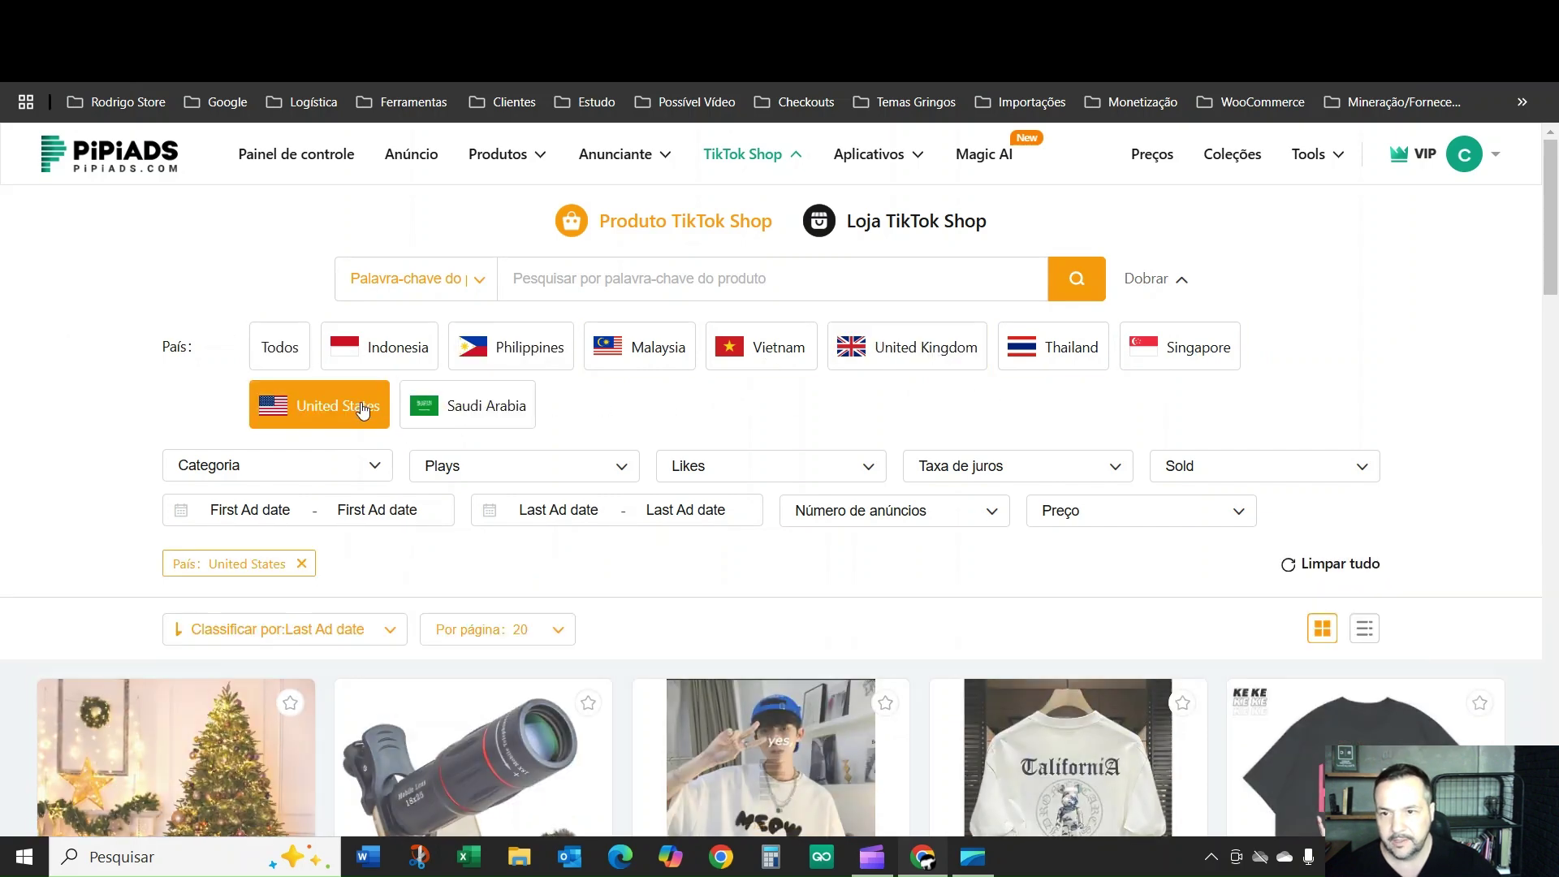
Examine the United States TikTok Shop products, including their prices, units sold, ad dates, plays and likes
{"action": "scroll", "coordinate": [680, 403], "scroll_direction": "down", "scroll_amount": 3}
{"action": "scroll", "coordinate": [681, 402], "scroll_direction": "down", "scroll_amount": 1}
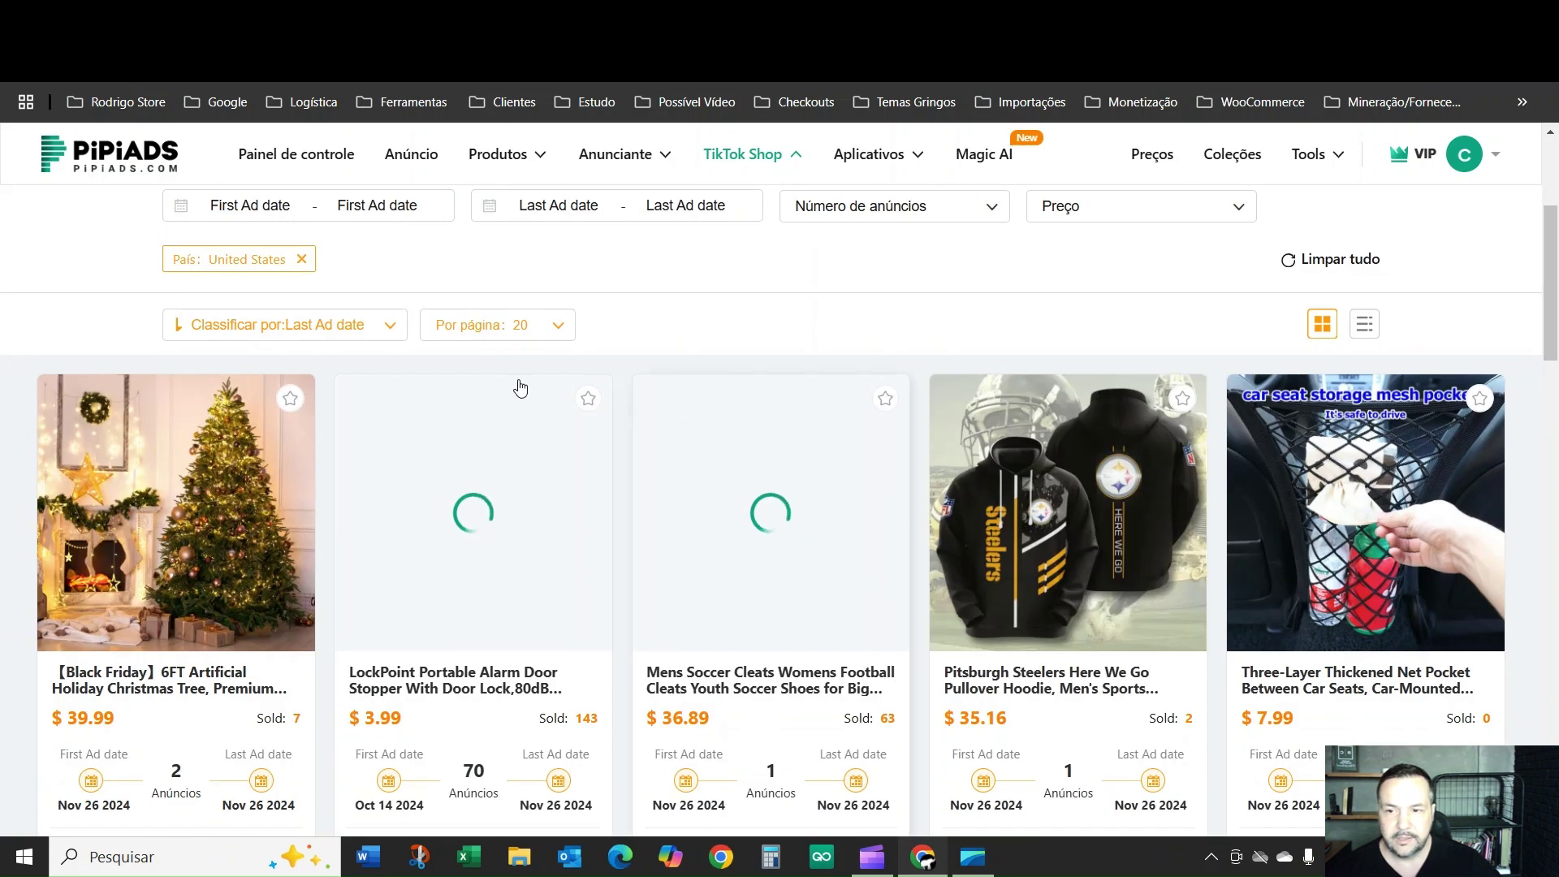
{"action": "scroll", "coordinate": [568, 407], "scroll_direction": "down", "scroll_amount": 3}
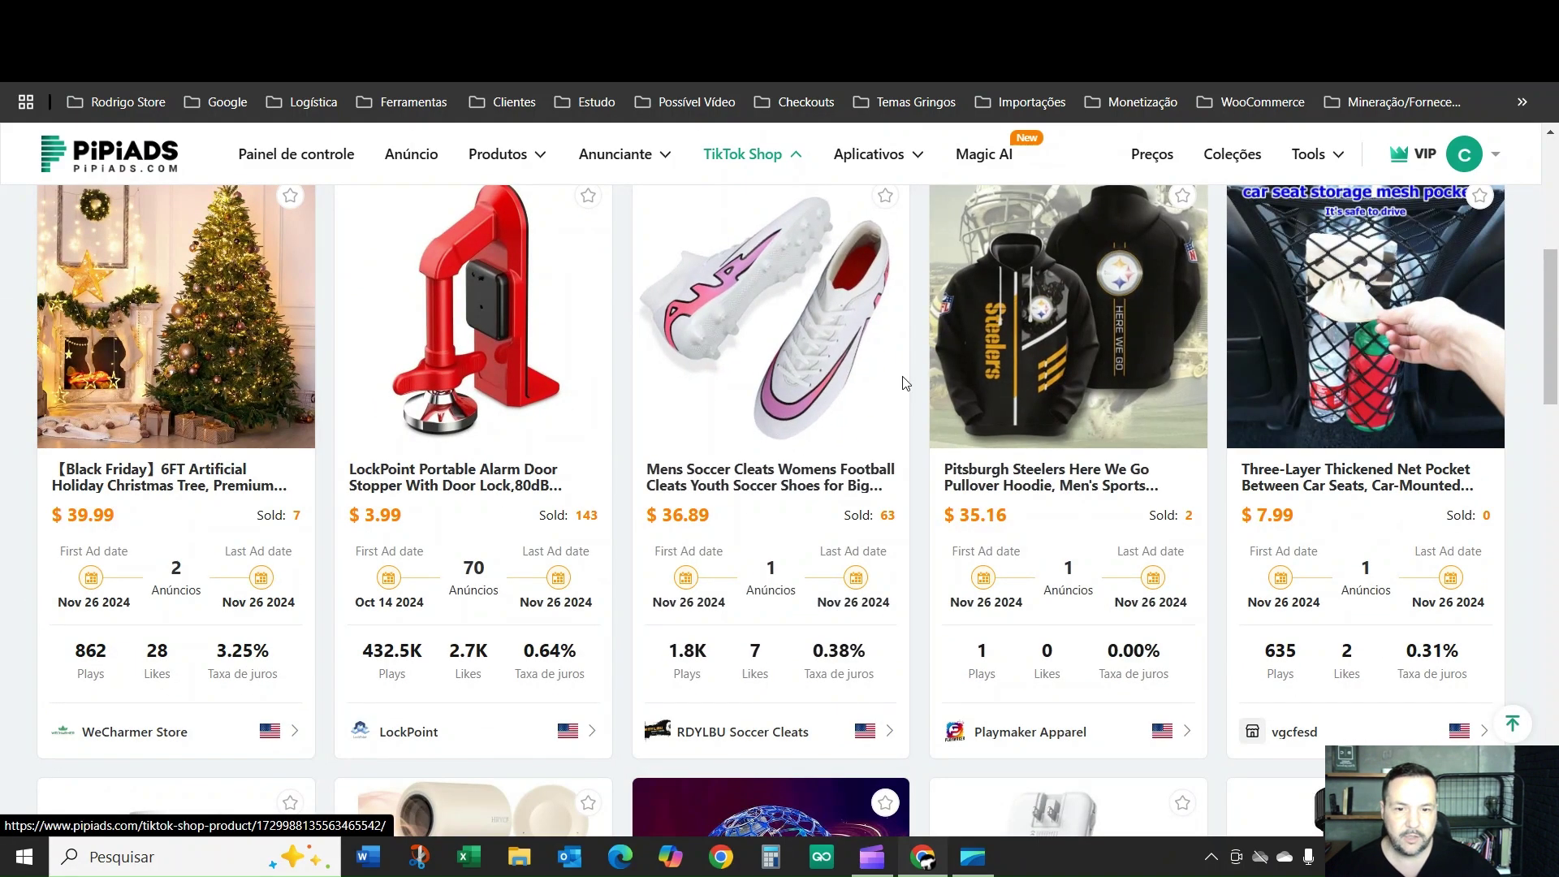
{"action": "scroll", "coordinate": [934, 366], "scroll_direction": "down", "scroll_amount": 4}
{"action": "scroll", "coordinate": [1089, 508], "scroll_direction": "down", "scroll_amount": 3}
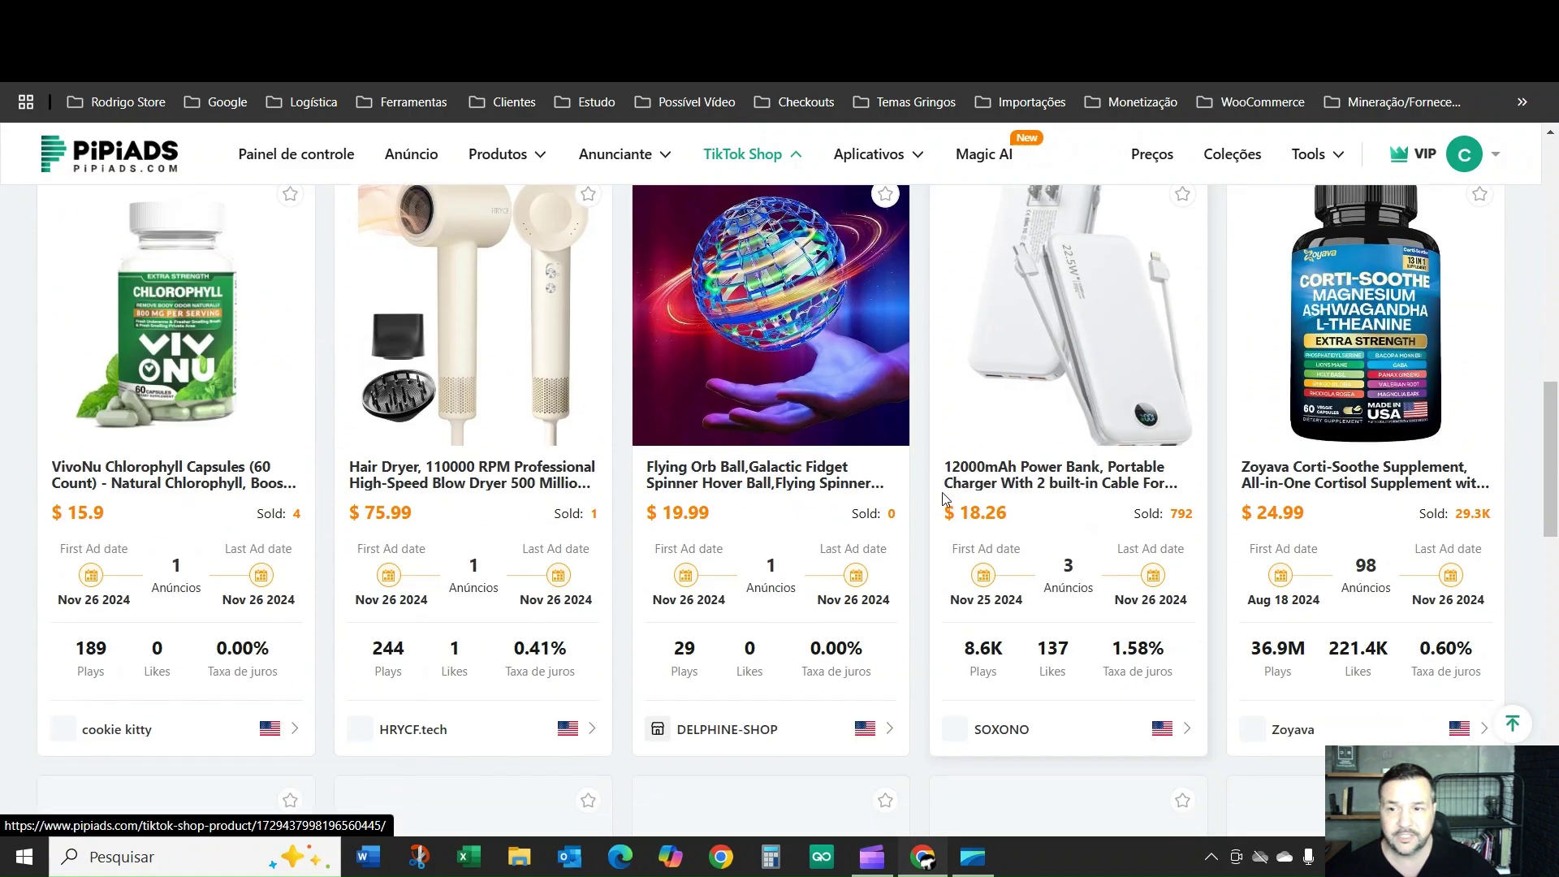
{"action": "scroll", "coordinate": [362, 433], "scroll_direction": "up", "scroll_amount": 12}
{"action": "scroll", "coordinate": [487, 418], "scroll_direction": "up", "scroll_amount": 1}
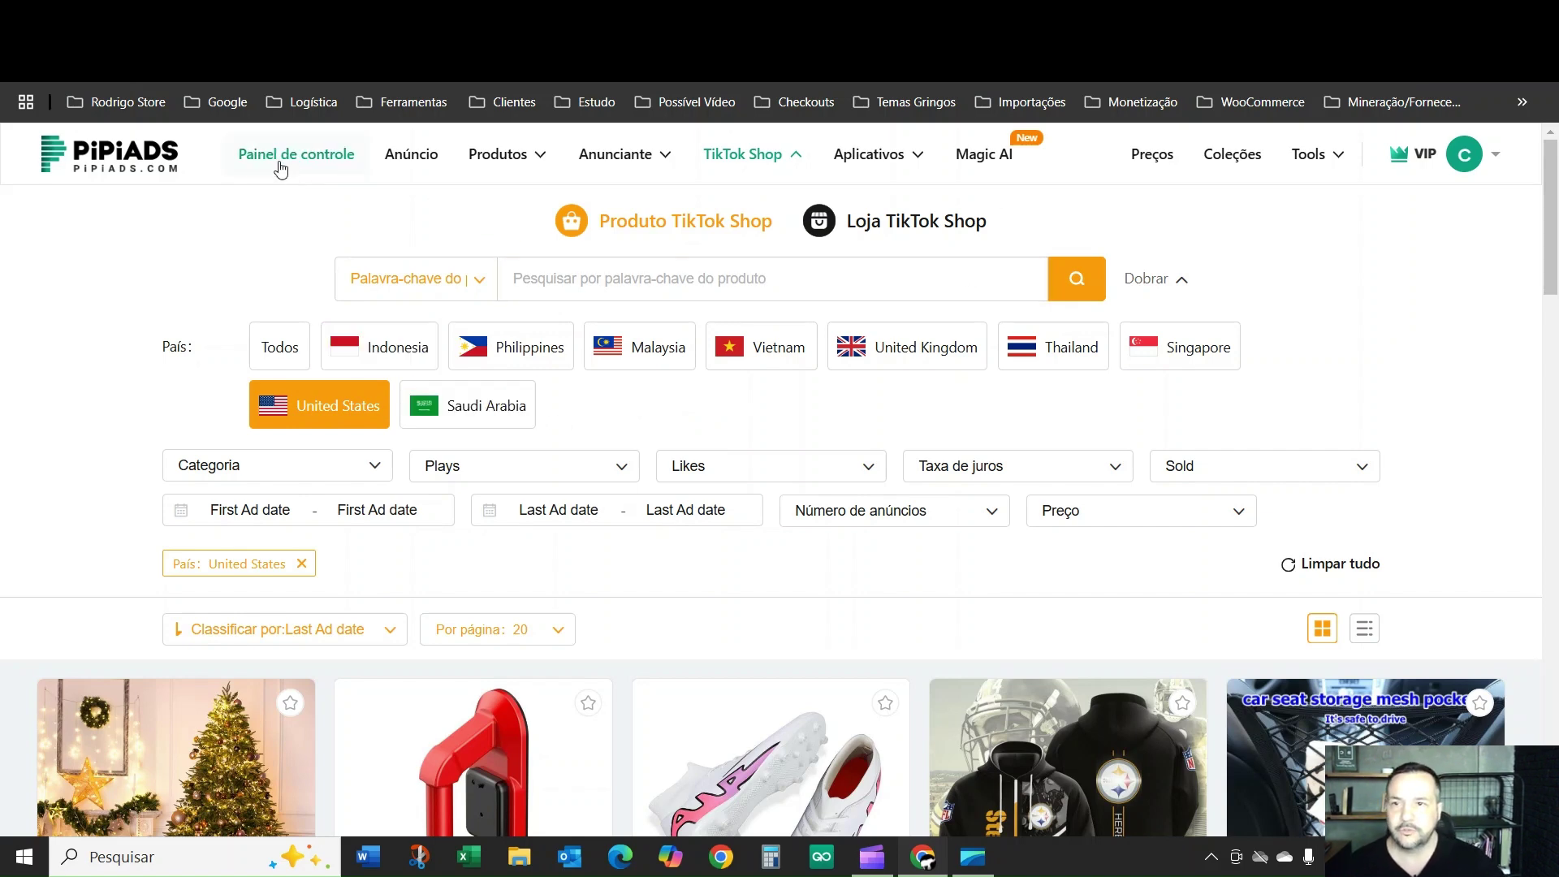
Open the Aplicativos search and restrict it to TikTok, the Game type and Google Play
{"action": "mouse_move", "coordinate": [862, 158]}
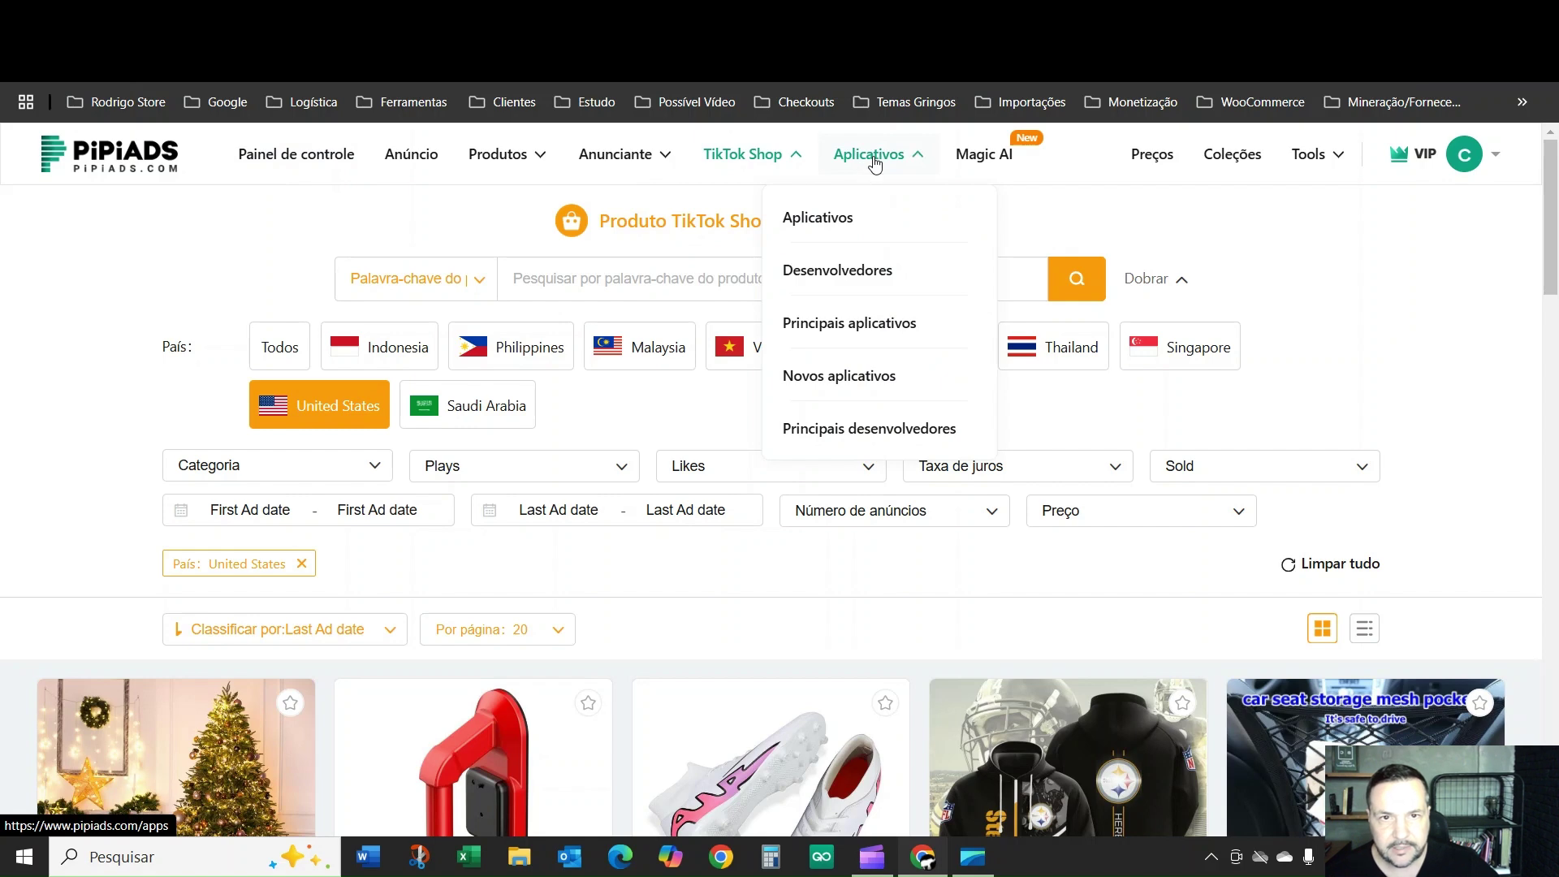
{"action": "left_click", "coordinate": [875, 158]}
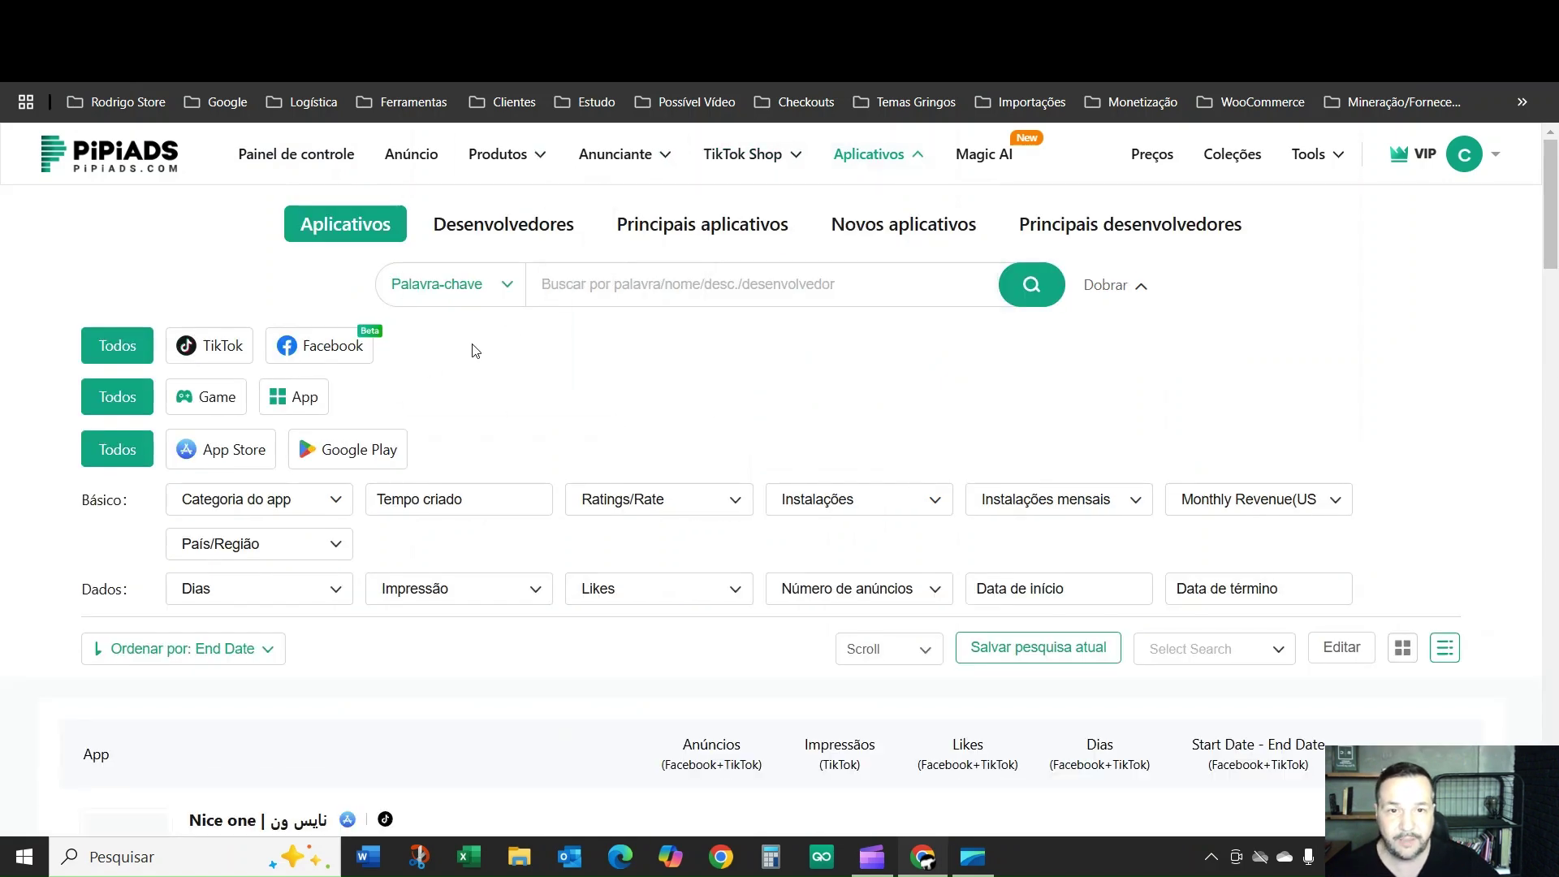
{"action": "left_click", "coordinate": [232, 354]}
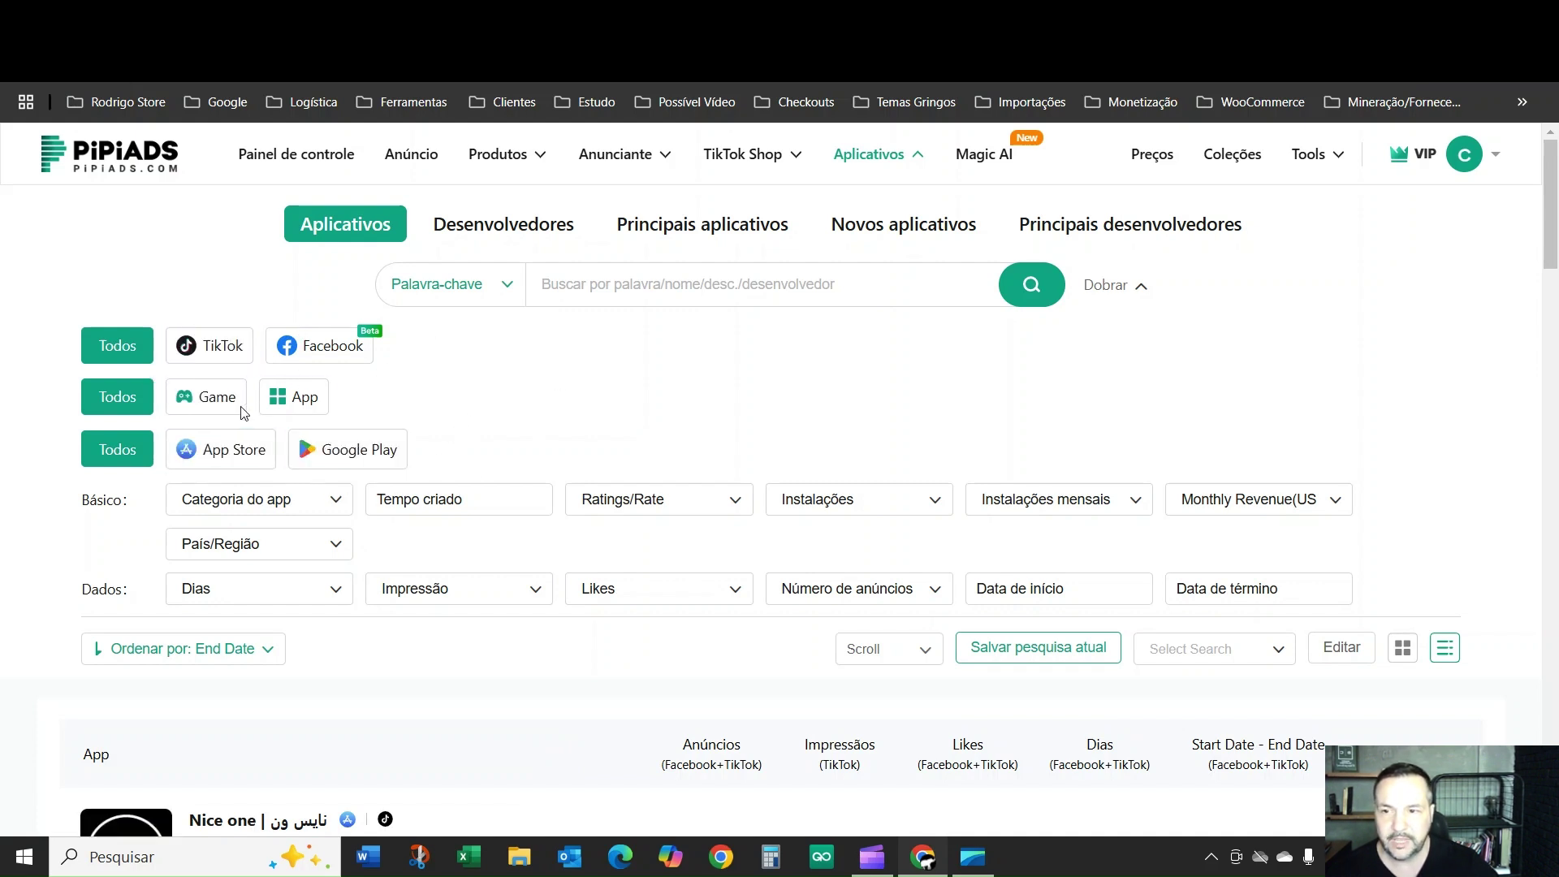
{"action": "left_click", "coordinate": [207, 402]}
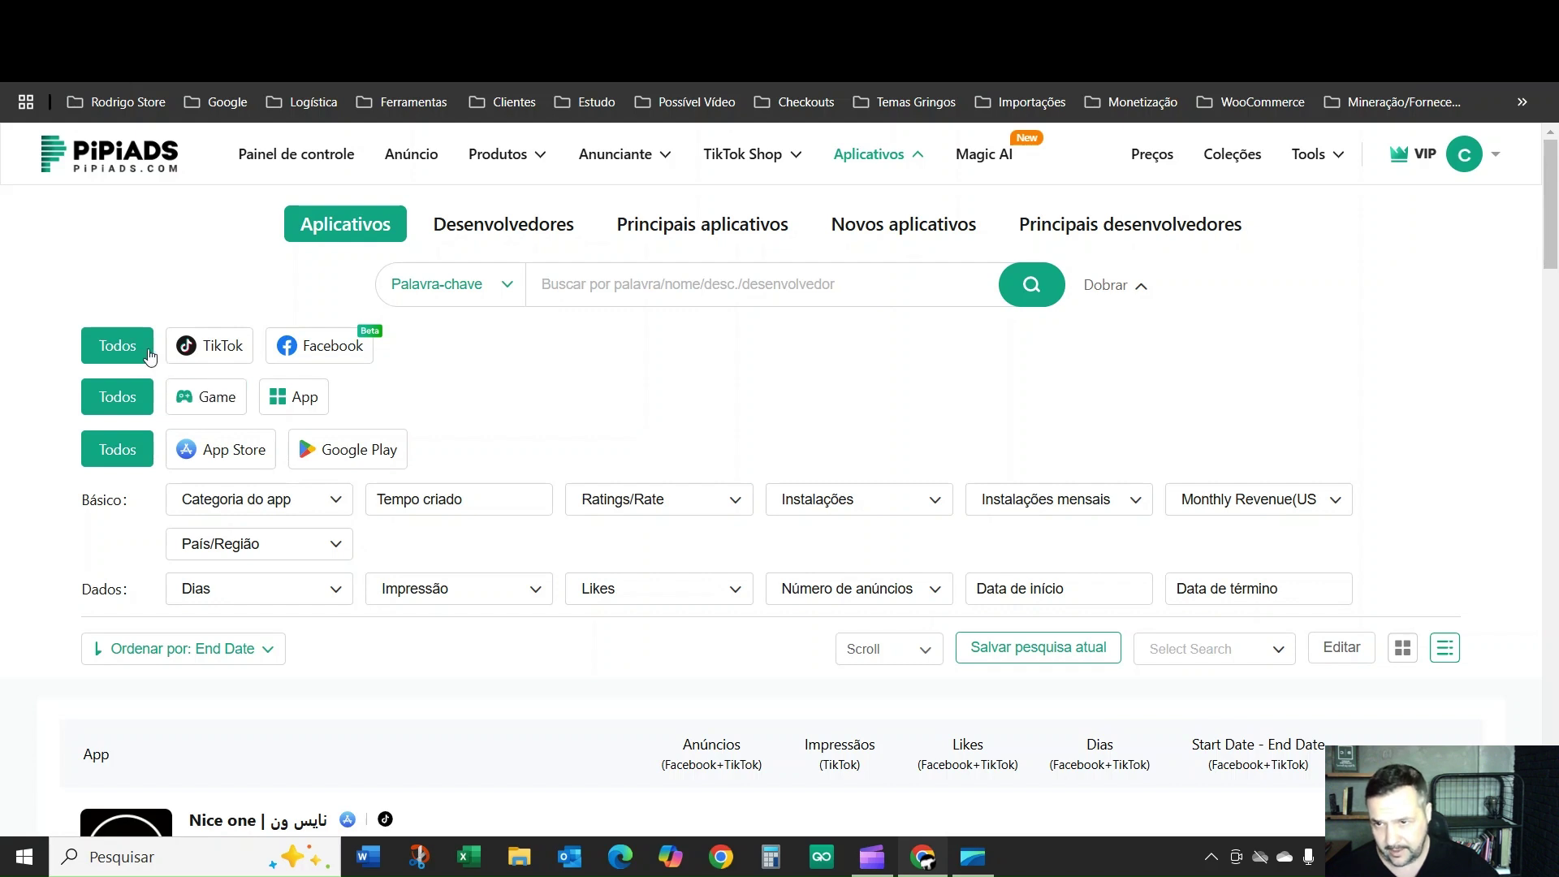
{"action": "left_click", "coordinate": [224, 348]}
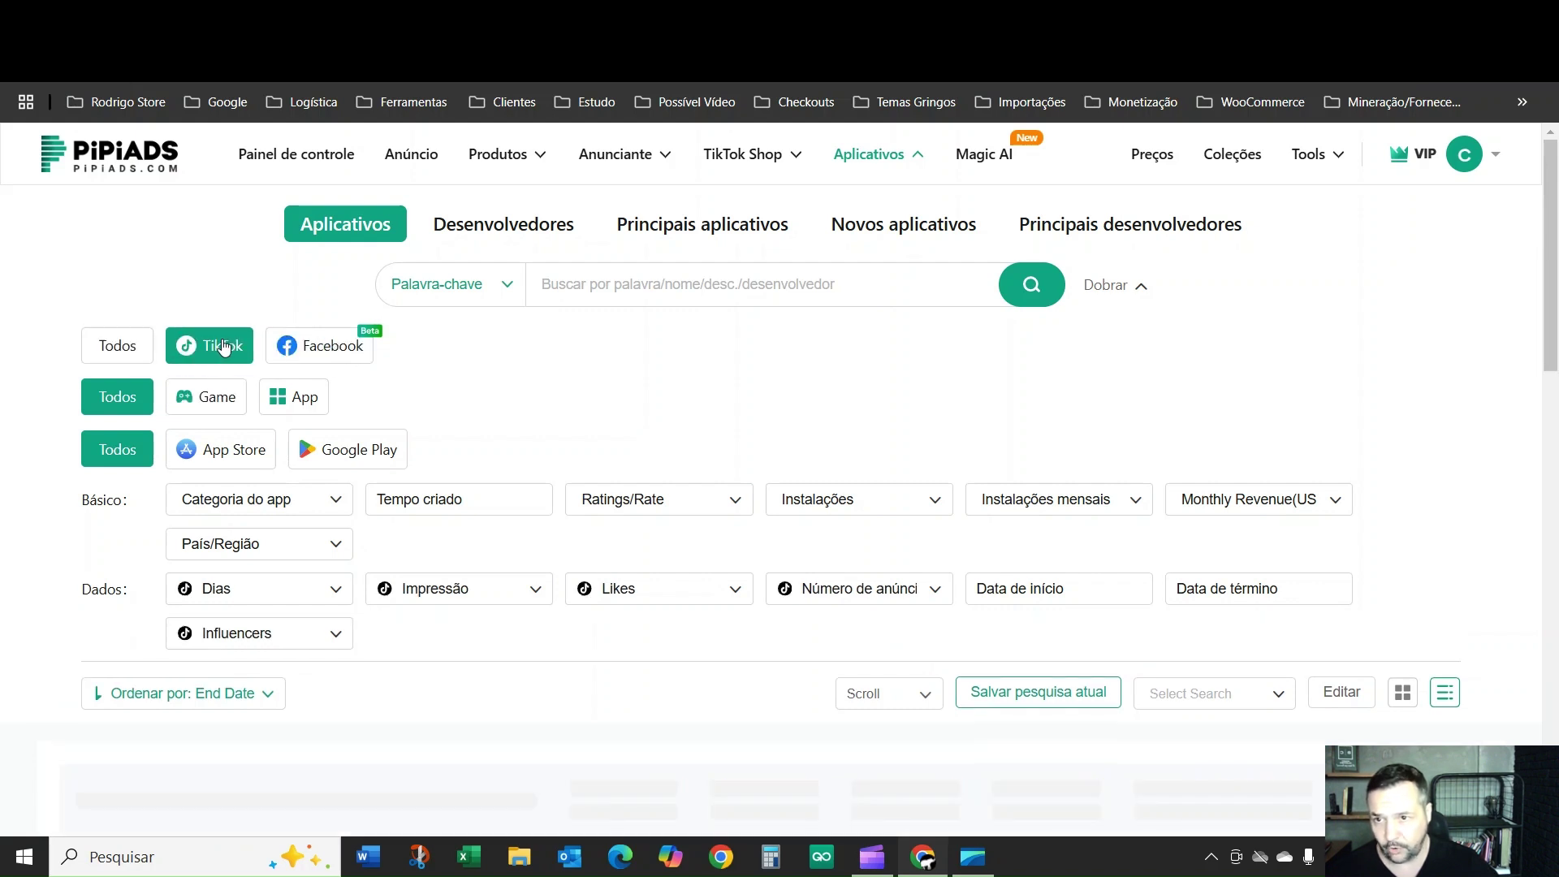
{"action": "left_click", "coordinate": [209, 400]}
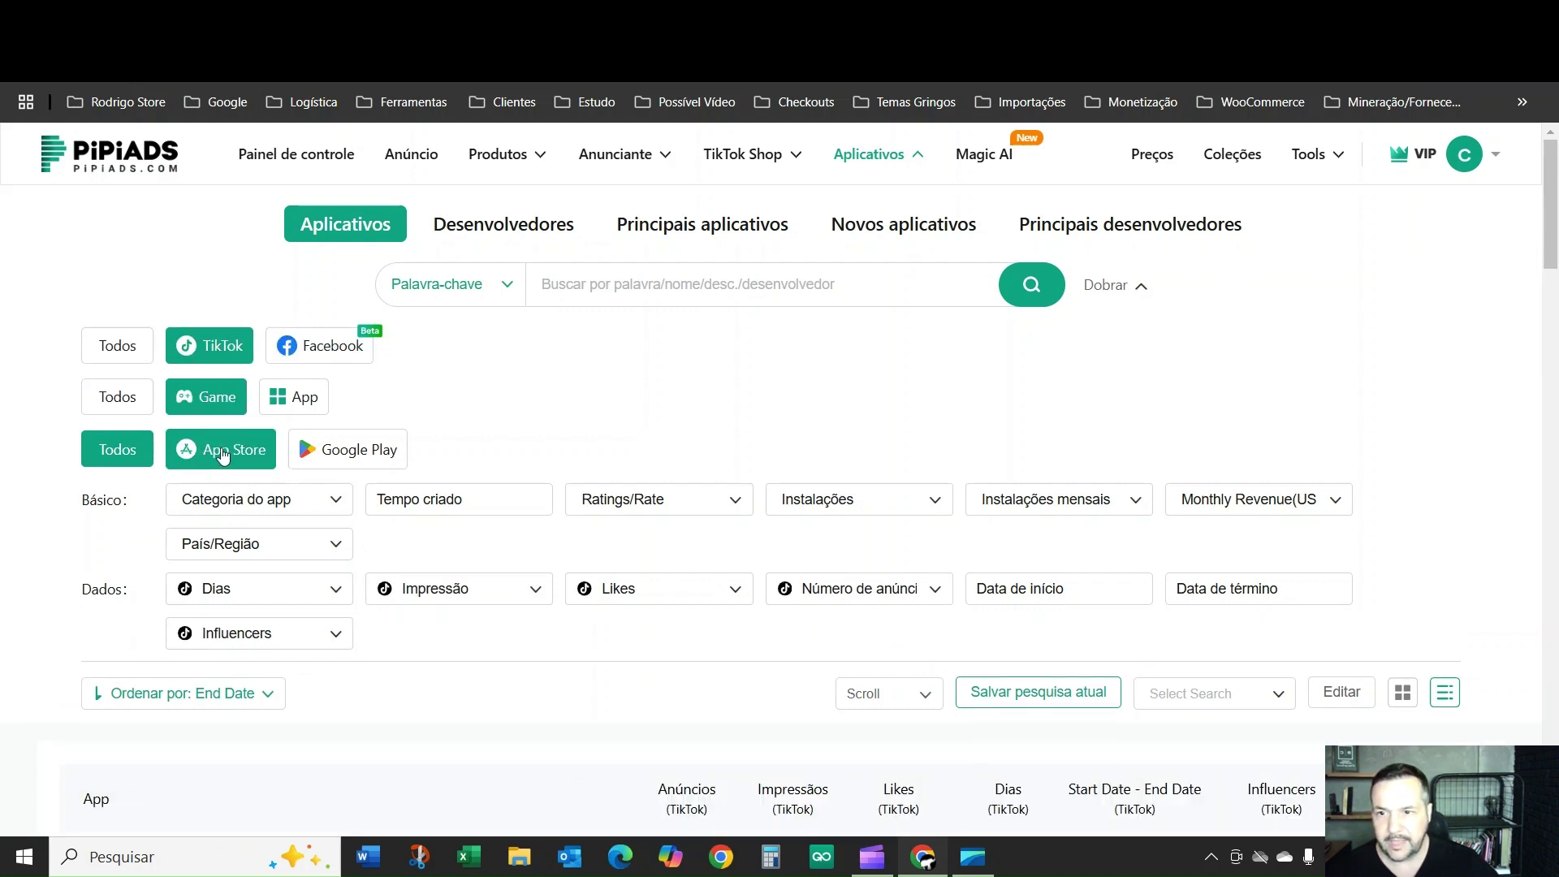
{"action": "left_click", "coordinate": [348, 451]}
Check the app category options, then review the advertised games with their ads, impressions, likes and days
{"action": "scroll", "coordinate": [471, 394], "scroll_direction": "down", "scroll_amount": 1}
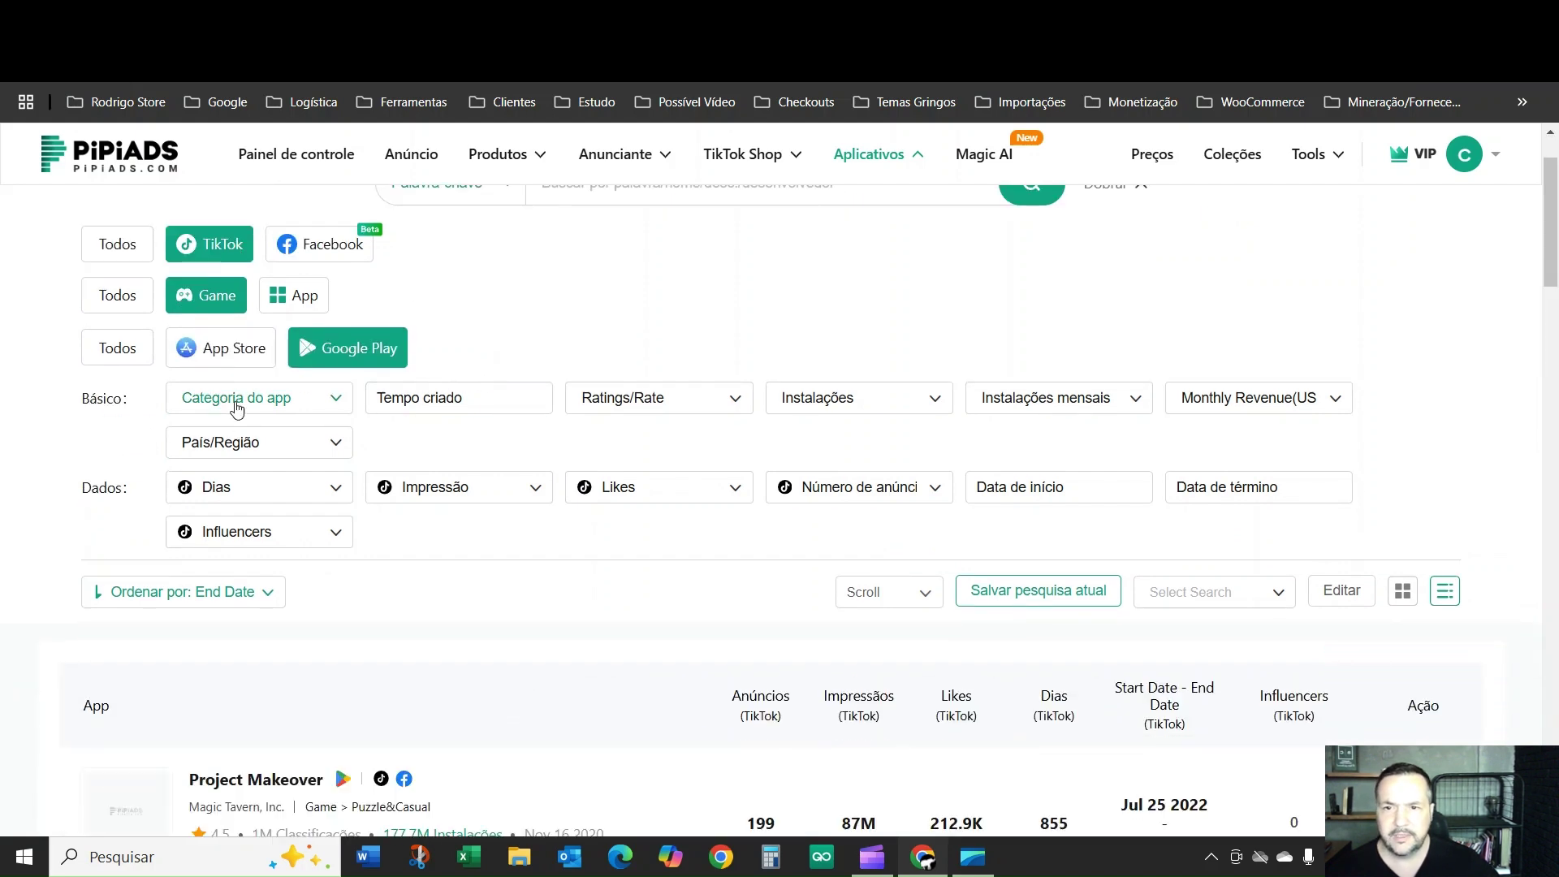
{"action": "left_click", "coordinate": [336, 401]}
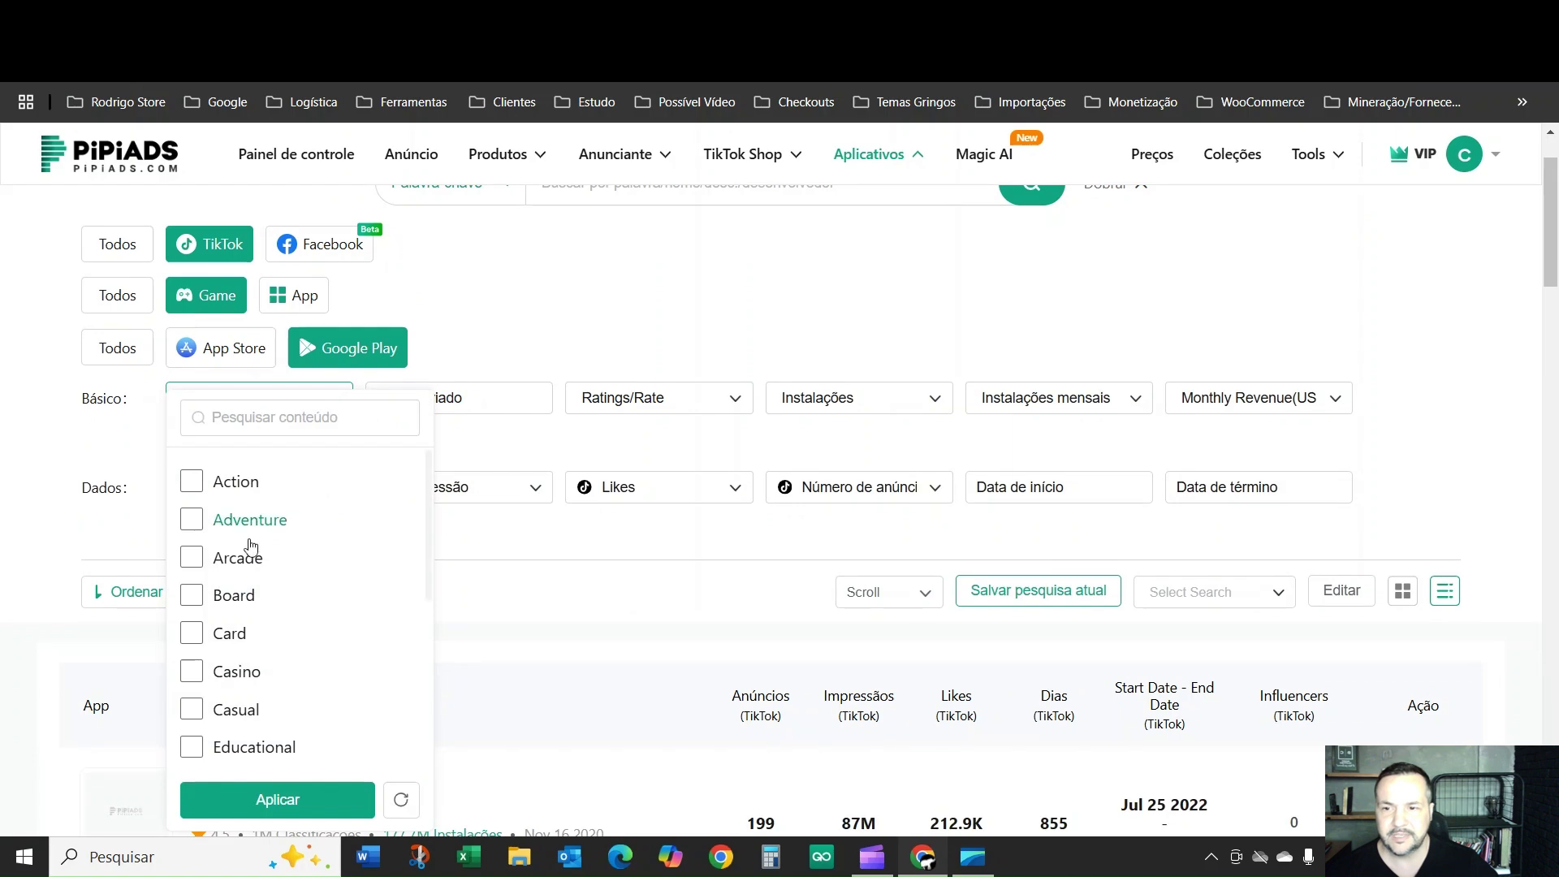
{"action": "left_click", "coordinate": [498, 488]}
{"action": "scroll", "coordinate": [609, 498], "scroll_direction": "down", "scroll_amount": 5}
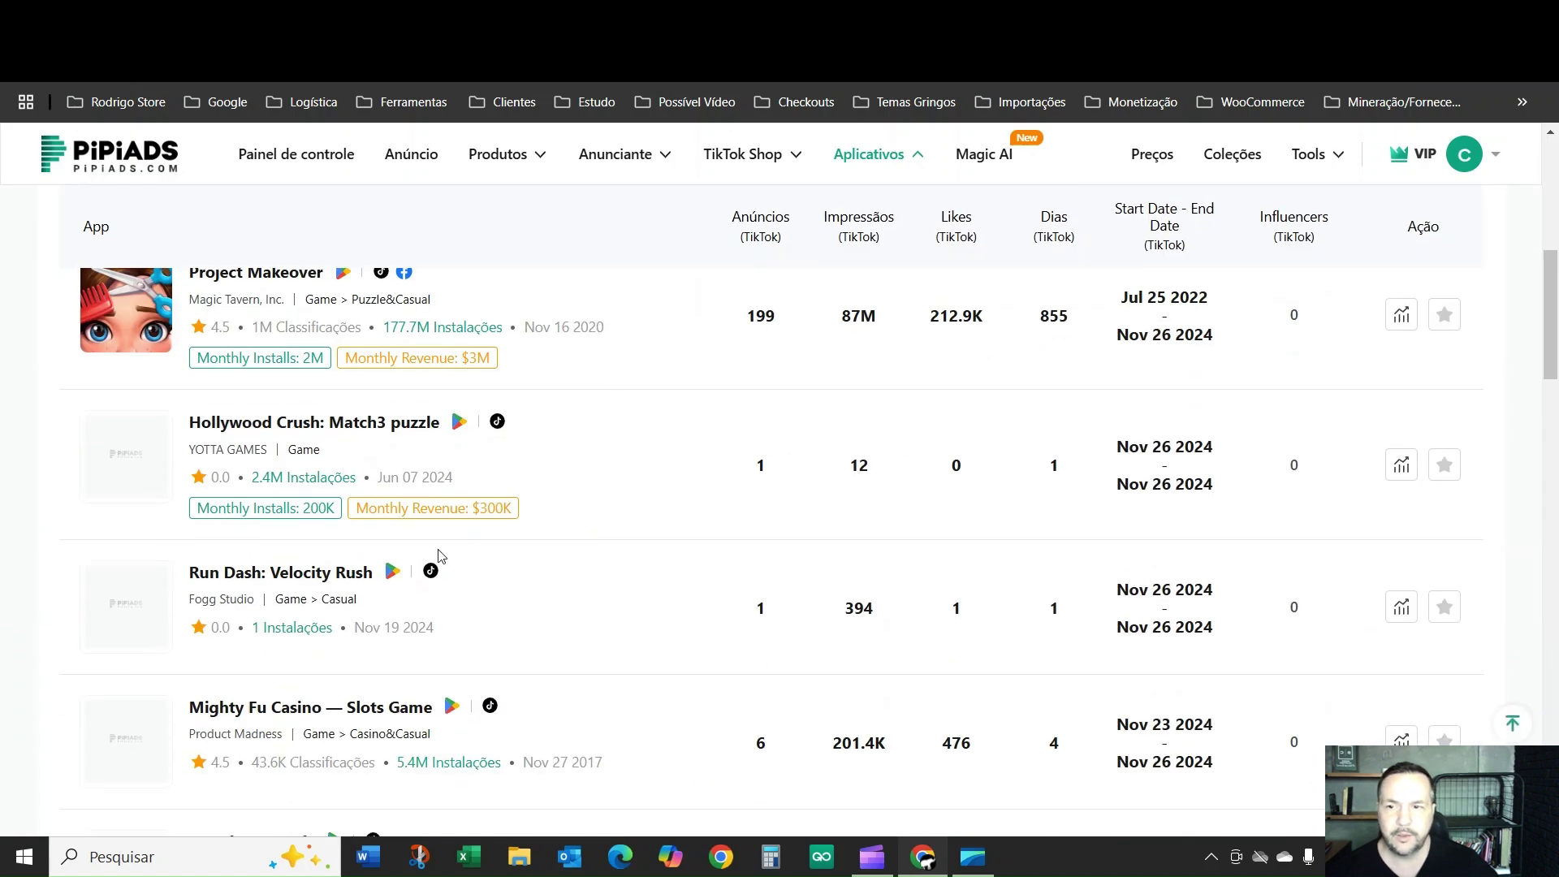
{"action": "scroll", "coordinate": [341, 715], "scroll_direction": "up", "scroll_amount": 5}
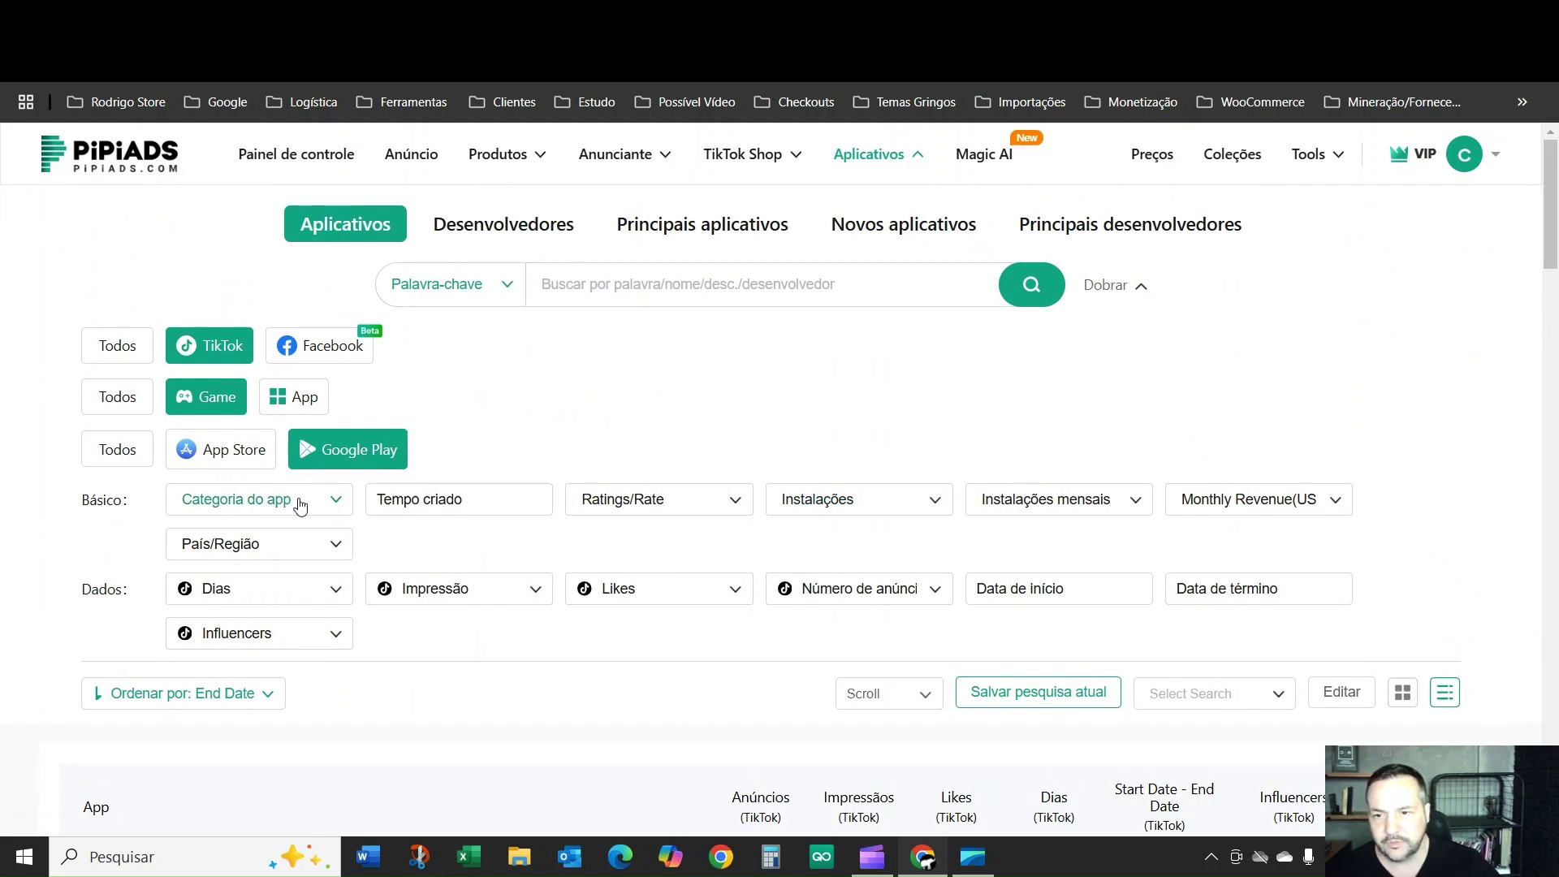
Run a Magic AI image search with the dress picture sg-11134202-7rd4h-lvy4qscwxmkj0e@resize_w450_nl from the Downloads folder
{"action": "left_click", "coordinate": [984, 153]}
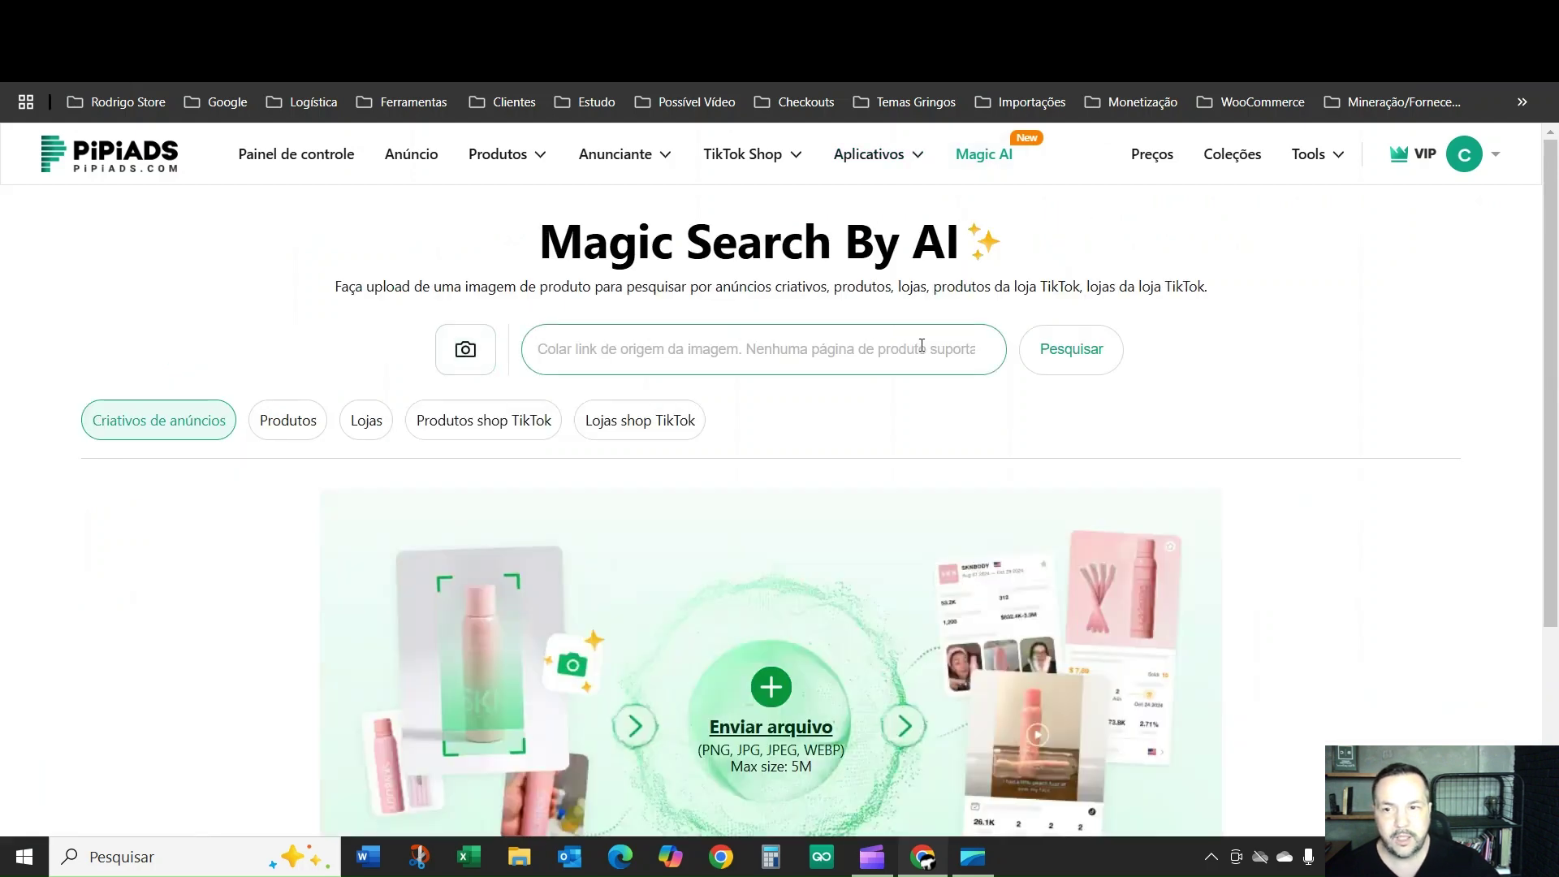
{"action": "left_click", "coordinate": [473, 355]}
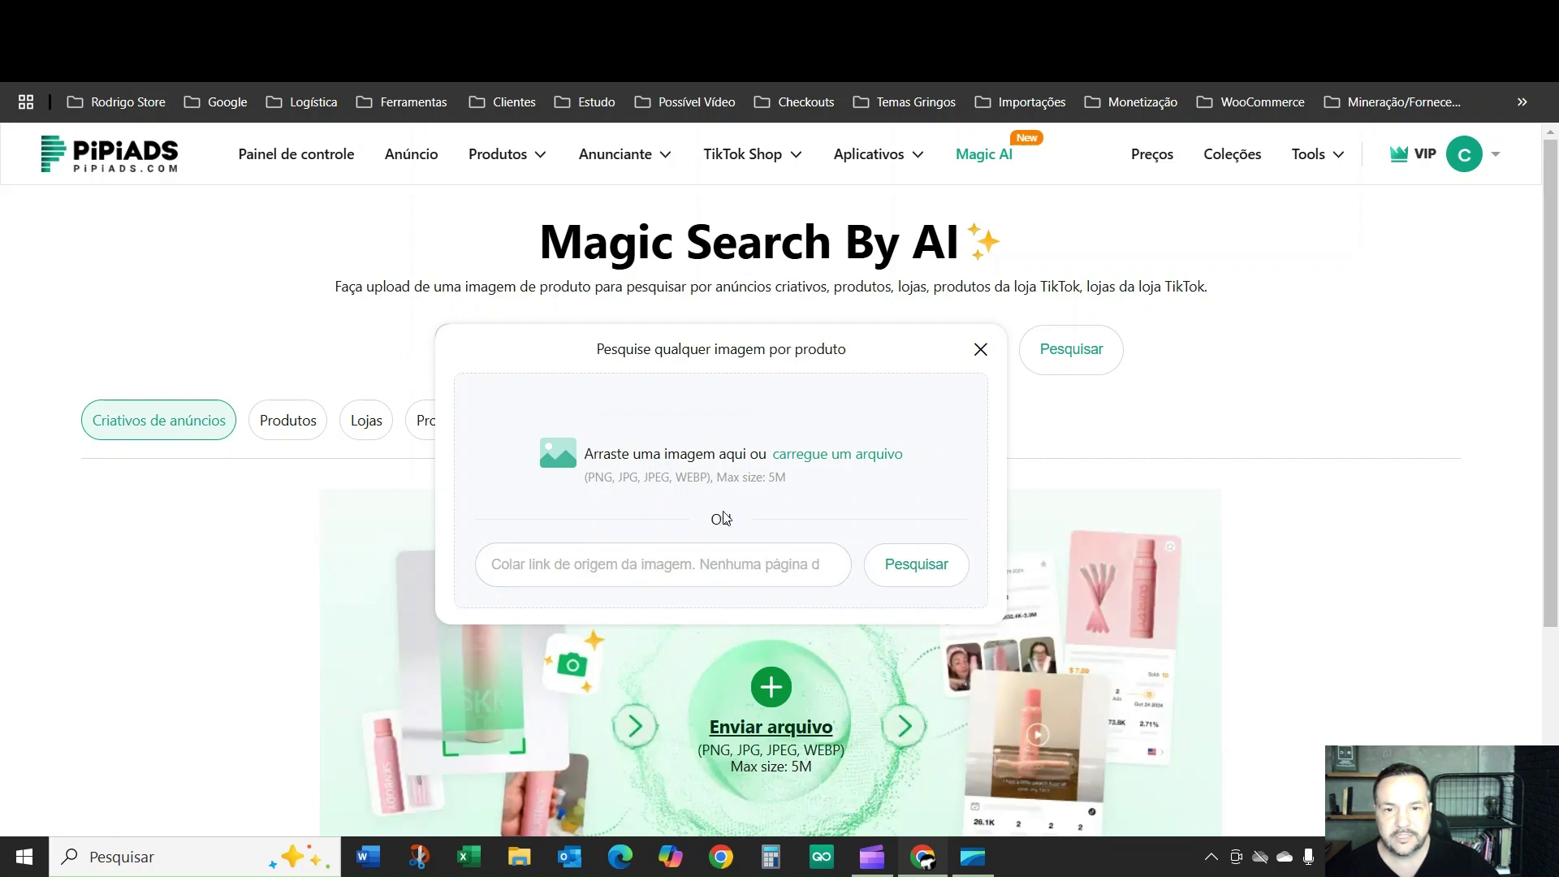
{"action": "left_click", "coordinate": [721, 474]}
{"action": "key", "text": "shift+Tab"}
{"action": "key", "text": "Down"}
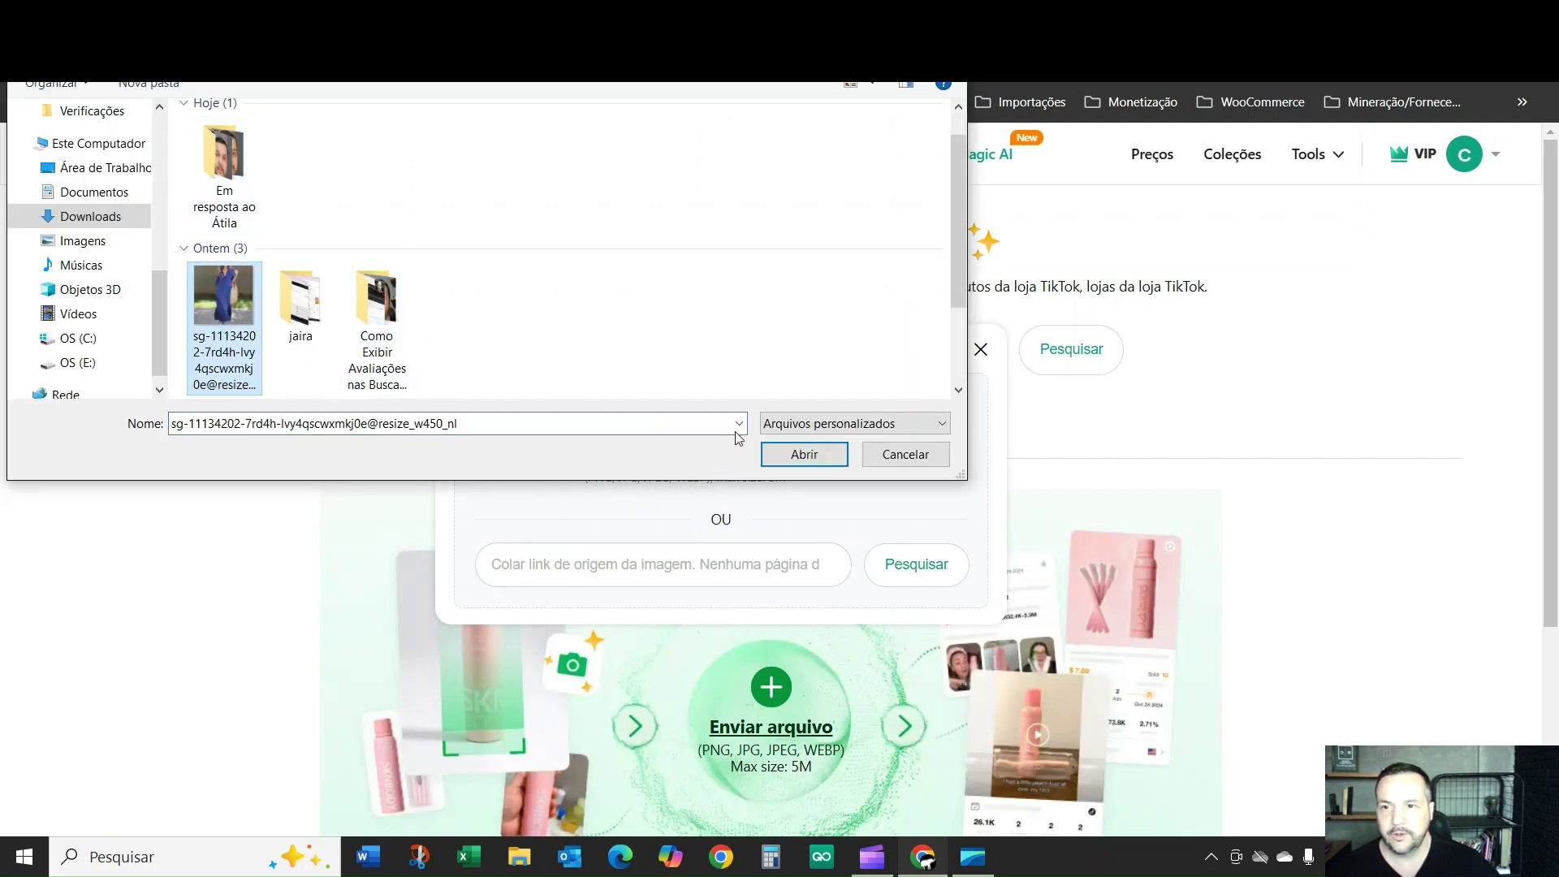
{"action": "left_click", "coordinate": [803, 453]}
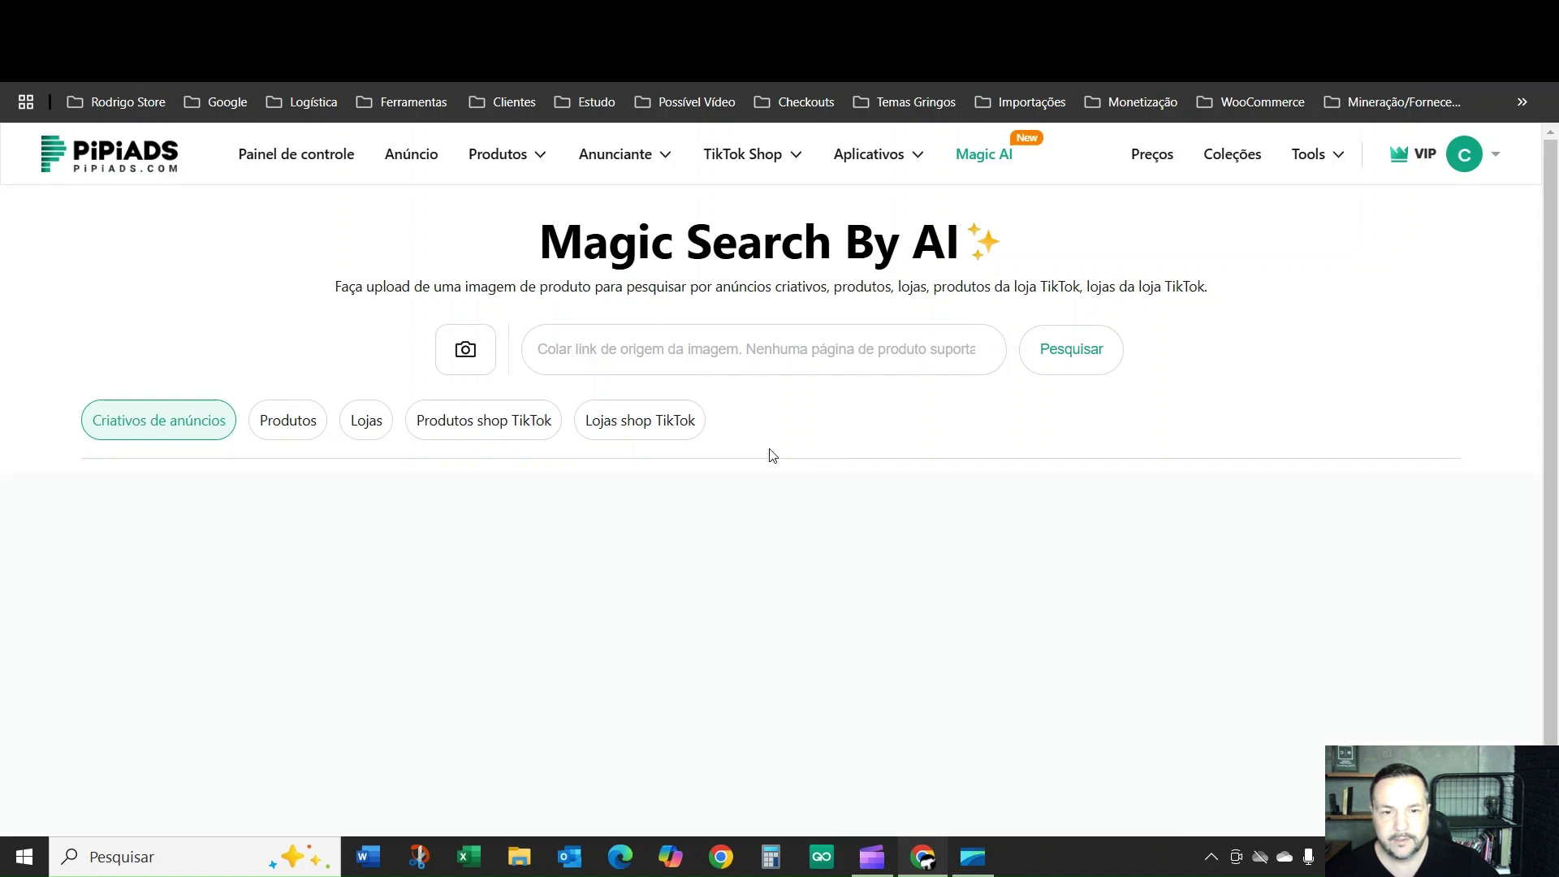
Look through the ad creatives that match the uploaded dress image
{"action": "scroll", "coordinate": [767, 455], "scroll_direction": "down", "scroll_amount": 1}
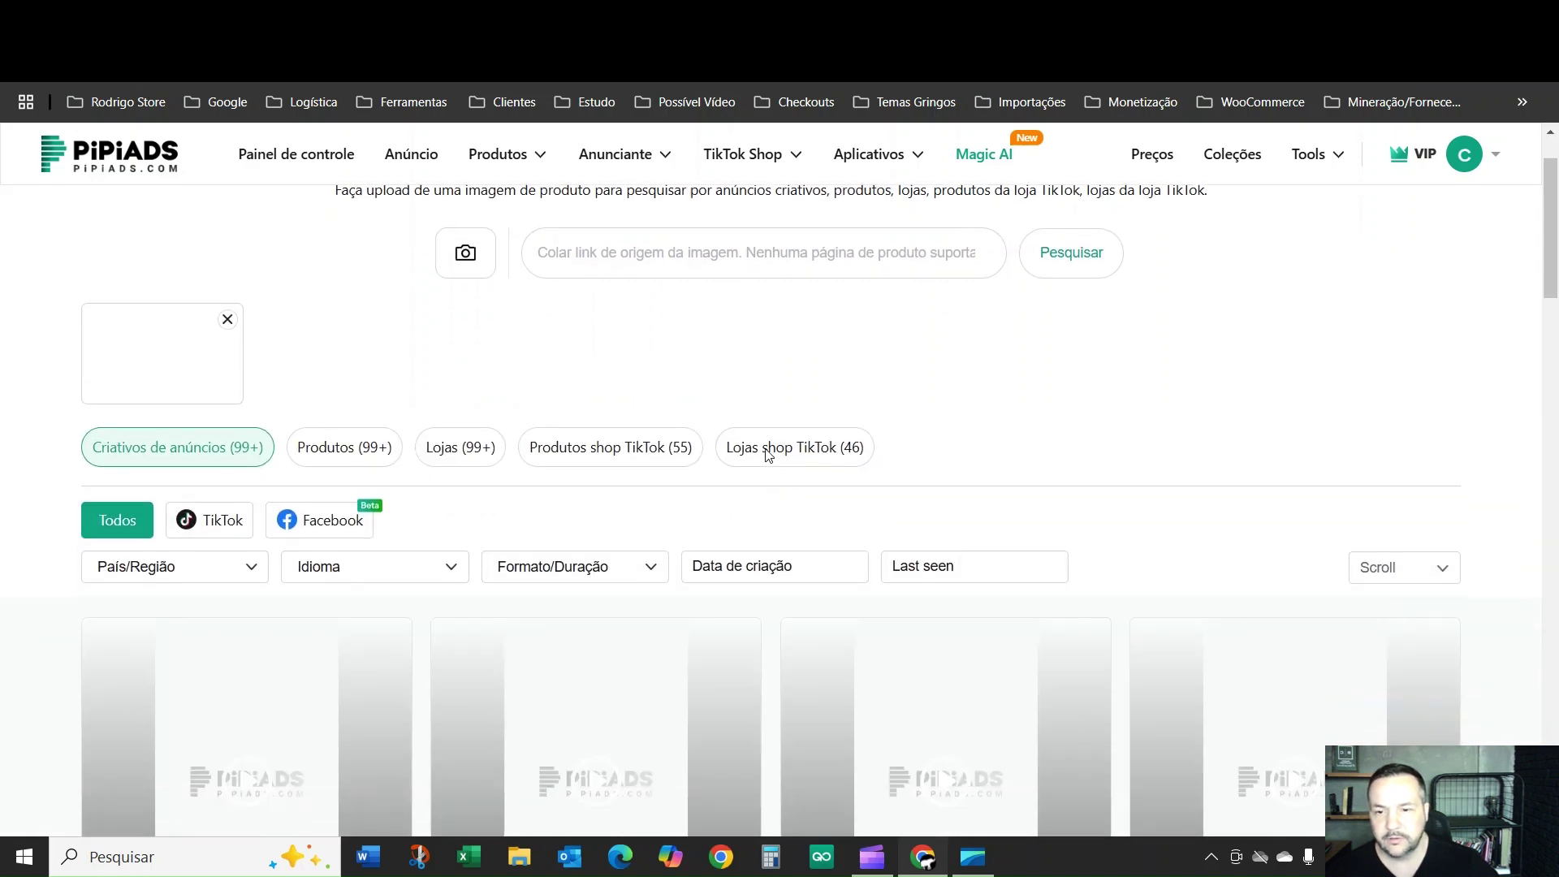
{"action": "scroll", "coordinate": [767, 455], "scroll_direction": "down", "scroll_amount": 8}
{"action": "scroll", "coordinate": [766, 455], "scroll_direction": "up", "scroll_amount": 5}
{"action": "scroll", "coordinate": [767, 455], "scroll_direction": "up", "scroll_amount": 2}
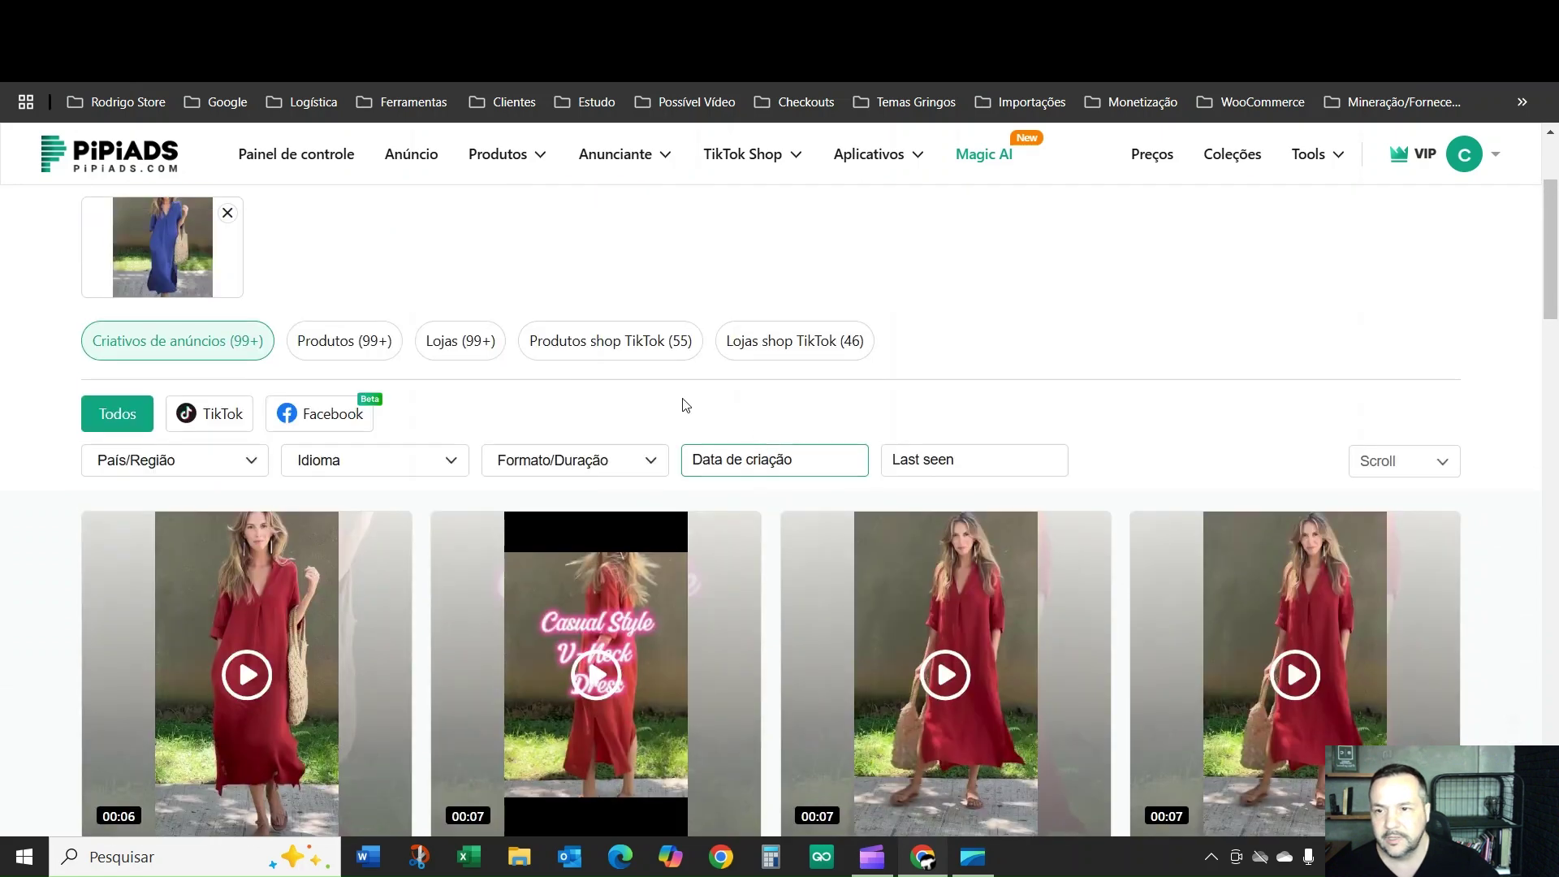
Display the Produtos matches for the dress image and review their prices, platforms and ad dates
{"action": "left_click", "coordinate": [350, 352]}
{"action": "scroll", "coordinate": [637, 414], "scroll_direction": "down", "scroll_amount": 1}
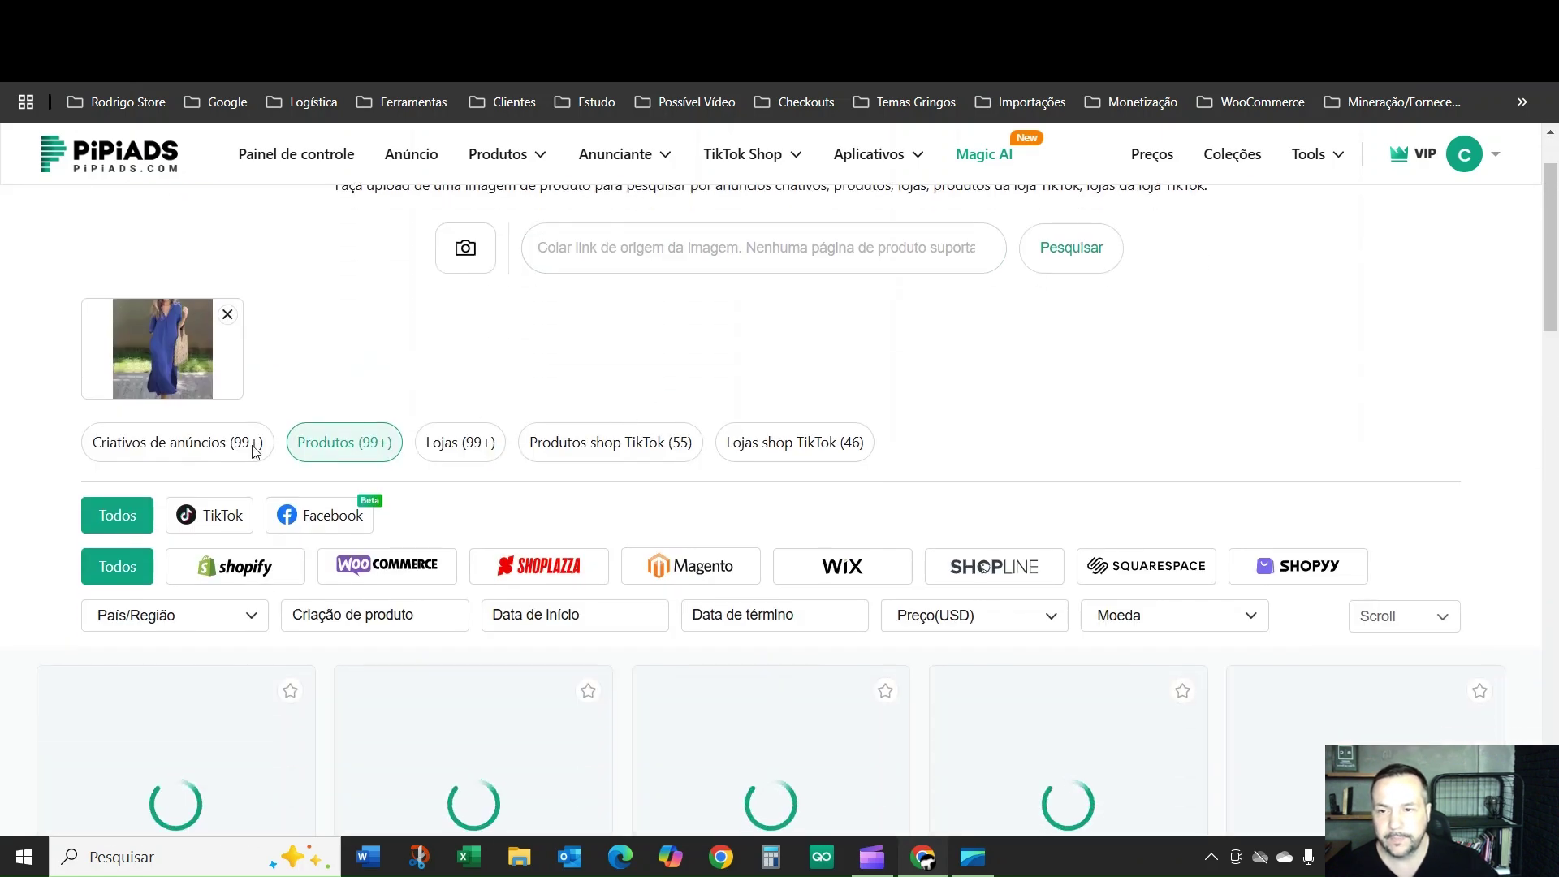
{"action": "scroll", "coordinate": [202, 494], "scroll_direction": "down", "scroll_amount": 3}
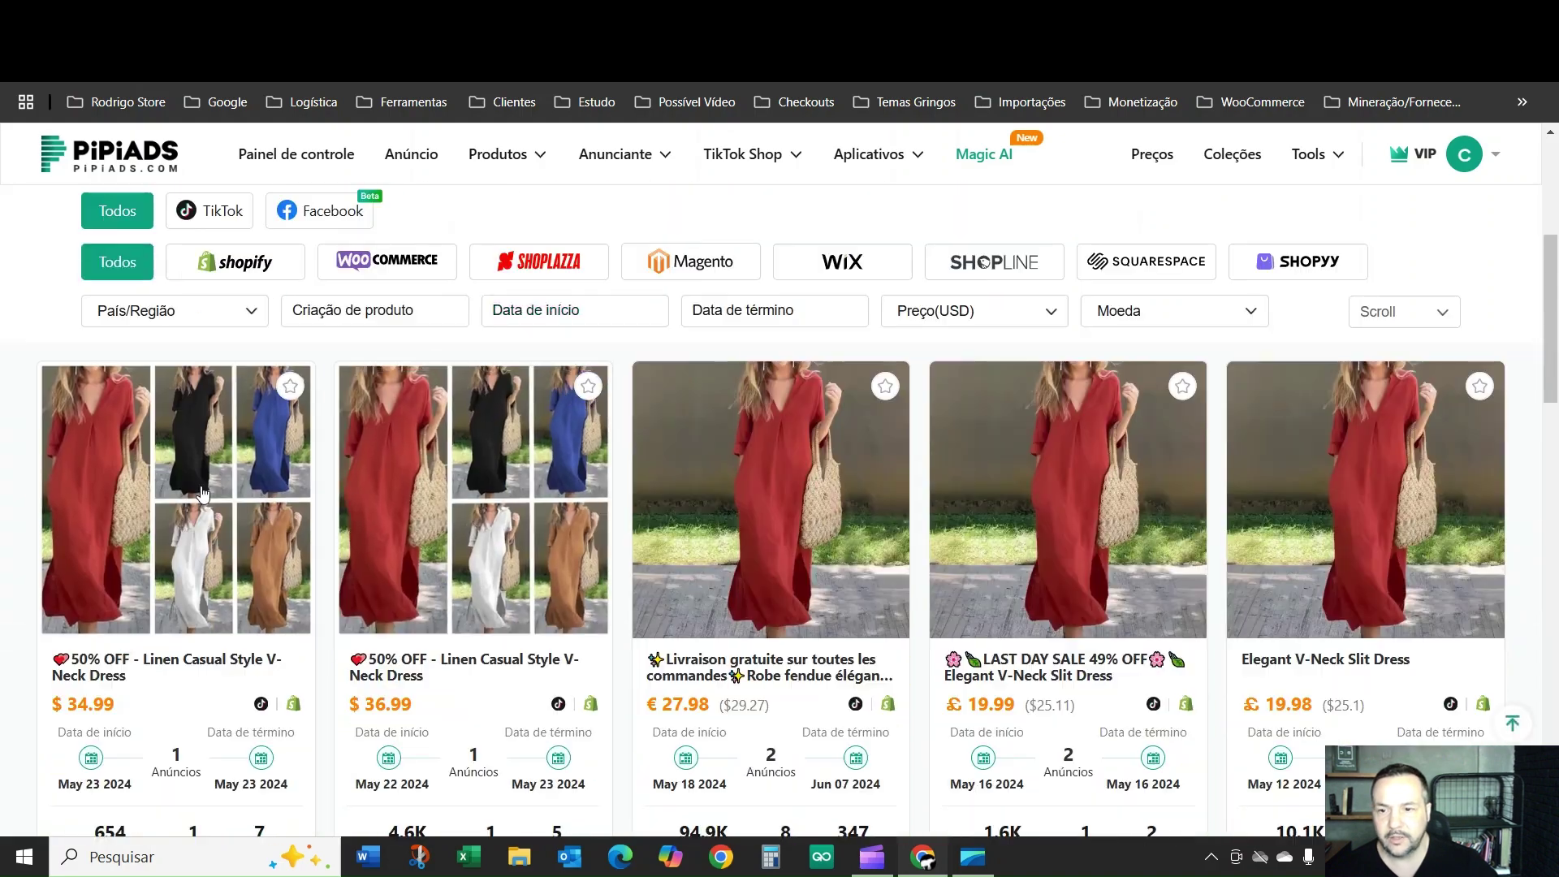
{"action": "scroll", "coordinate": [244, 479], "scroll_direction": "up", "scroll_amount": 4}
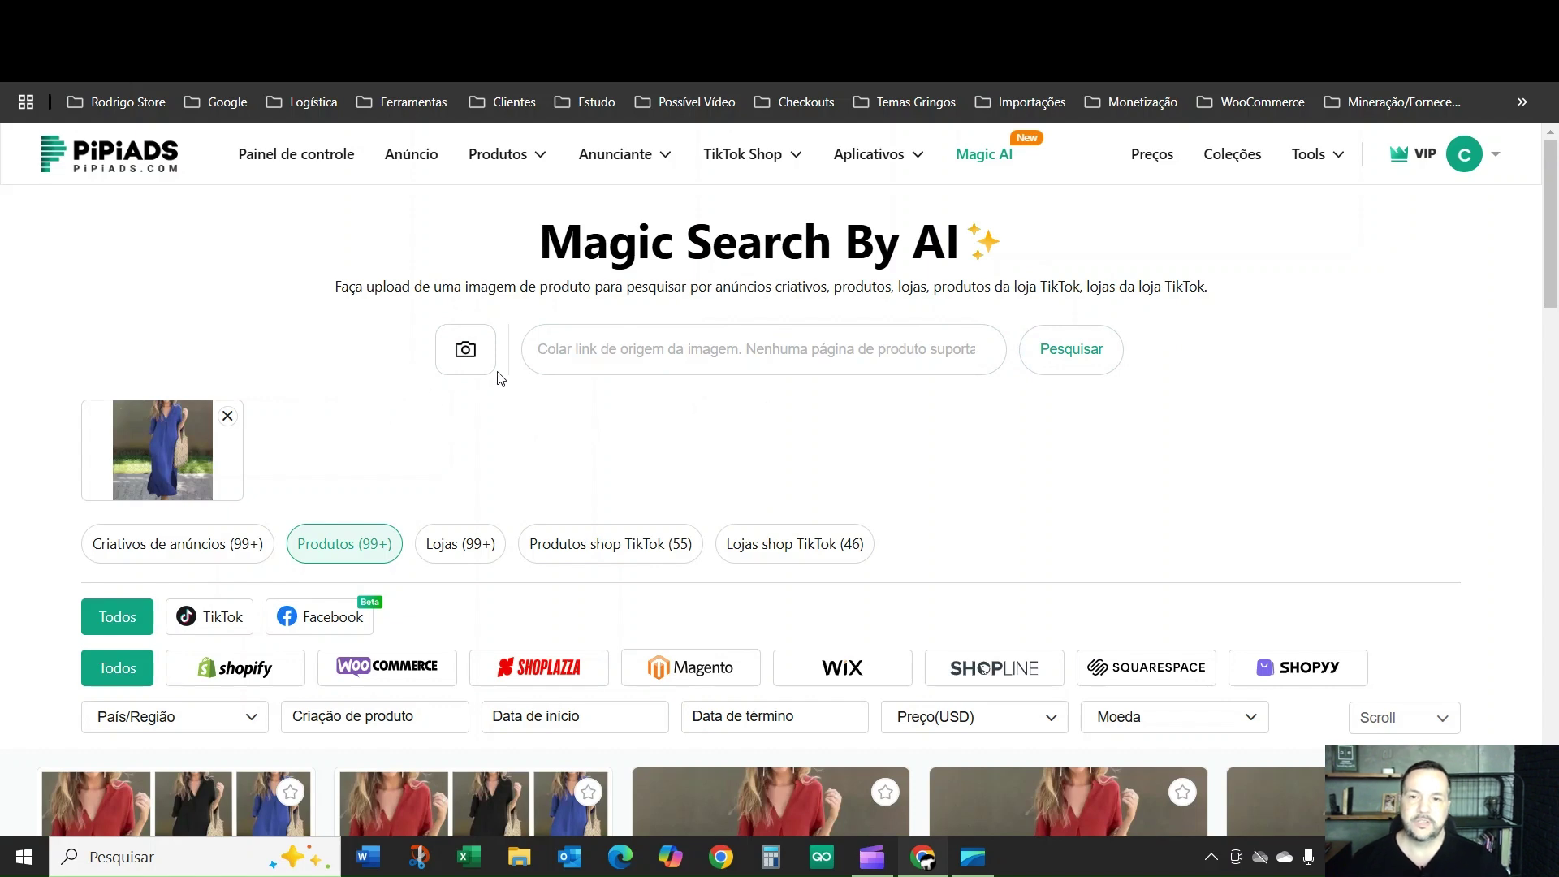
Open the Moda Feminina collection from Coleções and view its saved ads, advertisers and products
{"action": "left_click", "coordinate": [1223, 165]}
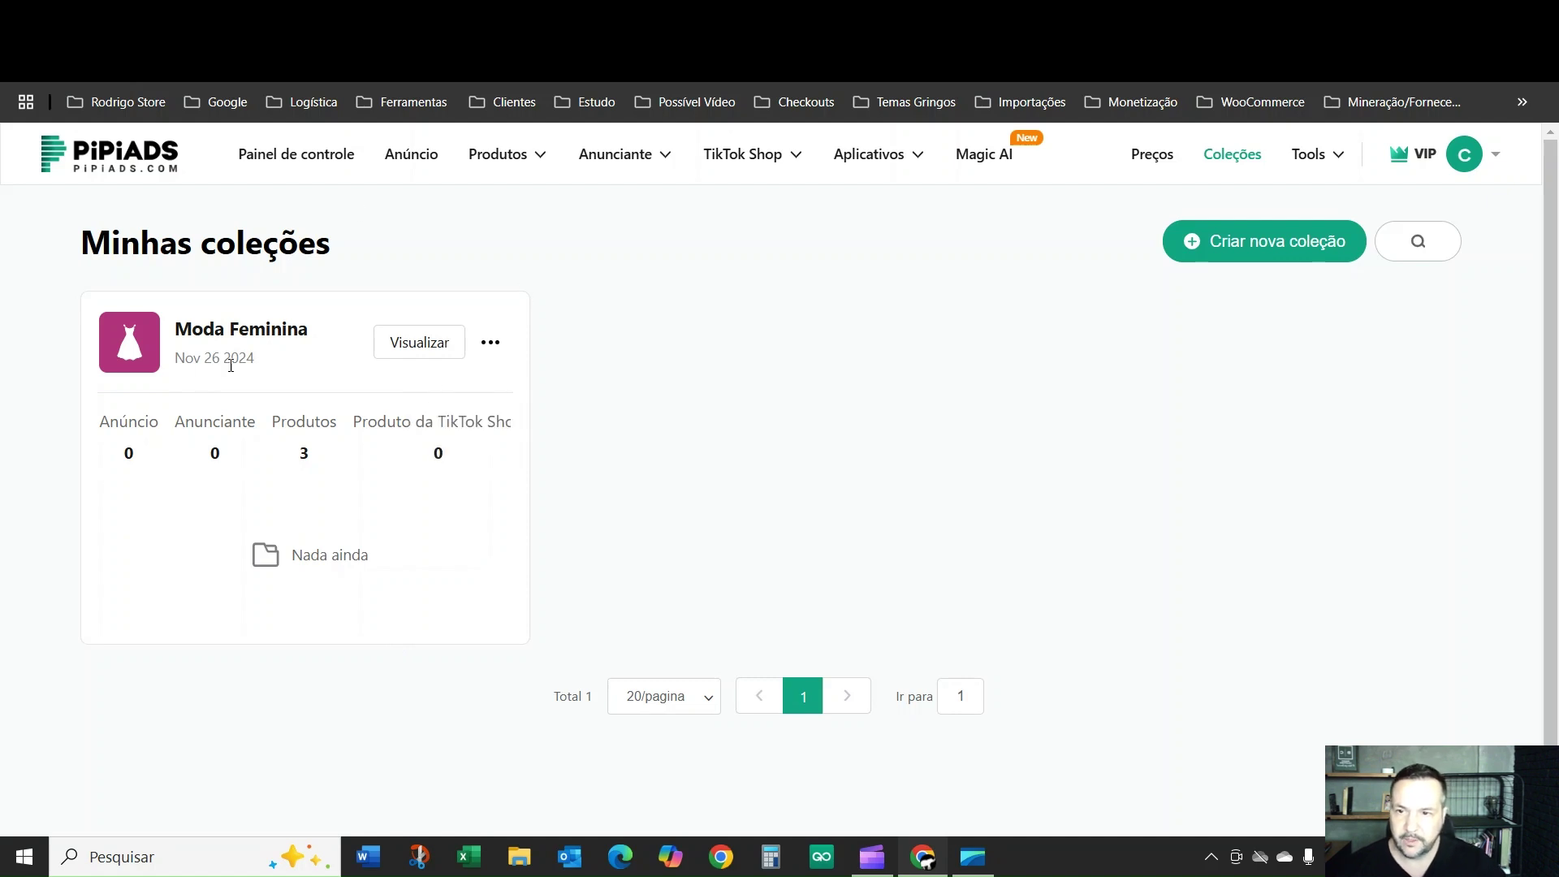
{"action": "left_click", "coordinate": [398, 345]}
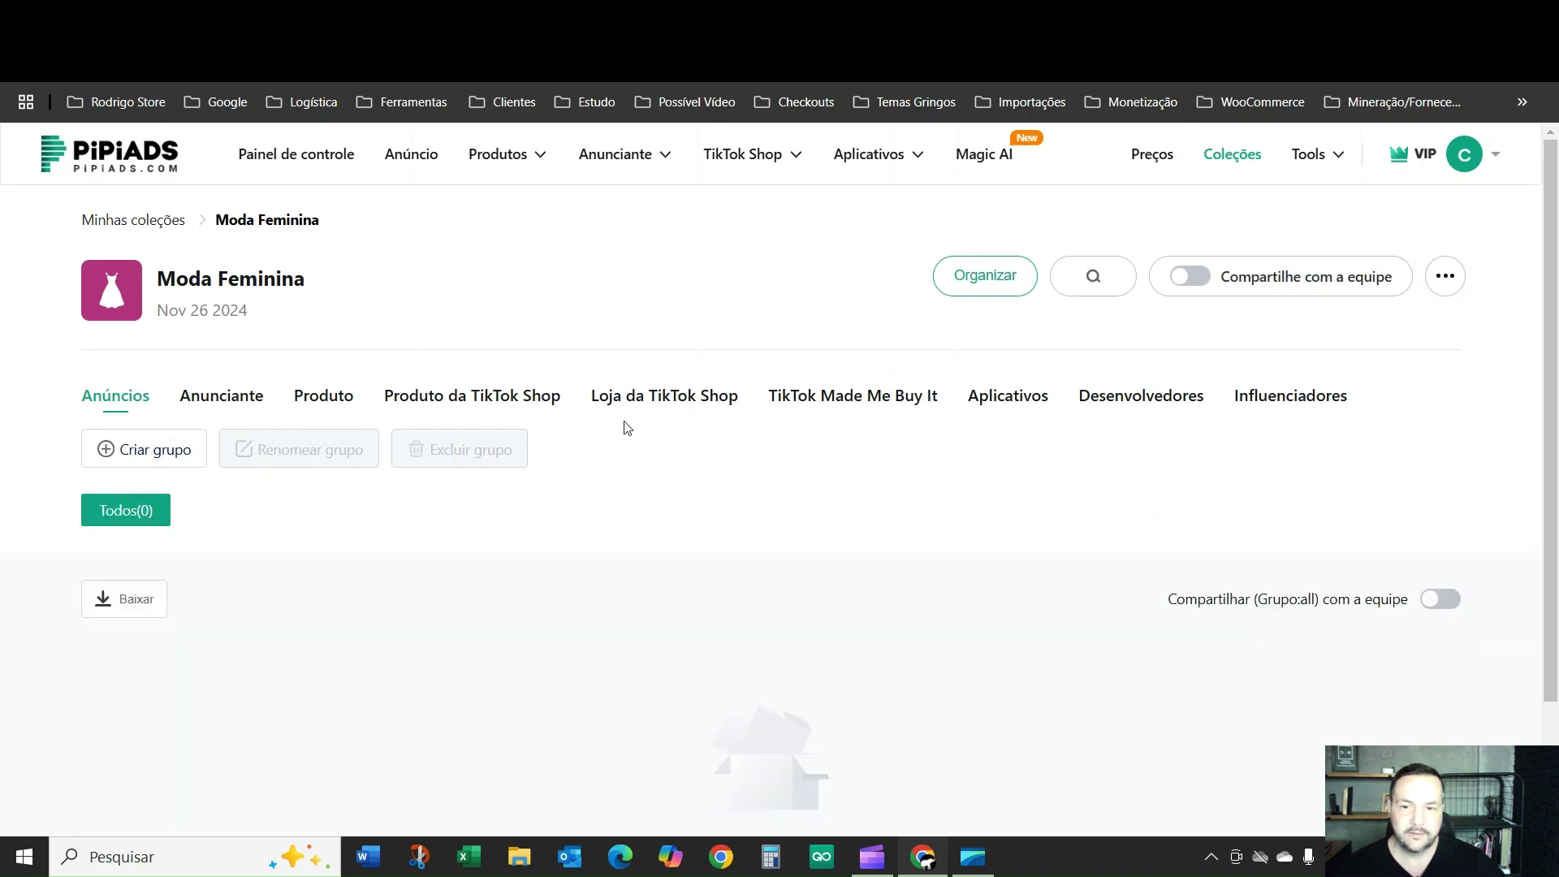
{"action": "scroll", "coordinate": [626, 426], "scroll_direction": "down", "scroll_amount": 2}
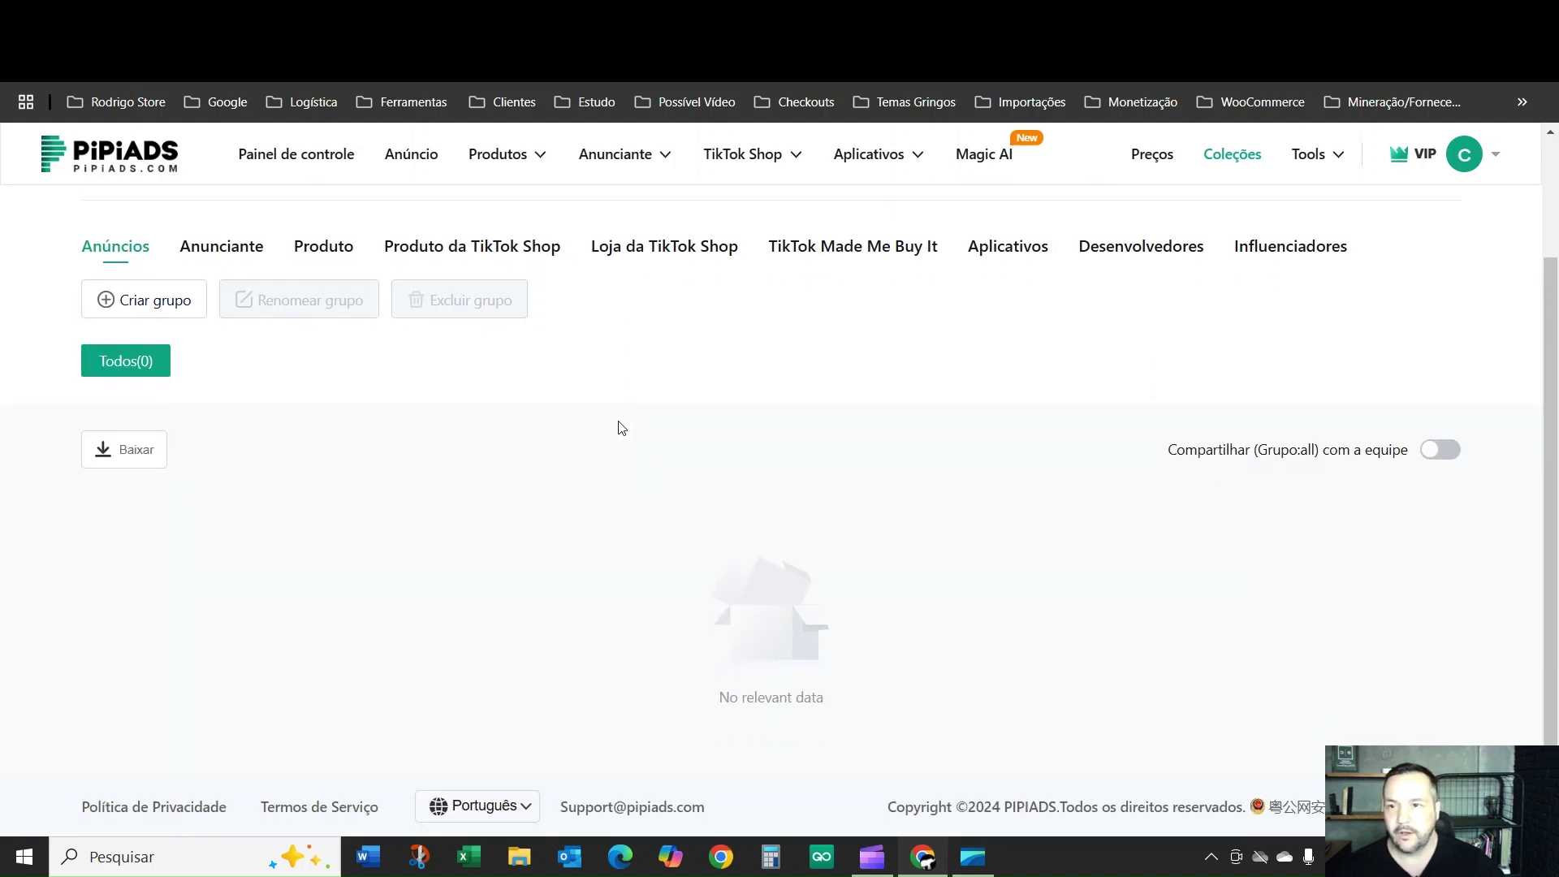
{"action": "scroll", "coordinate": [568, 390], "scroll_direction": "up", "scroll_amount": 2}
{"action": "scroll", "coordinate": [617, 395], "scroll_direction": "down", "scroll_amount": 2}
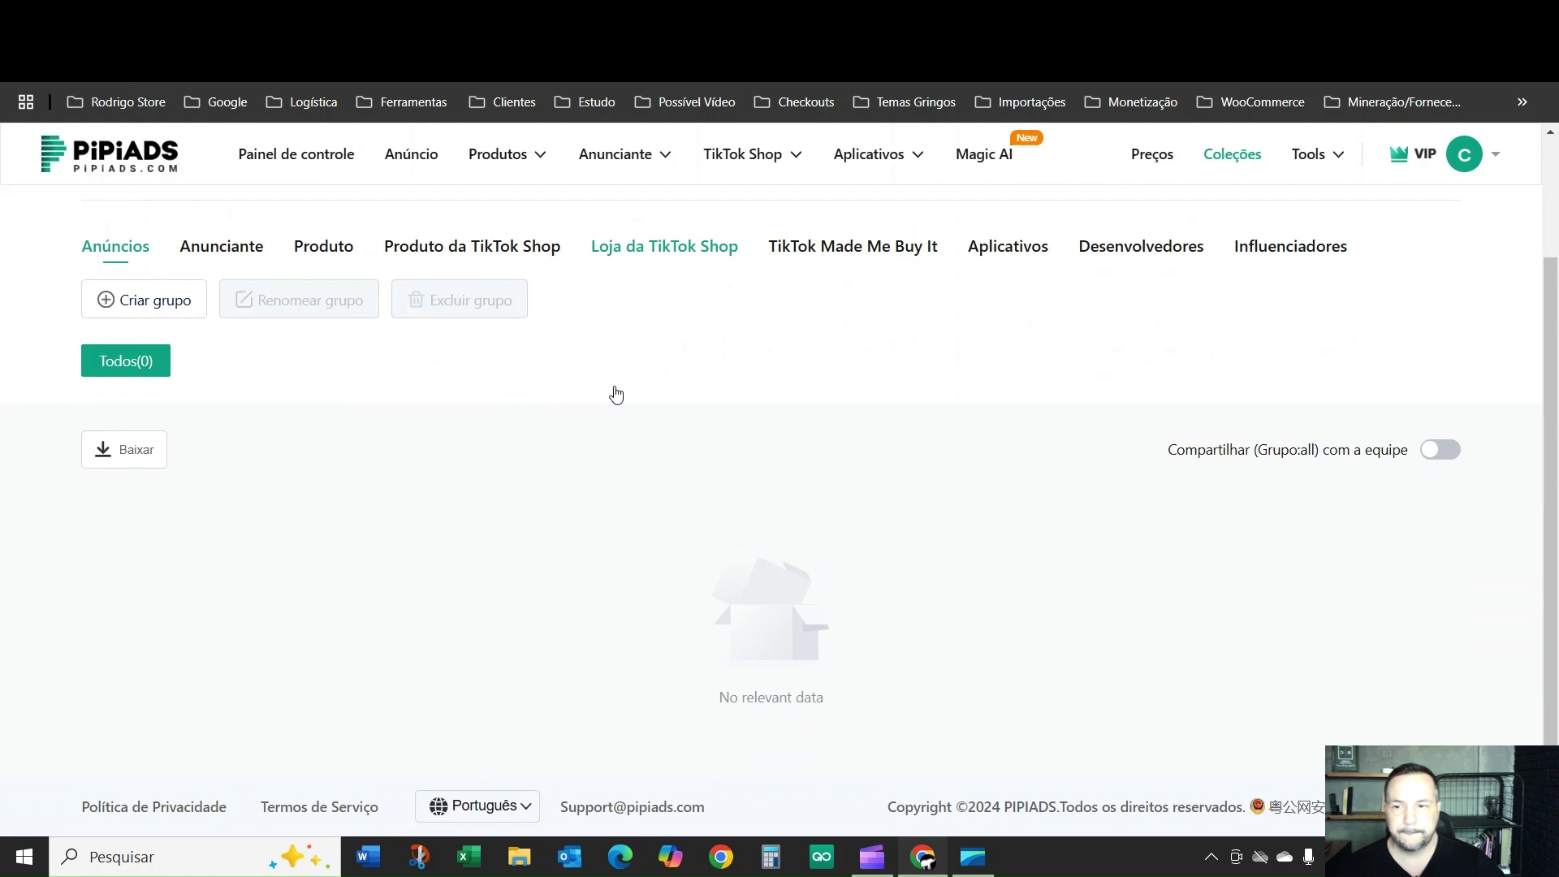
{"action": "scroll", "coordinate": [317, 386], "scroll_direction": "up", "scroll_amount": 2}
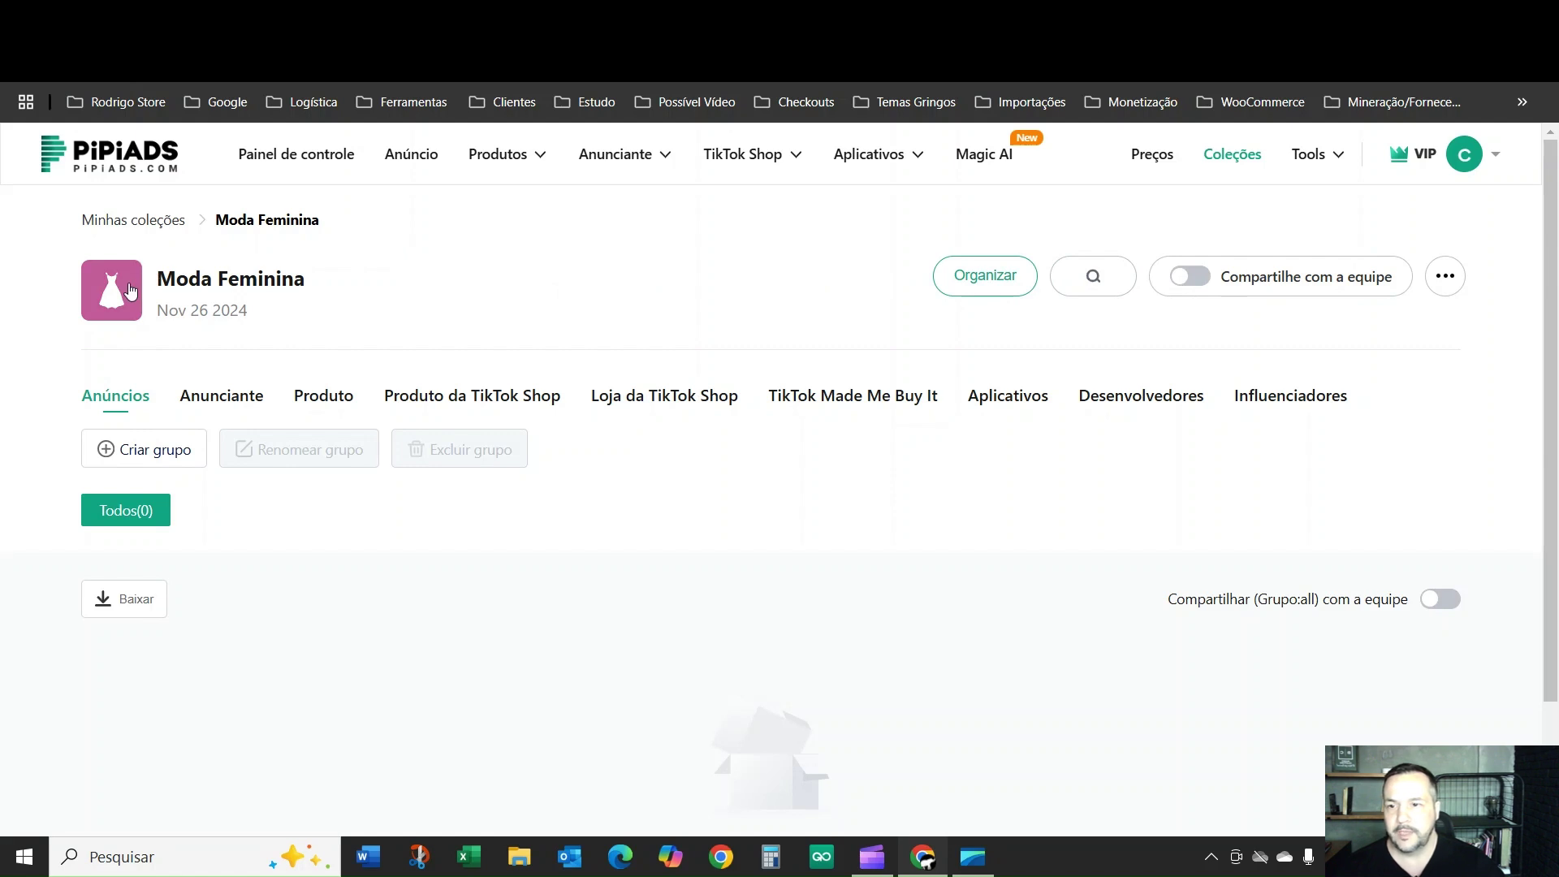
{"action": "left_click", "coordinate": [222, 396]}
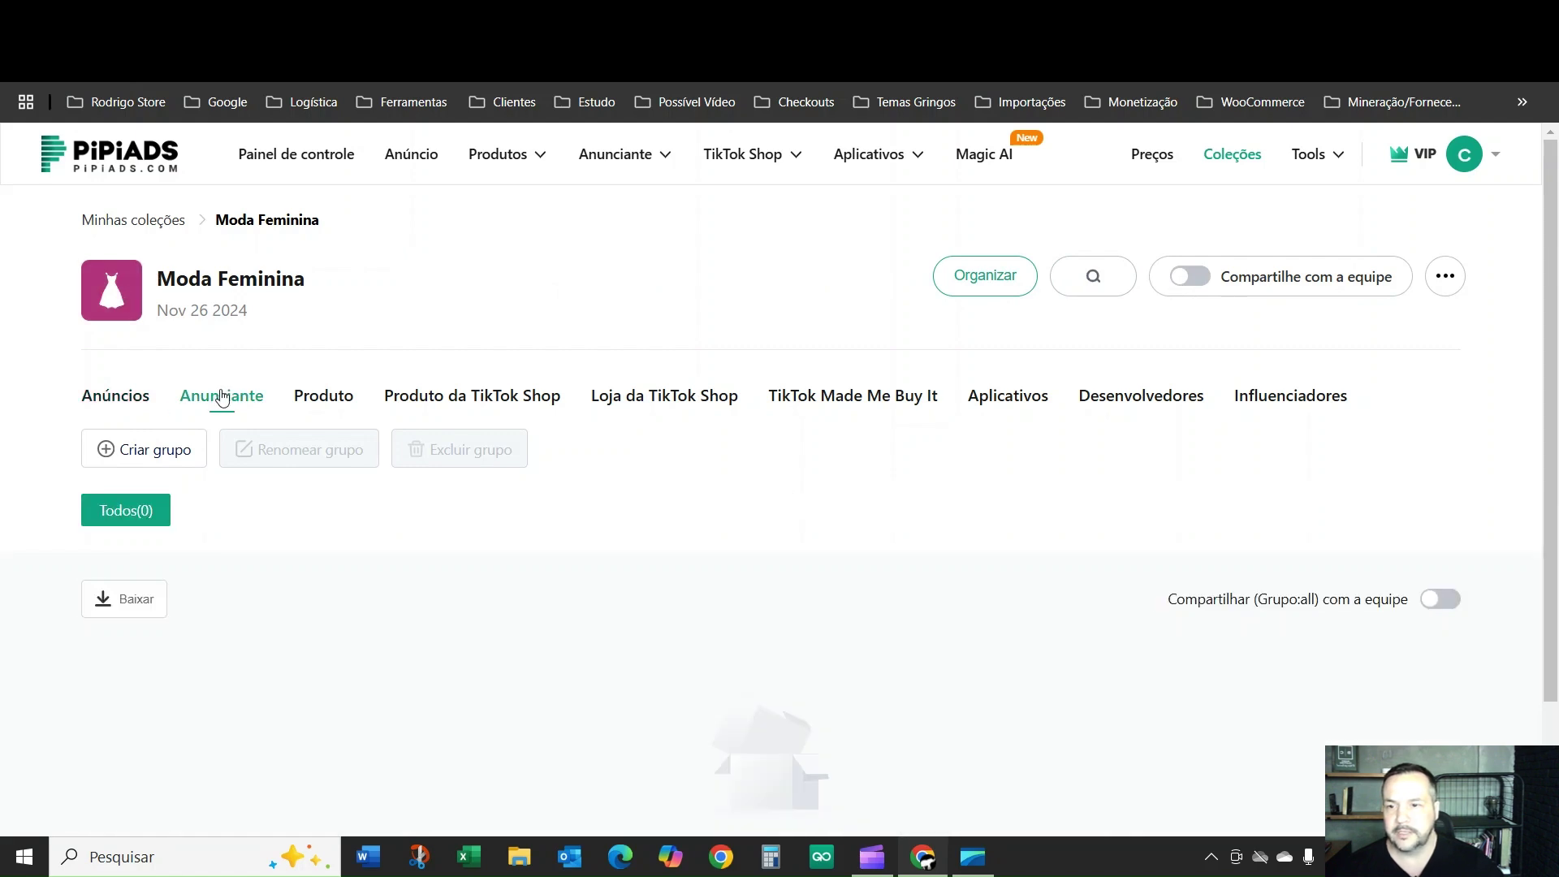
{"action": "left_click", "coordinate": [312, 398]}
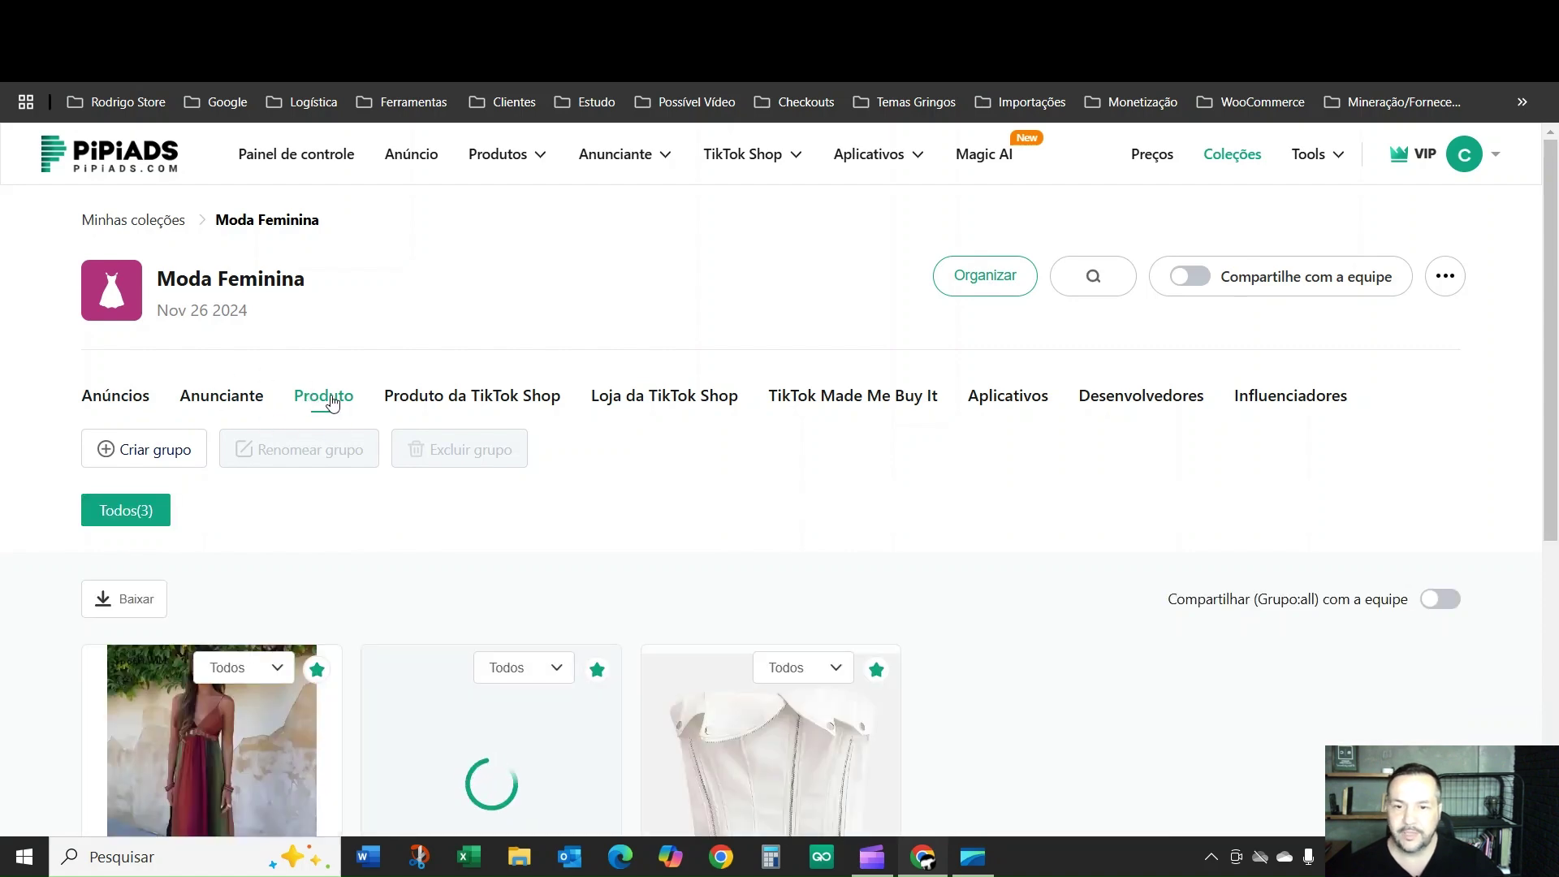
Look through the products saved in the Moda Feminina collection, checking their prices, ad dates, impressions and likes
{"action": "scroll", "coordinate": [495, 477], "scroll_direction": "down", "scroll_amount": 3}
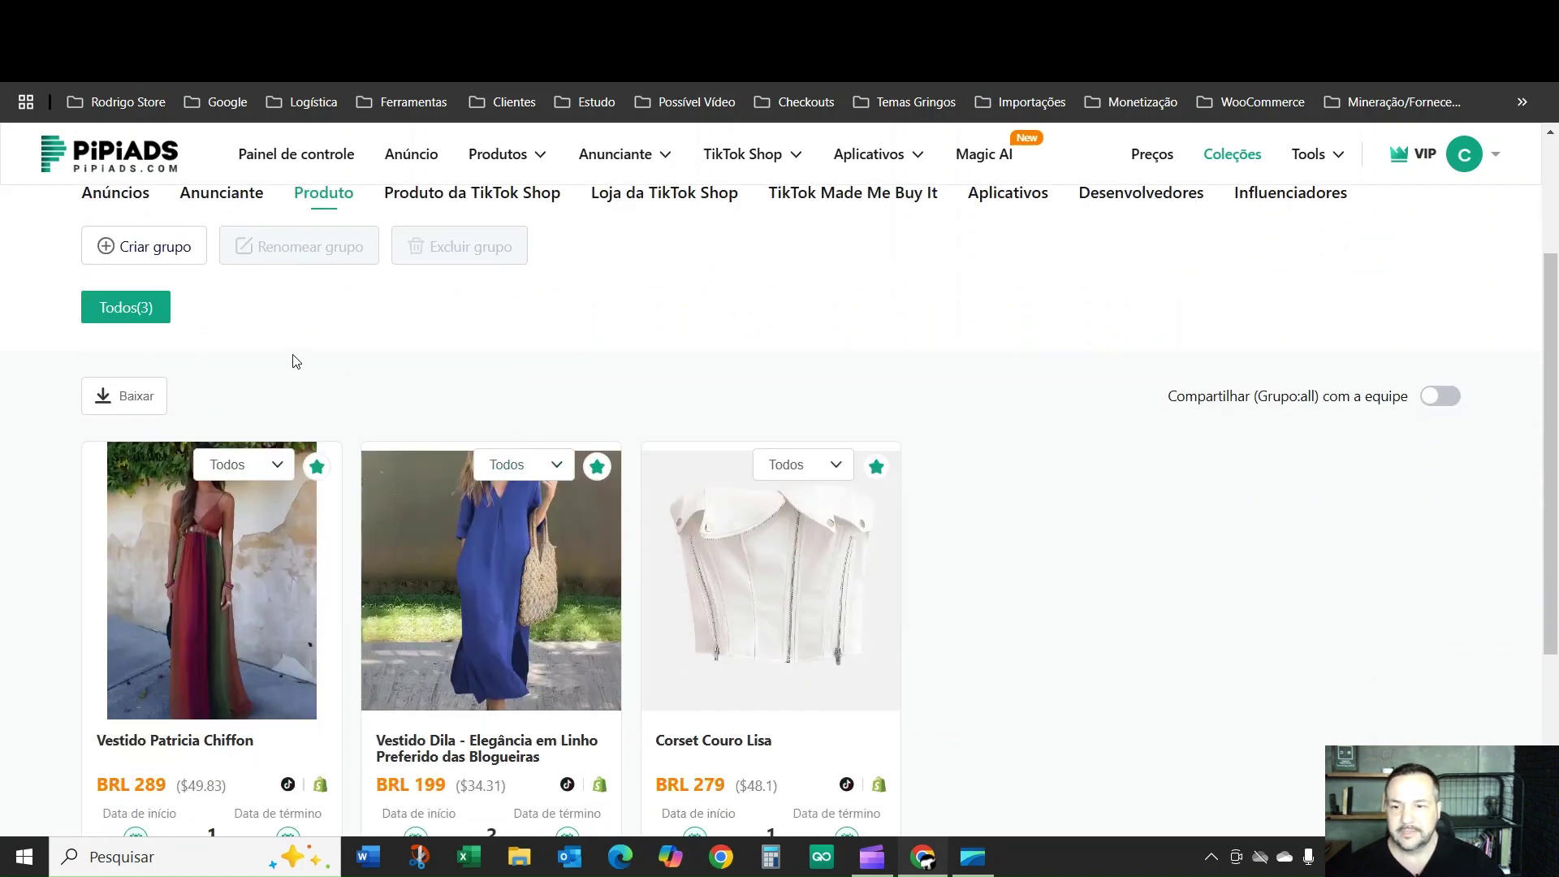
{"action": "scroll", "coordinate": [295, 358], "scroll_direction": "down", "scroll_amount": 3}
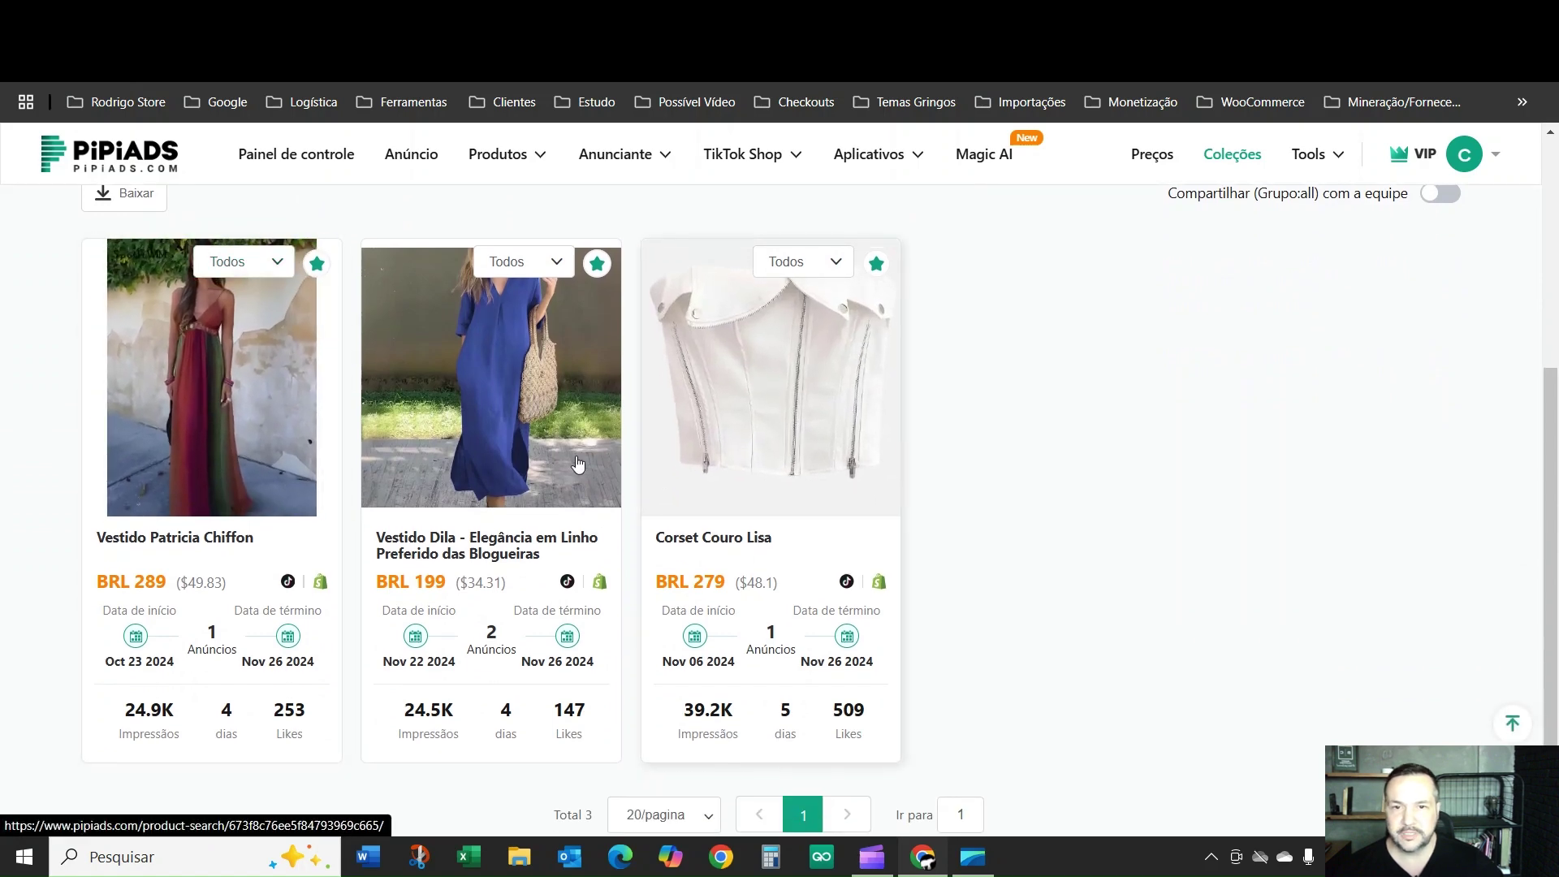
{"action": "scroll", "coordinate": [230, 436], "scroll_direction": "up", "scroll_amount": 1}
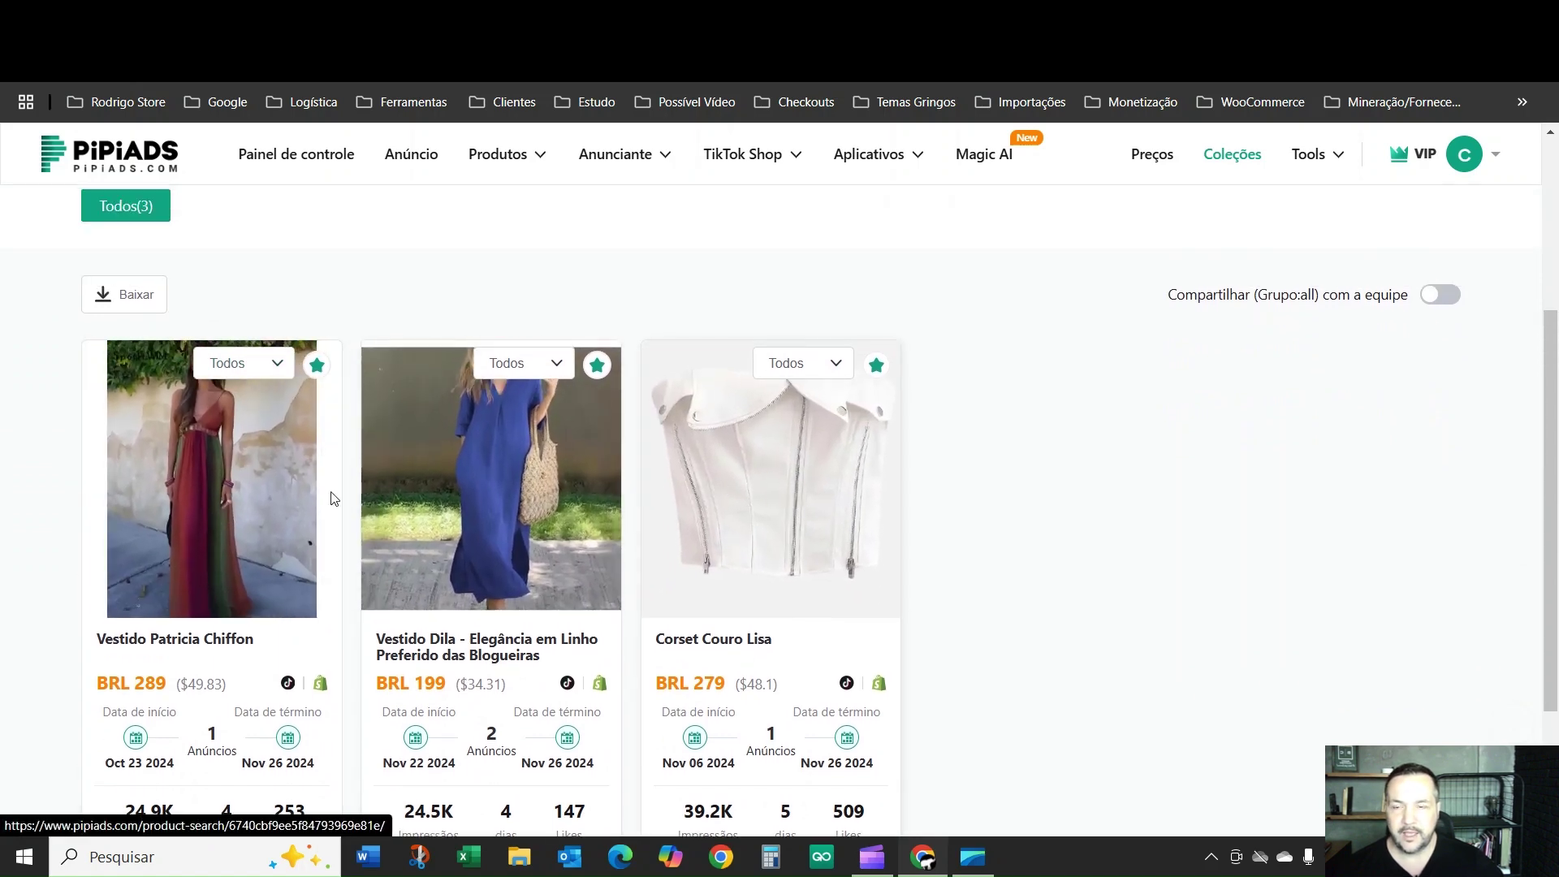
{"action": "scroll", "coordinate": [609, 510], "scroll_direction": "up", "scroll_amount": 3}
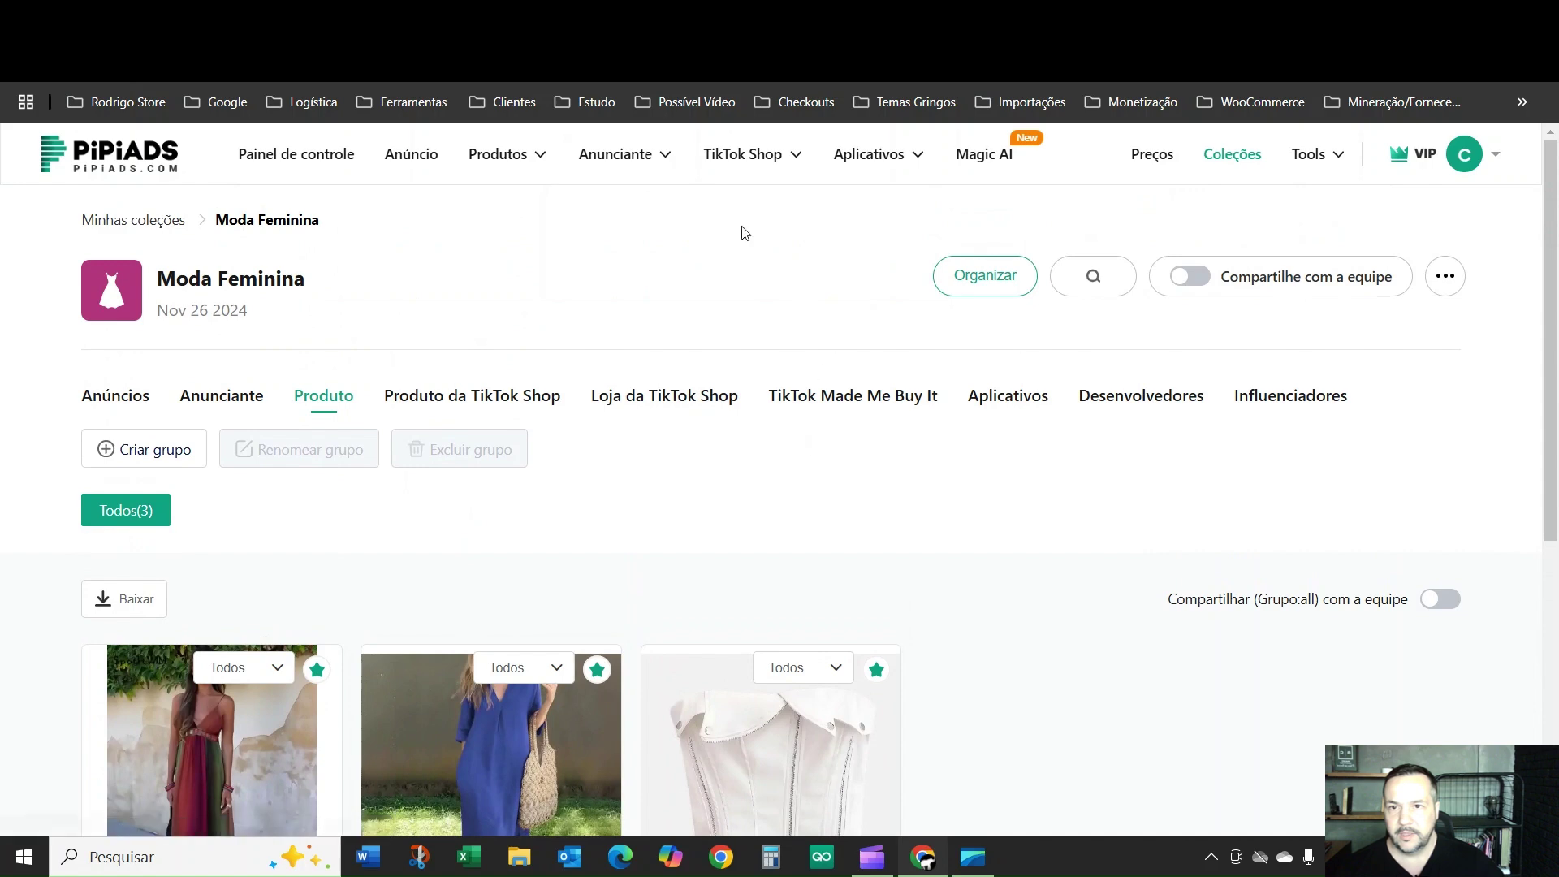
Open the ad product search and load the saved search "Primeira pesquisa moda feminina"
{"action": "mouse_move", "coordinate": [516, 217]}
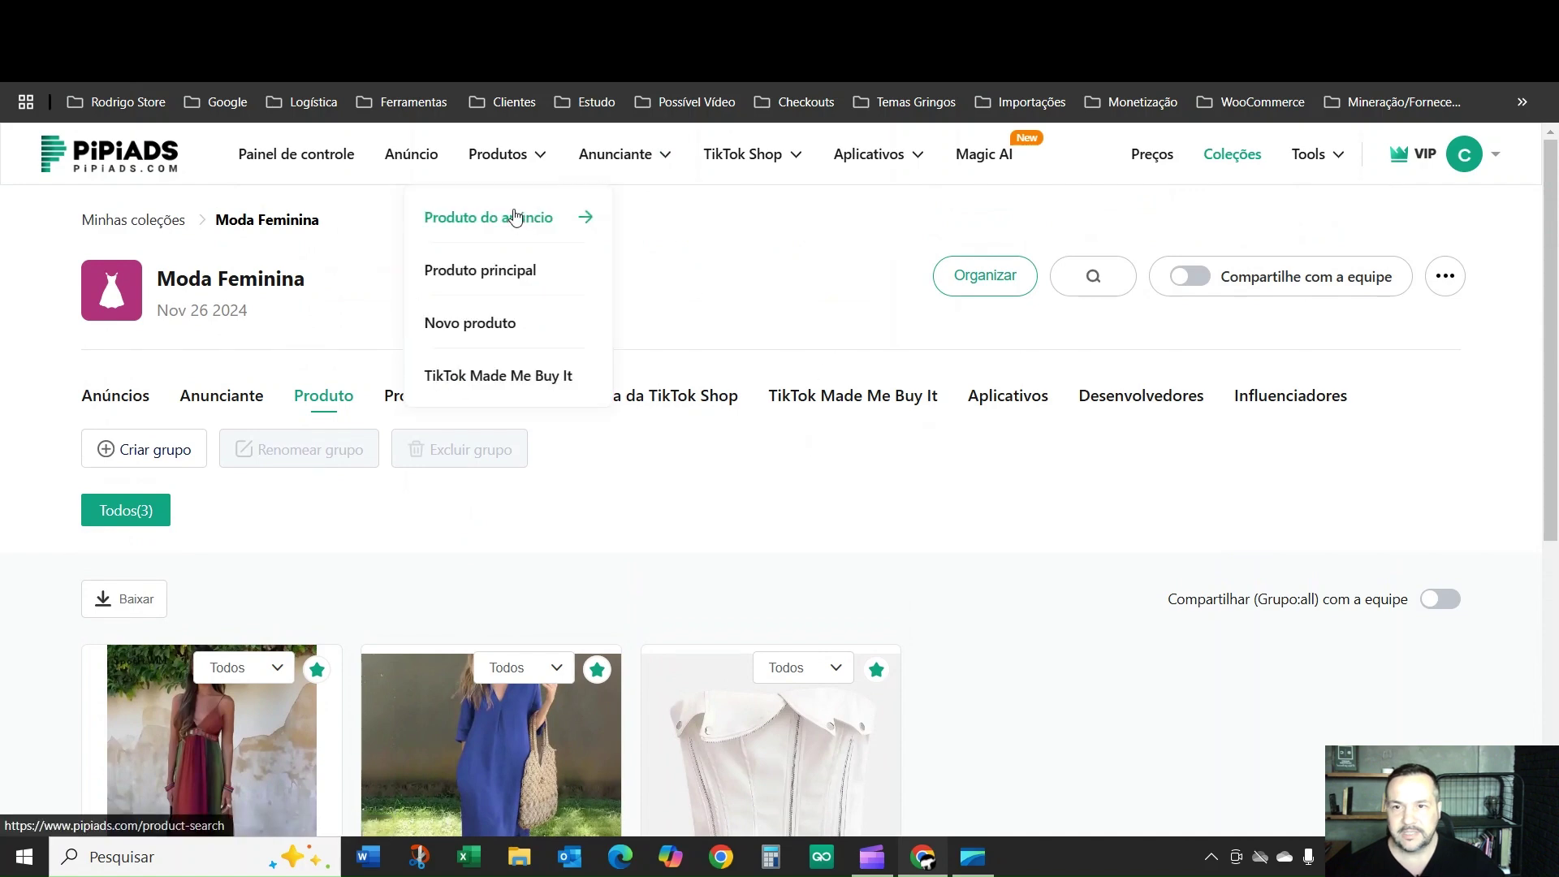
{"action": "left_click", "coordinate": [501, 160]}
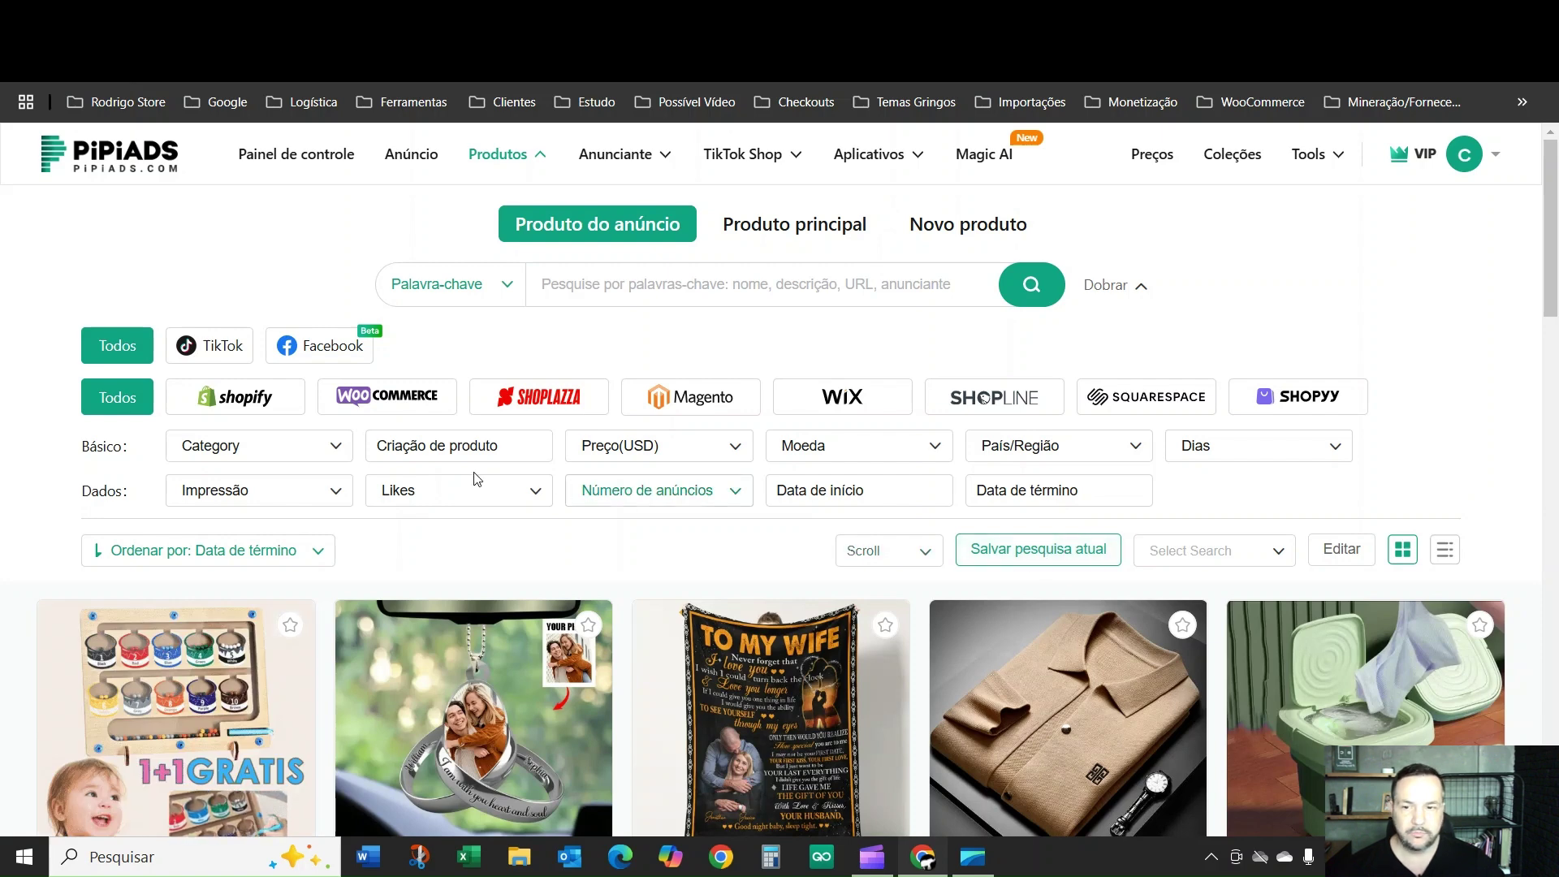
{"action": "left_click", "coordinate": [1220, 551]}
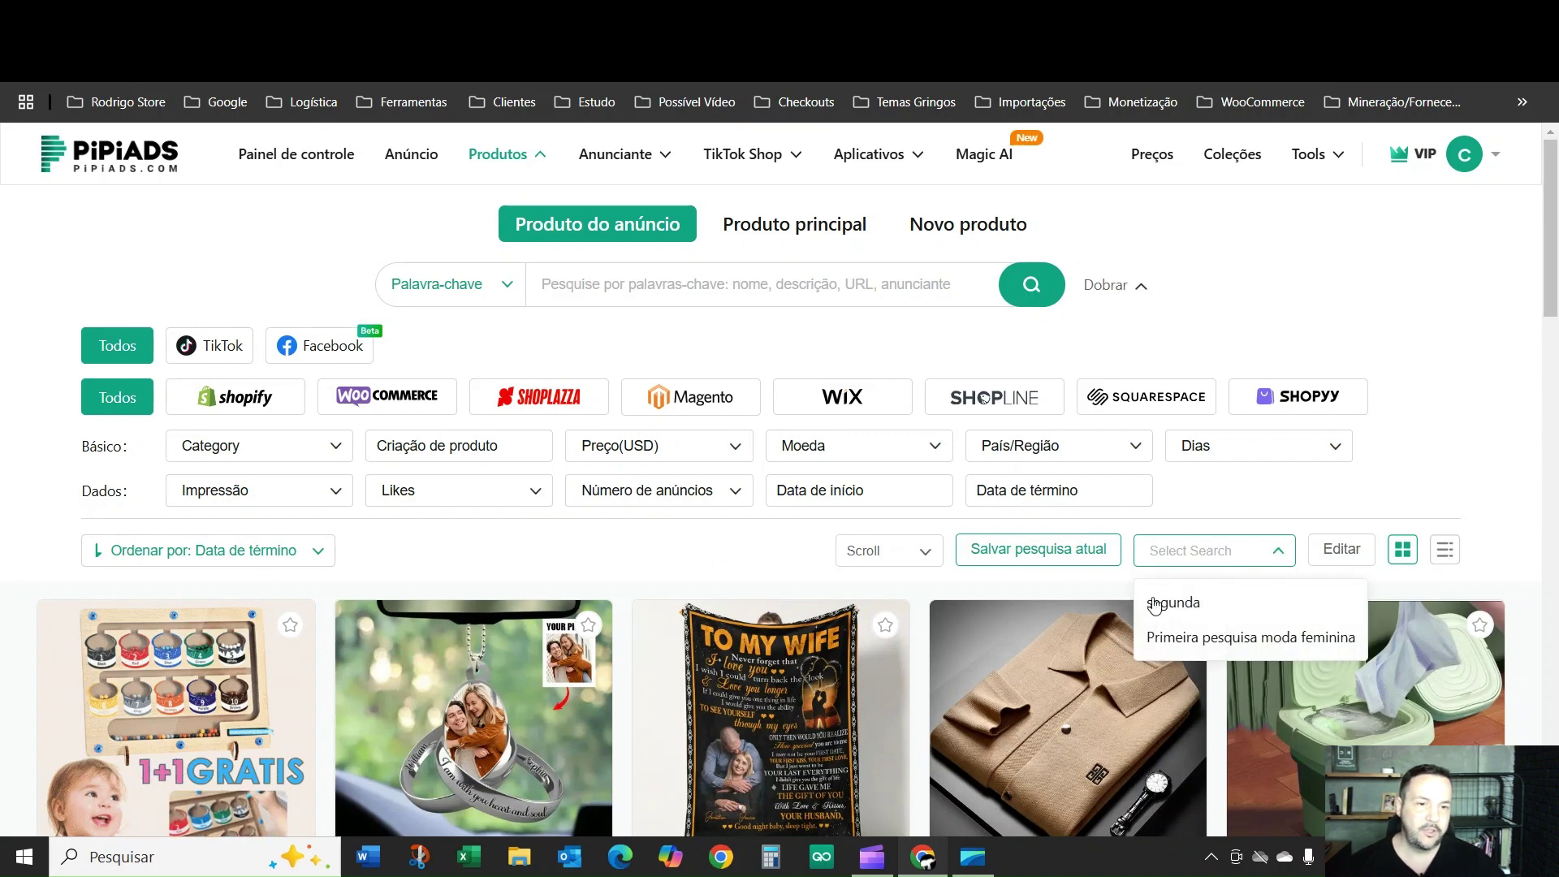
{"action": "left_click", "coordinate": [1211, 641]}
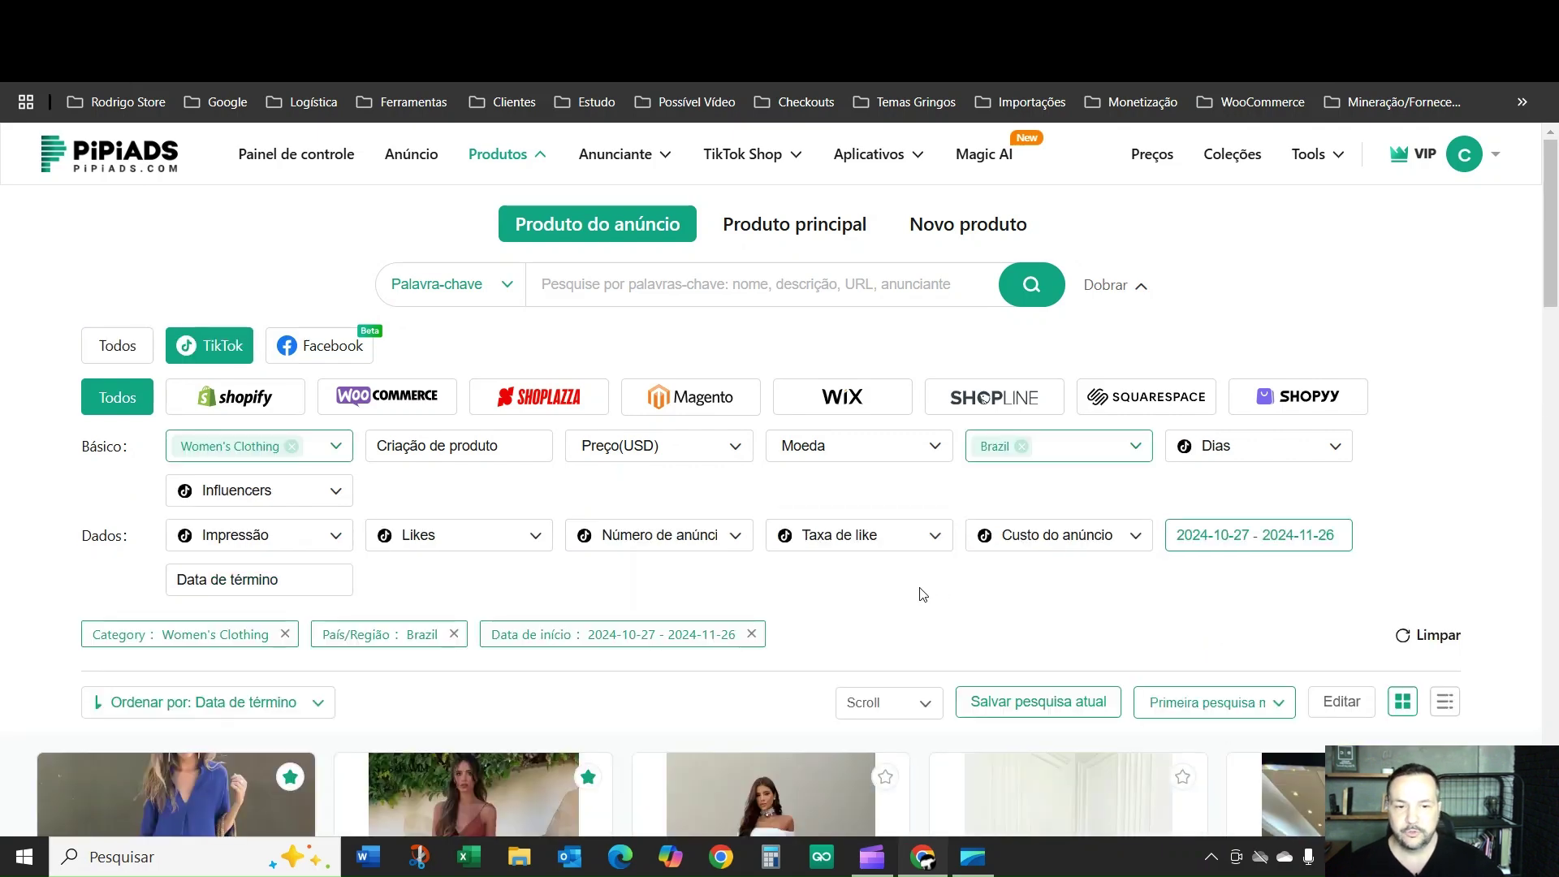
{"action": "scroll", "coordinate": [899, 585], "scroll_direction": "down", "scroll_amount": 2}
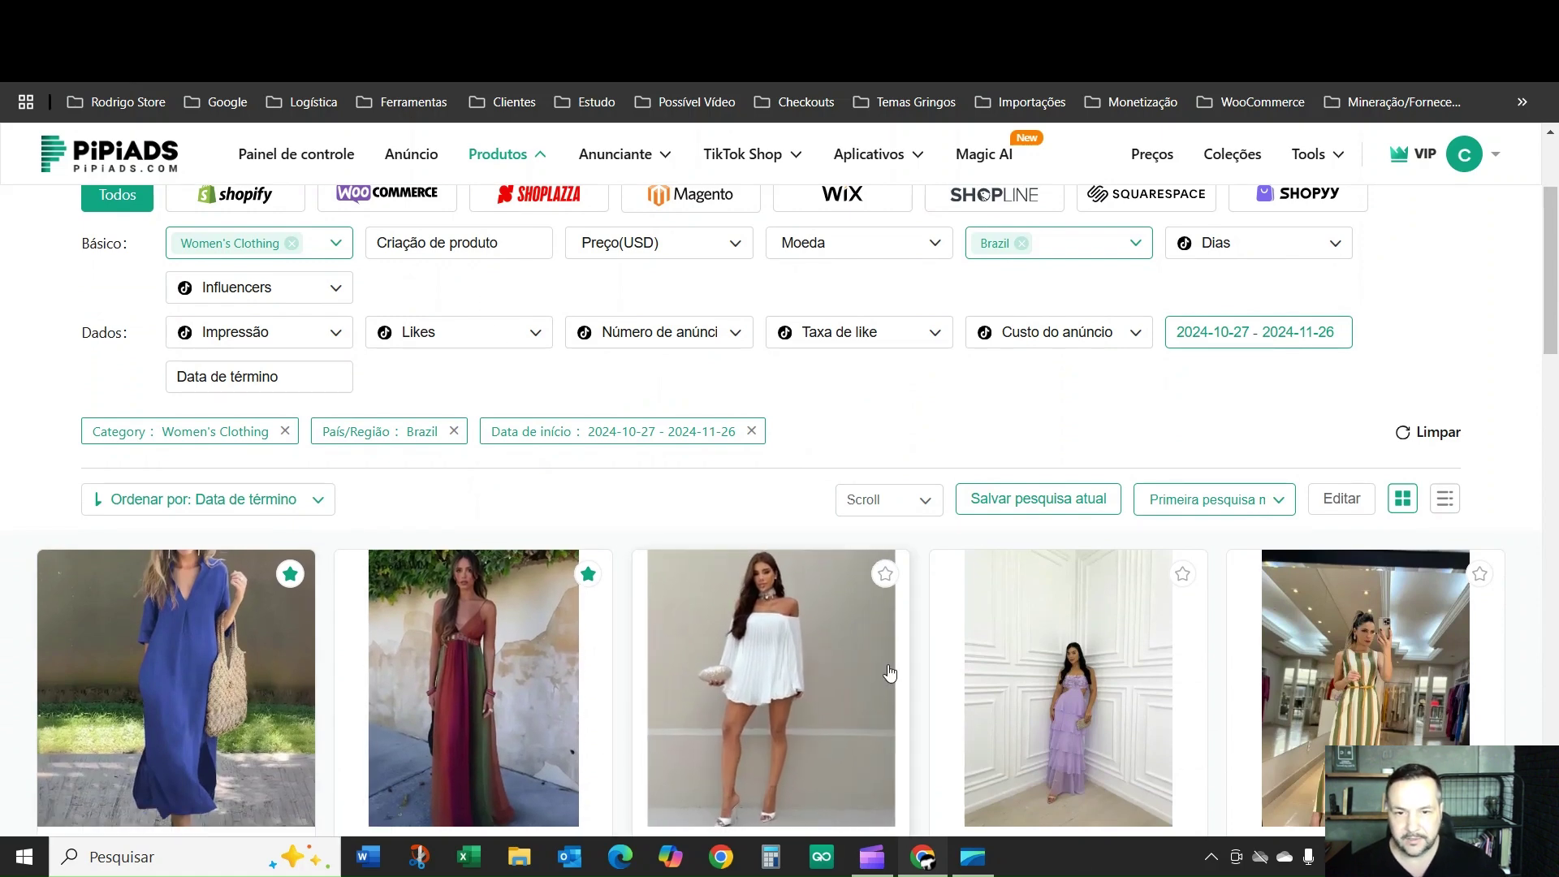
Switch to the NovaaLab store page, dismiss its discount offer and look through the Novoral Care Pro sales page
{"action": "key", "text": "alt+Left"}
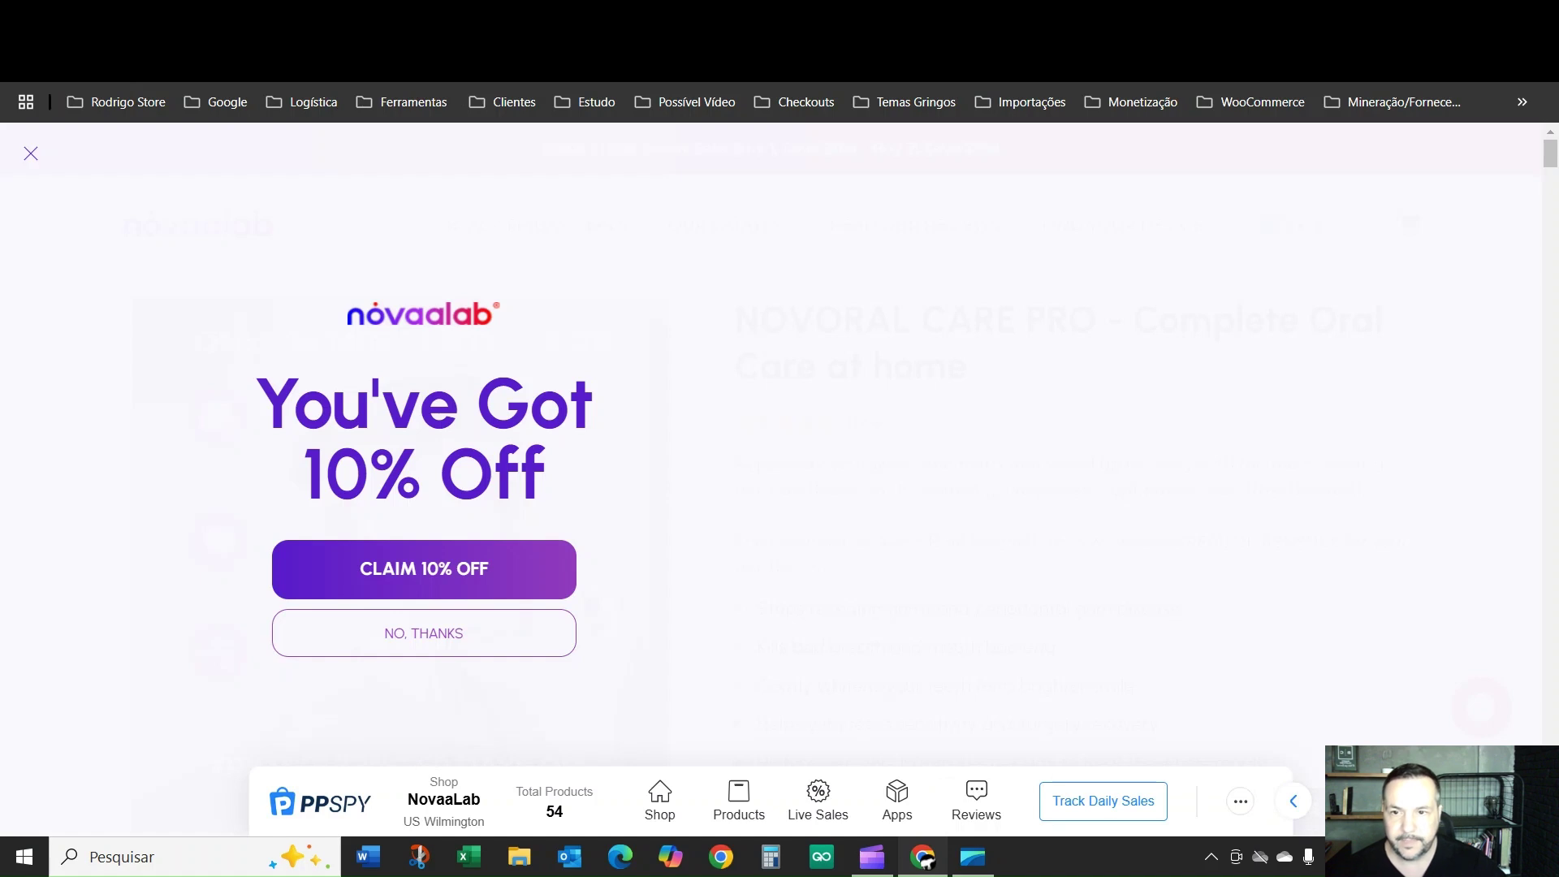
{"action": "scroll", "coordinate": [690, 549], "scroll_direction": "down", "scroll_amount": 5}
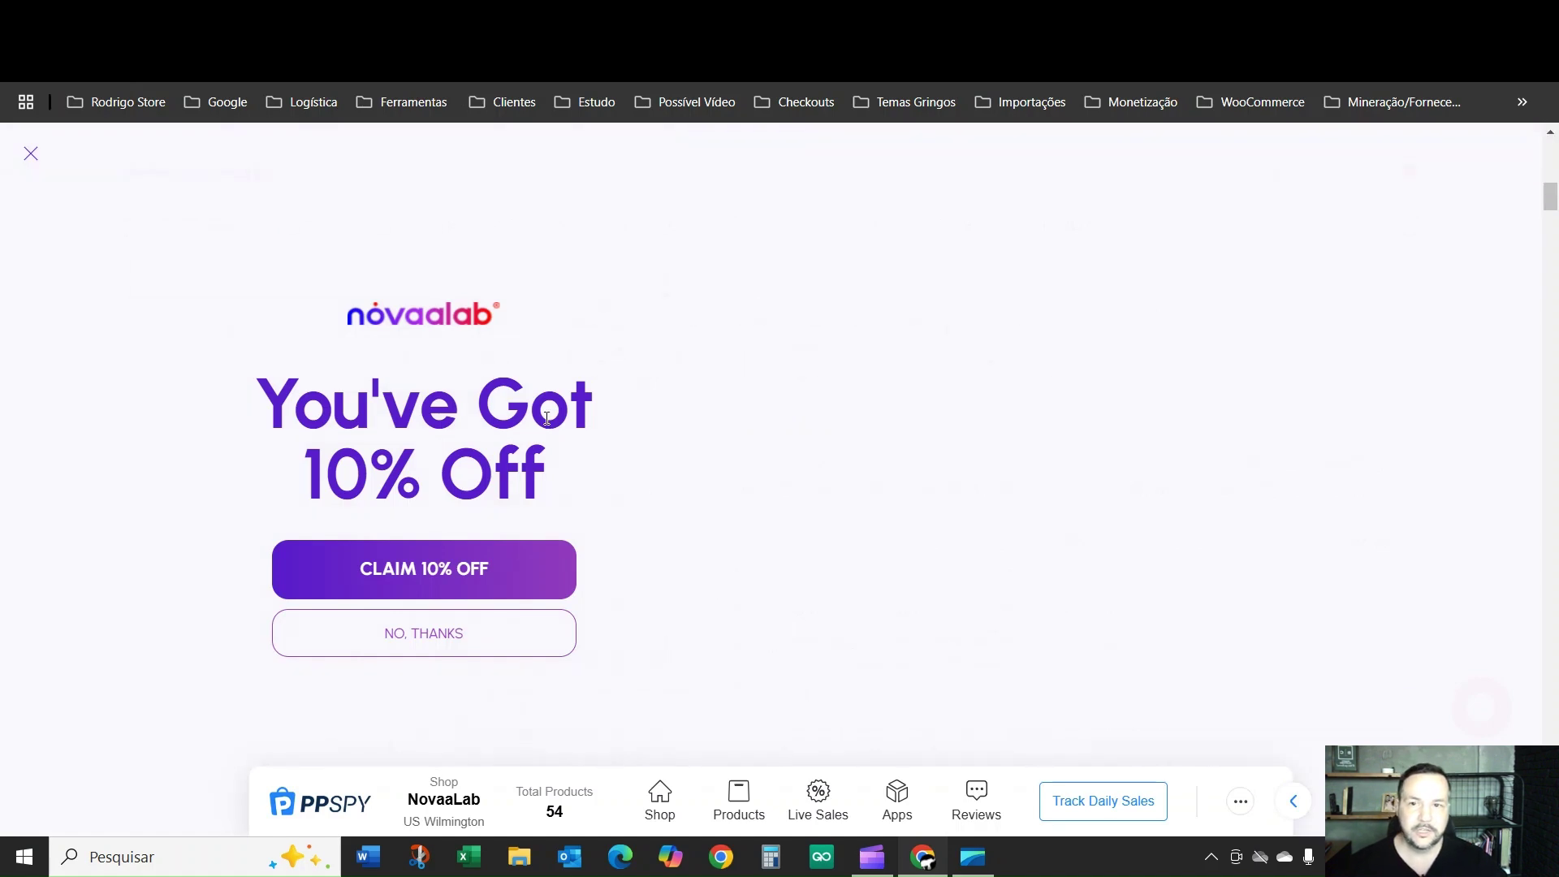
{"action": "left_click", "coordinate": [542, 277]}
{"action": "scroll", "coordinate": [542, 277], "scroll_direction": "down", "scroll_amount": 3}
{"action": "scroll", "coordinate": [536, 280], "scroll_direction": "up", "scroll_amount": 10}
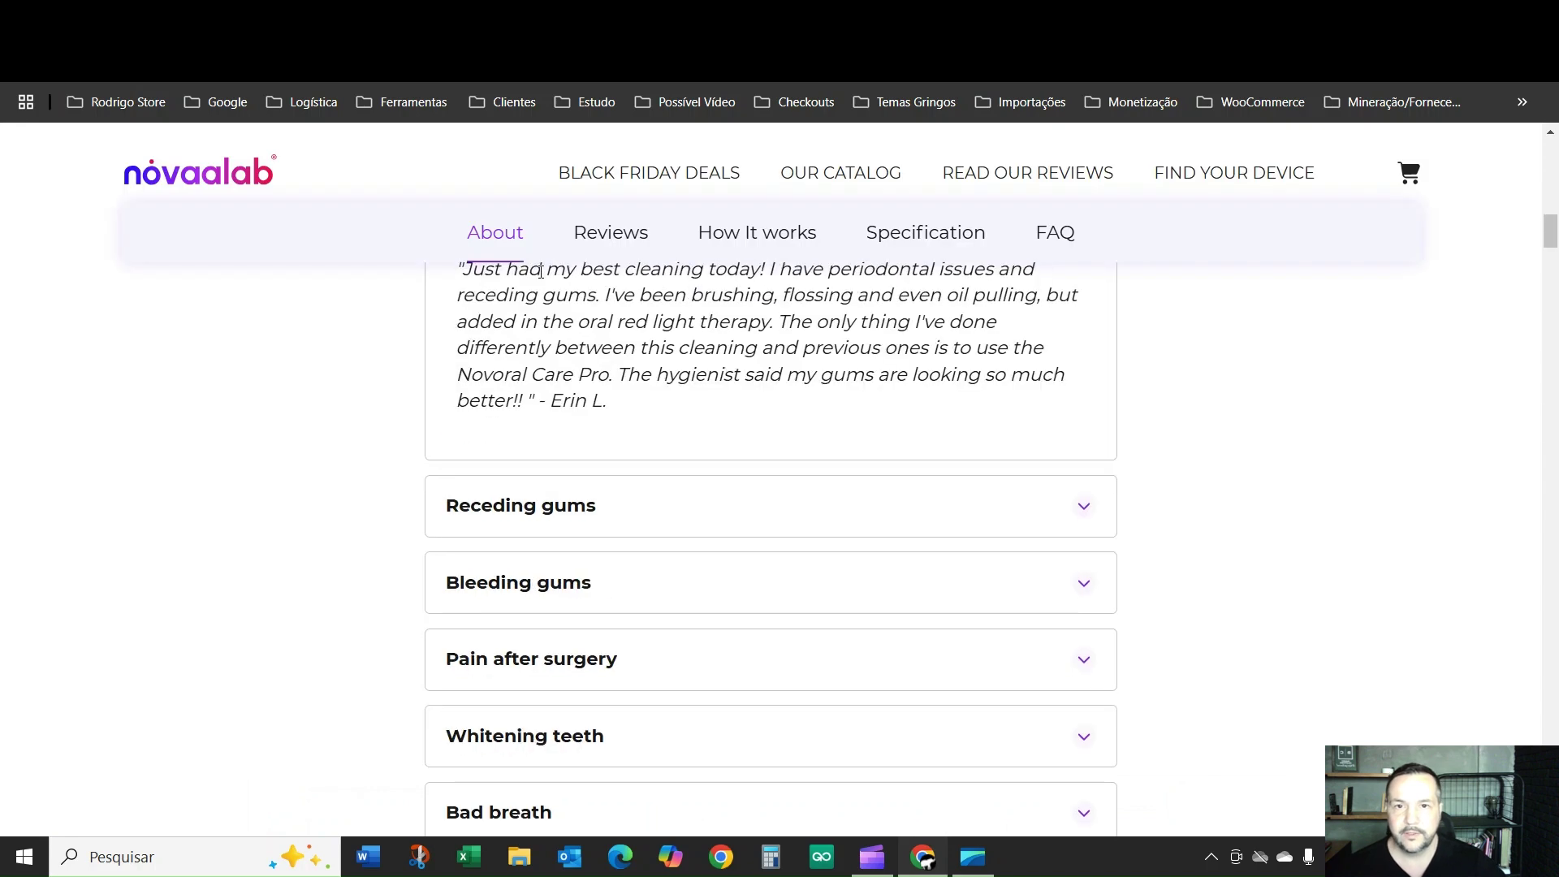
{"action": "scroll", "coordinate": [569, 374], "scroll_direction": "down", "scroll_amount": 3}
{"action": "scroll", "coordinate": [540, 398], "scroll_direction": "up", "scroll_amount": 5}
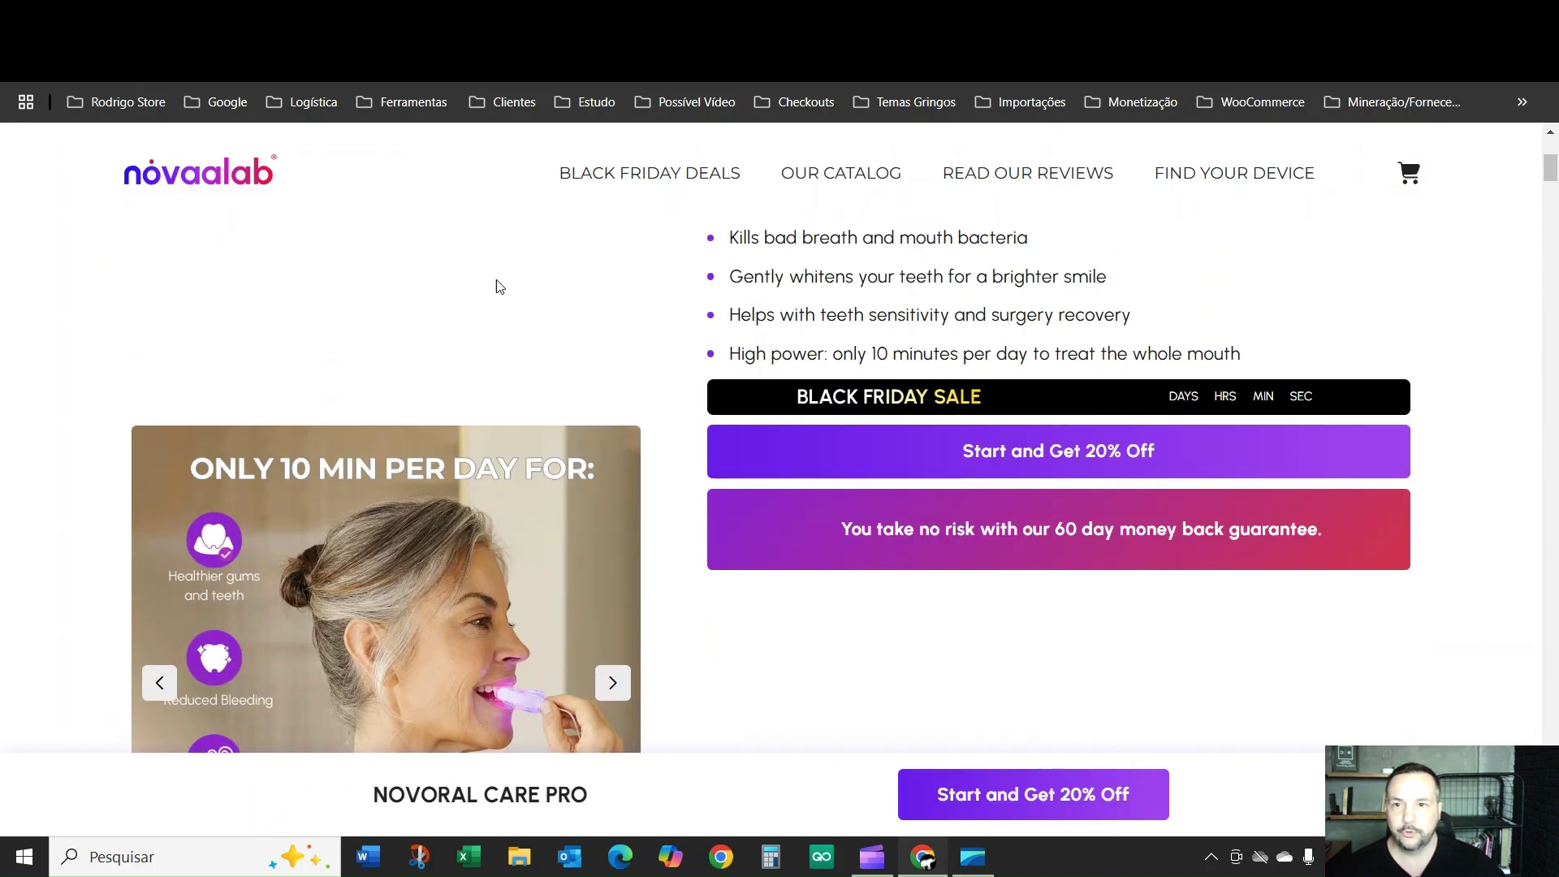
Compare the Novoral Care Pro's PiPiADS details with its store page and open the PPSPY Shopify analytics extension for the store
{"action": "left_click", "coordinate": [306, 84]}
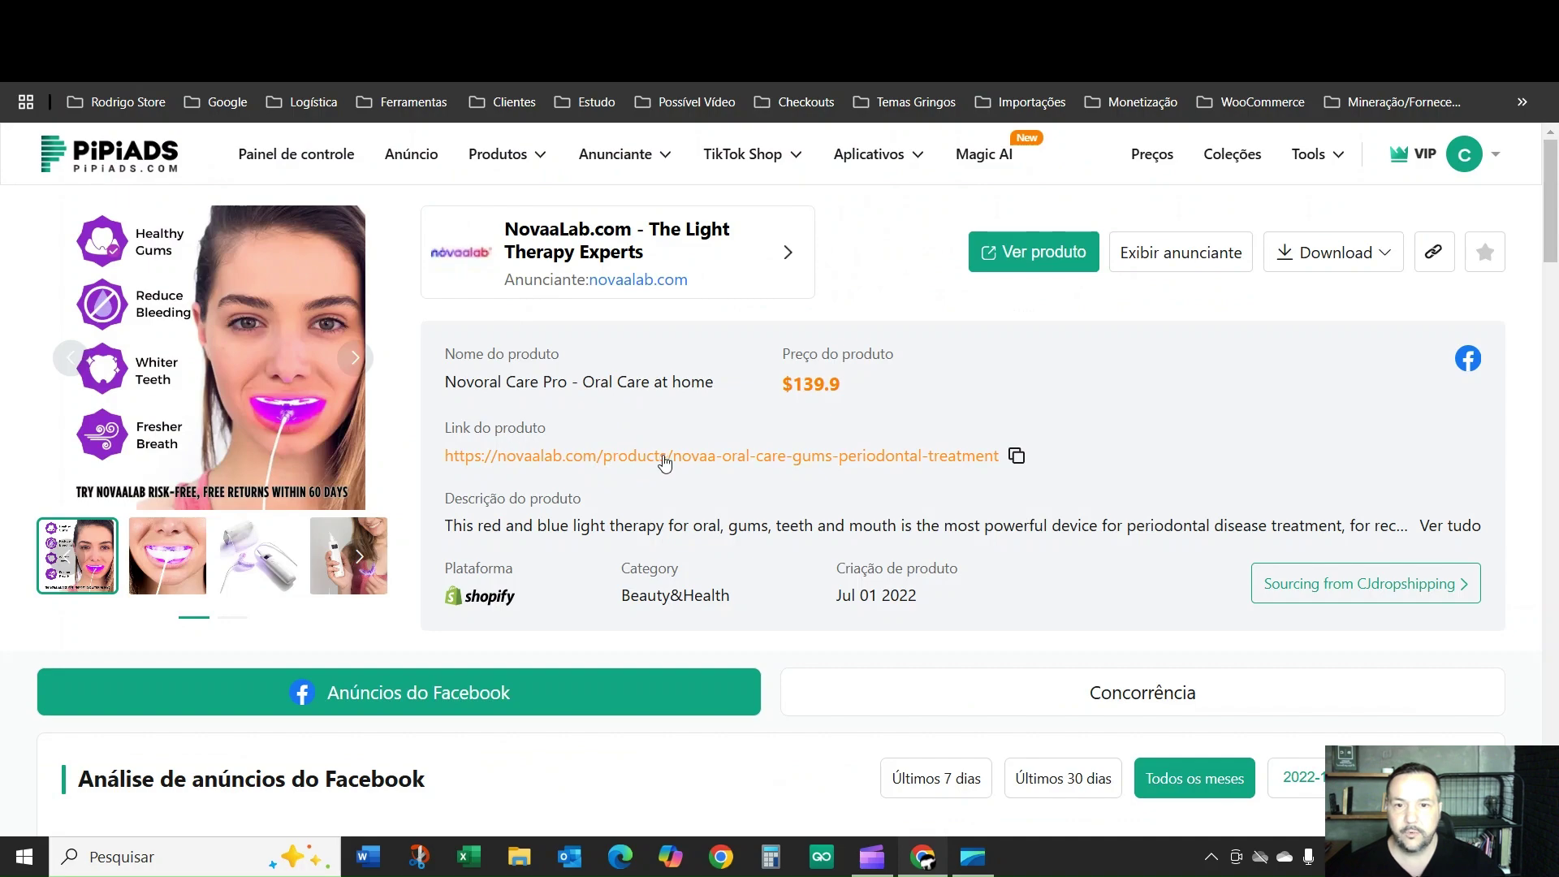
{"action": "key", "text": "ctrl+Tab"}
{"action": "scroll", "coordinate": [491, 382], "scroll_direction": "up", "scroll_amount": 5}
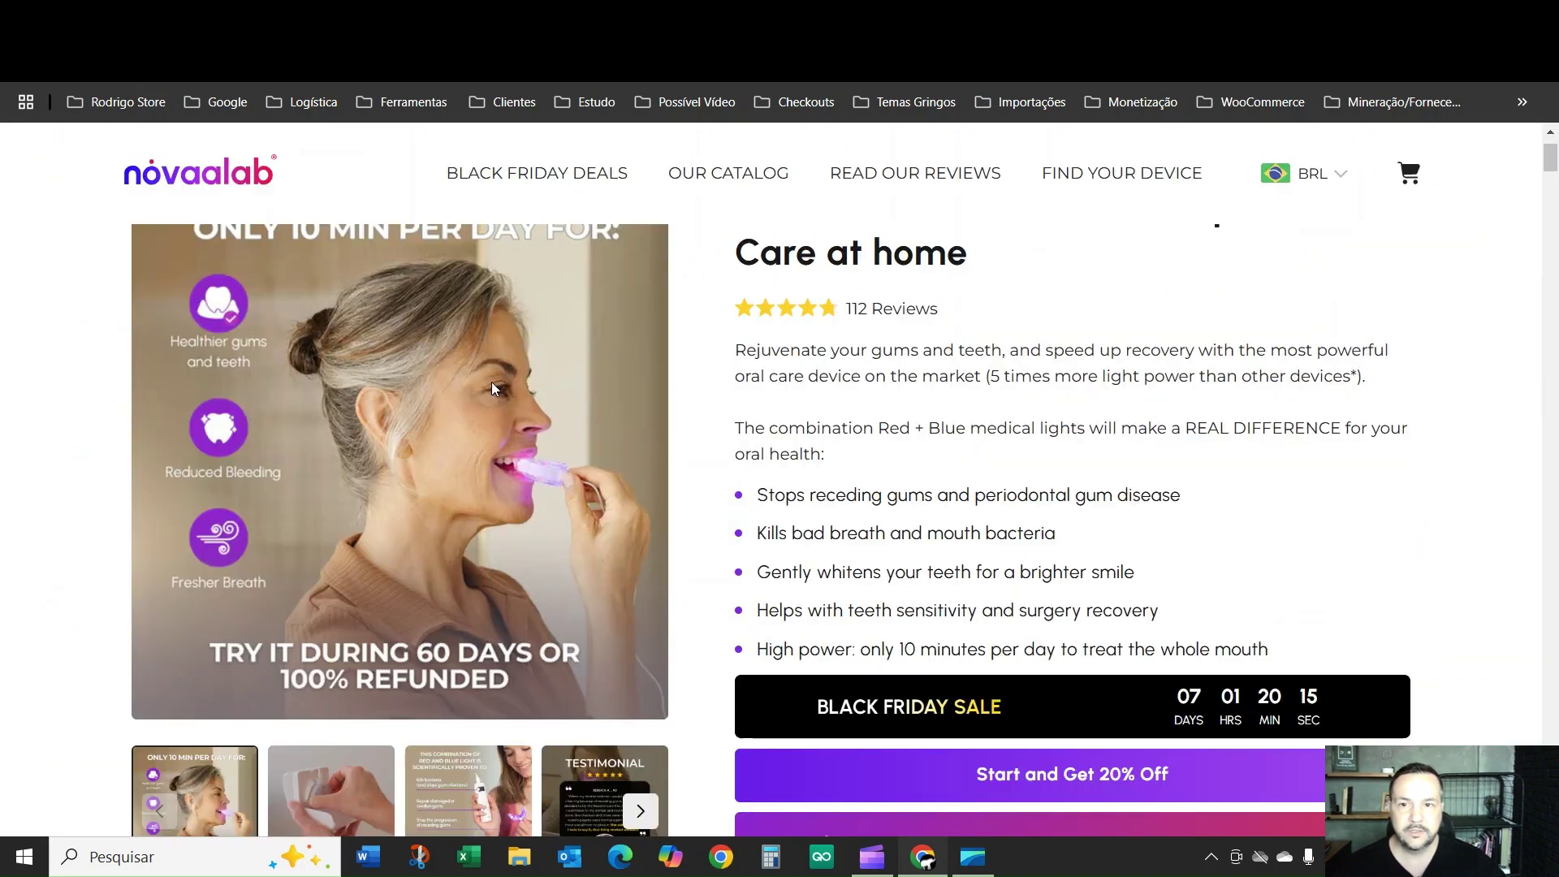
{"action": "scroll", "coordinate": [486, 405], "scroll_direction": "down", "scroll_amount": 4}
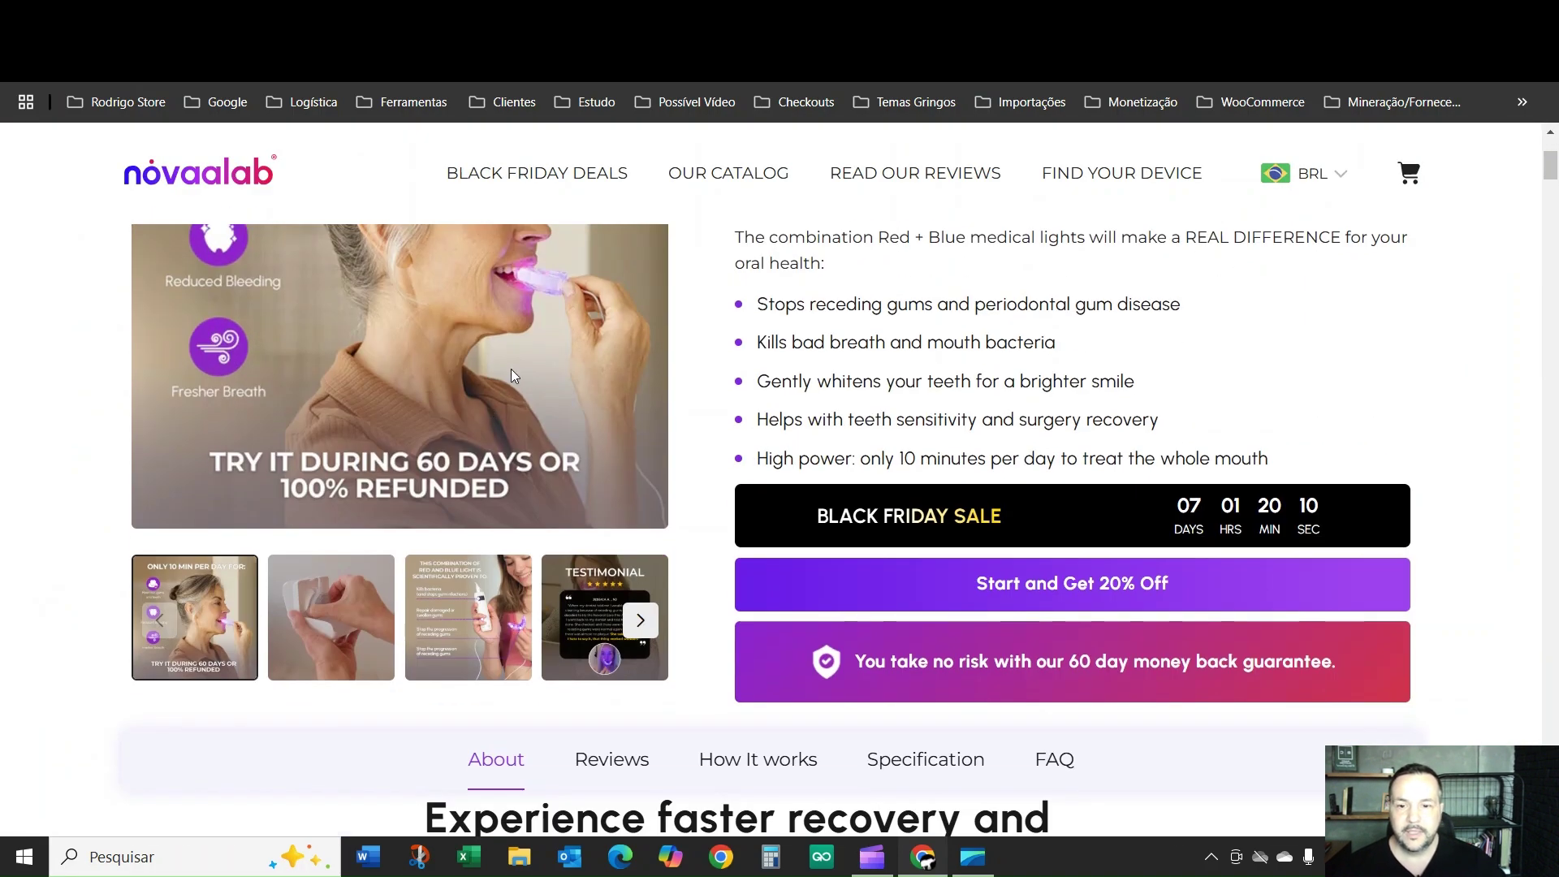
{"action": "scroll", "coordinate": [514, 359], "scroll_direction": "down", "scroll_amount": 1}
{"action": "scroll", "coordinate": [514, 366], "scroll_direction": "up", "scroll_amount": 4}
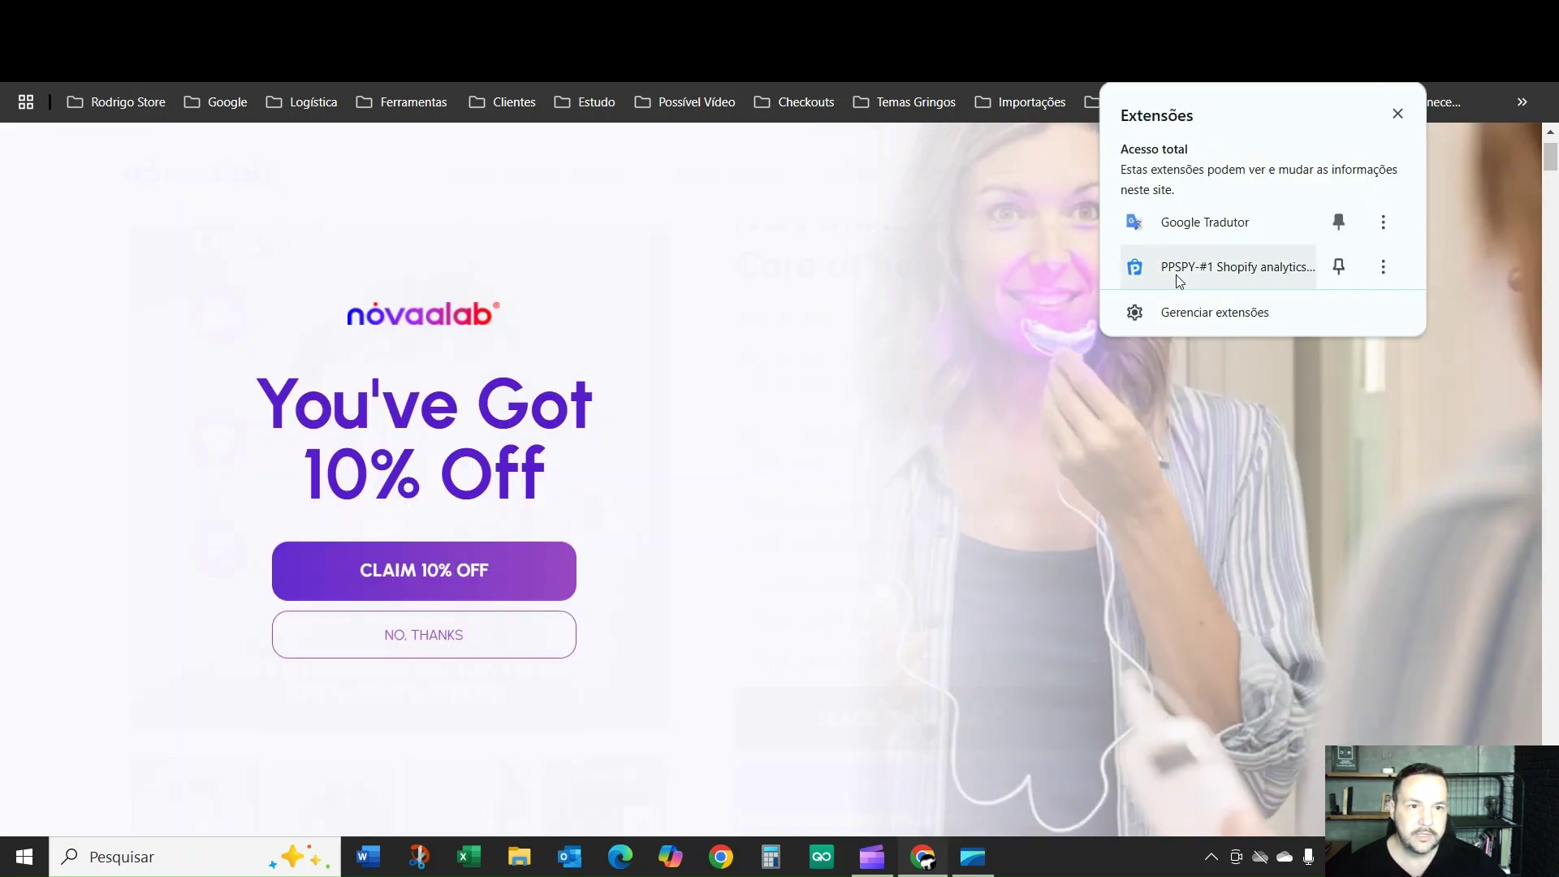
{"action": "left_click", "coordinate": [1176, 270]}
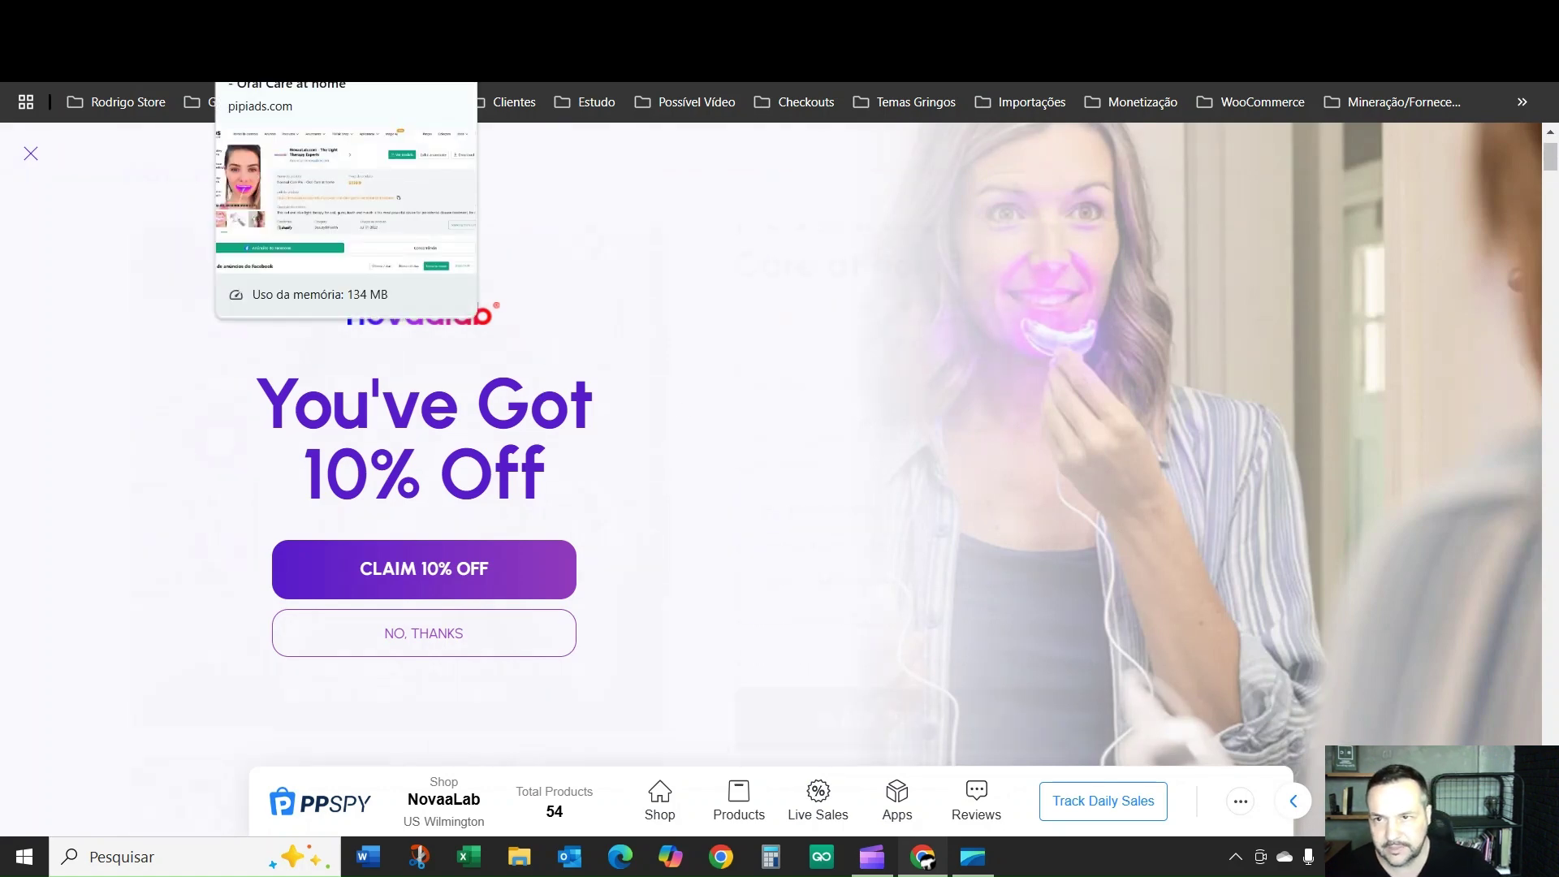
Return to the PiPiADS Women's Clothing product results for Brazil and review their prices, ad counts, impressions and likes
{"action": "left_click", "coordinate": [276, 20]}
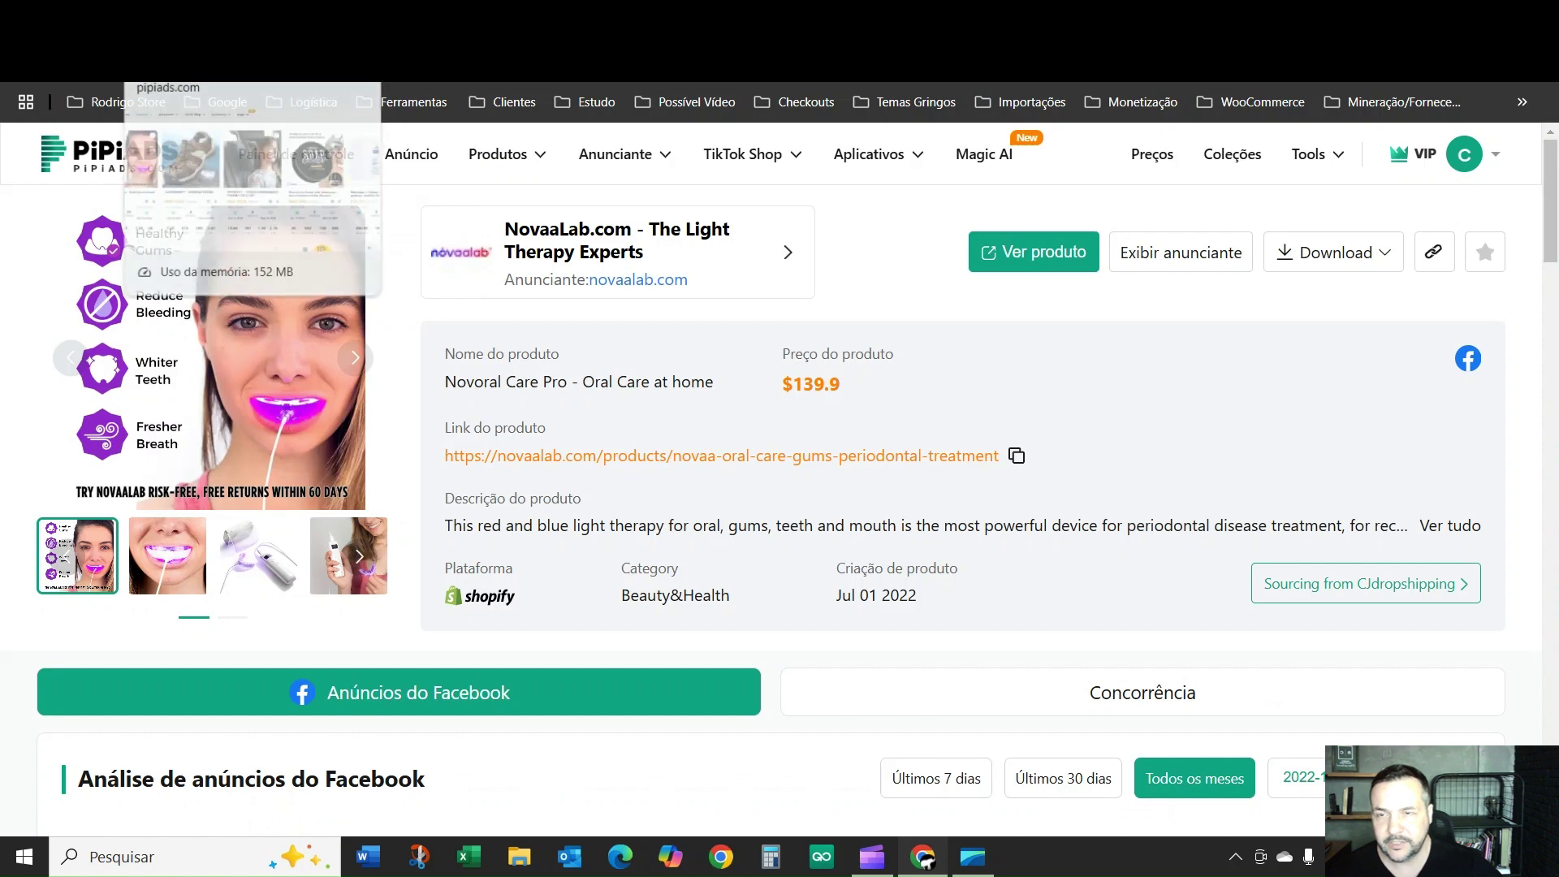
{"action": "left_click", "coordinate": [187, 19]}
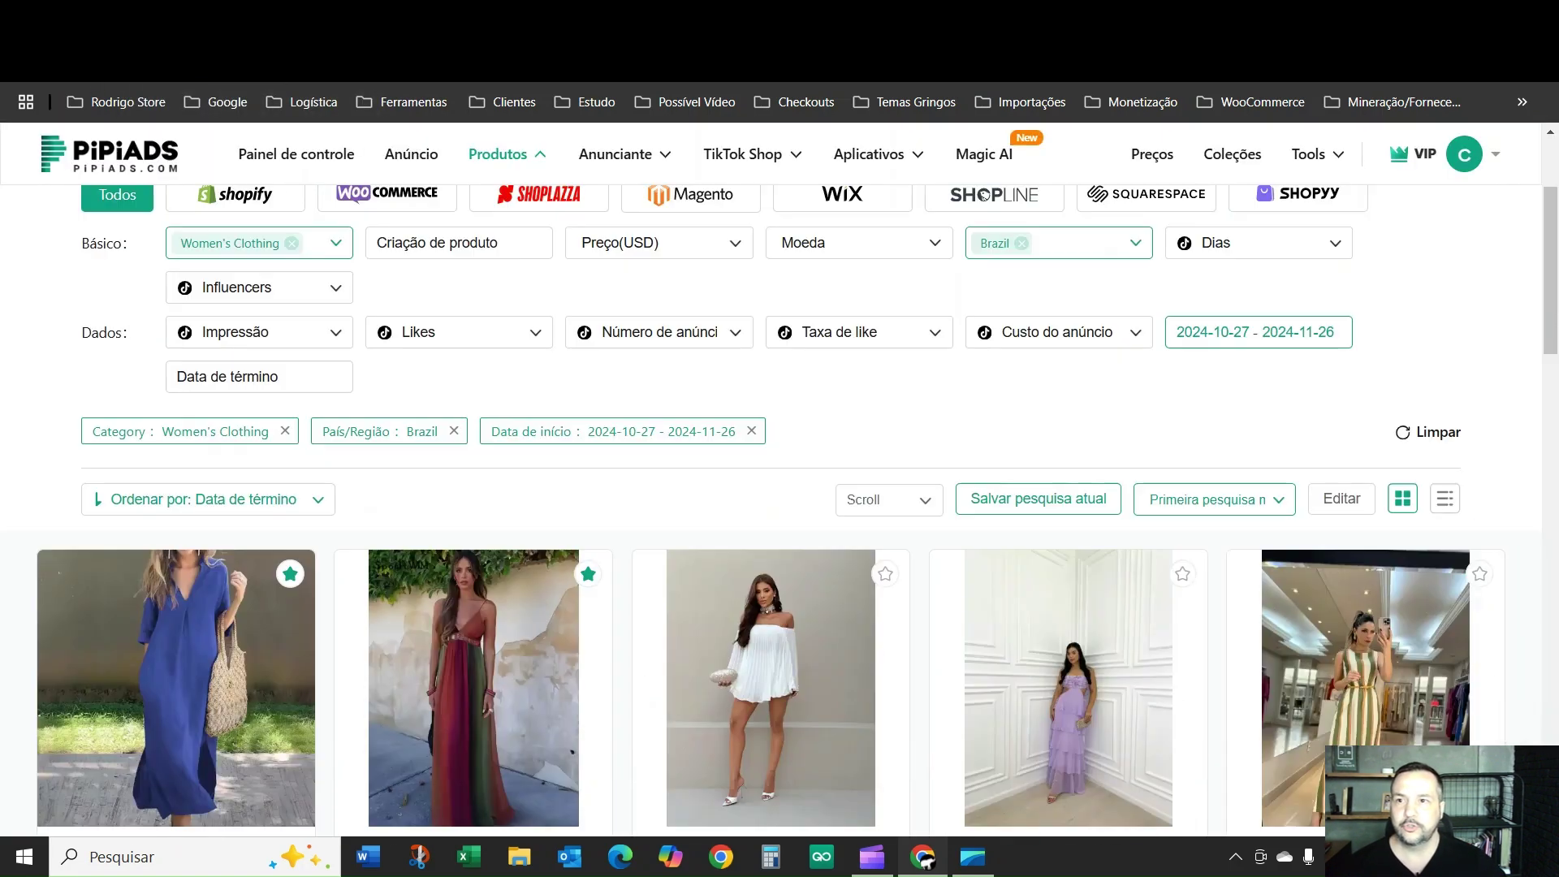
{"action": "scroll", "coordinate": [282, 628], "scroll_direction": "down", "scroll_amount": 2}
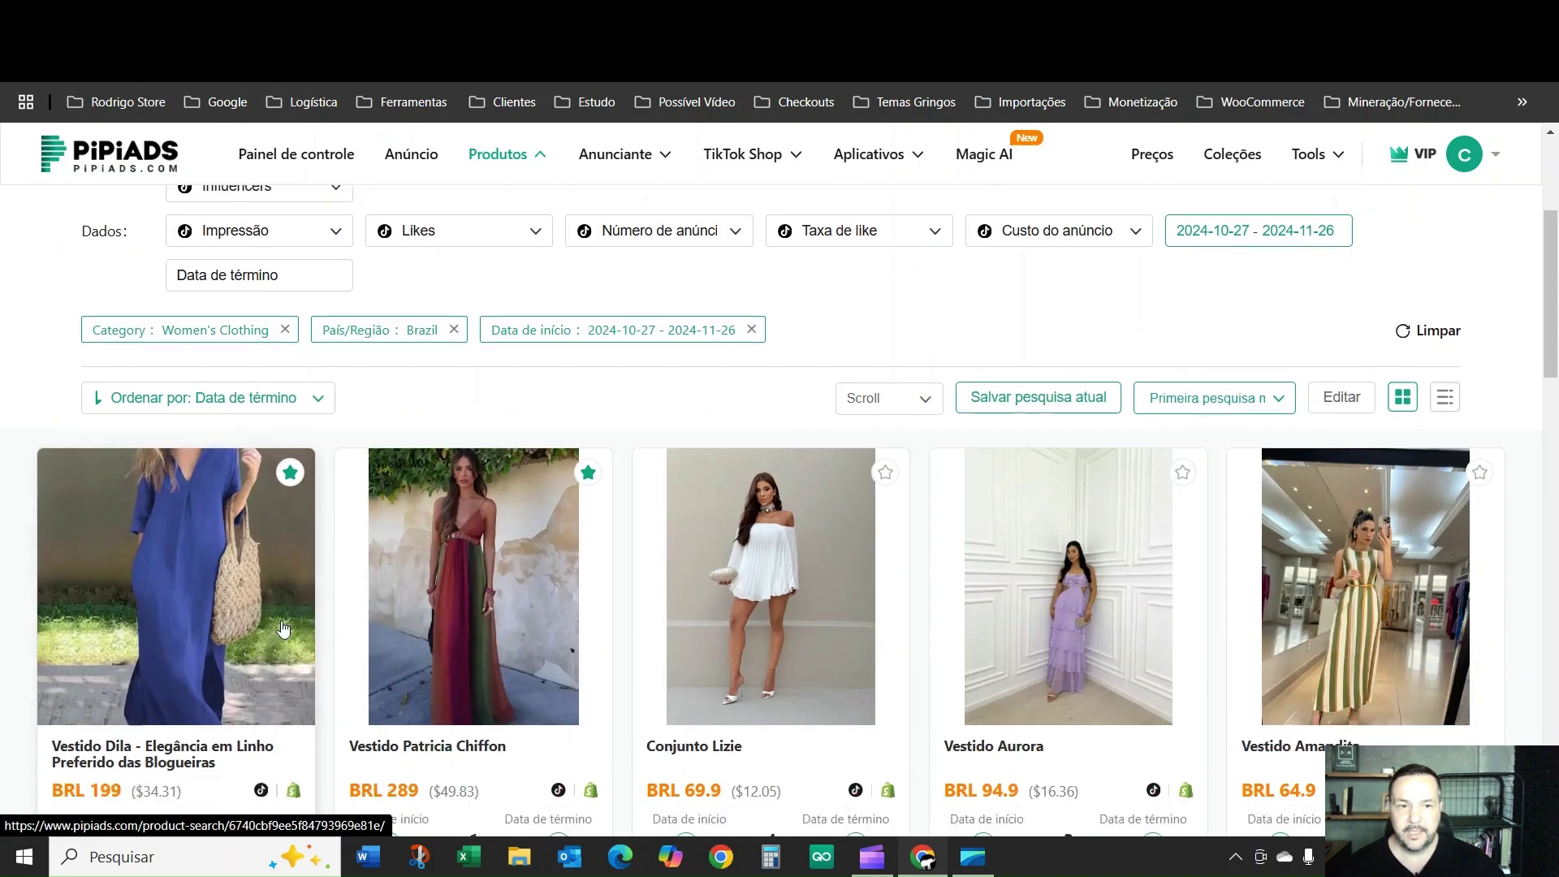
{"action": "scroll", "coordinate": [282, 628], "scroll_direction": "down", "scroll_amount": 9}
{"action": "scroll", "coordinate": [283, 628], "scroll_direction": "up", "scroll_amount": 7}
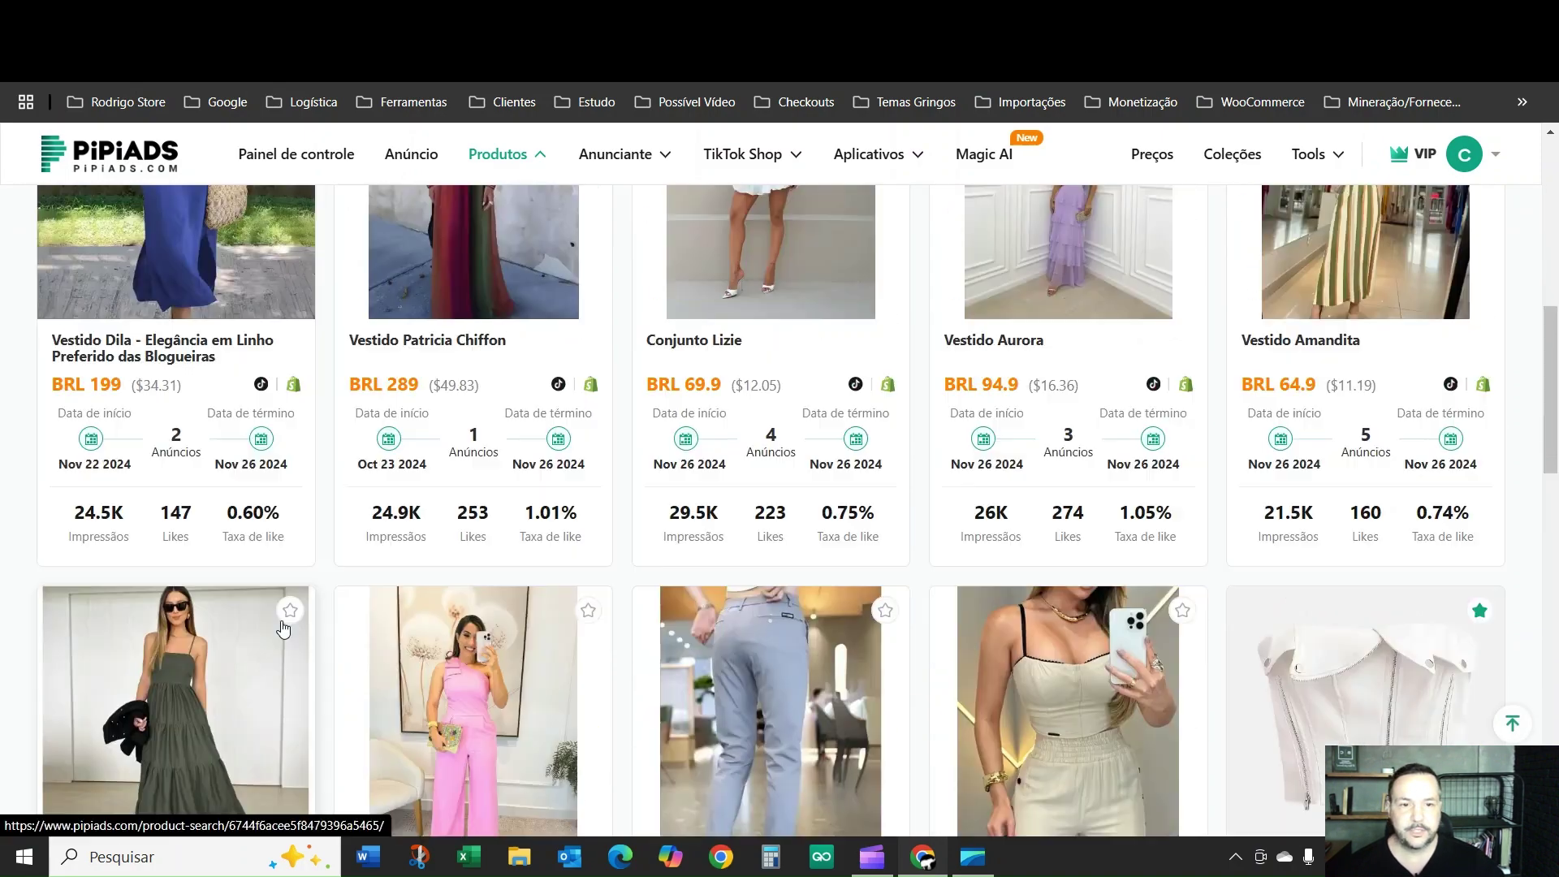
{"action": "scroll", "coordinate": [281, 626], "scroll_direction": "up", "scroll_amount": 4}
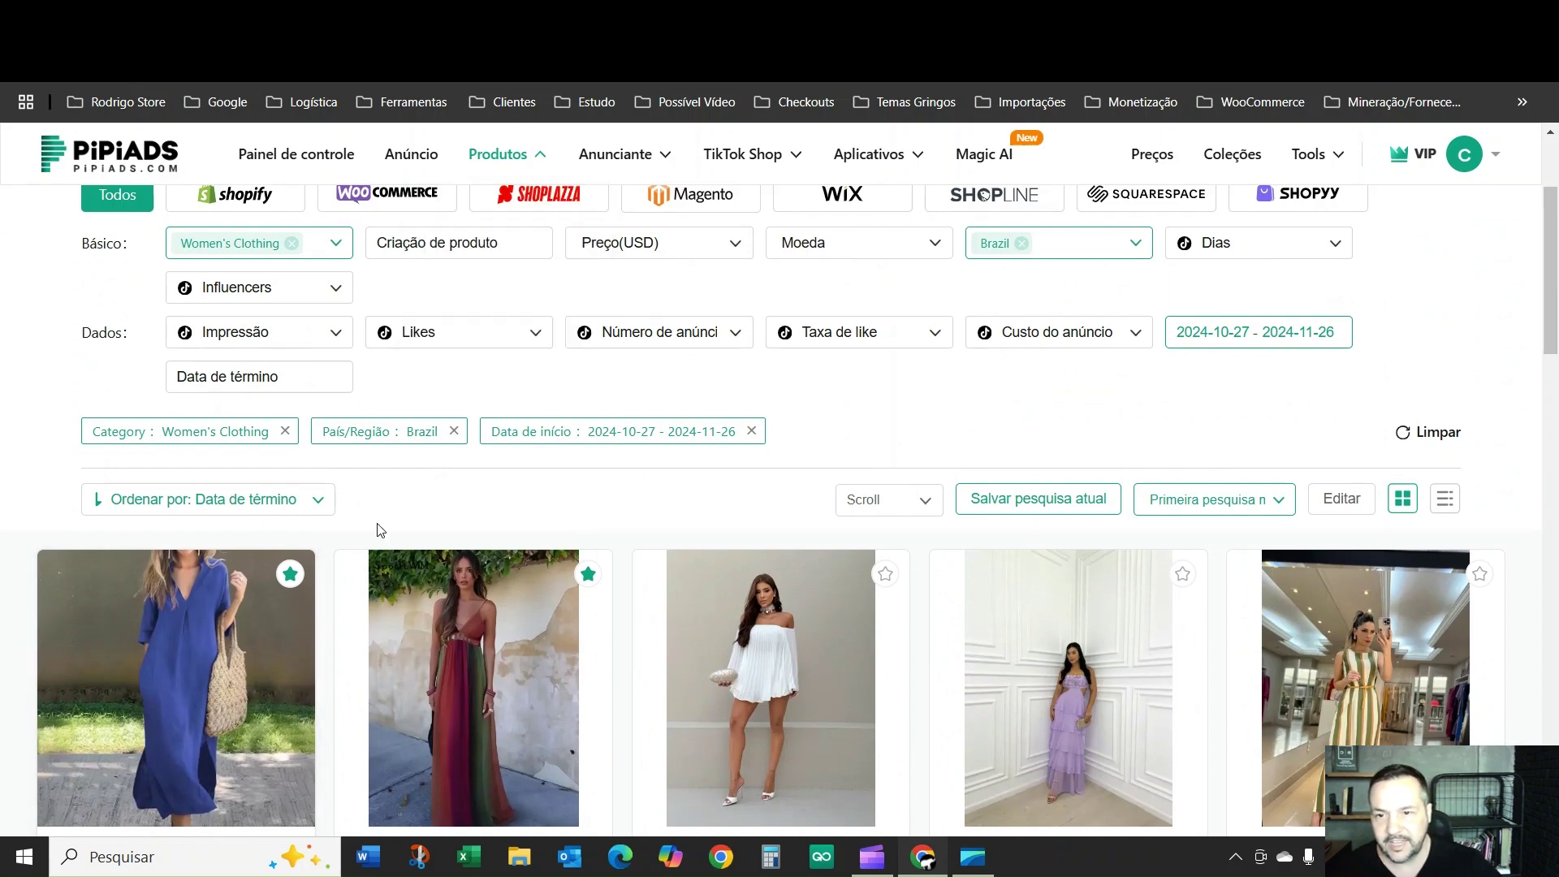
{"action": "scroll", "coordinate": [378, 529], "scroll_direction": "up", "scroll_amount": 1}
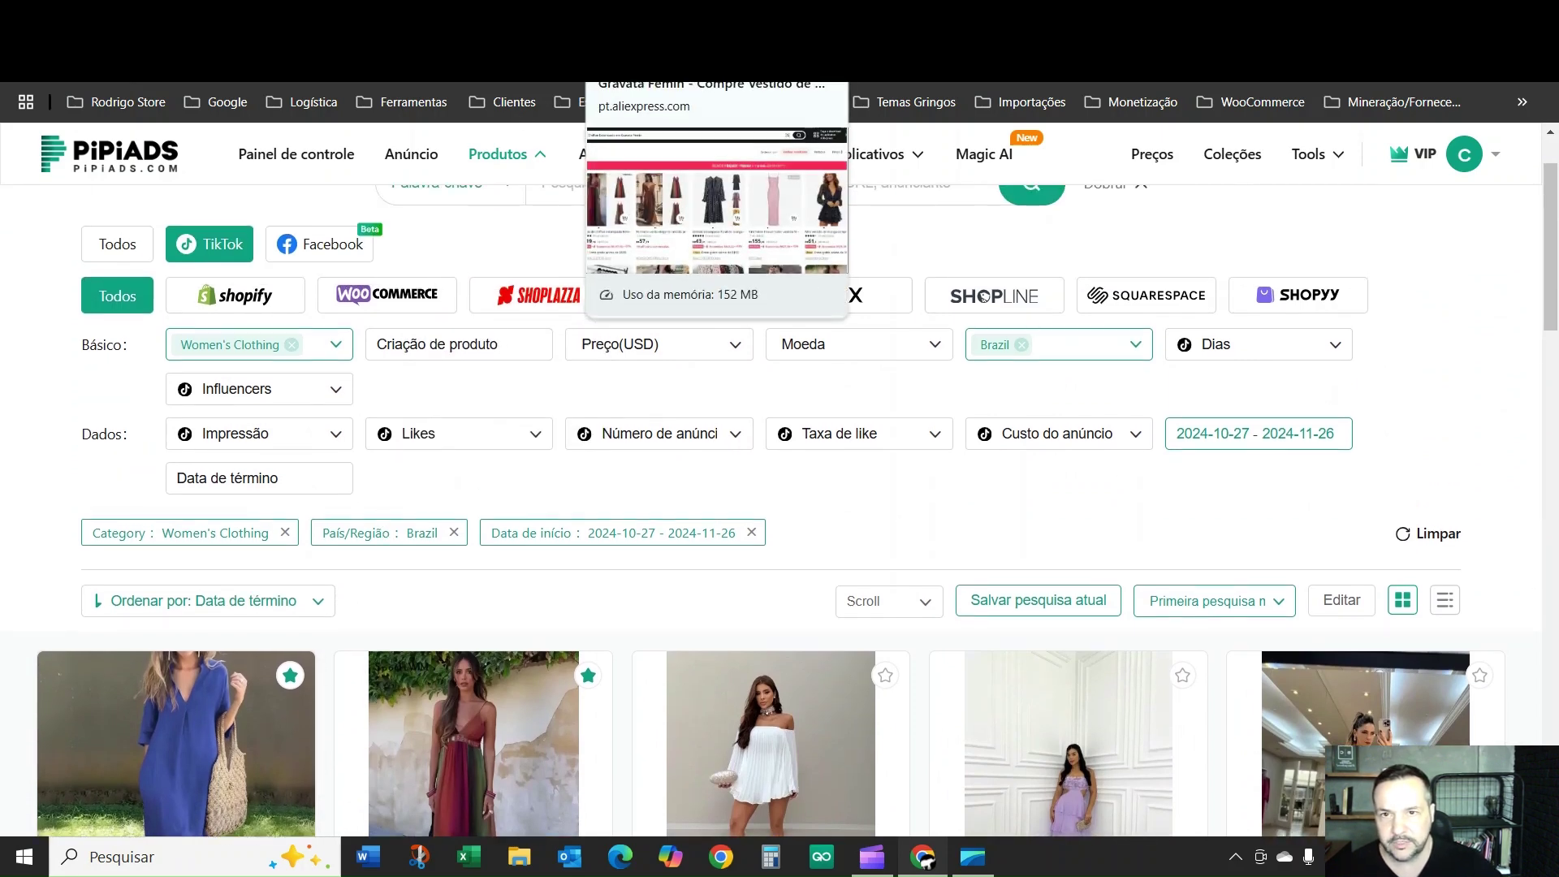
Switch to the SHEIN page of the black zip tube top and check its price, colours, sizes and shipping options
{"action": "left_click", "coordinate": [540, 20]}
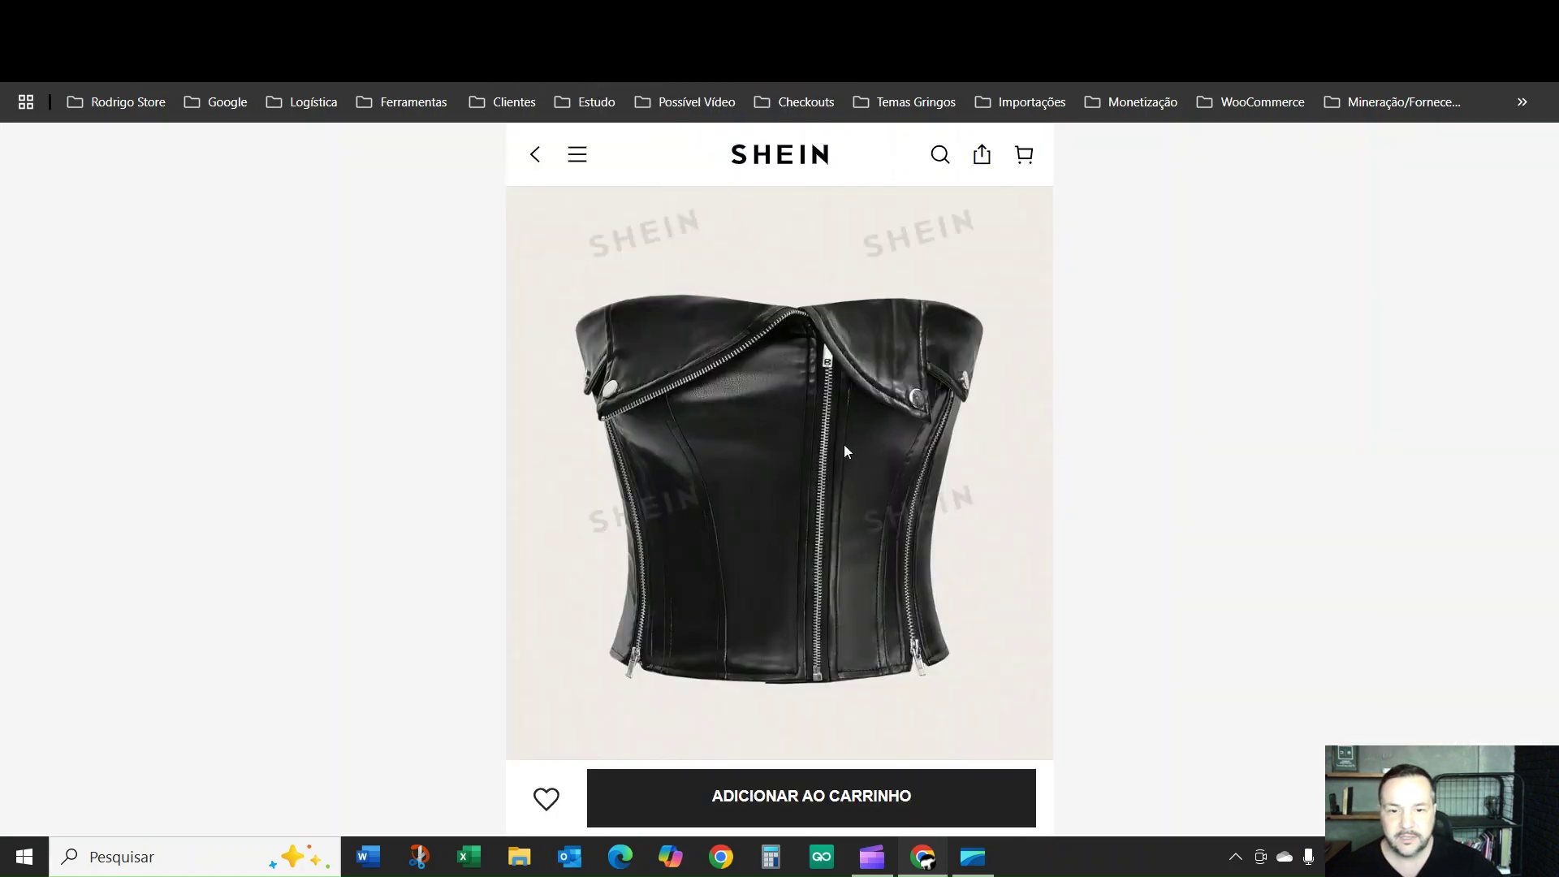
{"action": "scroll", "coordinate": [849, 447], "scroll_direction": "down", "scroll_amount": 5}
{"action": "scroll", "coordinate": [844, 453], "scroll_direction": "down", "scroll_amount": 3}
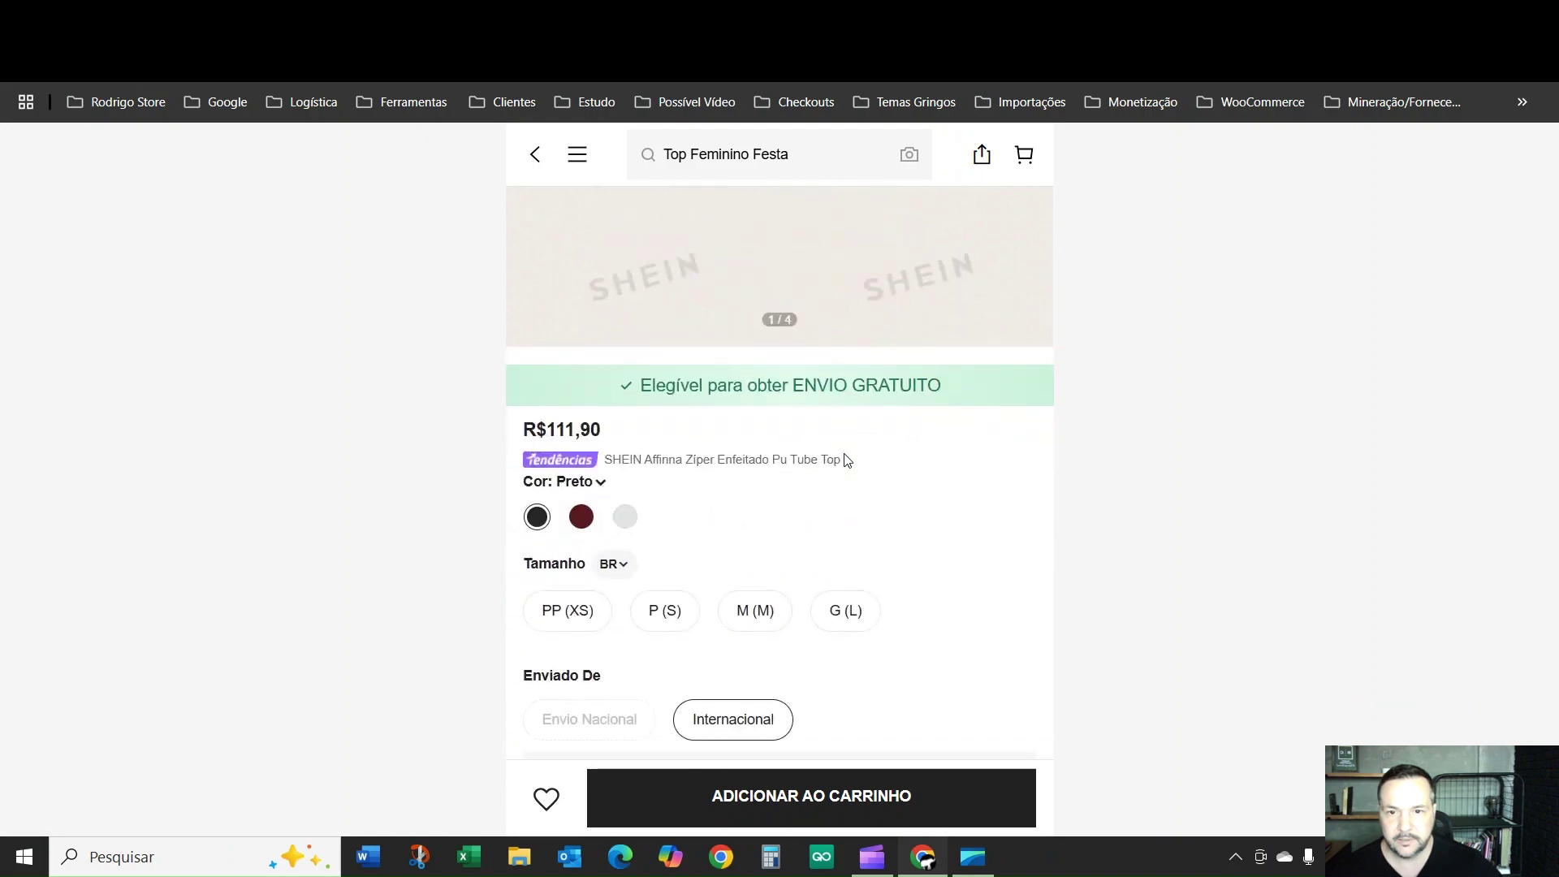
{"action": "scroll", "coordinate": [845, 457], "scroll_direction": "down", "scroll_amount": 2}
{"action": "scroll", "coordinate": [844, 457], "scroll_direction": "up", "scroll_amount": 10}
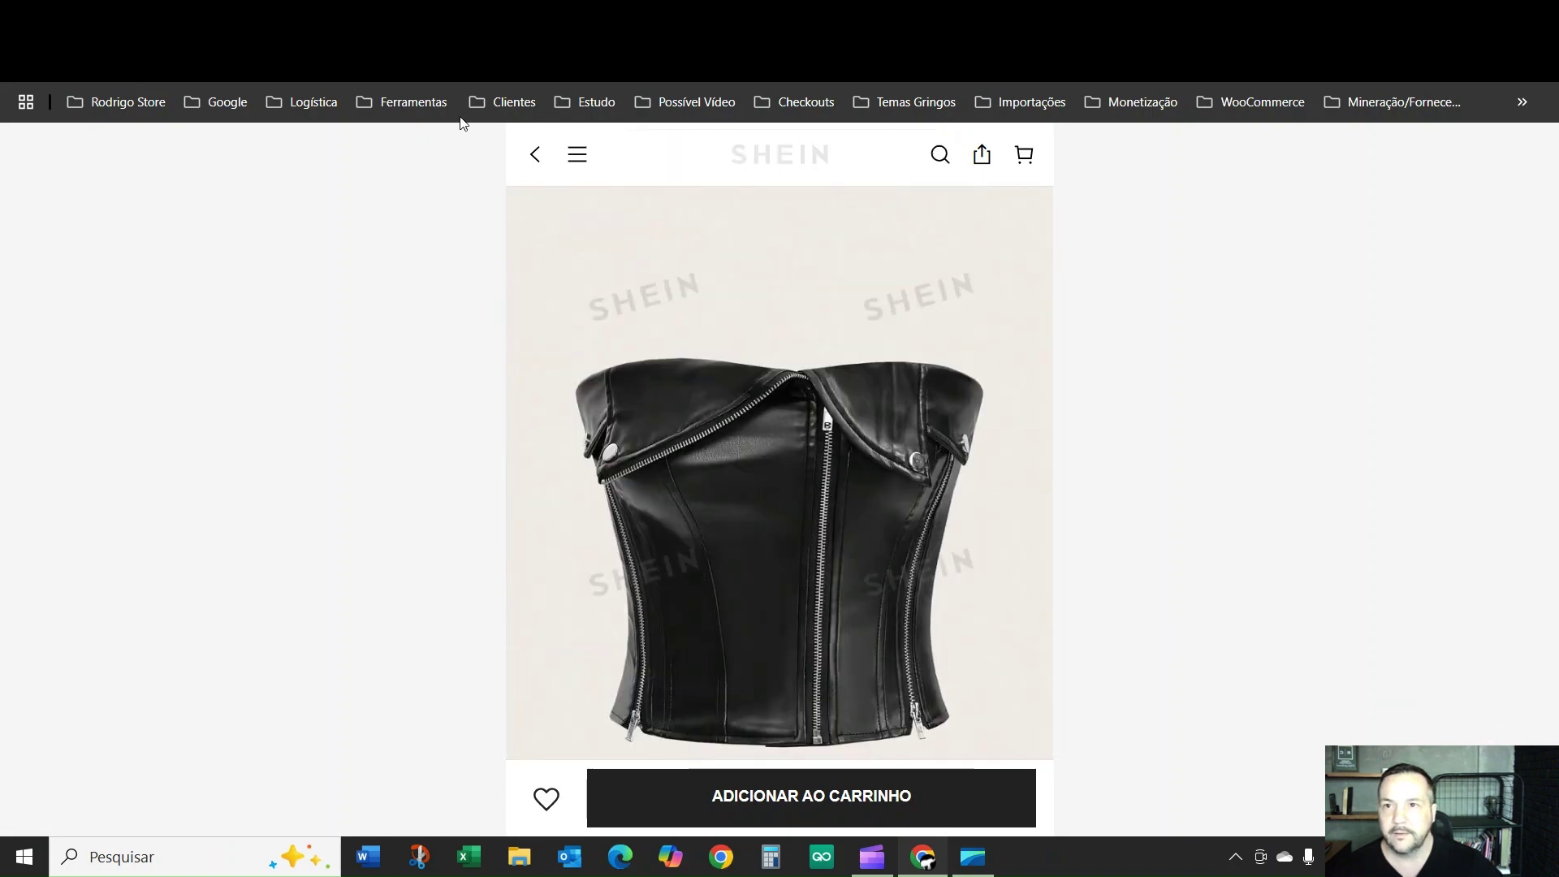
Go back to the PiPiADS product results and examine the Corset Couro Lisa listing's price and ad figures
{"action": "left_click", "coordinate": [390, 20]}
{"action": "scroll", "coordinate": [1063, 525], "scroll_direction": "down", "scroll_amount": 10}
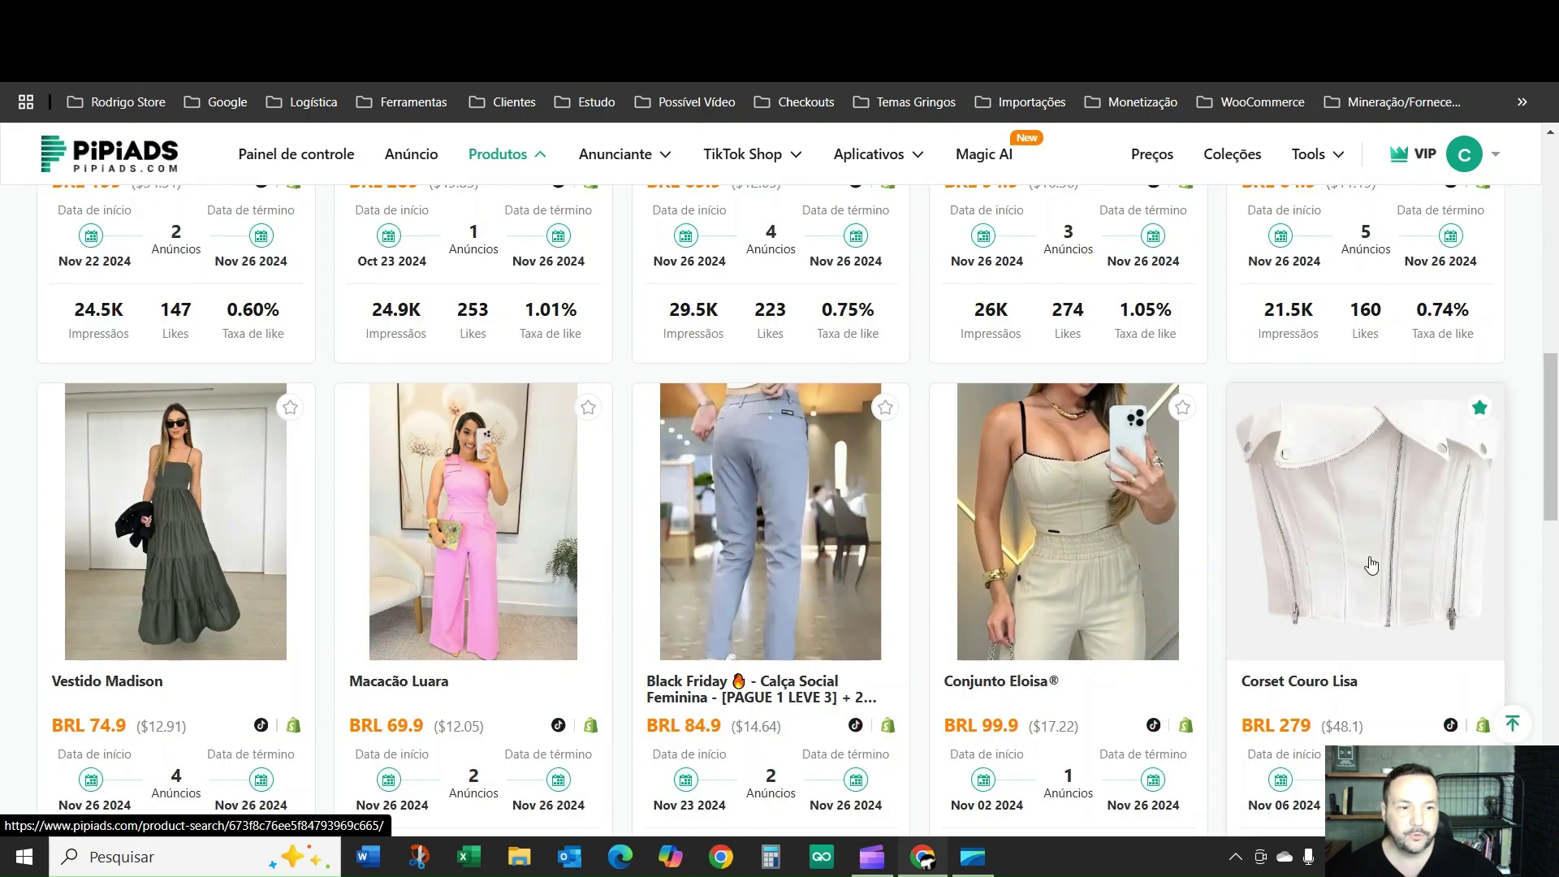
{"action": "scroll", "coordinate": [1372, 565], "scroll_direction": "down", "scroll_amount": 3}
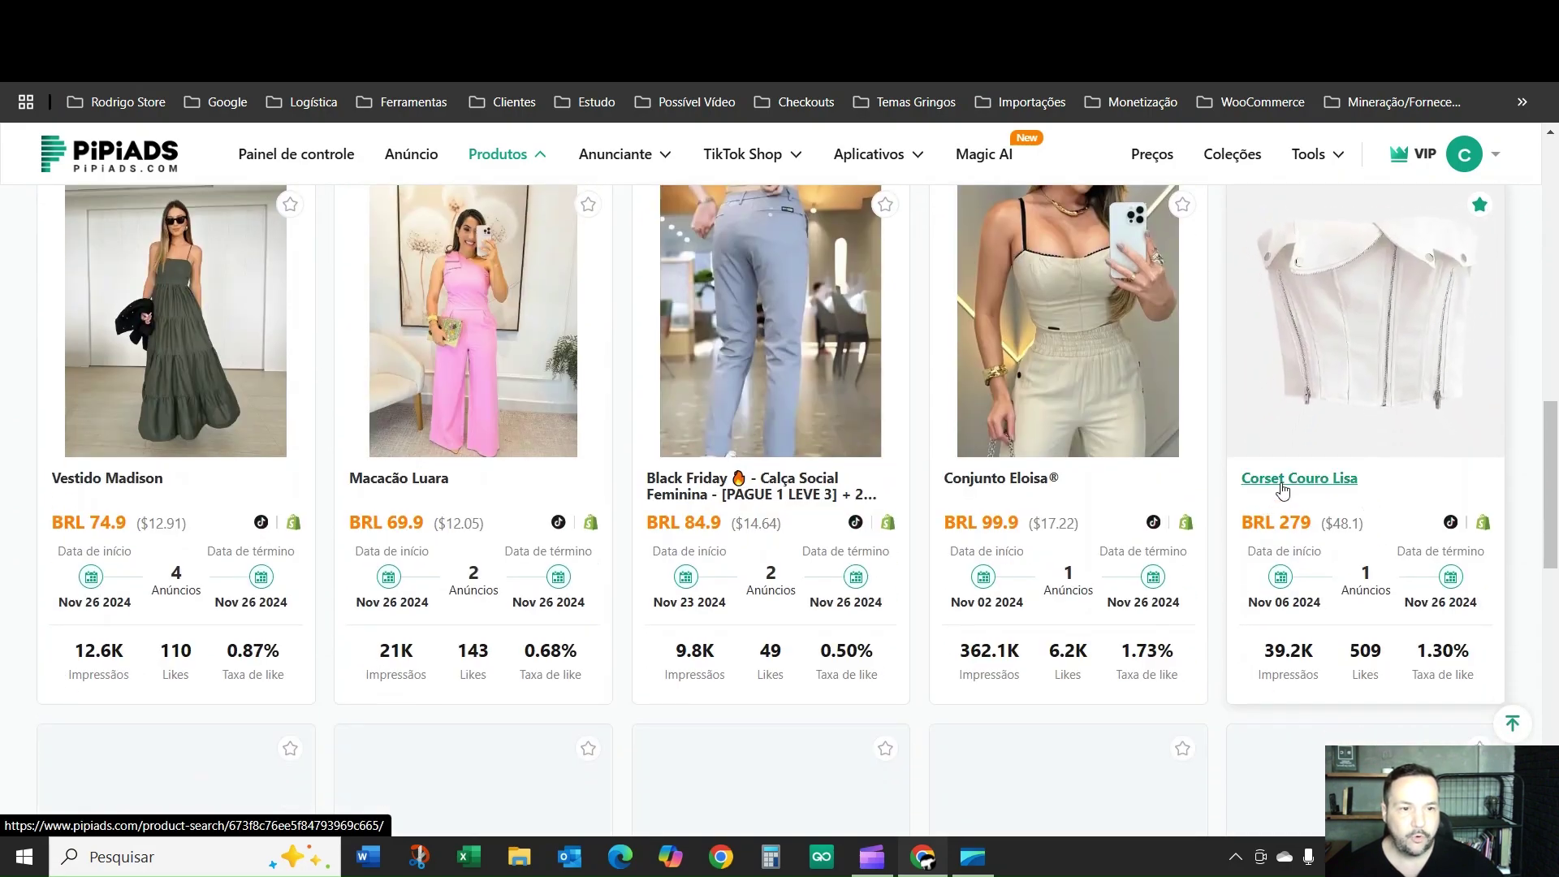
{"action": "scroll", "coordinate": [1372, 575], "scroll_direction": "up", "scroll_amount": 6}
{"action": "scroll", "coordinate": [1372, 577], "scroll_direction": "down", "scroll_amount": 3}
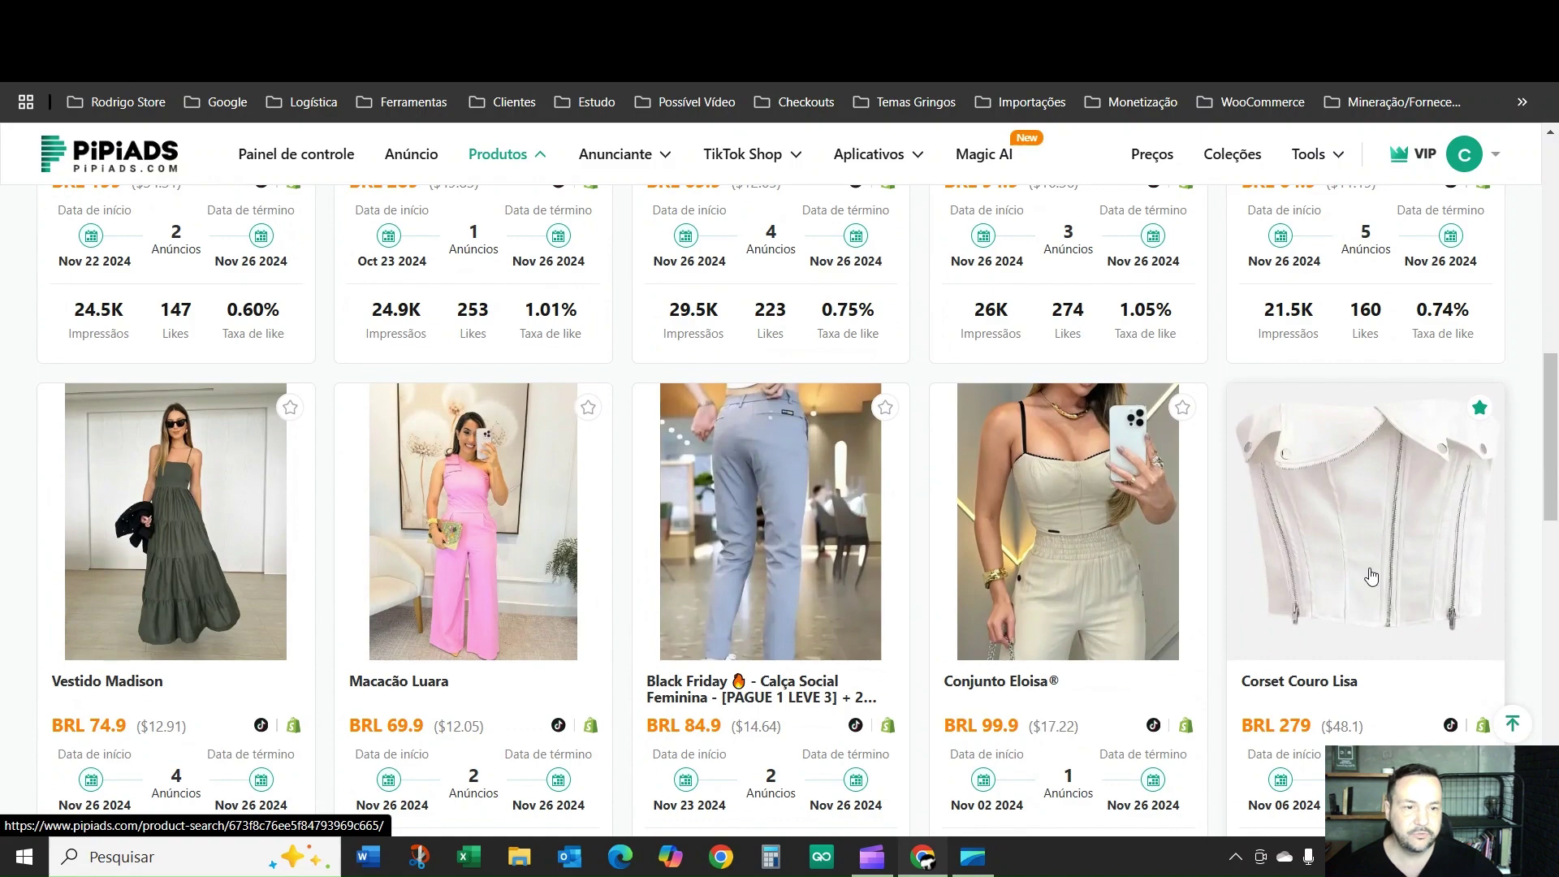
{"action": "scroll", "coordinate": [1372, 576], "scroll_direction": "up", "scroll_amount": 3}
{"action": "scroll", "coordinate": [1342, 719], "scroll_direction": "down", "scroll_amount": 3}
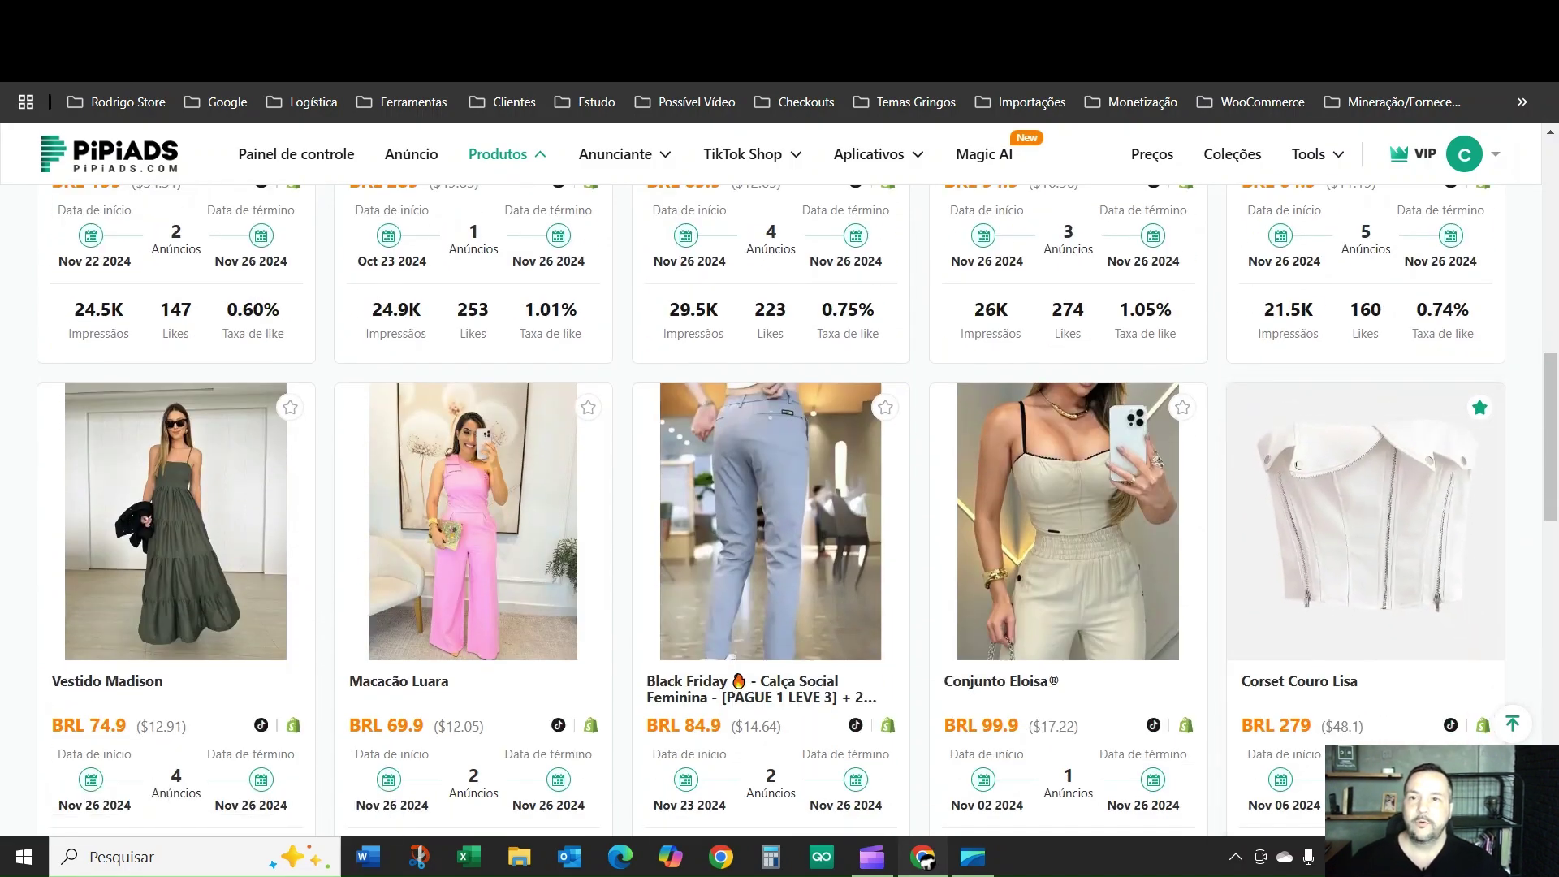
Re-examine the SHEIN tube top's photo and price for comparison with the Corset Couro Lisa, and return to the PiPiADS results
{"action": "left_click", "coordinate": [341, 60]}
{"action": "key", "text": "ctrl+Tab"}
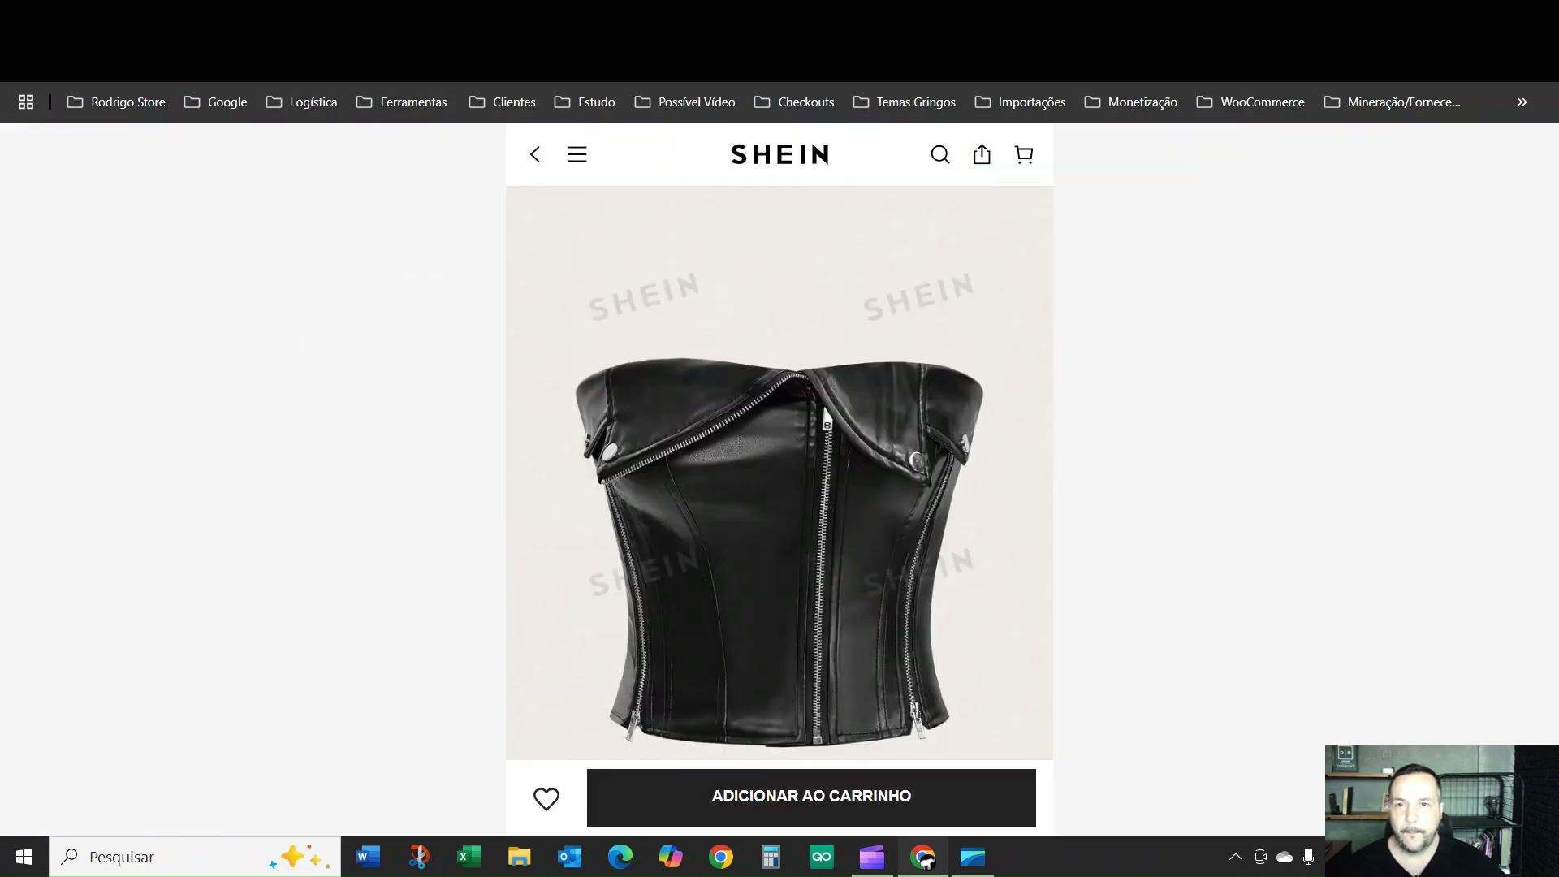
{"action": "scroll", "coordinate": [750, 471], "scroll_direction": "down", "scroll_amount": 3}
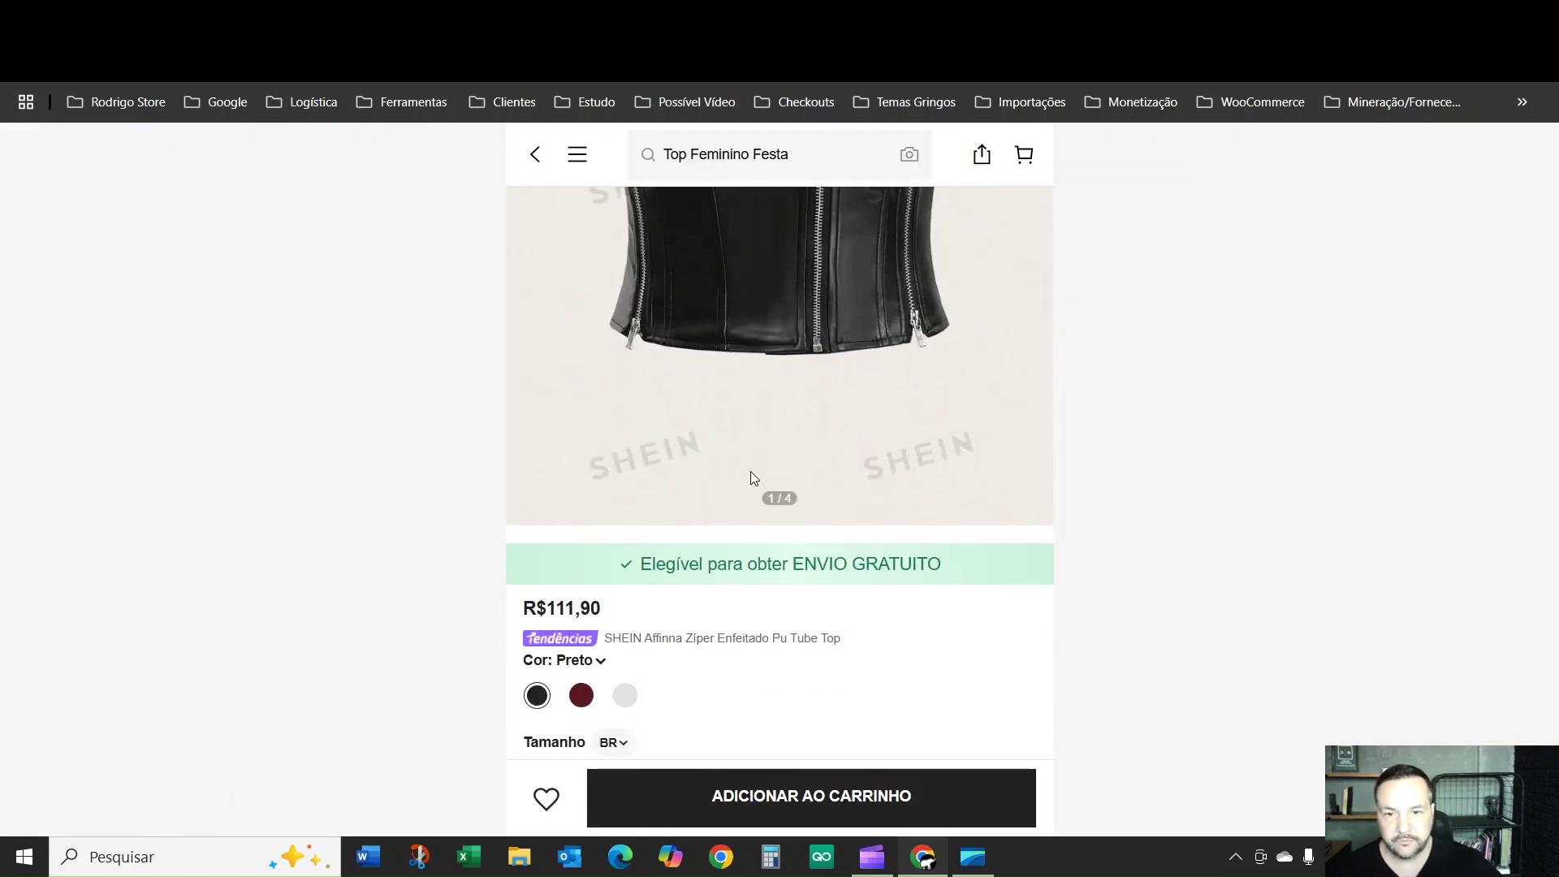
{"action": "scroll", "coordinate": [750, 471], "scroll_direction": "up", "scroll_amount": 3}
{"action": "scroll", "coordinate": [751, 471], "scroll_direction": "down", "scroll_amount": 1}
{"action": "scroll", "coordinate": [569, 693], "scroll_direction": "up", "scroll_amount": 3}
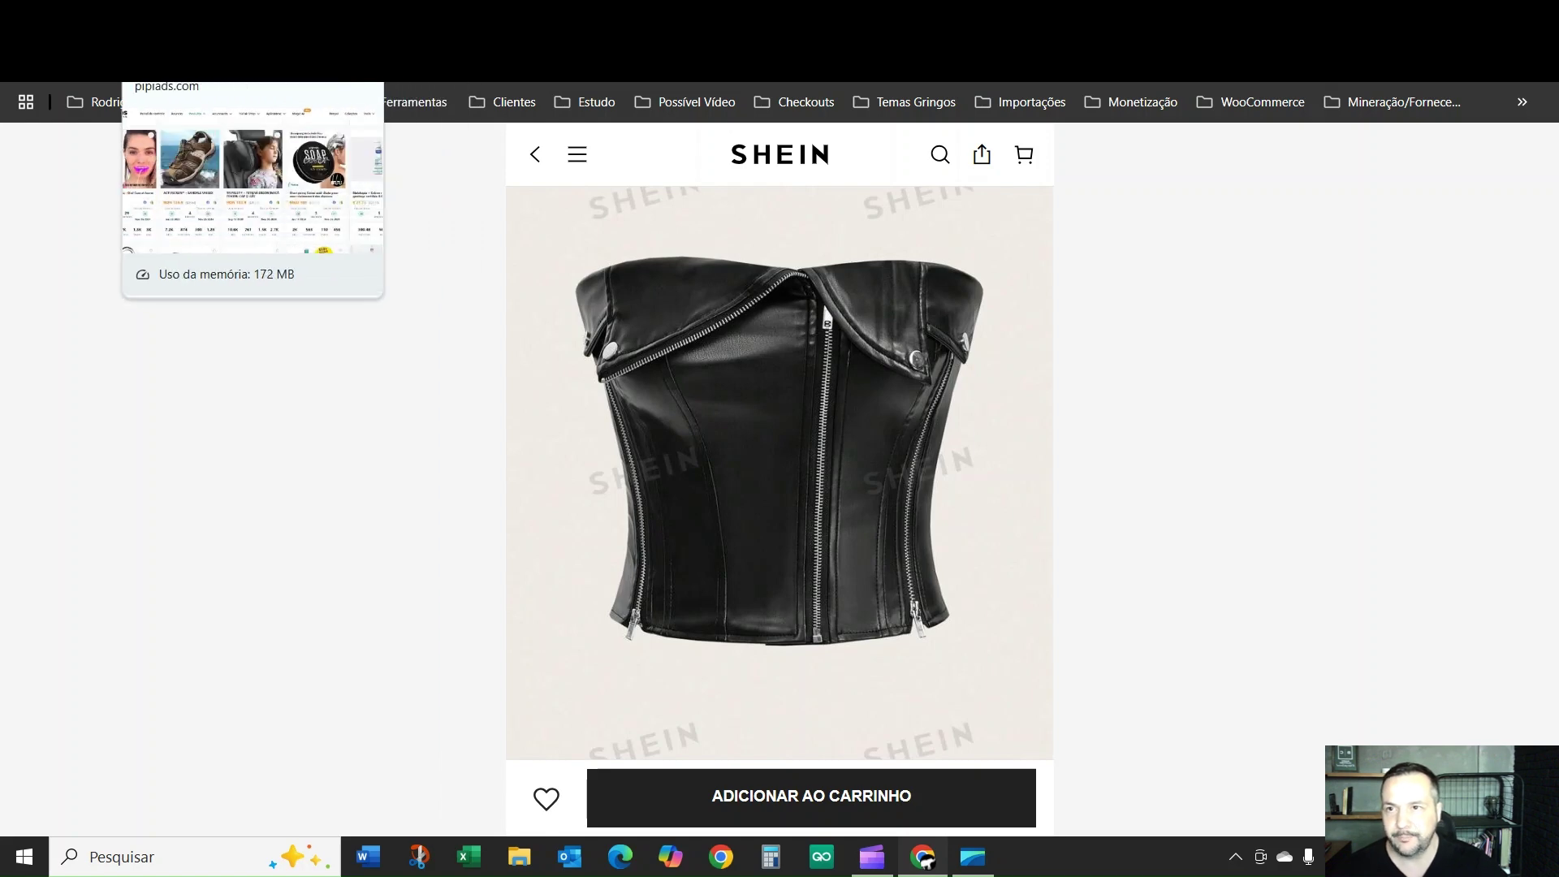
{"action": "left_click", "coordinate": [53, 21]}
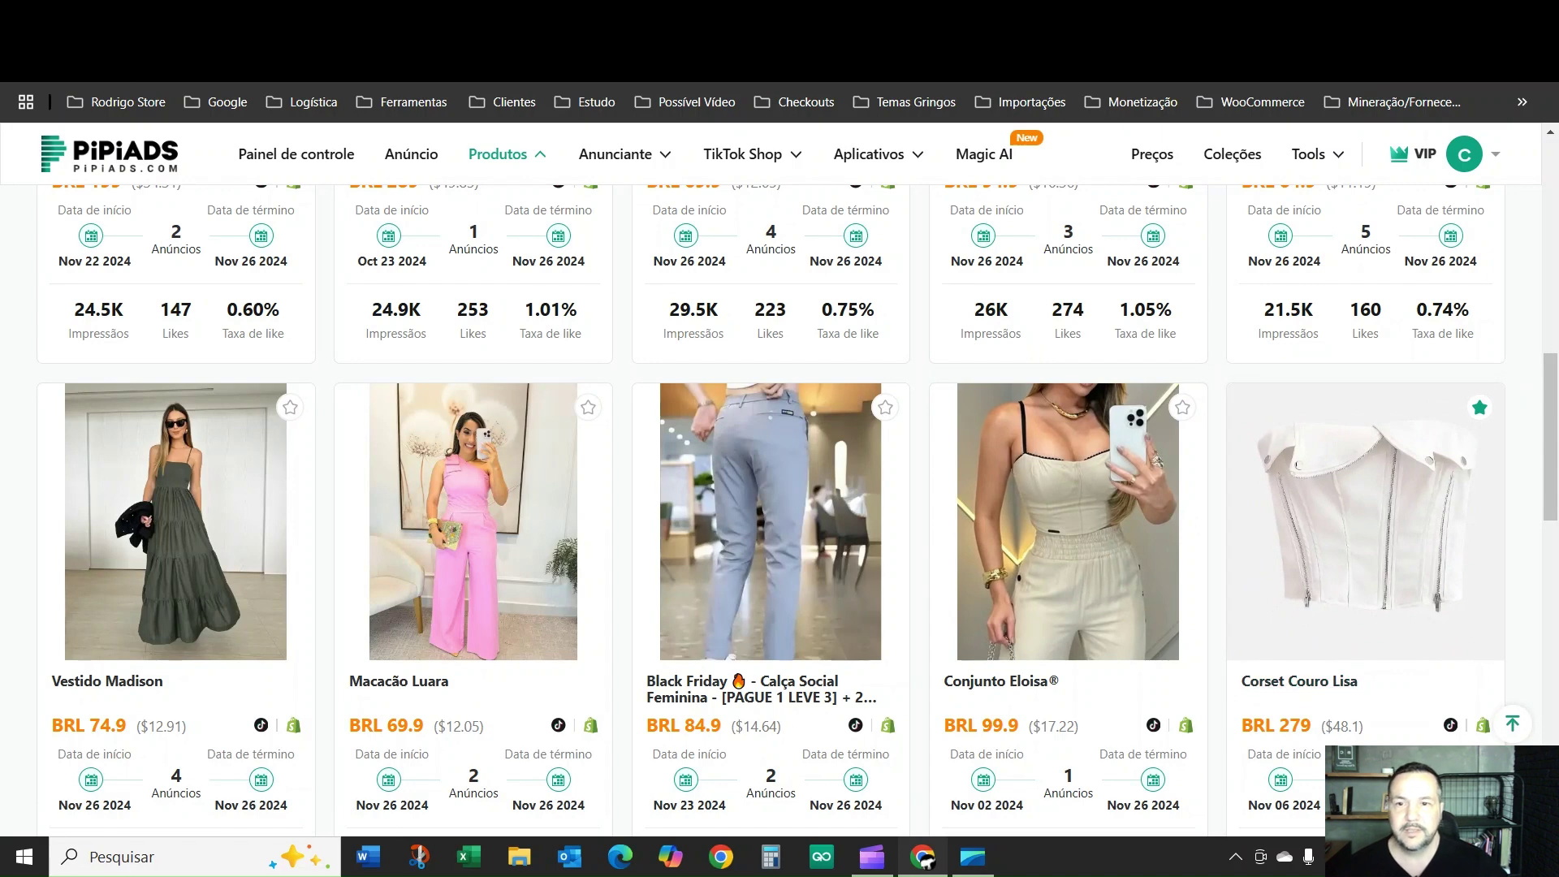
Switch to the AliExpress chiffon dress results and two matching product pages, compare their prices, and return to the PiPiADS results
{"action": "left_click", "coordinate": [642, 19]}
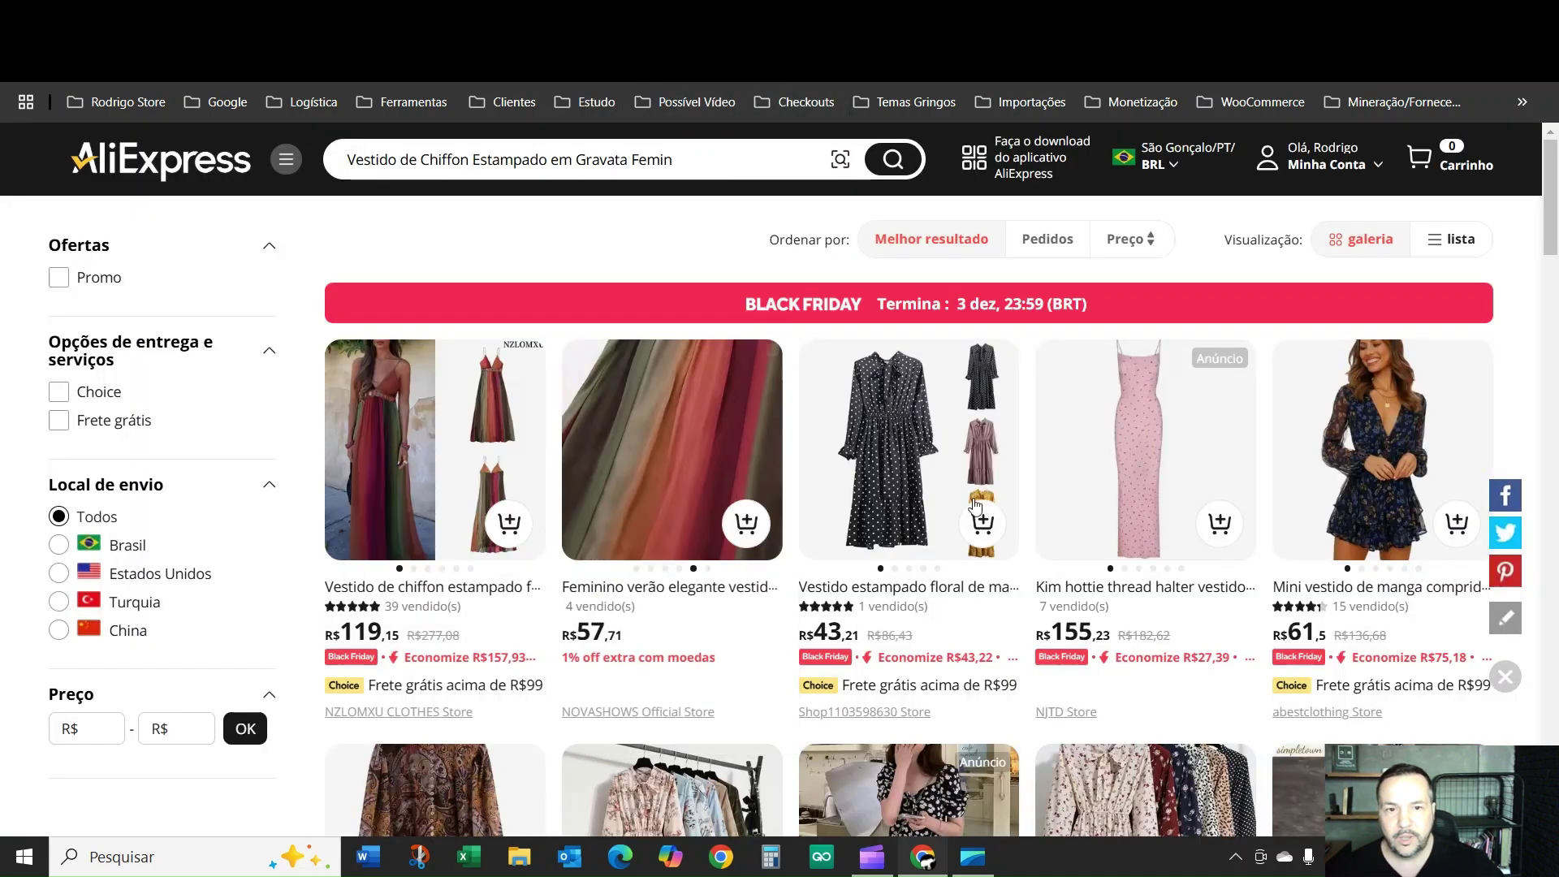
{"action": "left_click", "coordinate": [780, 20]}
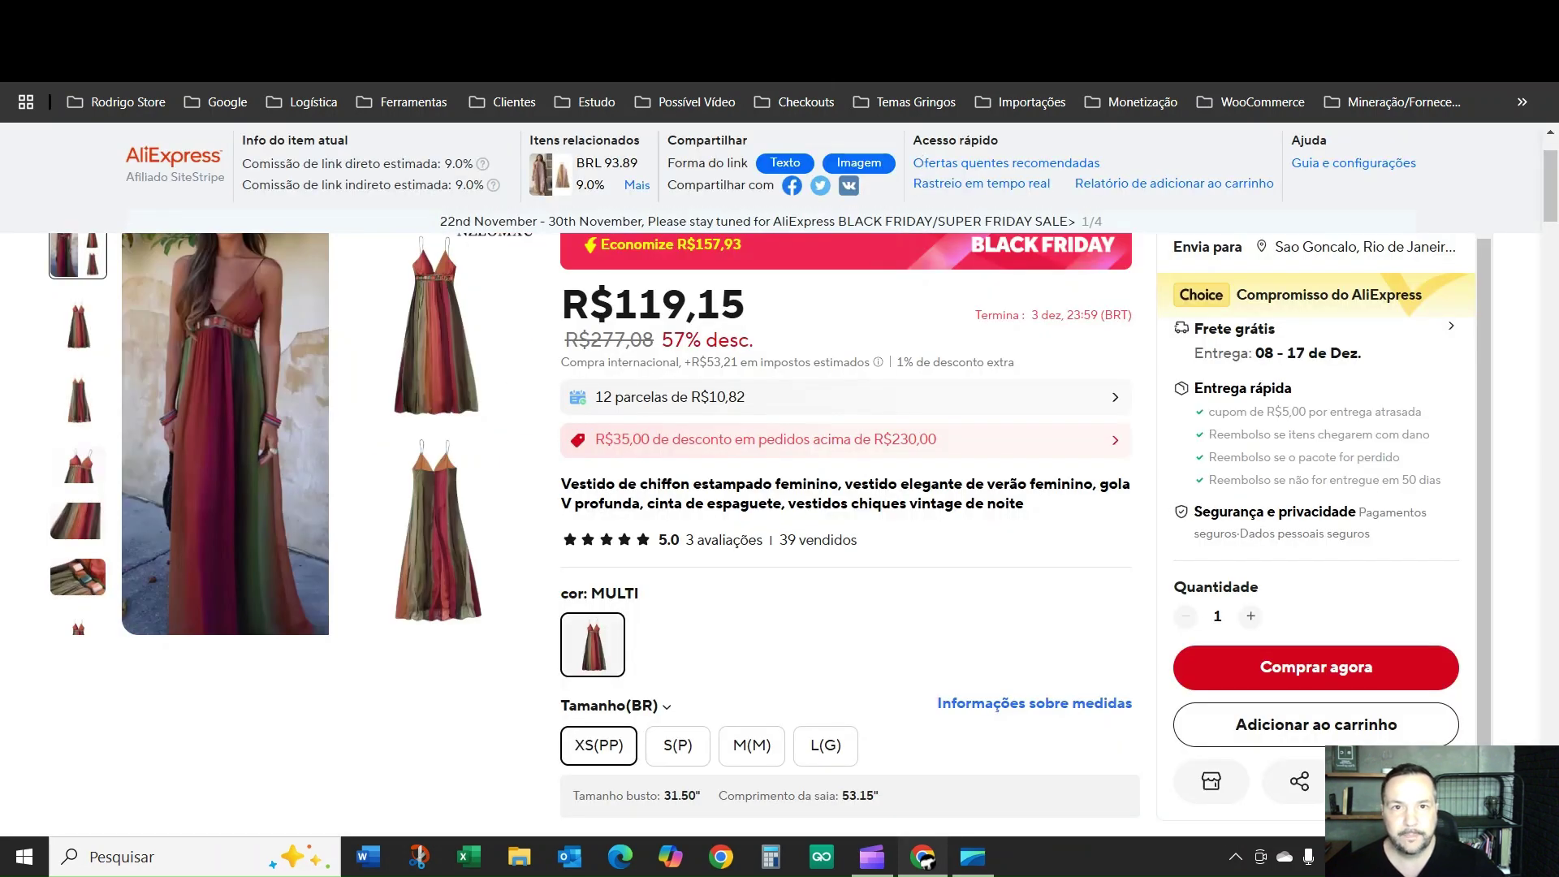
{"action": "left_click", "coordinate": [812, 19]}
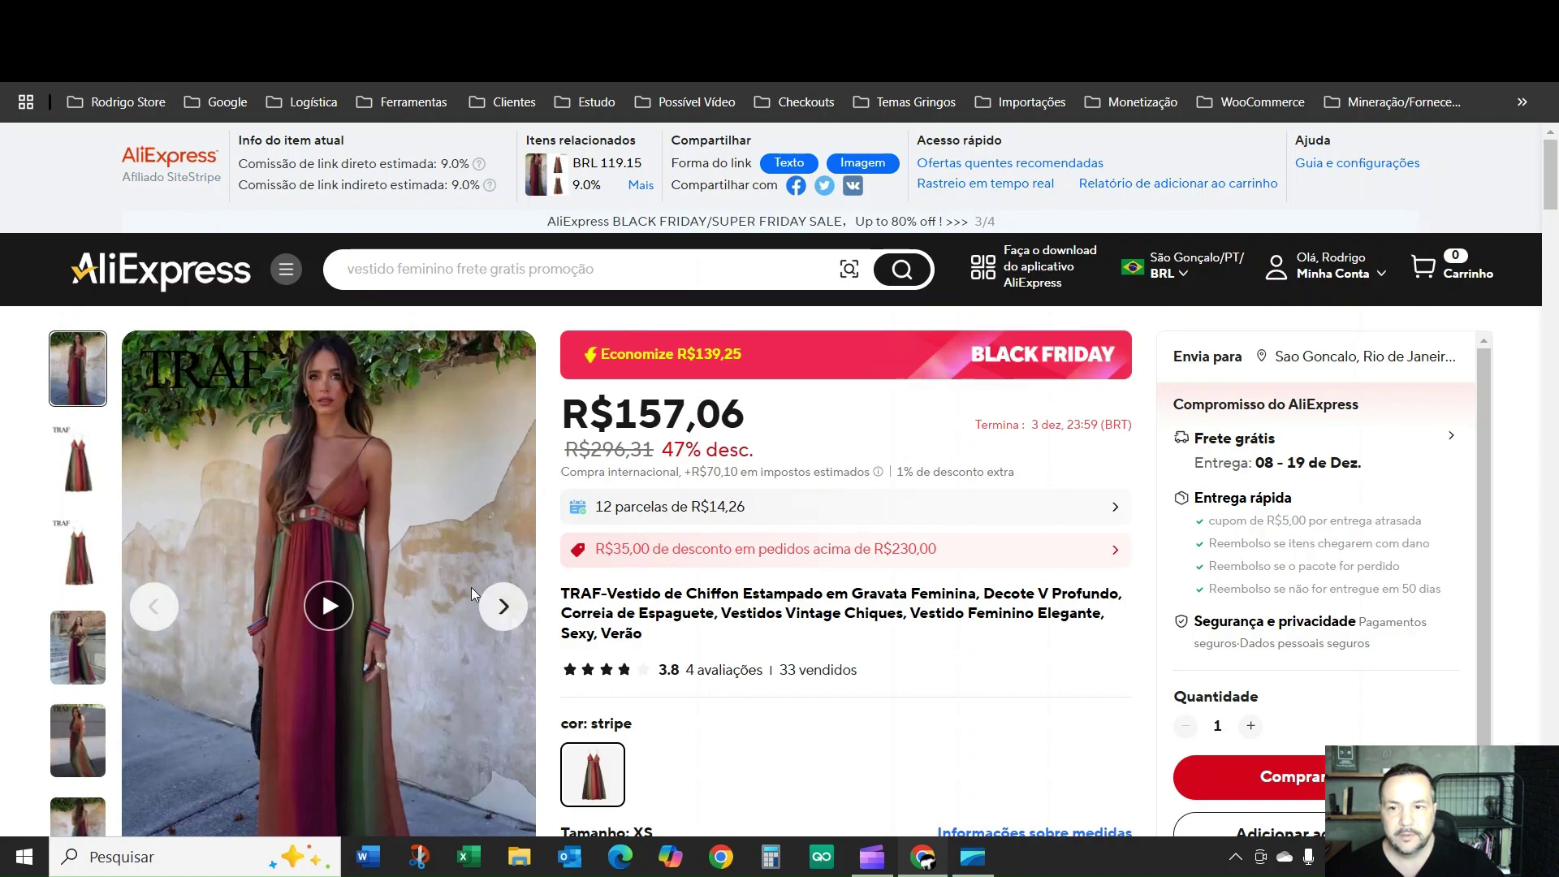
{"action": "left_click", "coordinate": [308, 25]}
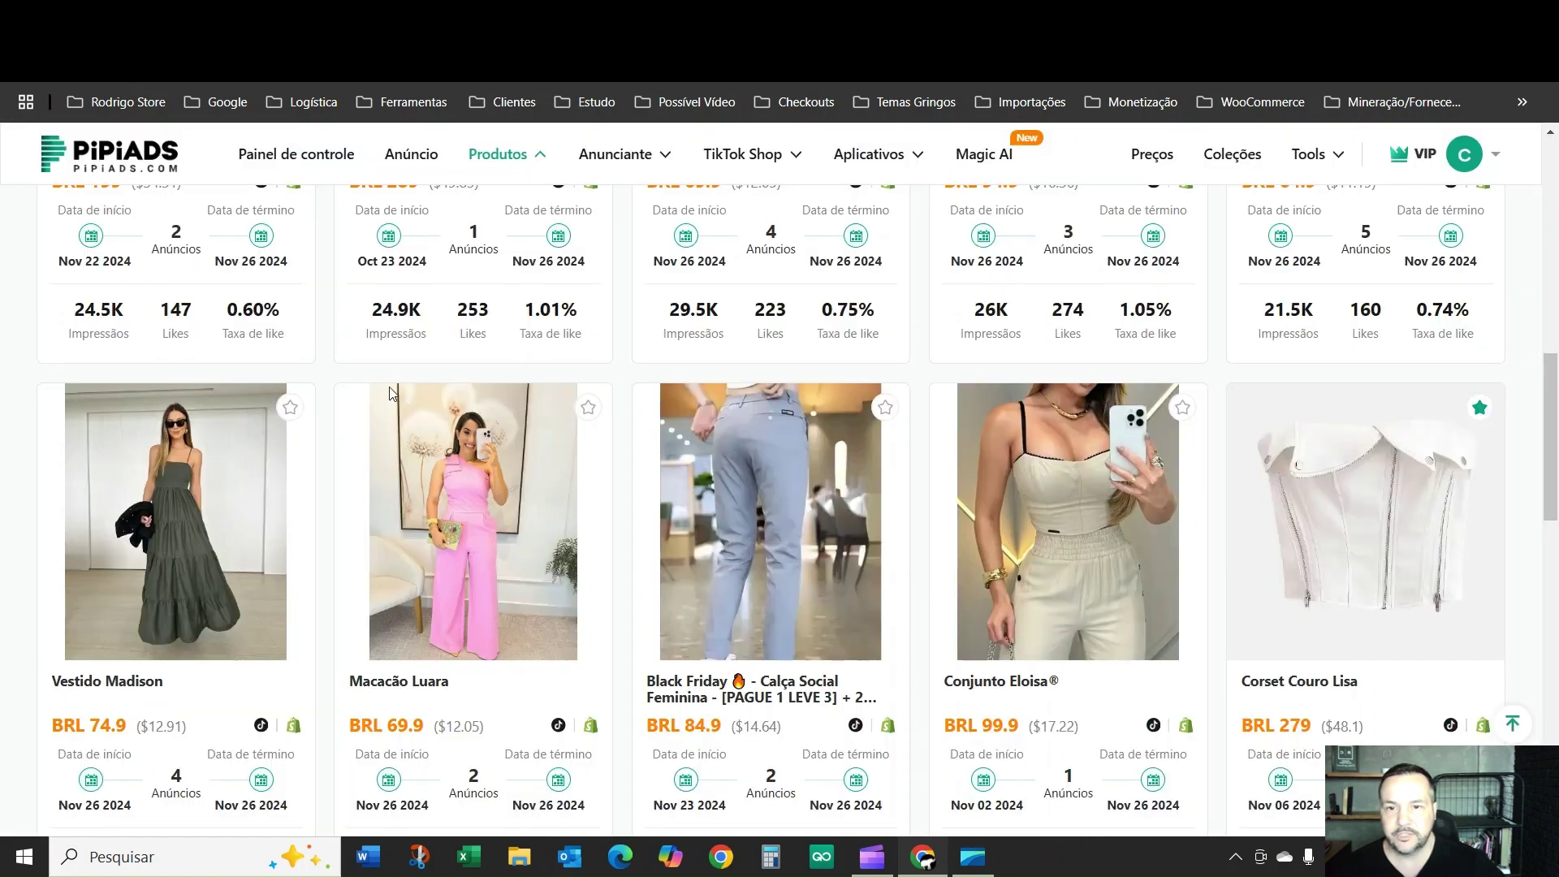
Review the Vestido Patricia Chiffon listing's price and ad figures, and the category, country and start-date filters of the product search
{"action": "scroll", "coordinate": [406, 406], "scroll_direction": "up", "scroll_amount": 5}
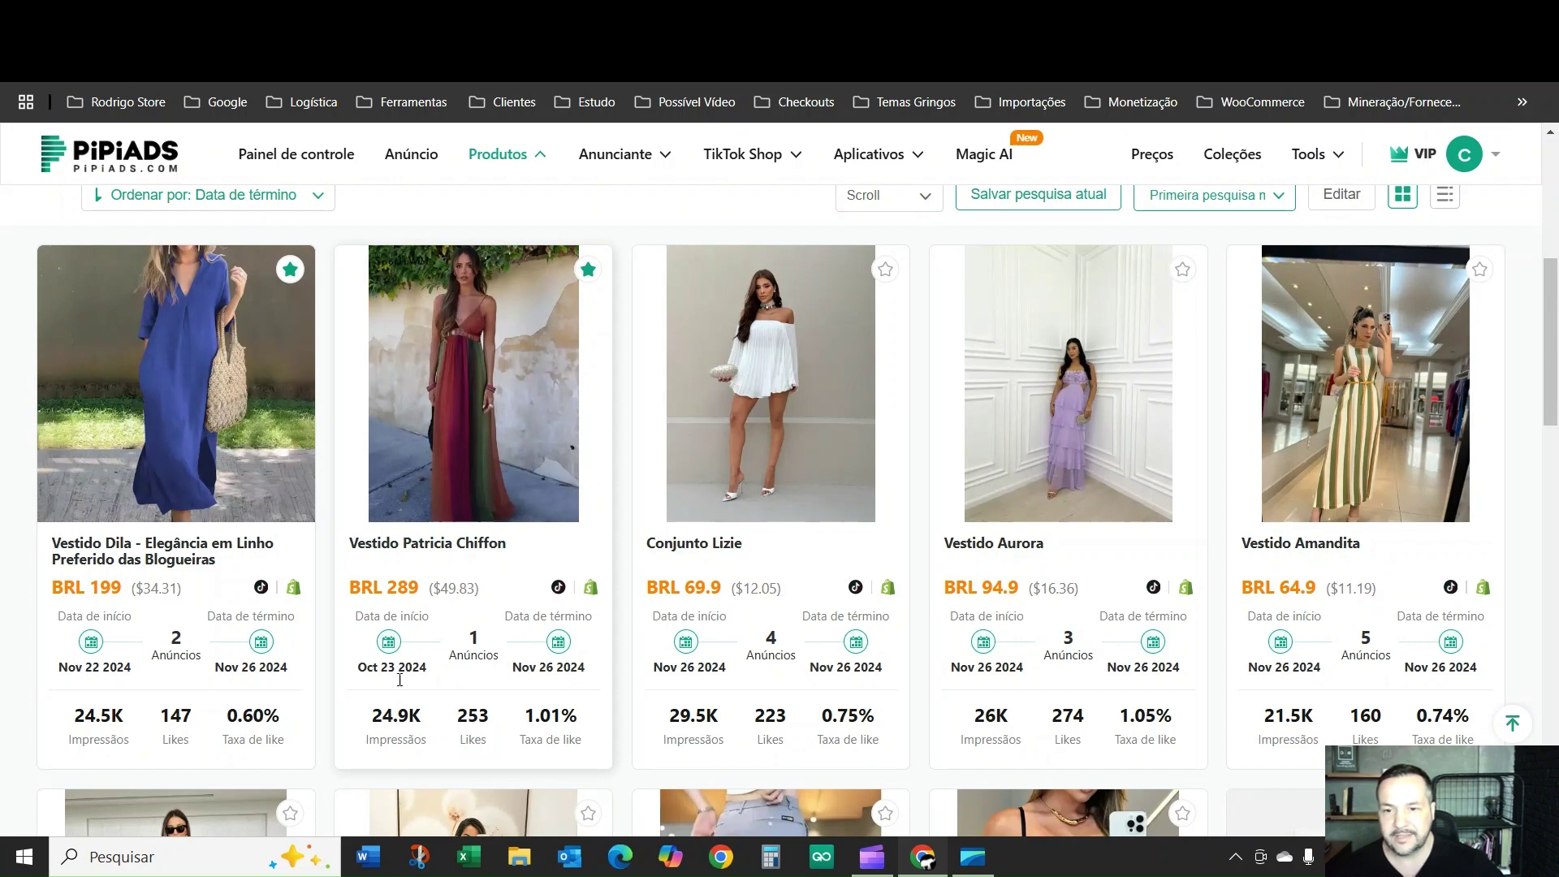
{"action": "scroll", "coordinate": [403, 647], "scroll_direction": "up", "scroll_amount": 6}
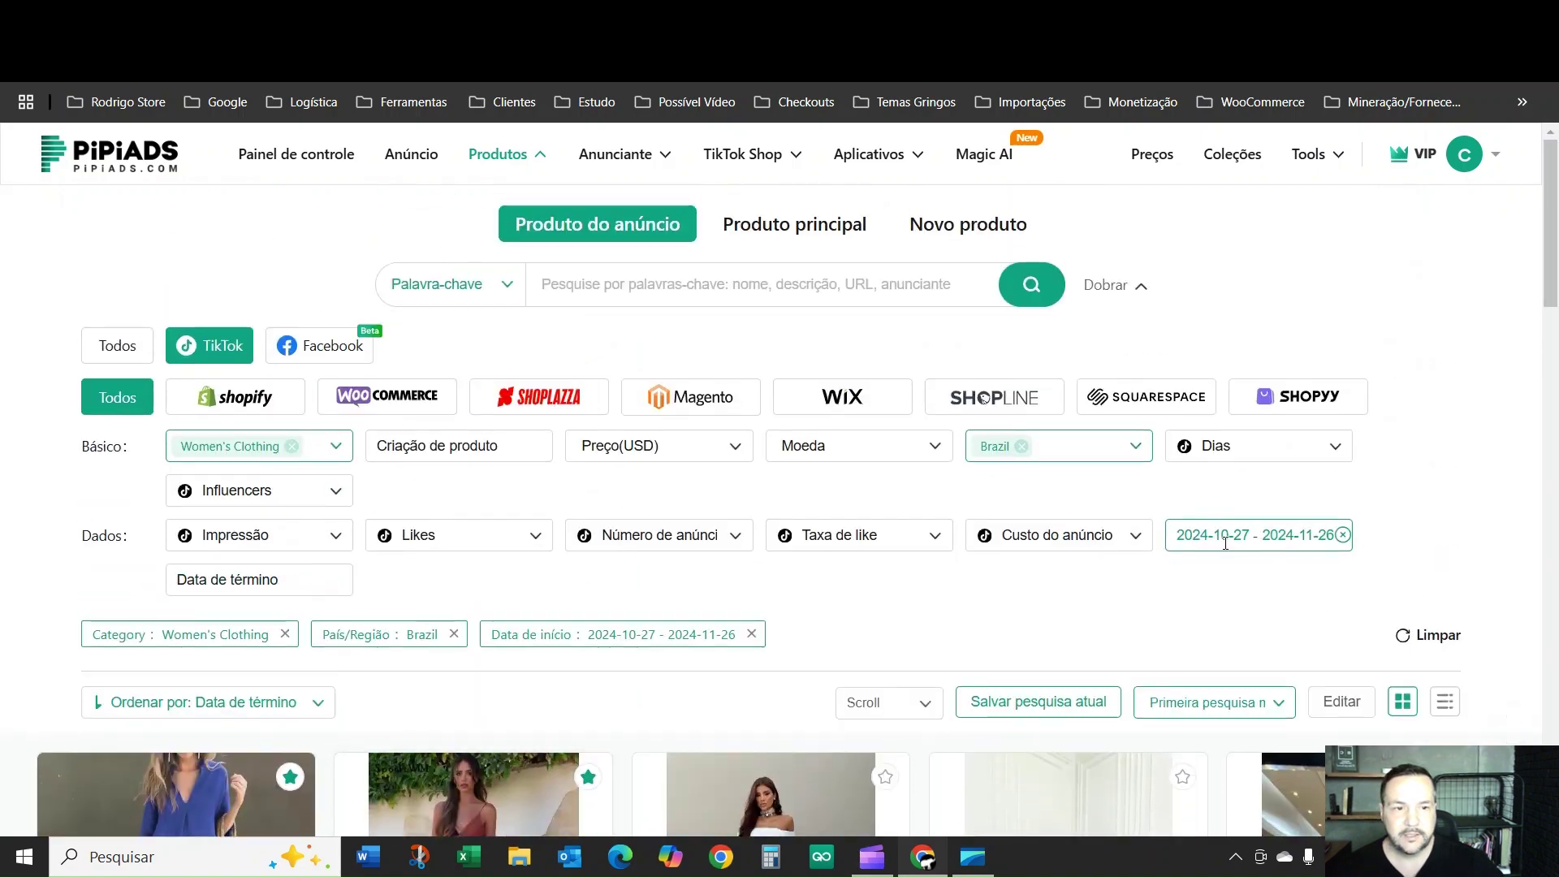
{"action": "scroll", "coordinate": [800, 507], "scroll_direction": "down", "scroll_amount": 3}
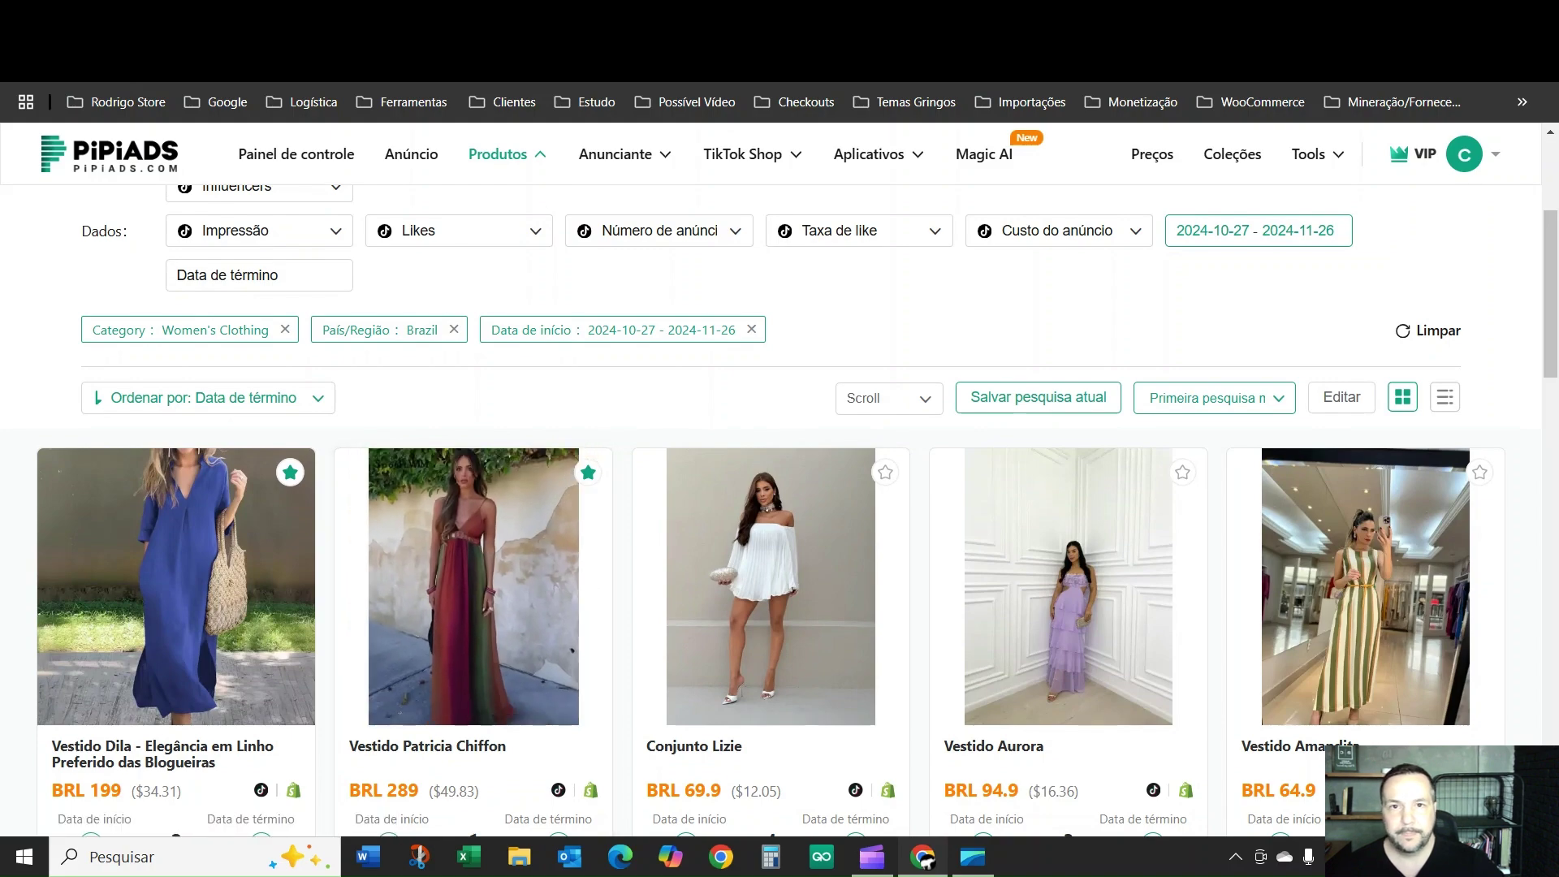
Switch to the AliExpress chiffon dress pages and Shopee's V-neck linen dress results and product page, and check their prices and shipping
{"action": "left_click", "coordinate": [489, 537]}
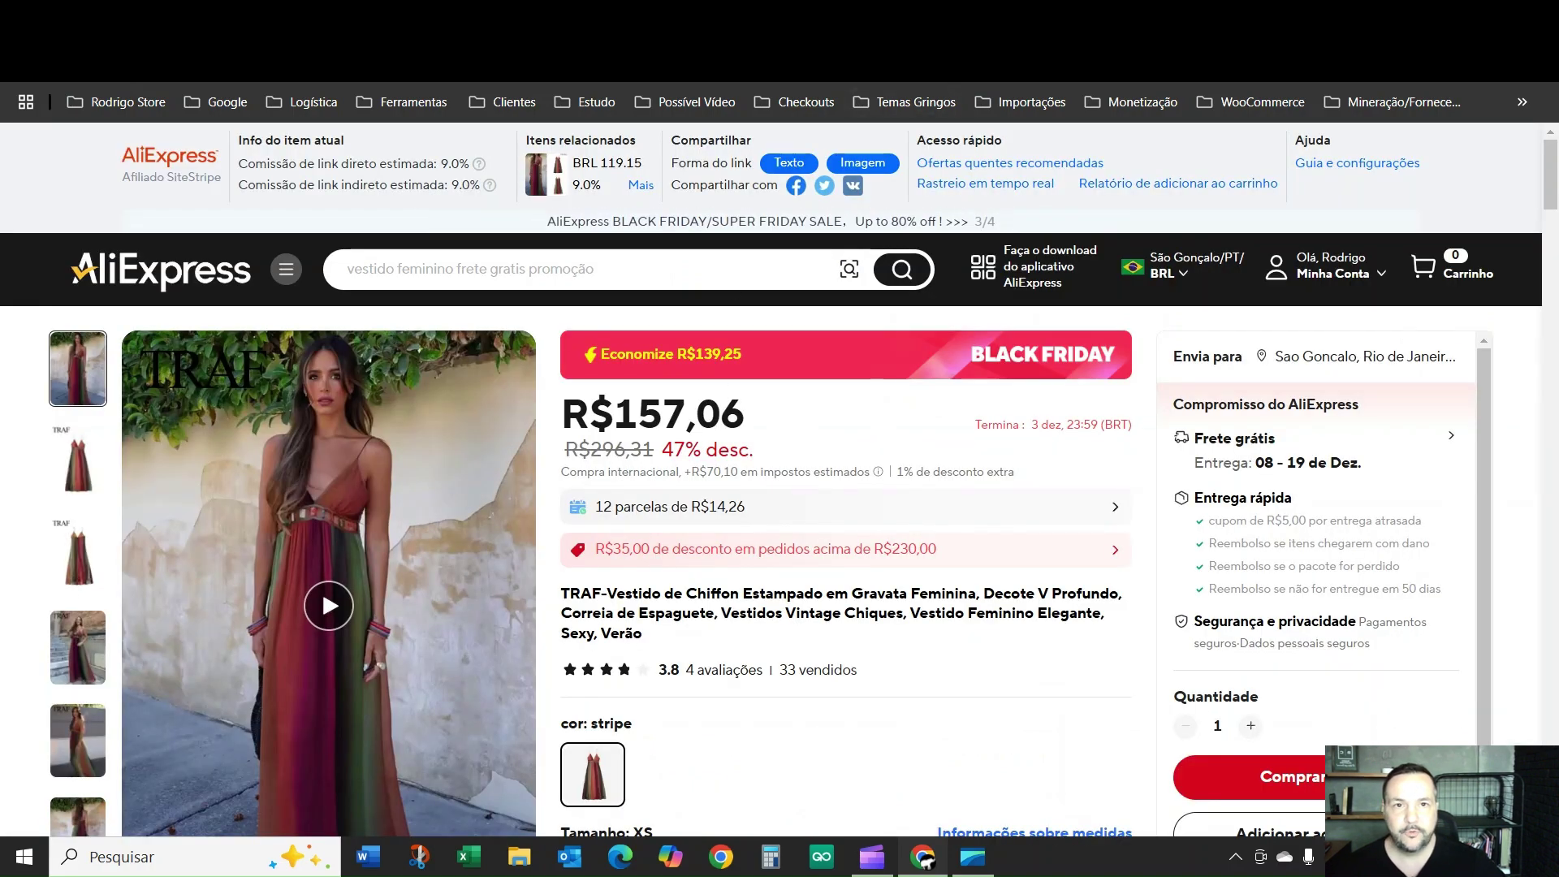
{"action": "left_click", "coordinate": [946, 18]}
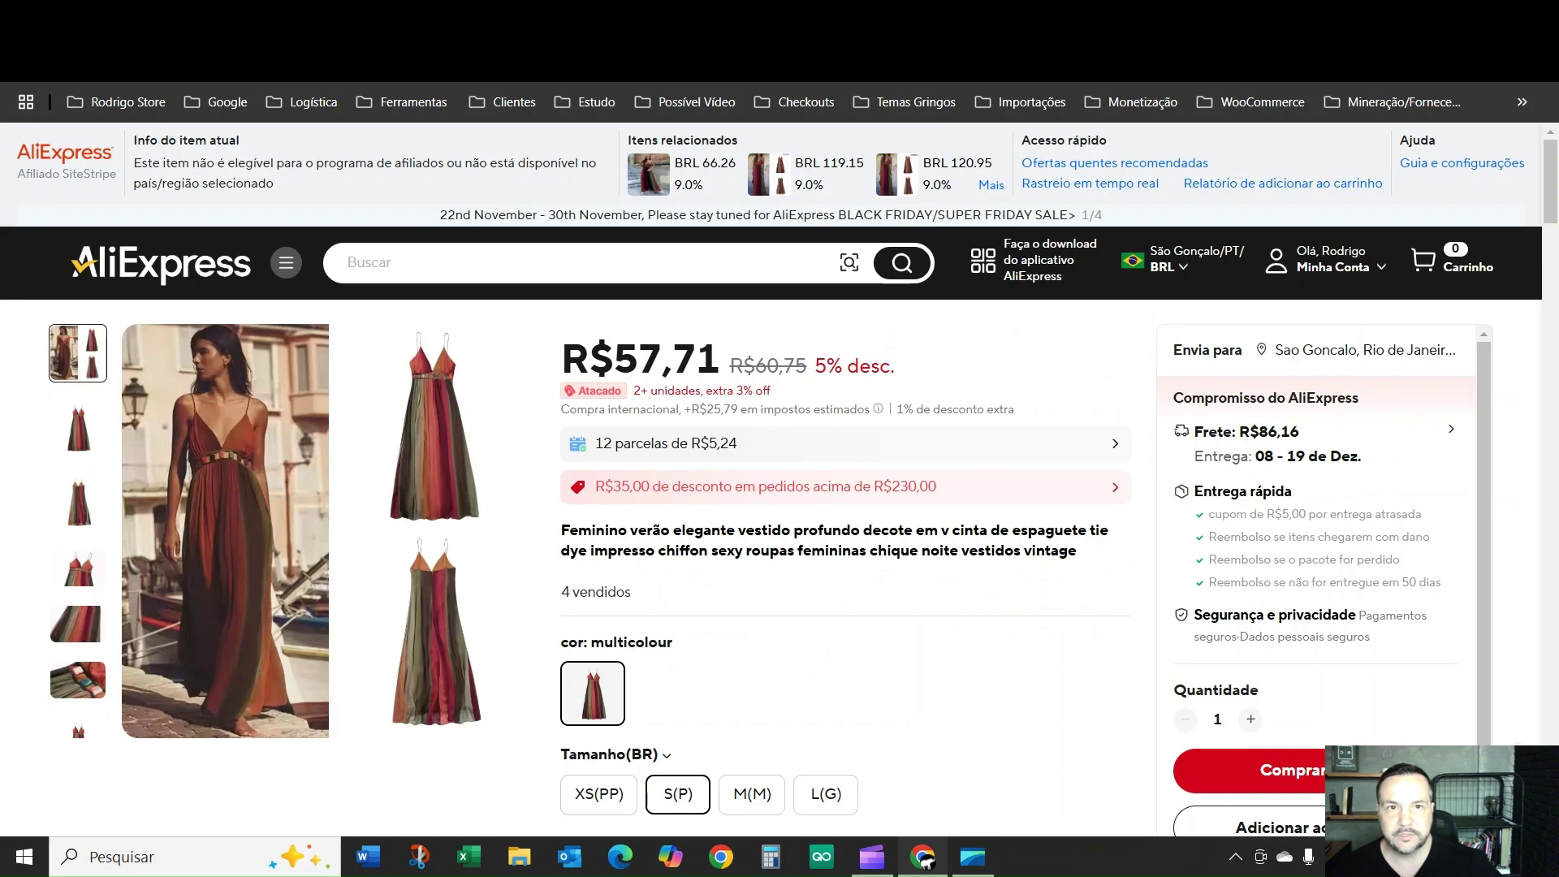
{"action": "left_click", "coordinate": [1007, 18]}
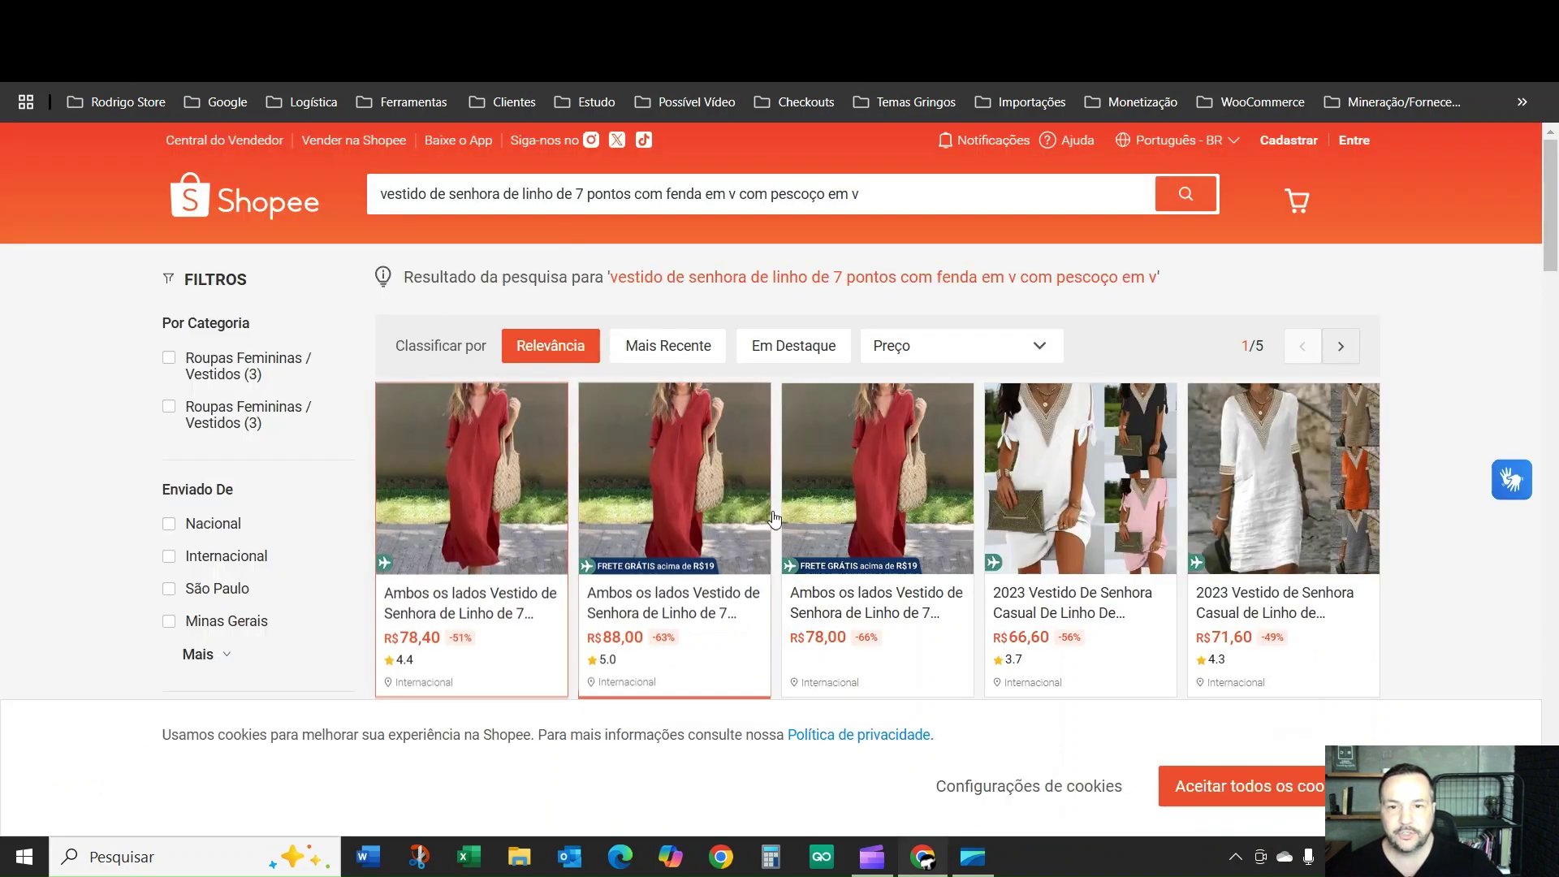
{"action": "left_click", "coordinate": [835, 522]}
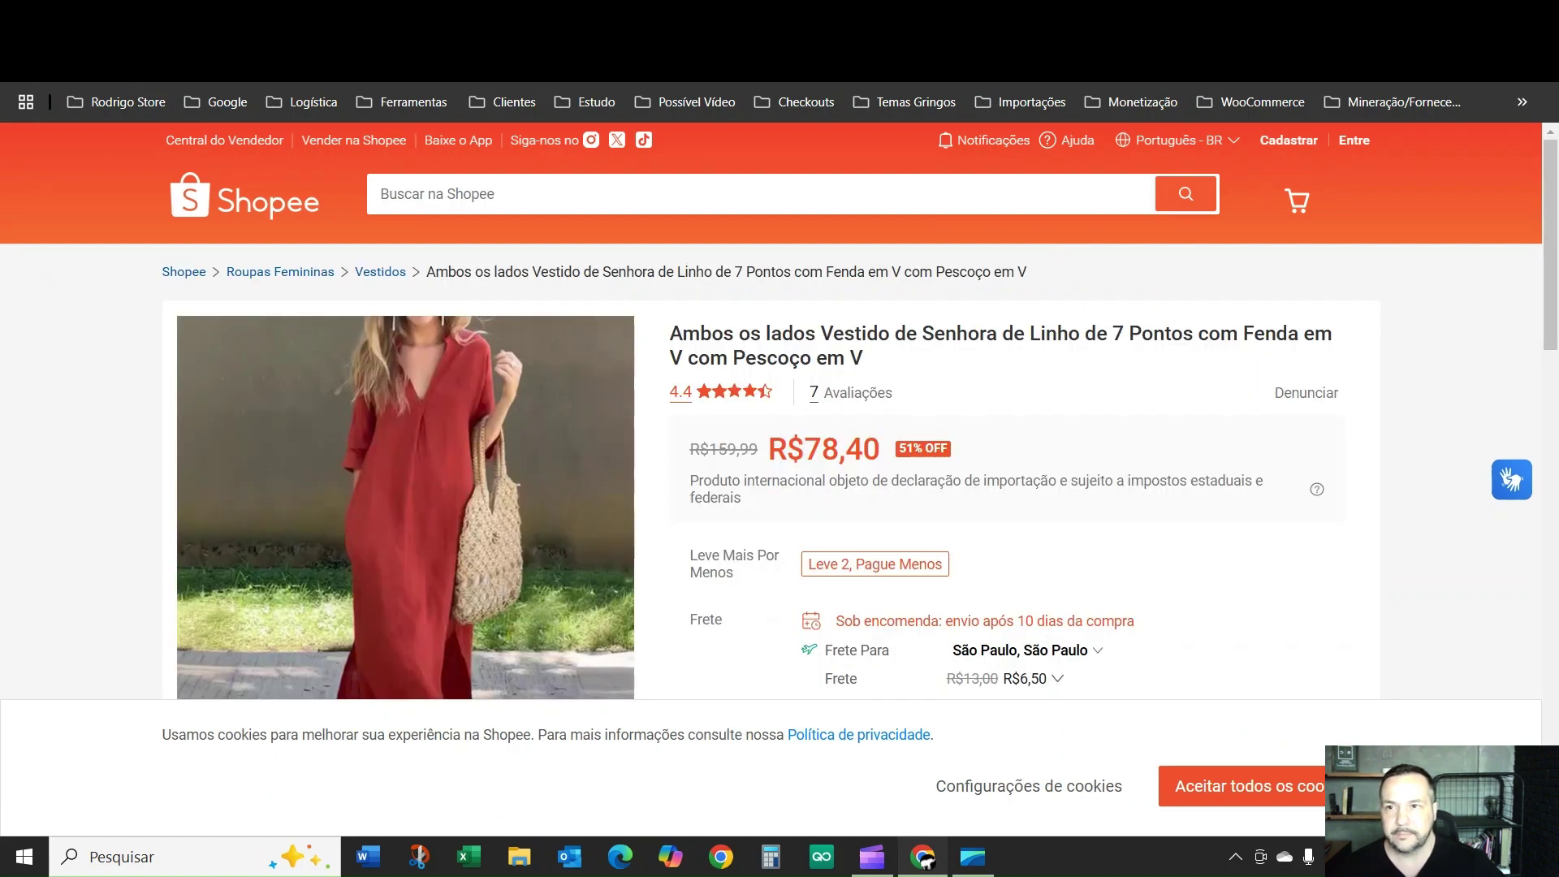
Return to the PiPiADS product results and examine the Vestido Dila listing's price, ad dates, ad count and impressions
{"action": "key", "text": "ctrl+w"}
{"action": "scroll", "coordinate": [505, 540], "scroll_direction": "down", "scroll_amount": 1}
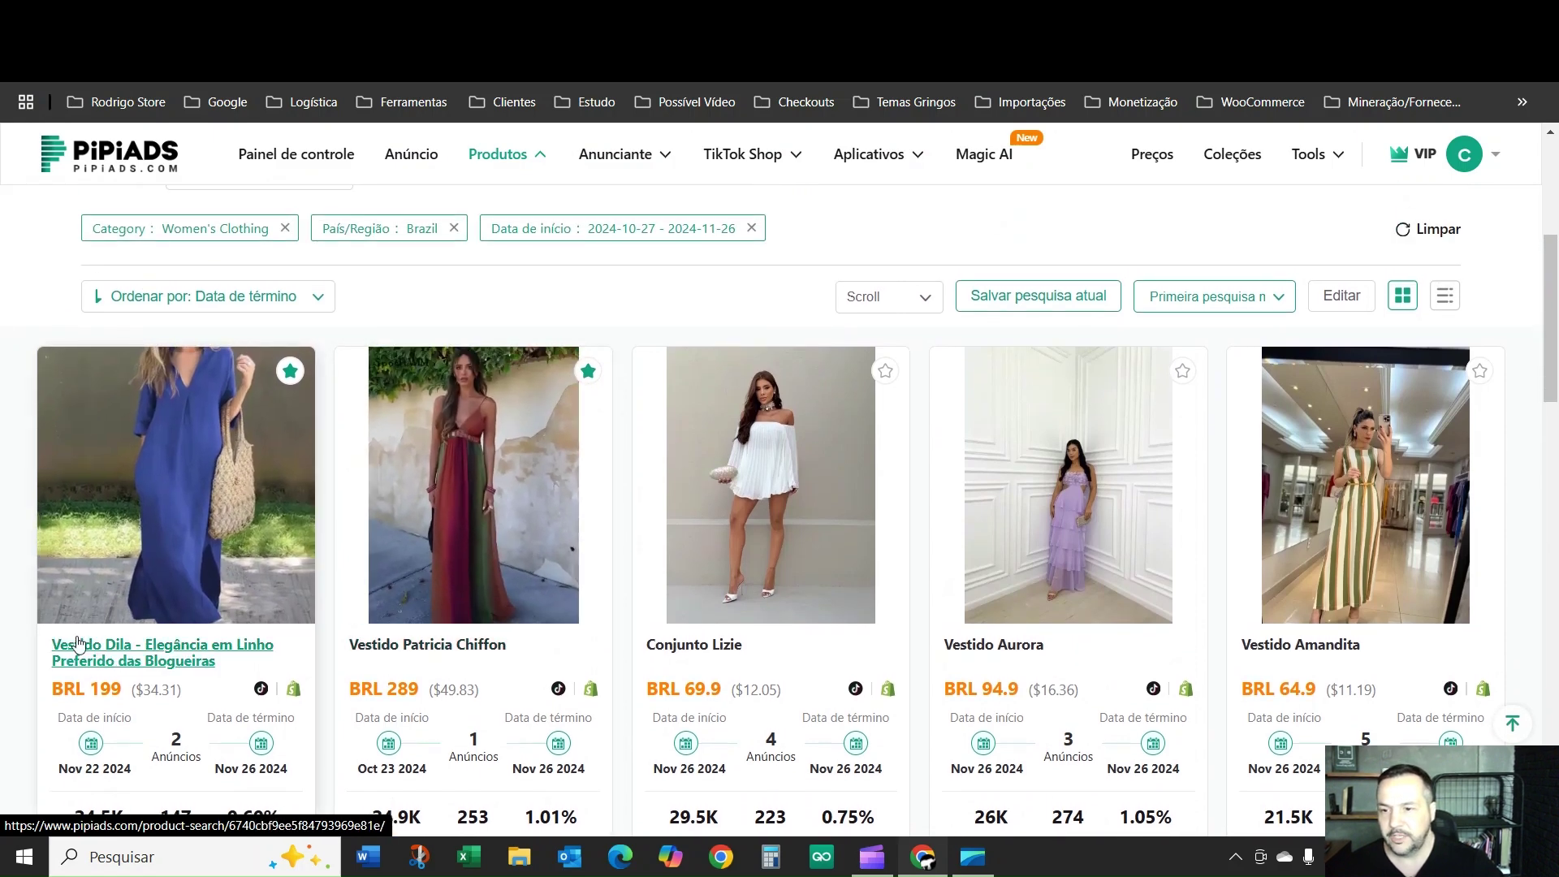
{"action": "scroll", "coordinate": [101, 693], "scroll_direction": "down", "scroll_amount": 1}
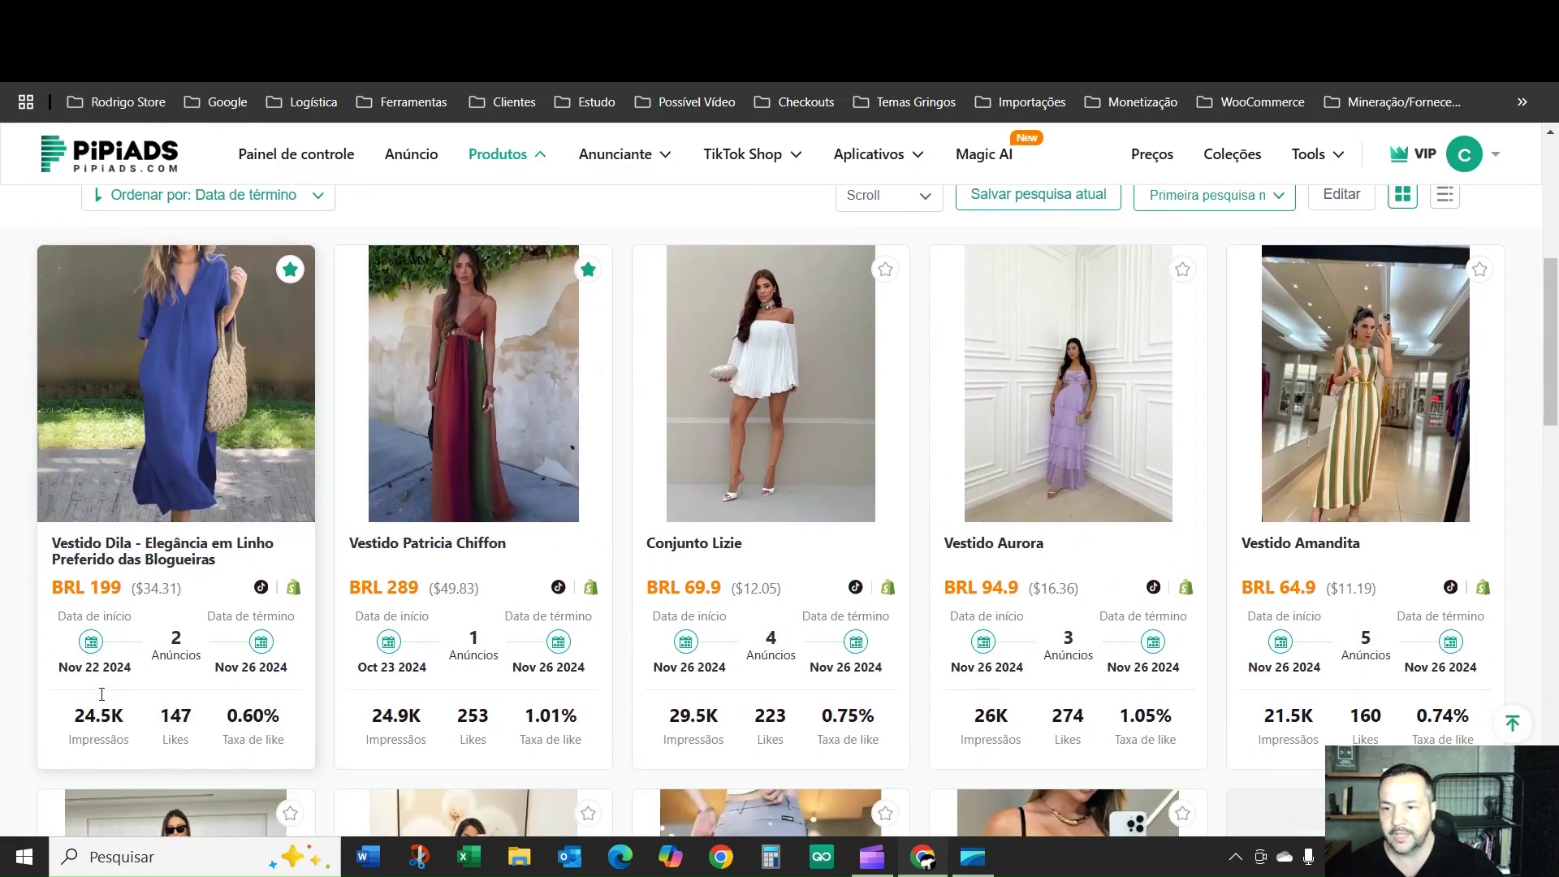
{"action": "scroll", "coordinate": [97, 617], "scroll_direction": "up", "scroll_amount": 3}
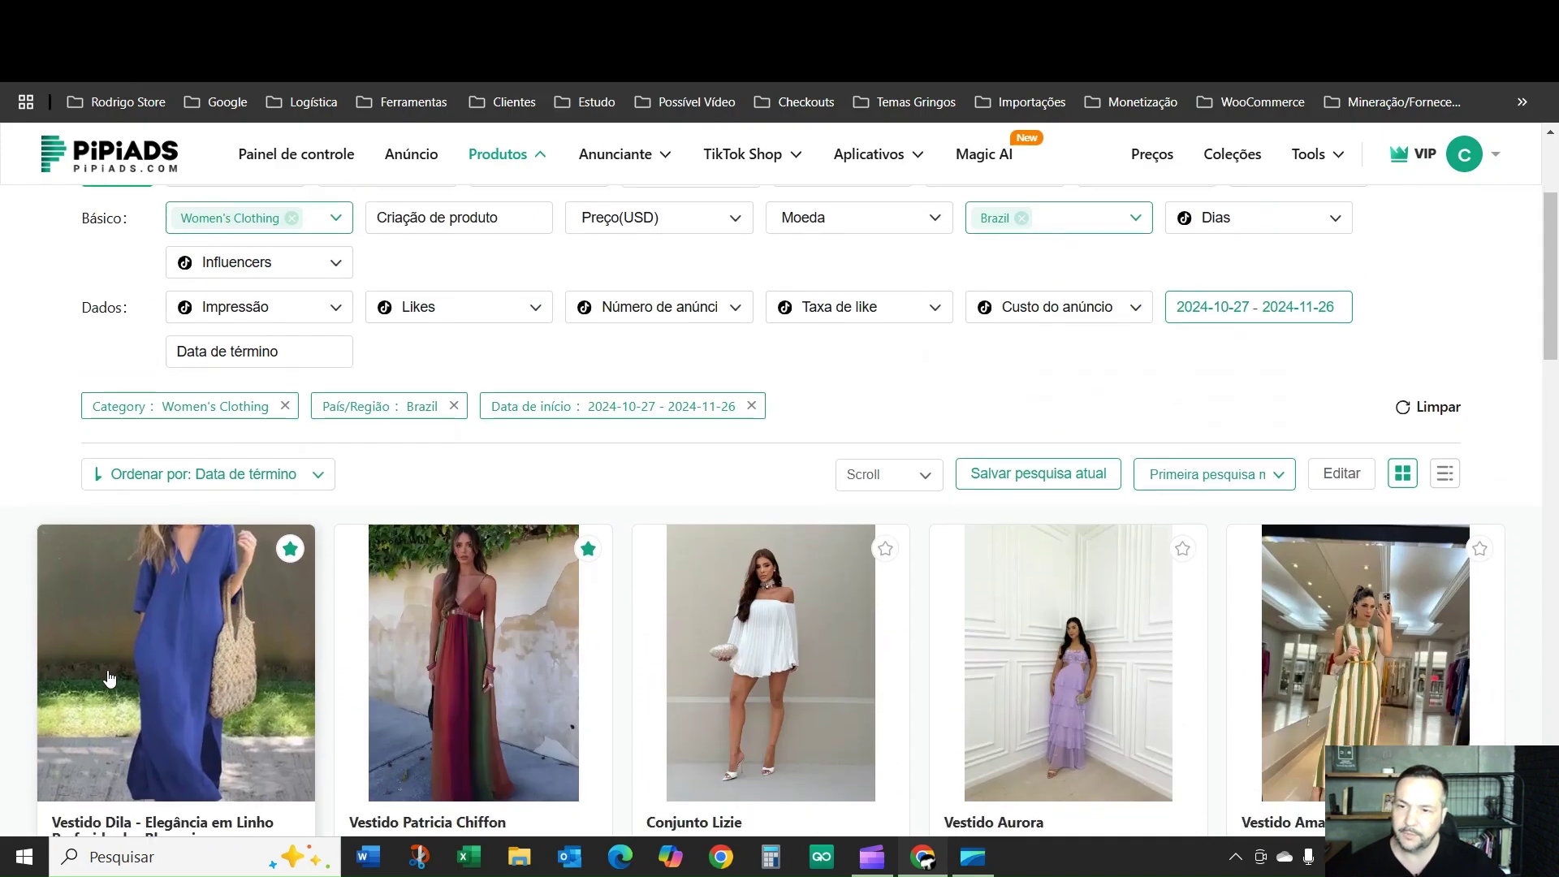
{"action": "scroll", "coordinate": [101, 646], "scroll_direction": "down", "scroll_amount": 2}
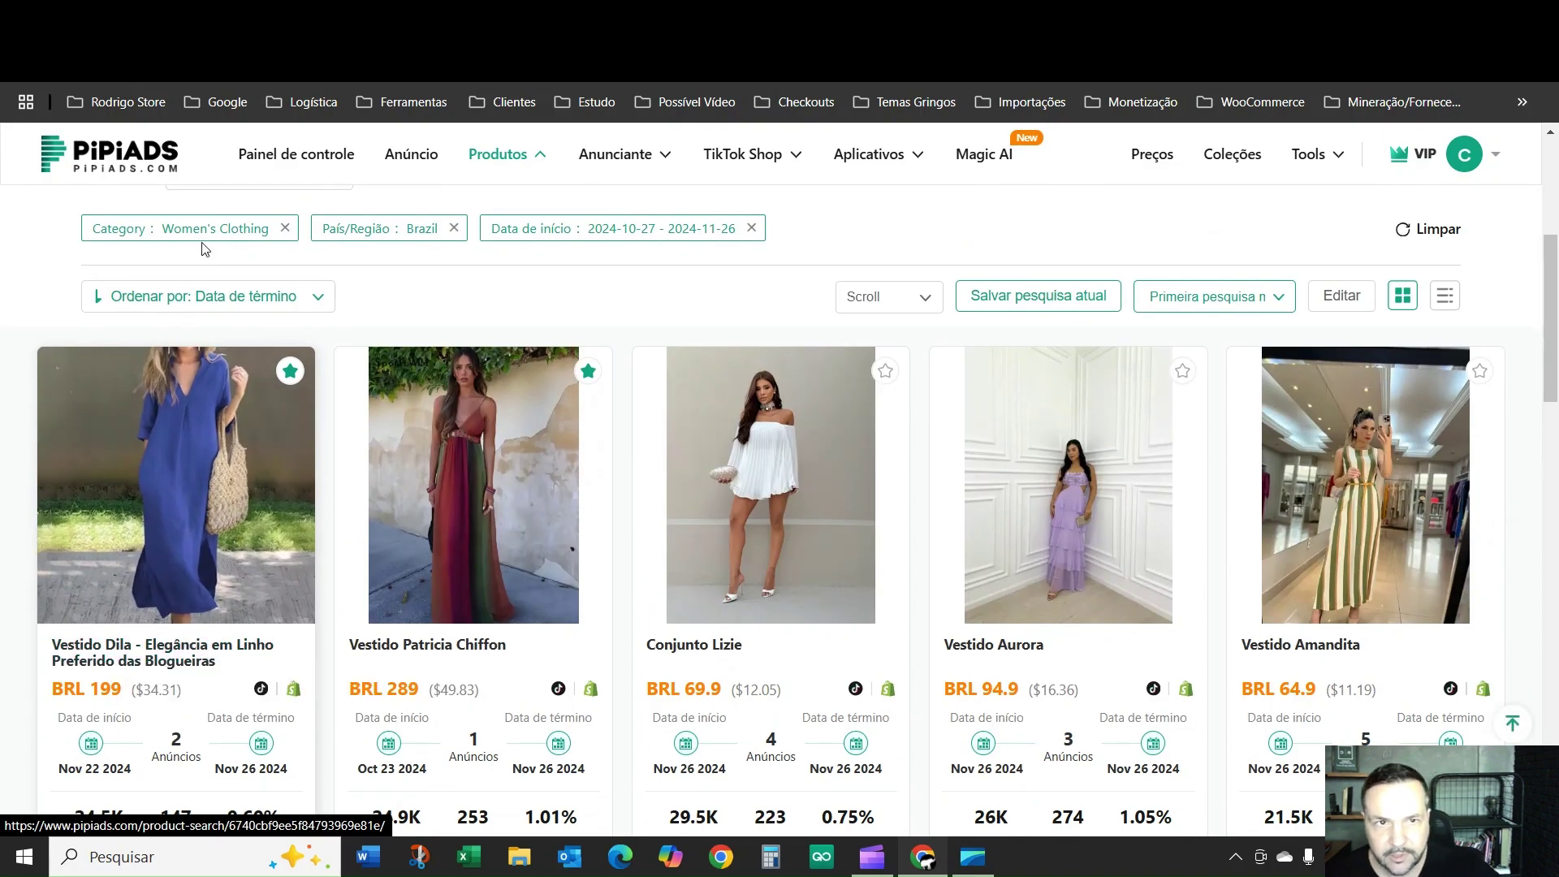
Search for the Vestido Dila photo with Google Lens, narrowing the selected area to the blue dress
{"action": "mouse_move", "coordinate": [720, 138]}
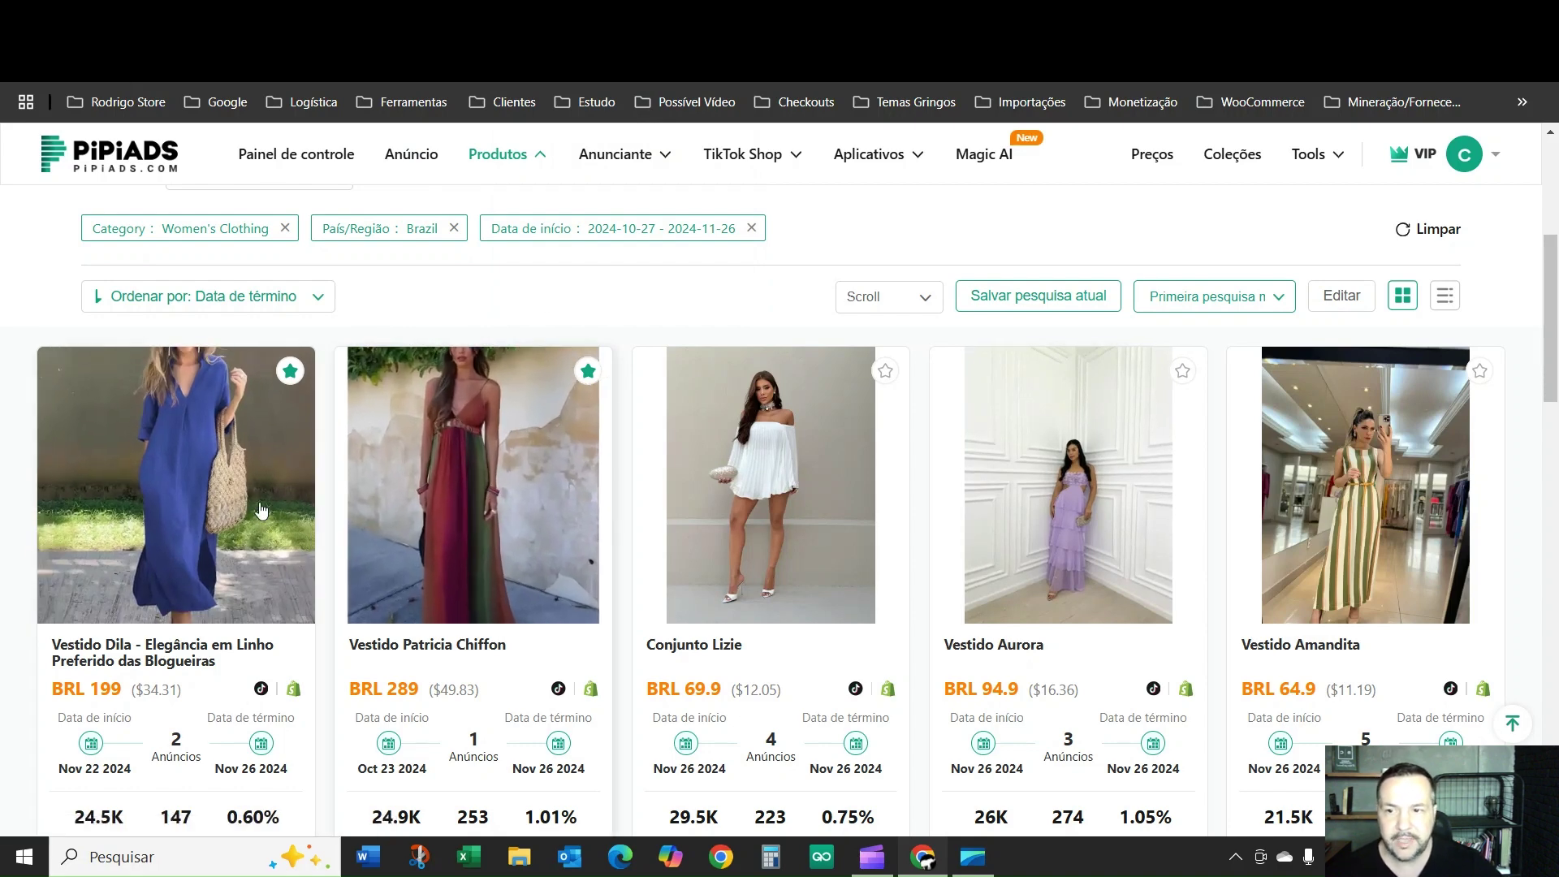
{"action": "right_click", "coordinate": [202, 498]}
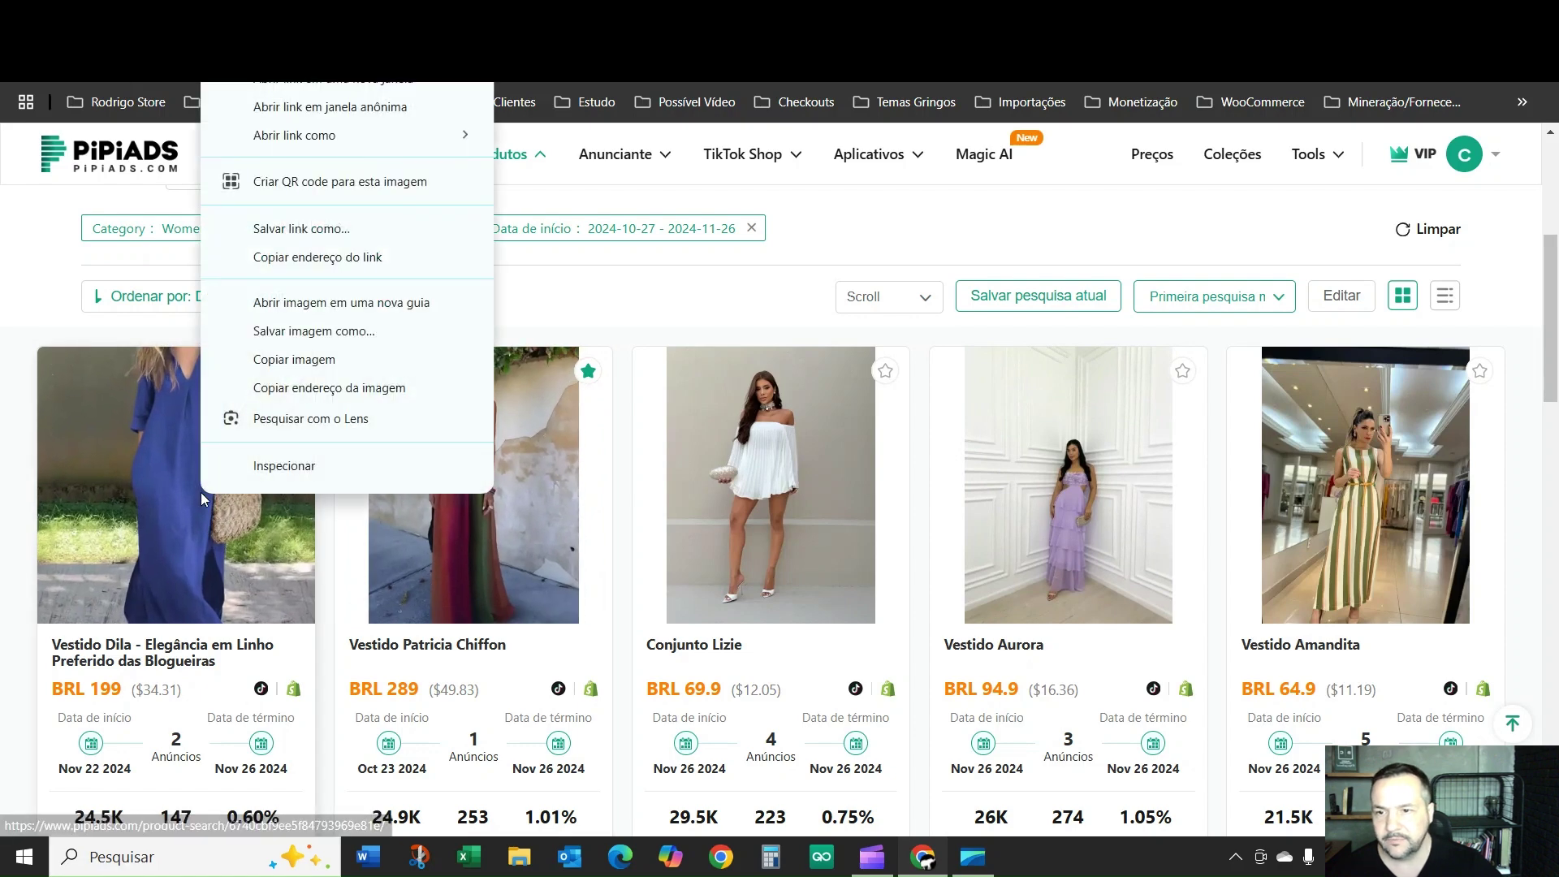
{"action": "left_click", "coordinate": [309, 420]}
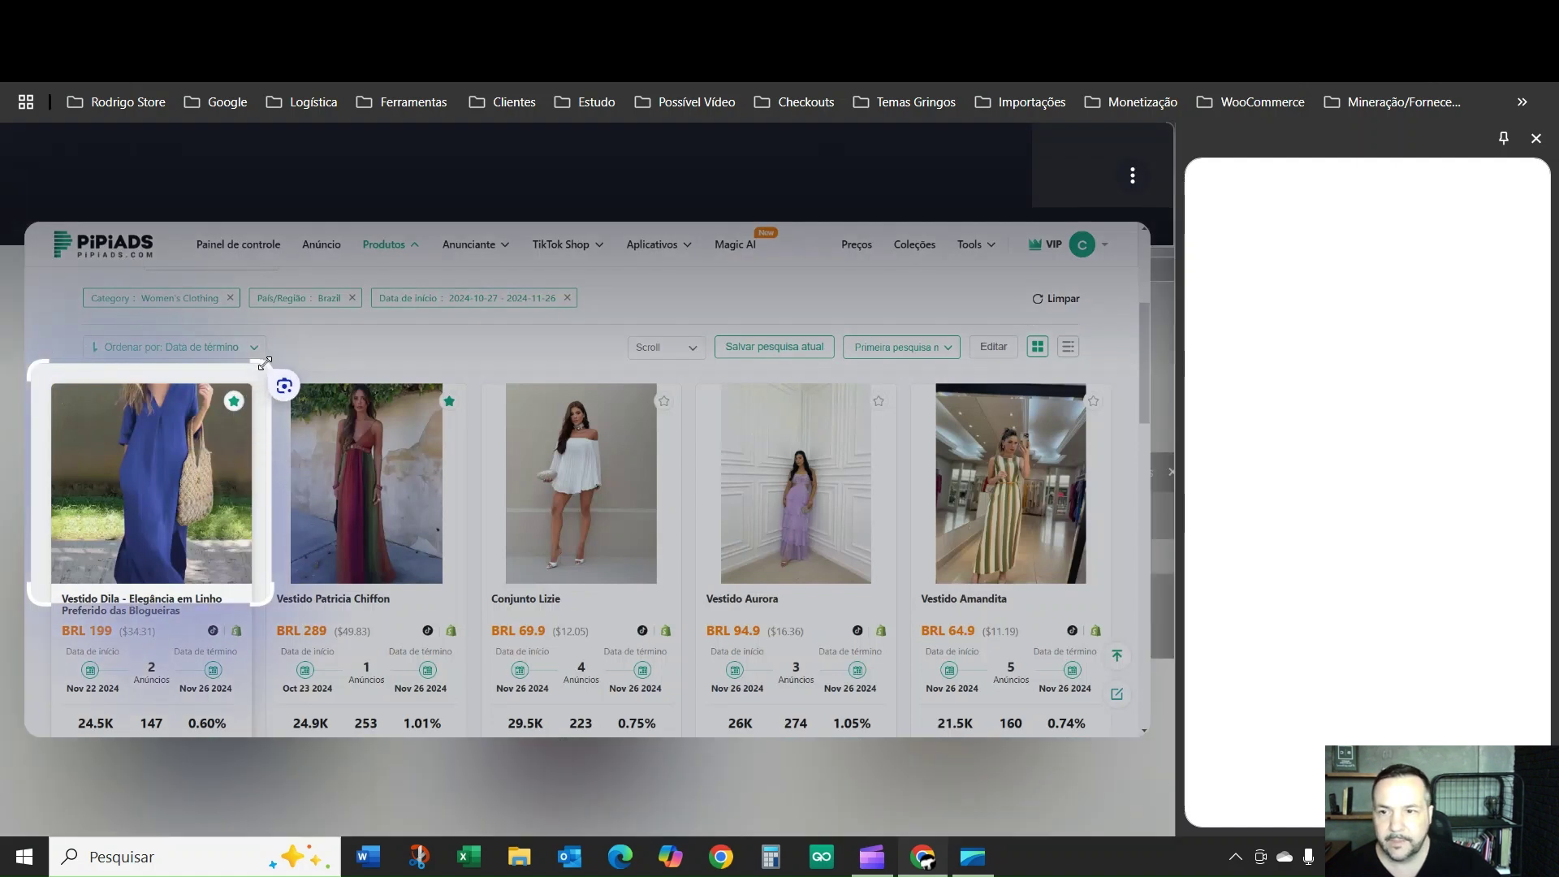
{"action": "left_click_drag", "start_coordinate": [264, 365], "coordinate": [224, 385]}
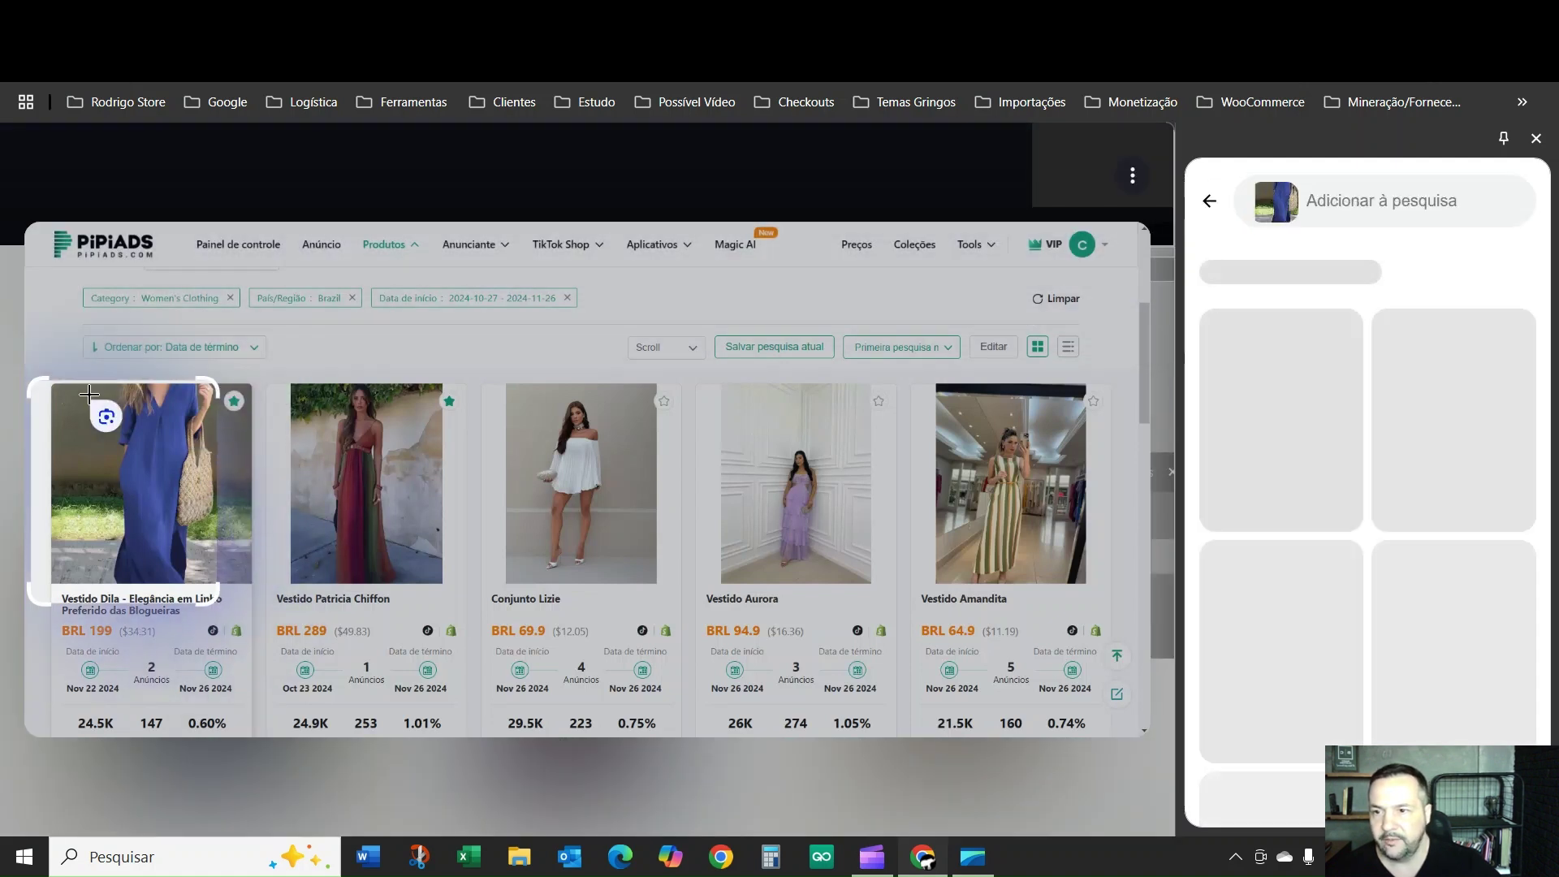
{"action": "left_click_drag", "start_coordinate": [33, 380], "coordinate": [108, 384]}
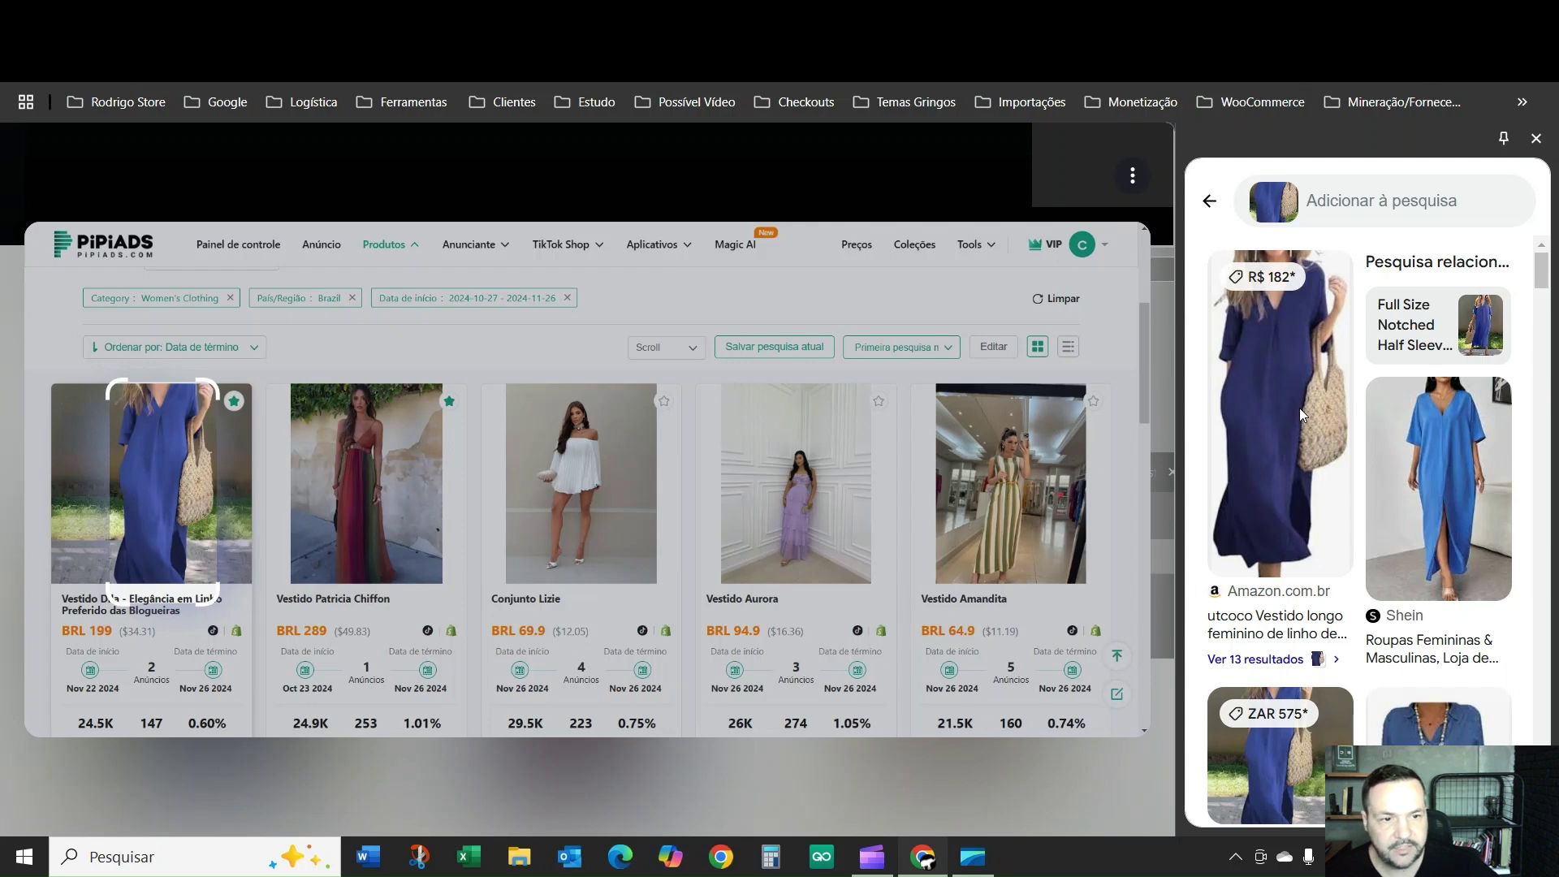
Browse the Lens matches for the blue dress, comparing stores and prices, and close the results
{"action": "scroll", "coordinate": [1281, 524], "scroll_direction": "down", "scroll_amount": 10}
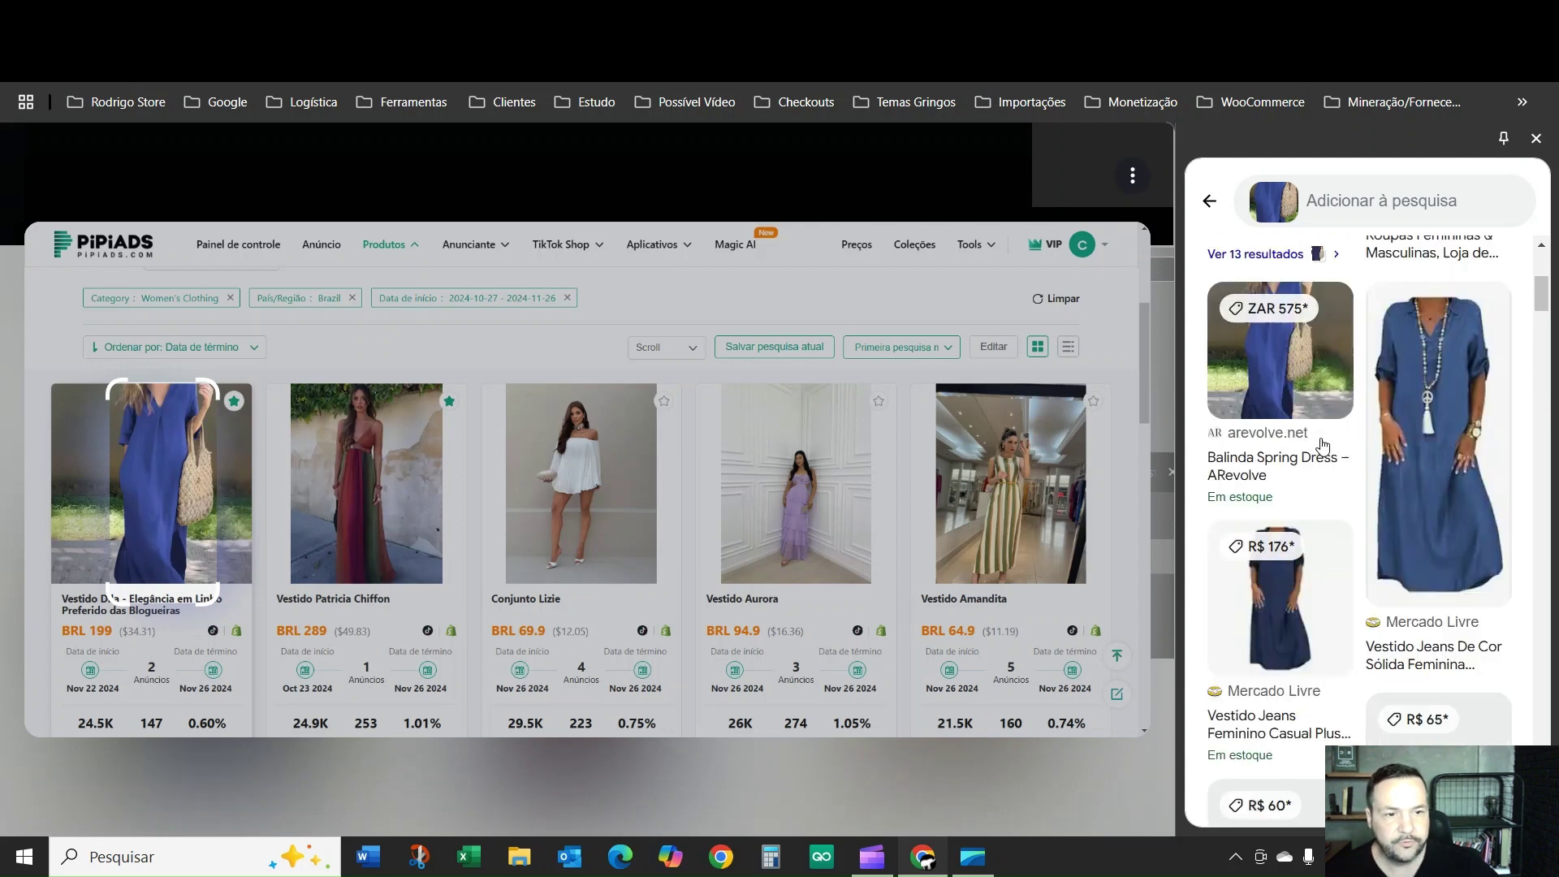
{"action": "scroll", "coordinate": [1333, 439], "scroll_direction": "down", "scroll_amount": 5}
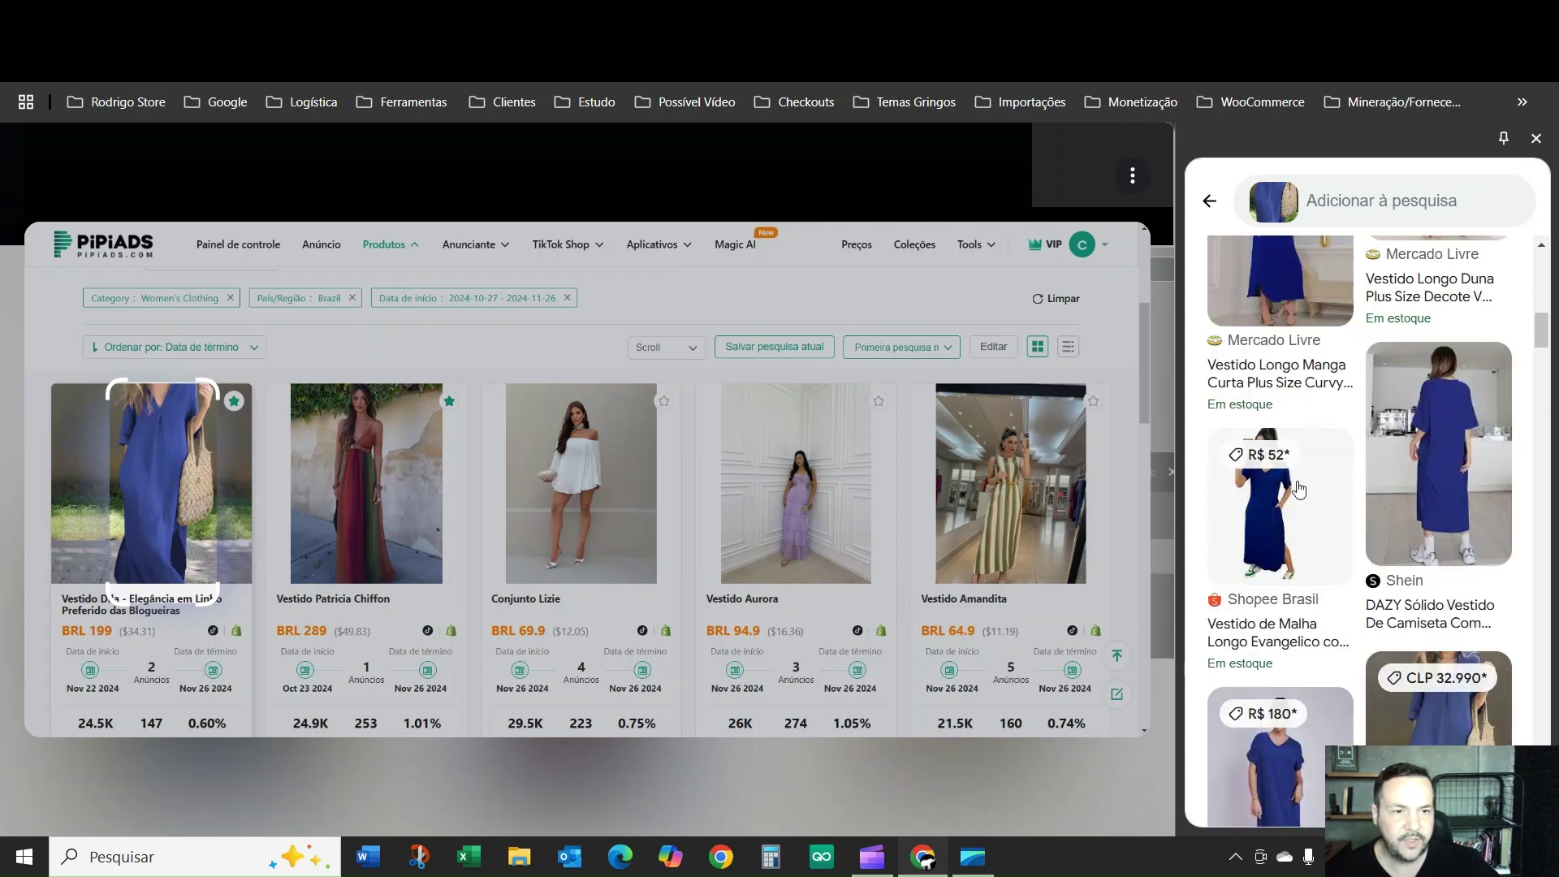
{"action": "scroll", "coordinate": [1299, 491], "scroll_direction": "down", "scroll_amount": 5}
{"action": "scroll", "coordinate": [1260, 586], "scroll_direction": "up", "scroll_amount": 3}
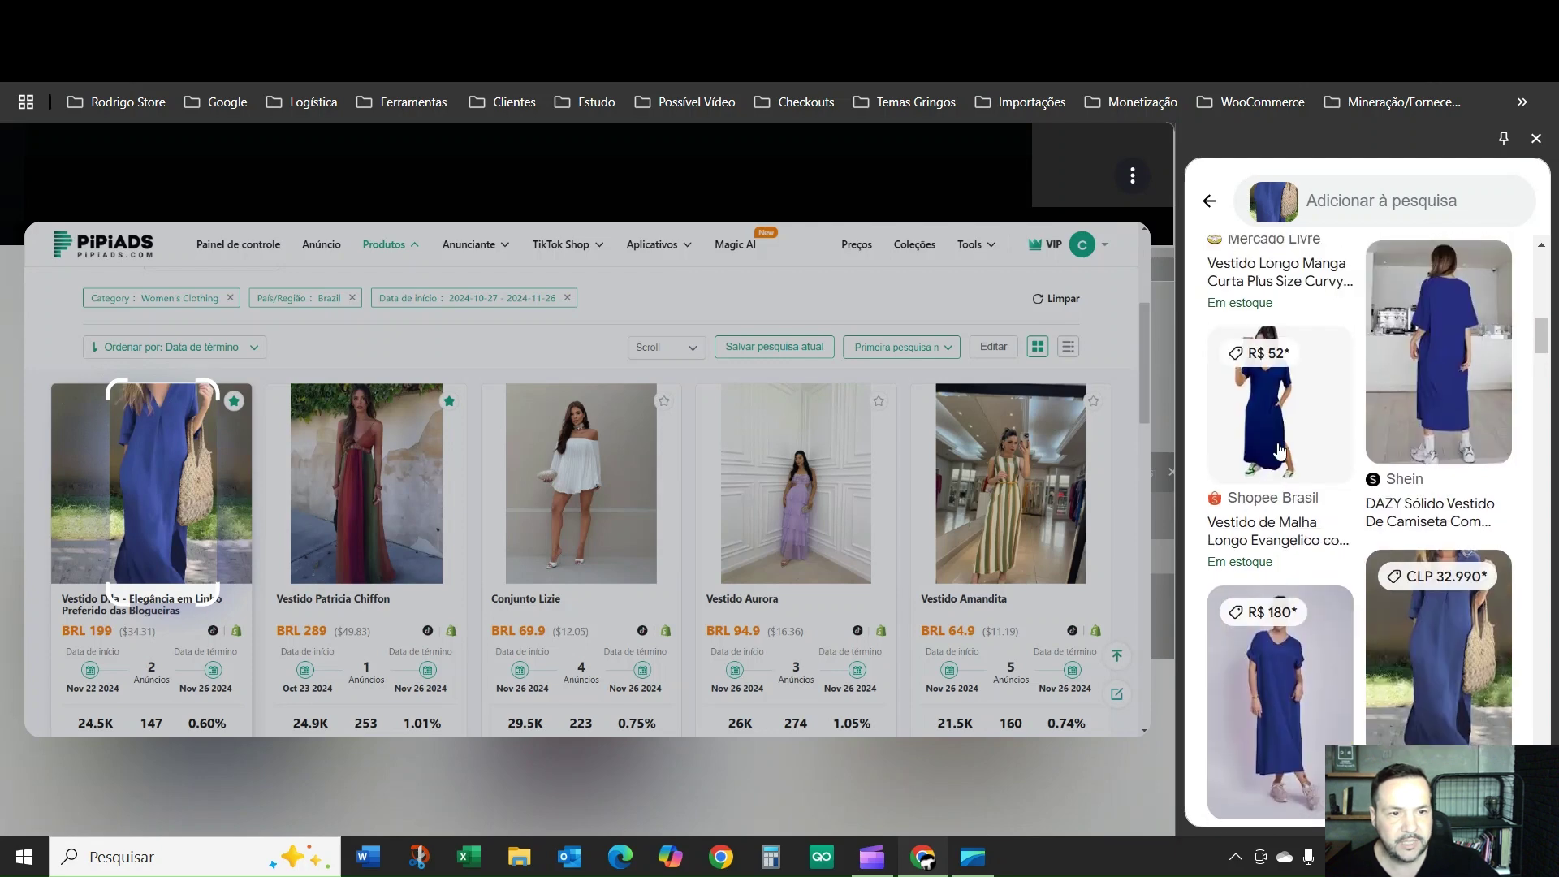
{"action": "scroll", "coordinate": [1300, 540], "scroll_direction": "down", "scroll_amount": 1}
{"action": "scroll", "coordinate": [1302, 537], "scroll_direction": "up", "scroll_amount": 10}
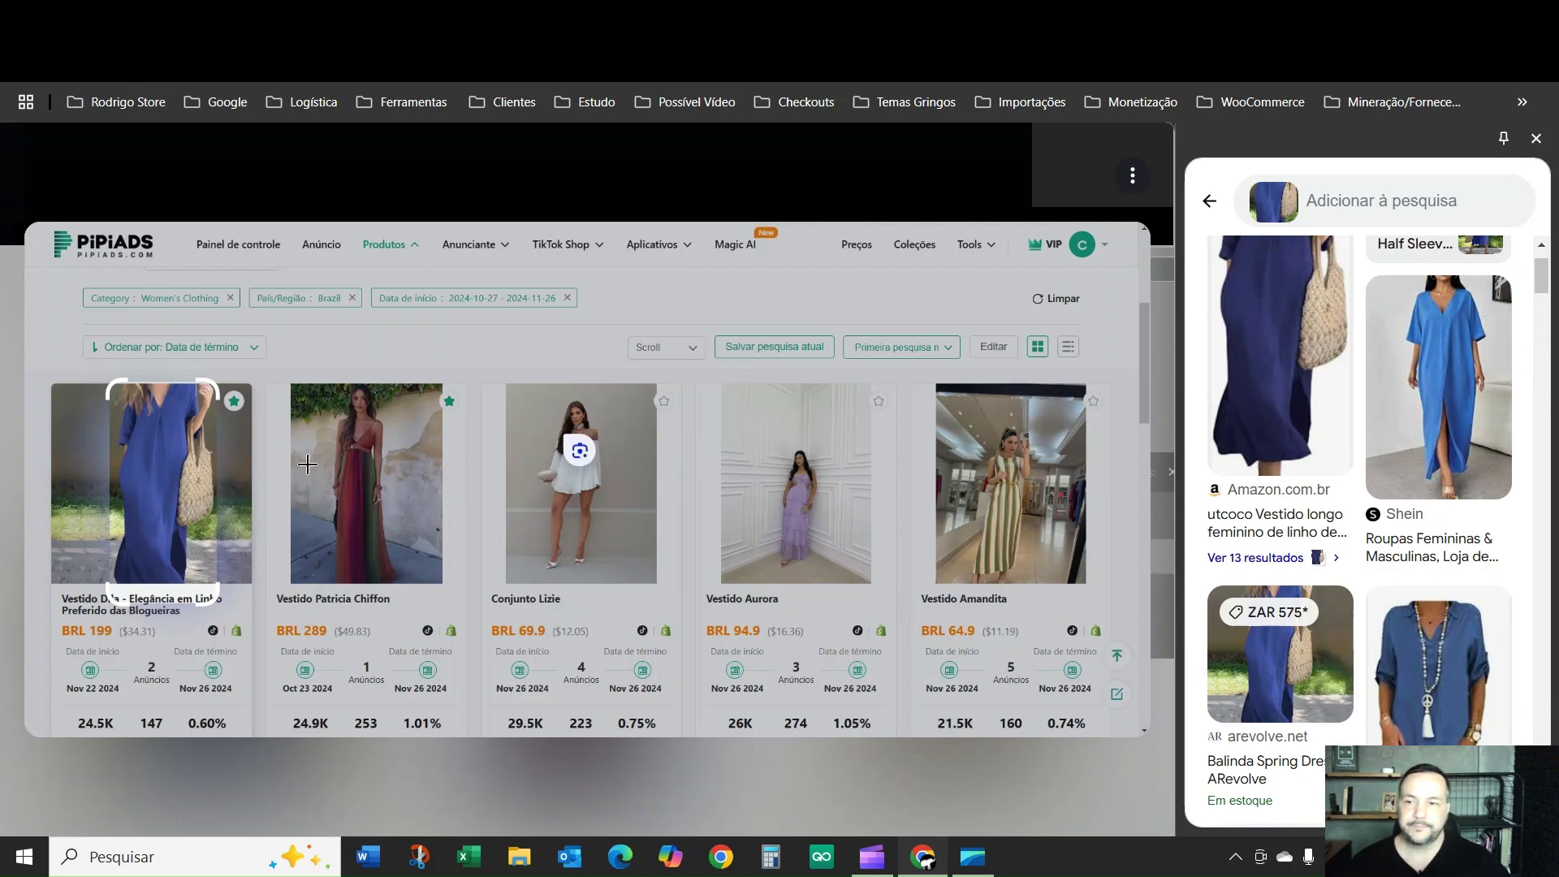
{"action": "left_click", "coordinate": [1536, 139]}
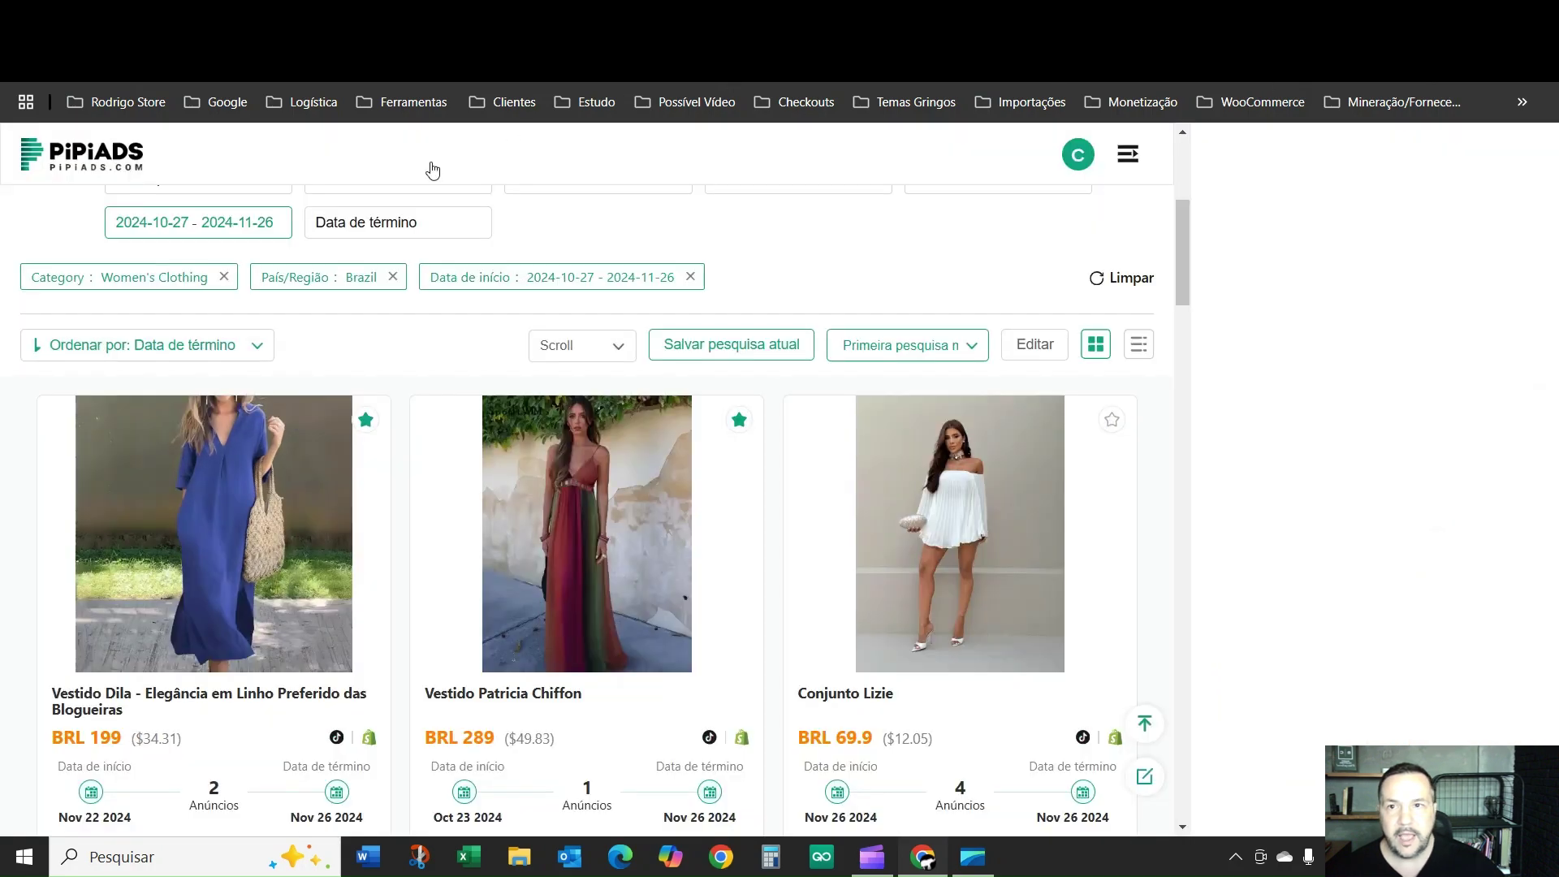
Open the PiPiADS Tools page and look over its most popular tools and available site languages
{"action": "mouse_move", "coordinate": [498, 150]}
{"action": "left_click", "coordinate": [487, 216]}
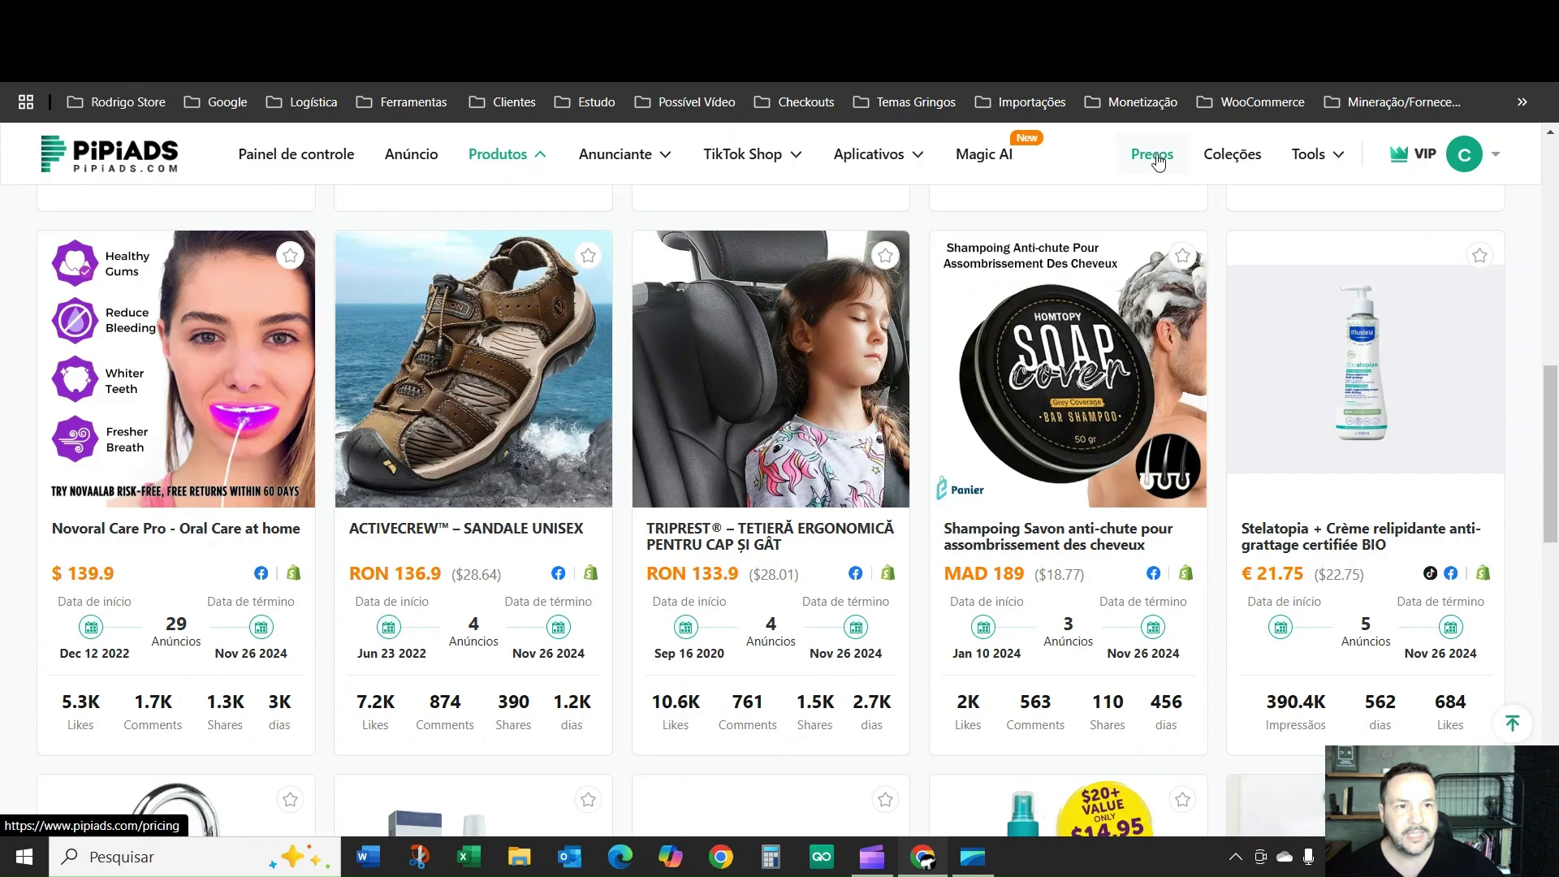
{"action": "mouse_move", "coordinate": [1324, 152]}
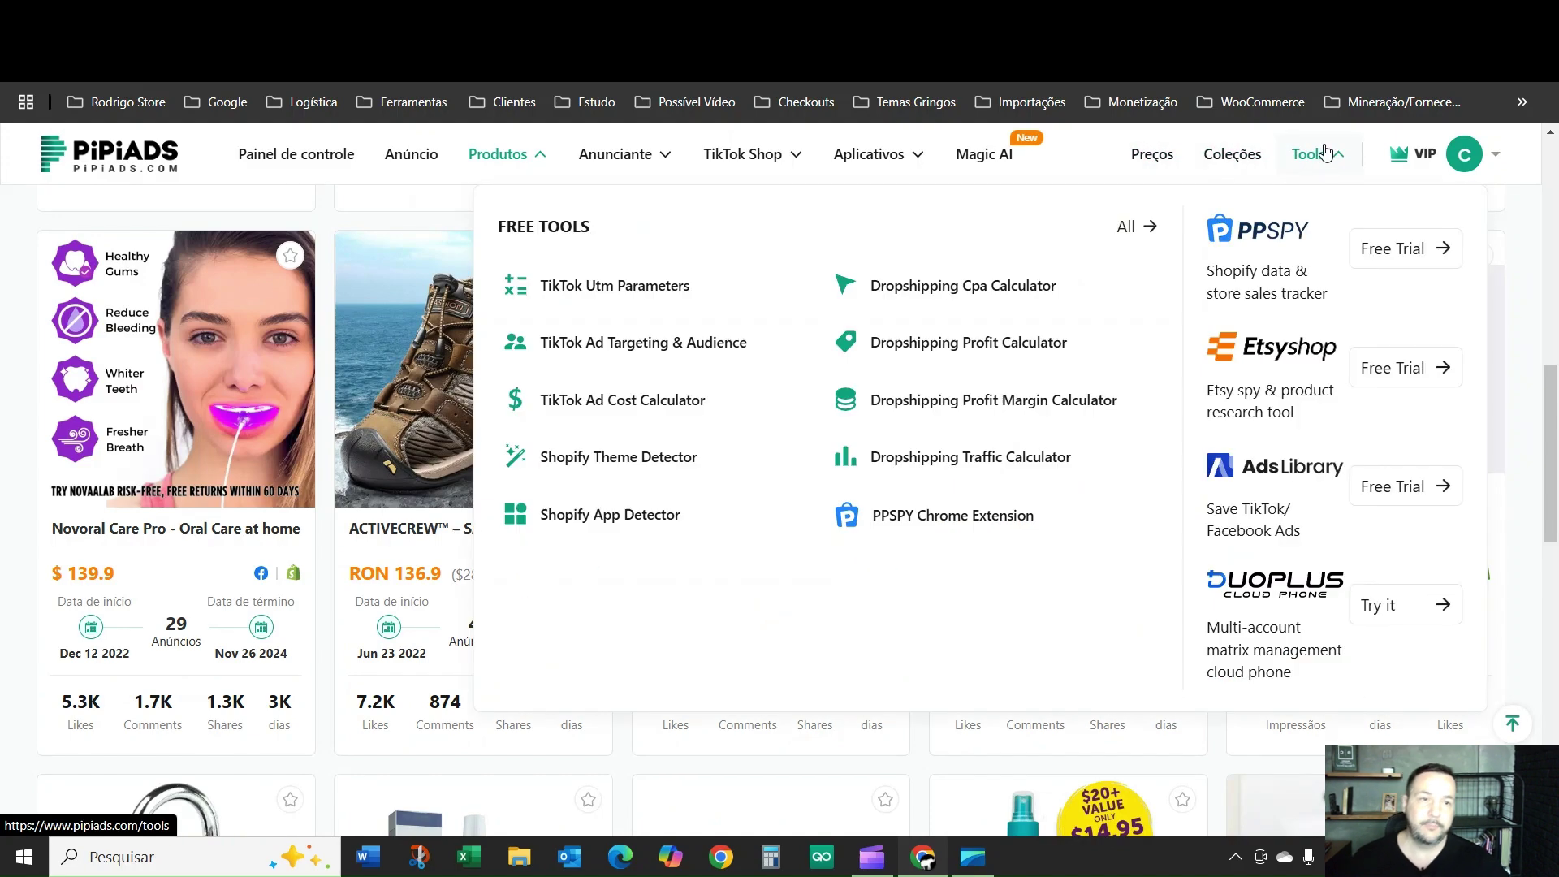
{"action": "left_click", "coordinate": [1311, 156]}
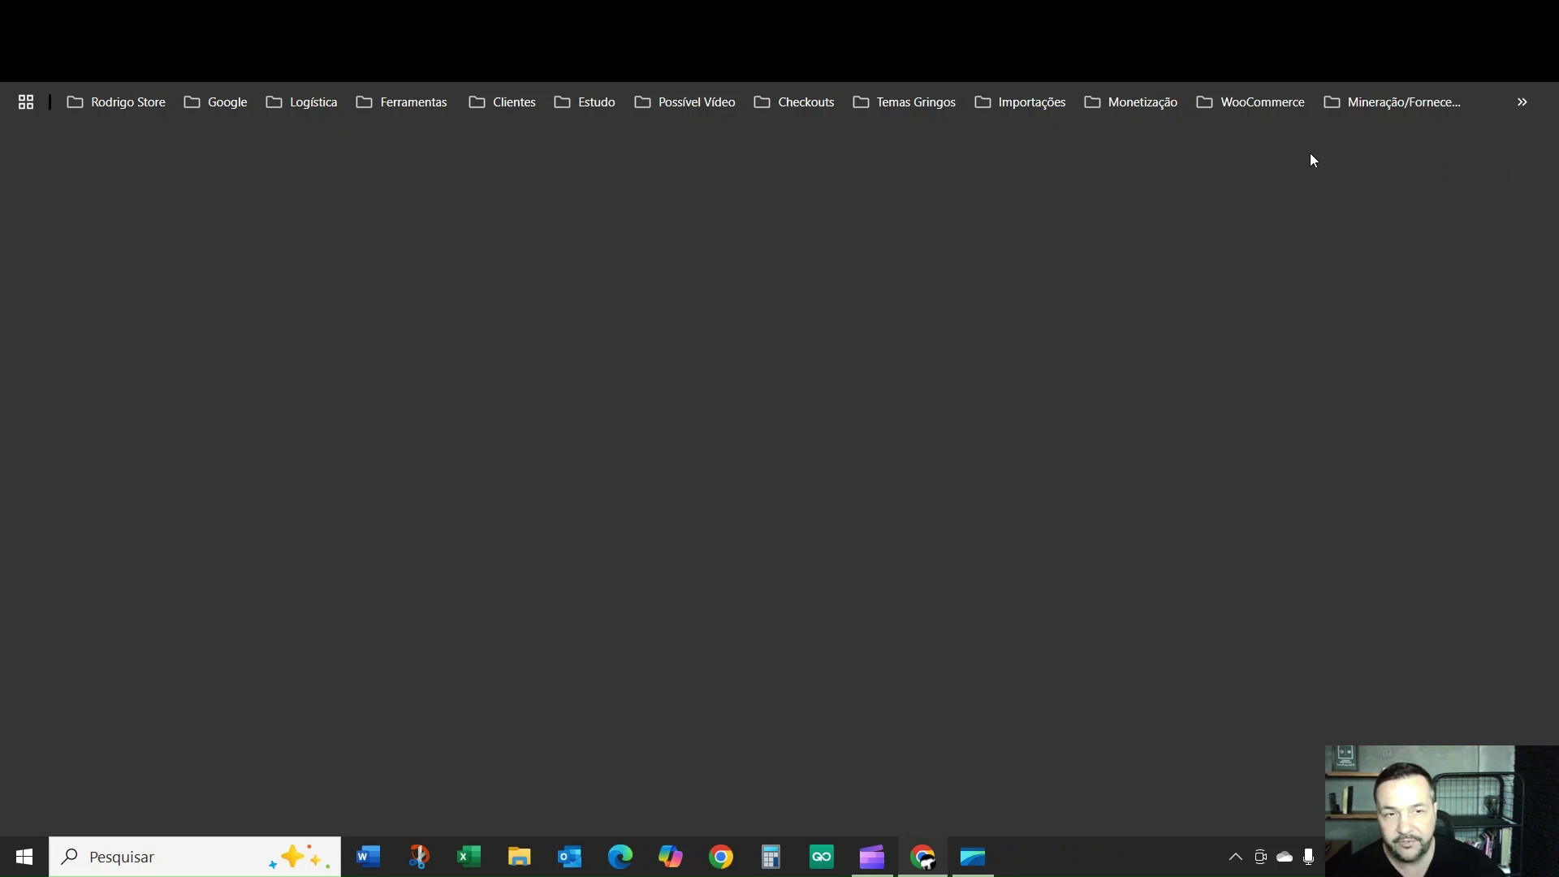
{"action": "scroll", "coordinate": [1117, 442], "scroll_direction": "down", "scroll_amount": 1}
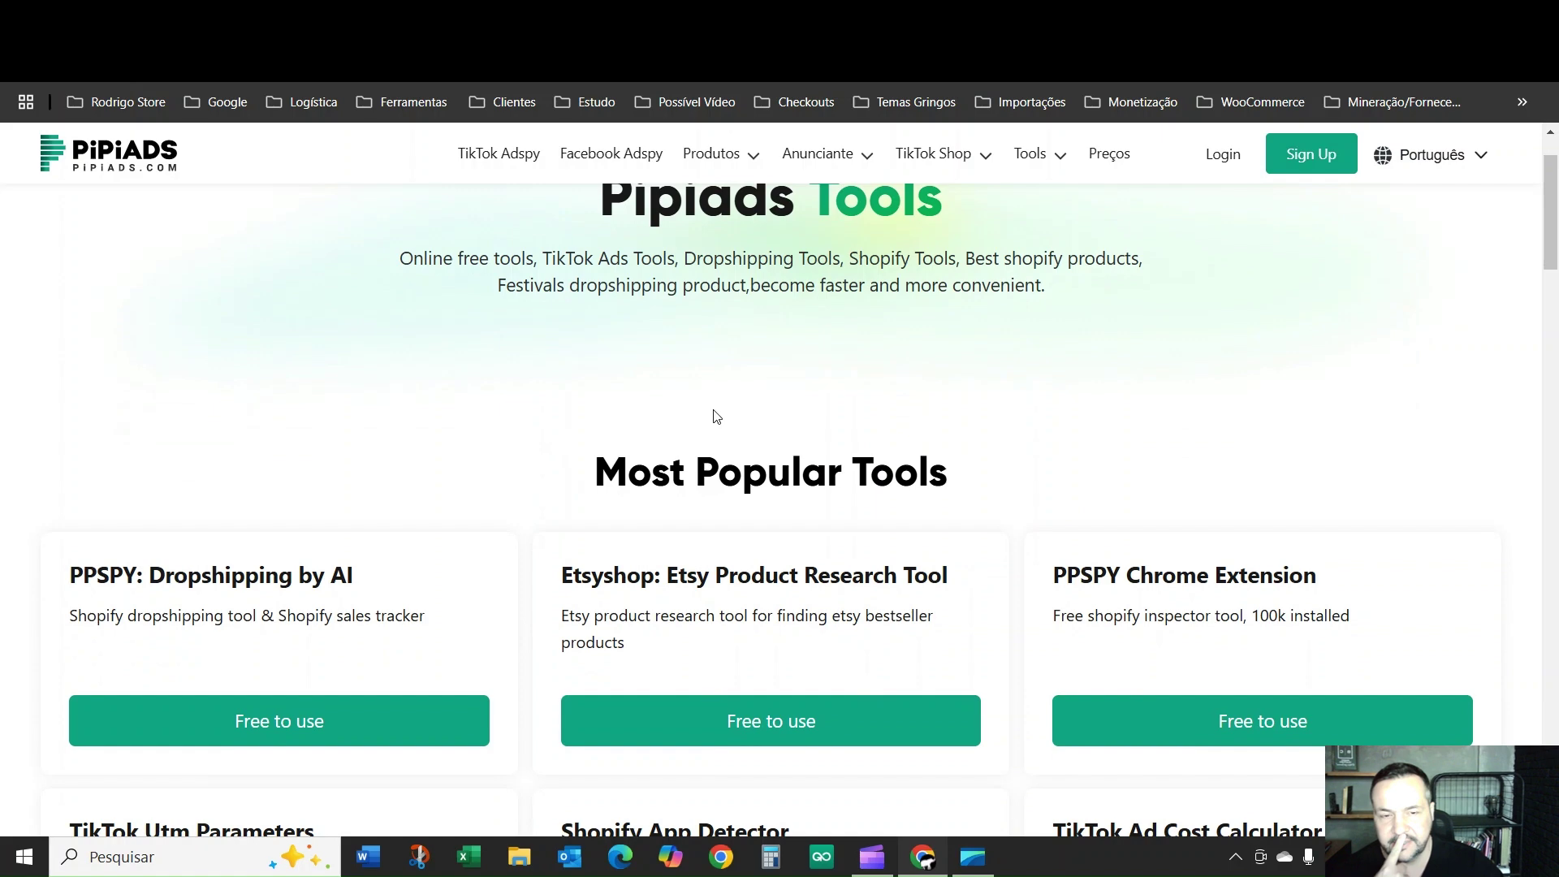
{"action": "scroll", "coordinate": [1097, 402], "scroll_direction": "down", "scroll_amount": 2}
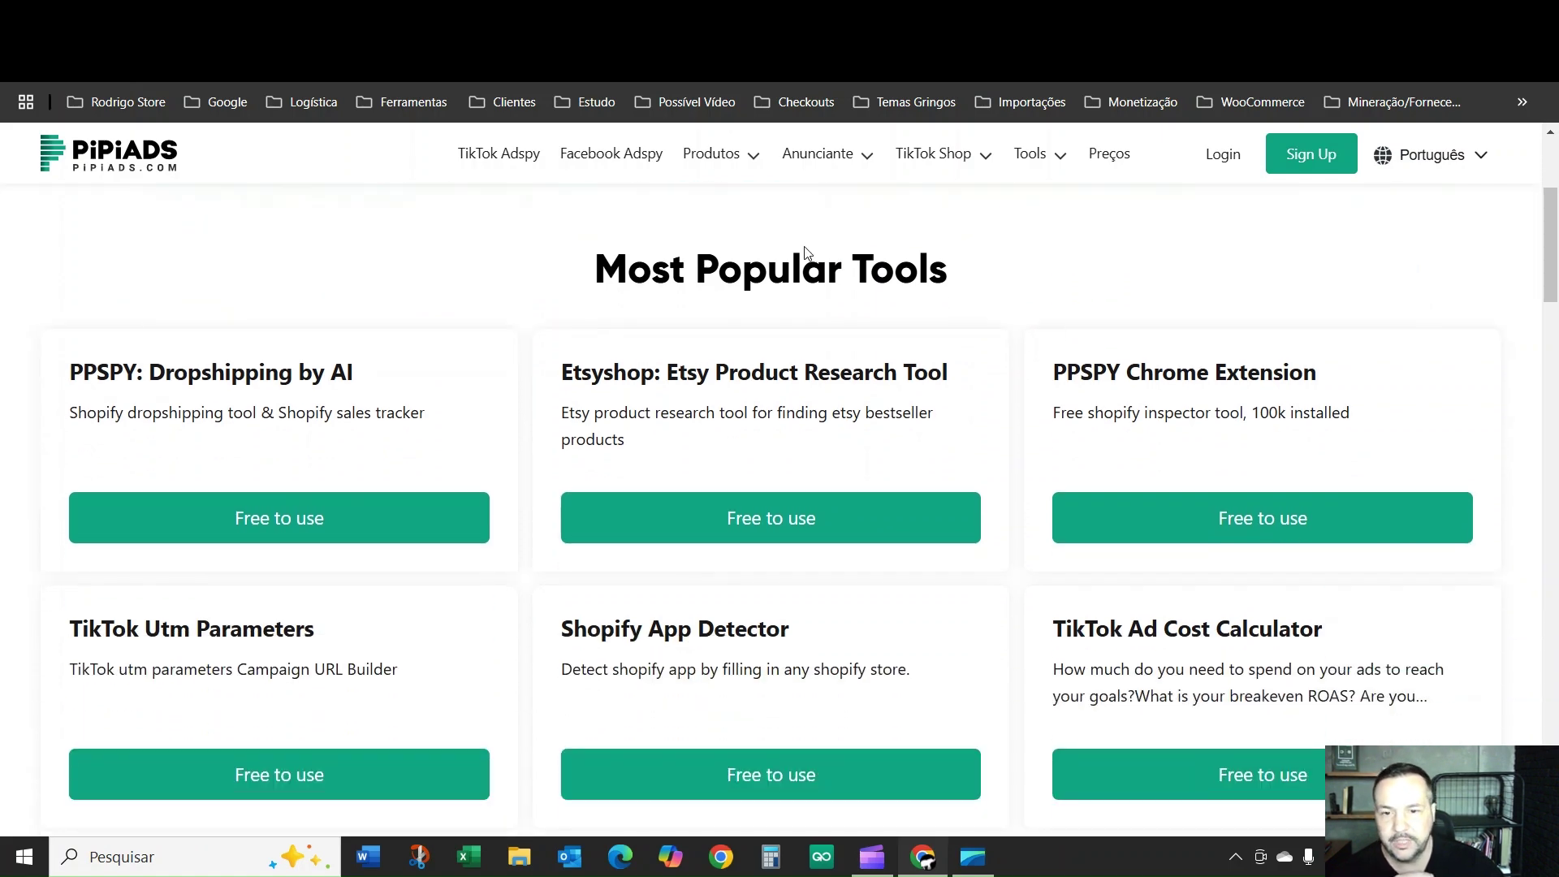
{"action": "scroll", "coordinate": [963, 437], "scroll_direction": "up", "scroll_amount": 3}
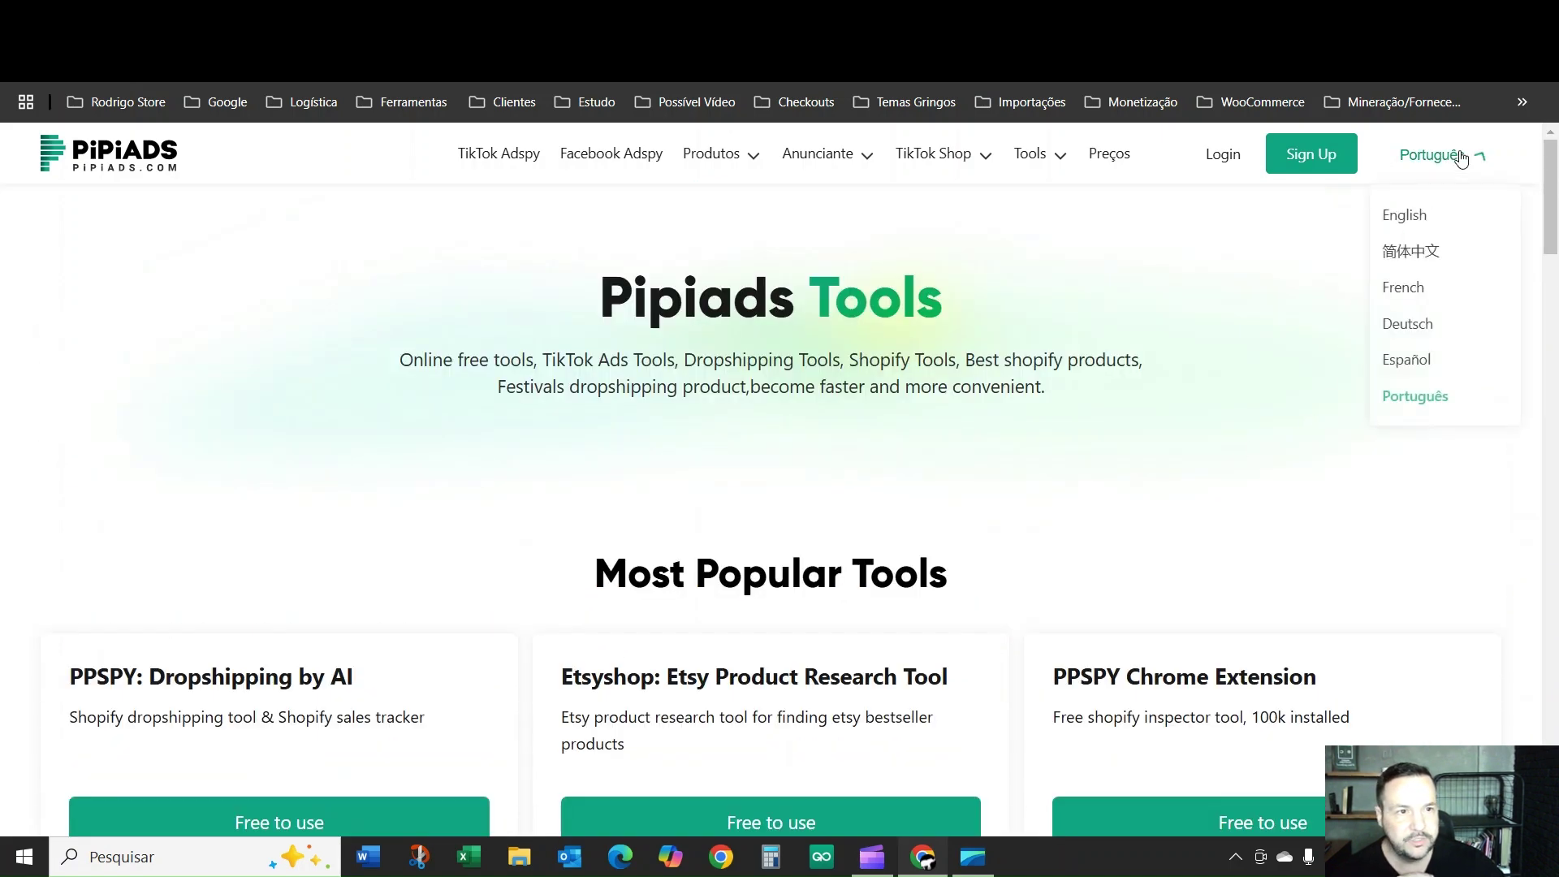
Translate the Tools page into Portuguese and read through the most popular tools and TikTok ad tools
{"action": "right_click", "coordinate": [1190, 406]}
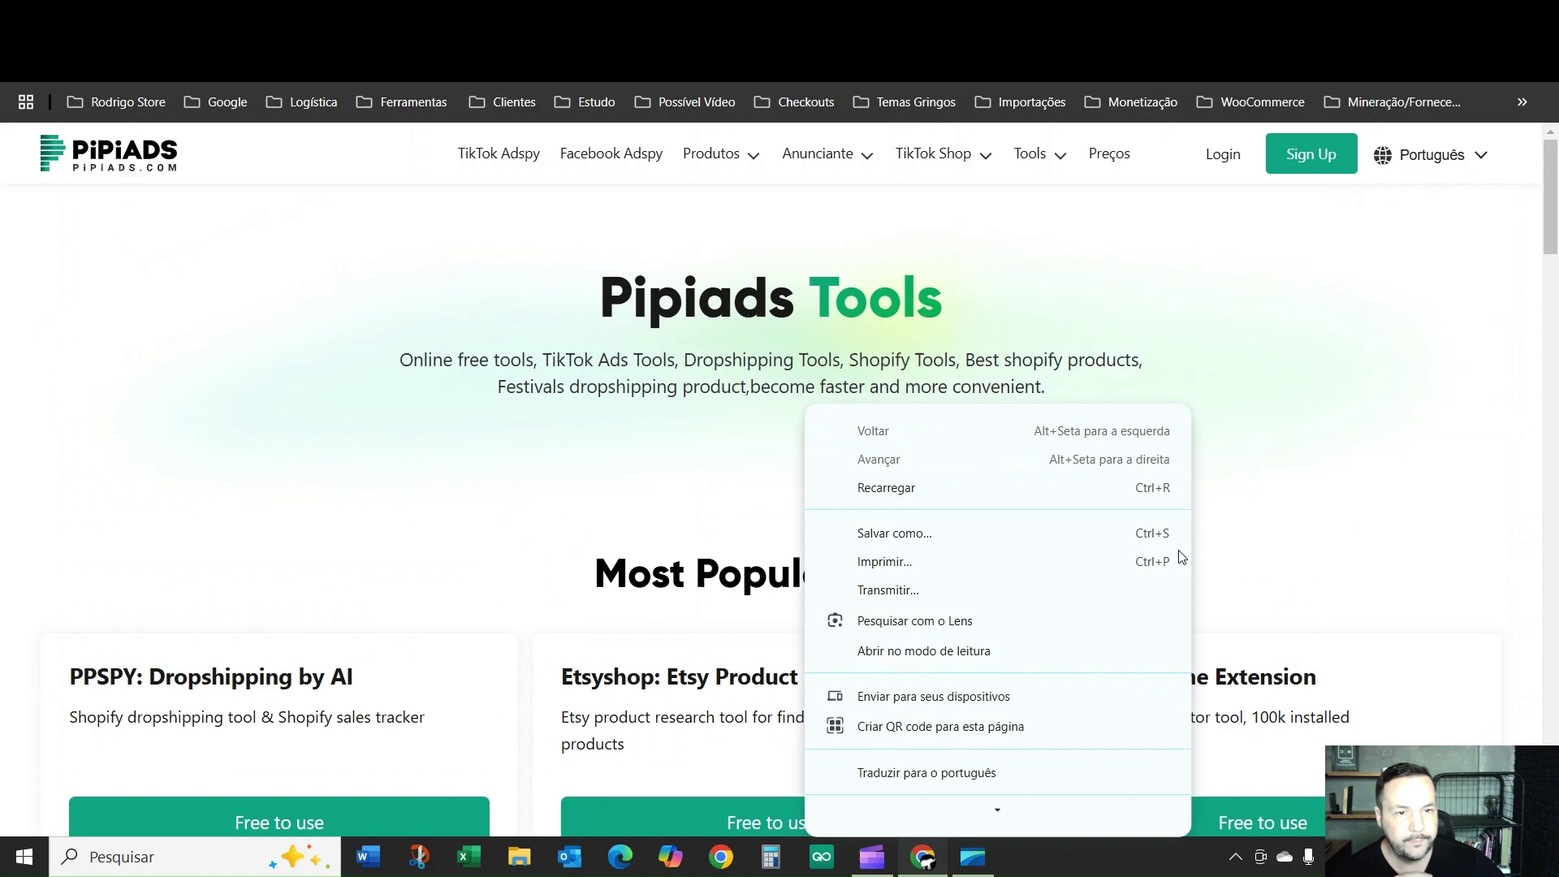
{"action": "left_click", "coordinate": [930, 774]}
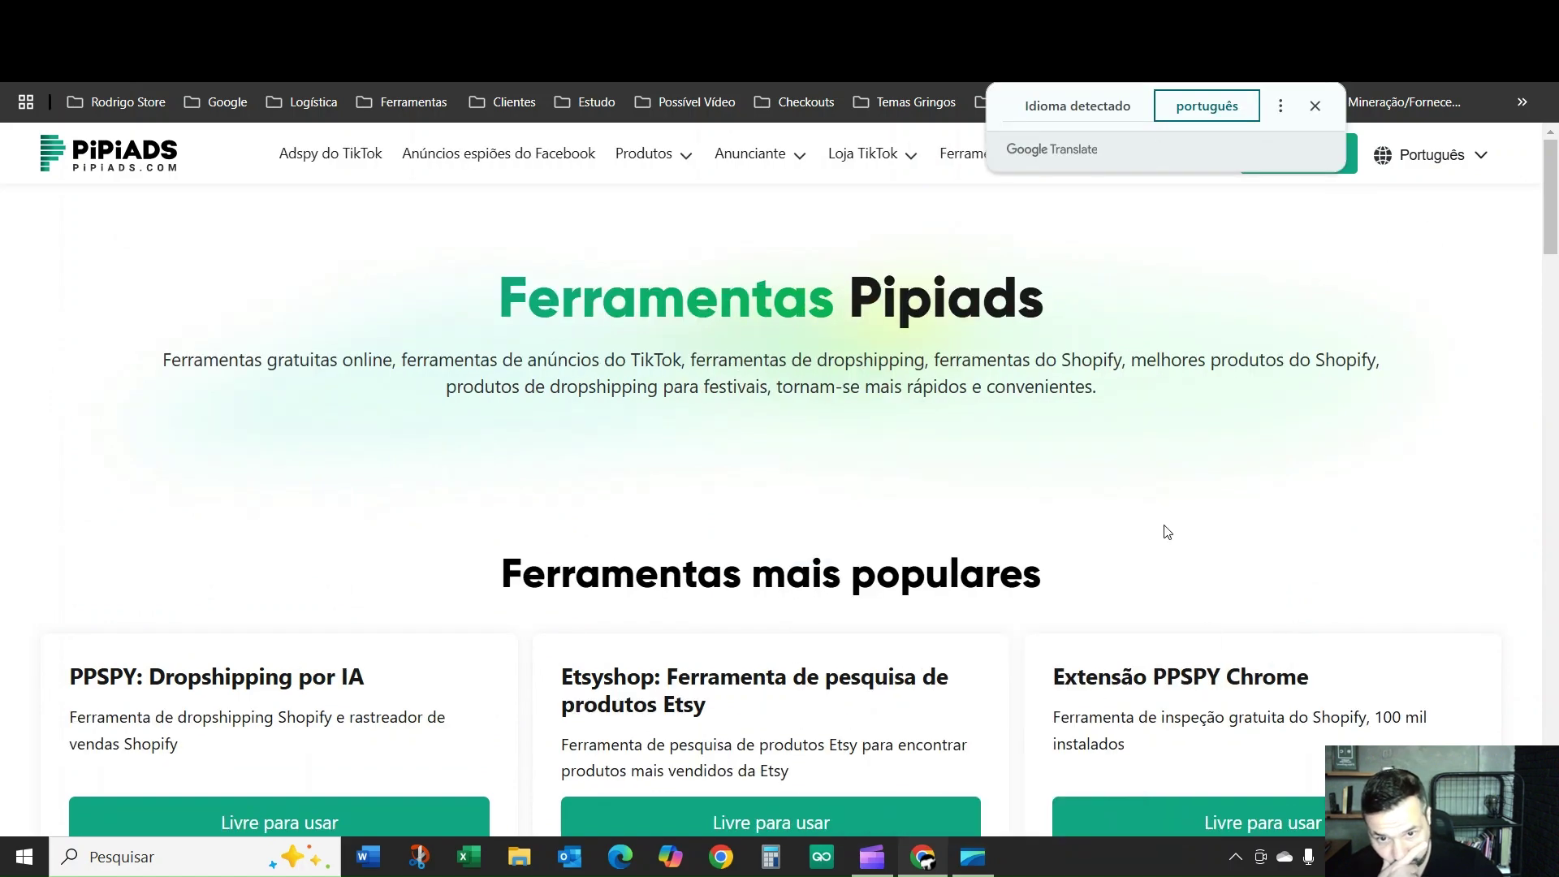
{"action": "scroll", "coordinate": [1161, 528], "scroll_direction": "down", "scroll_amount": 3}
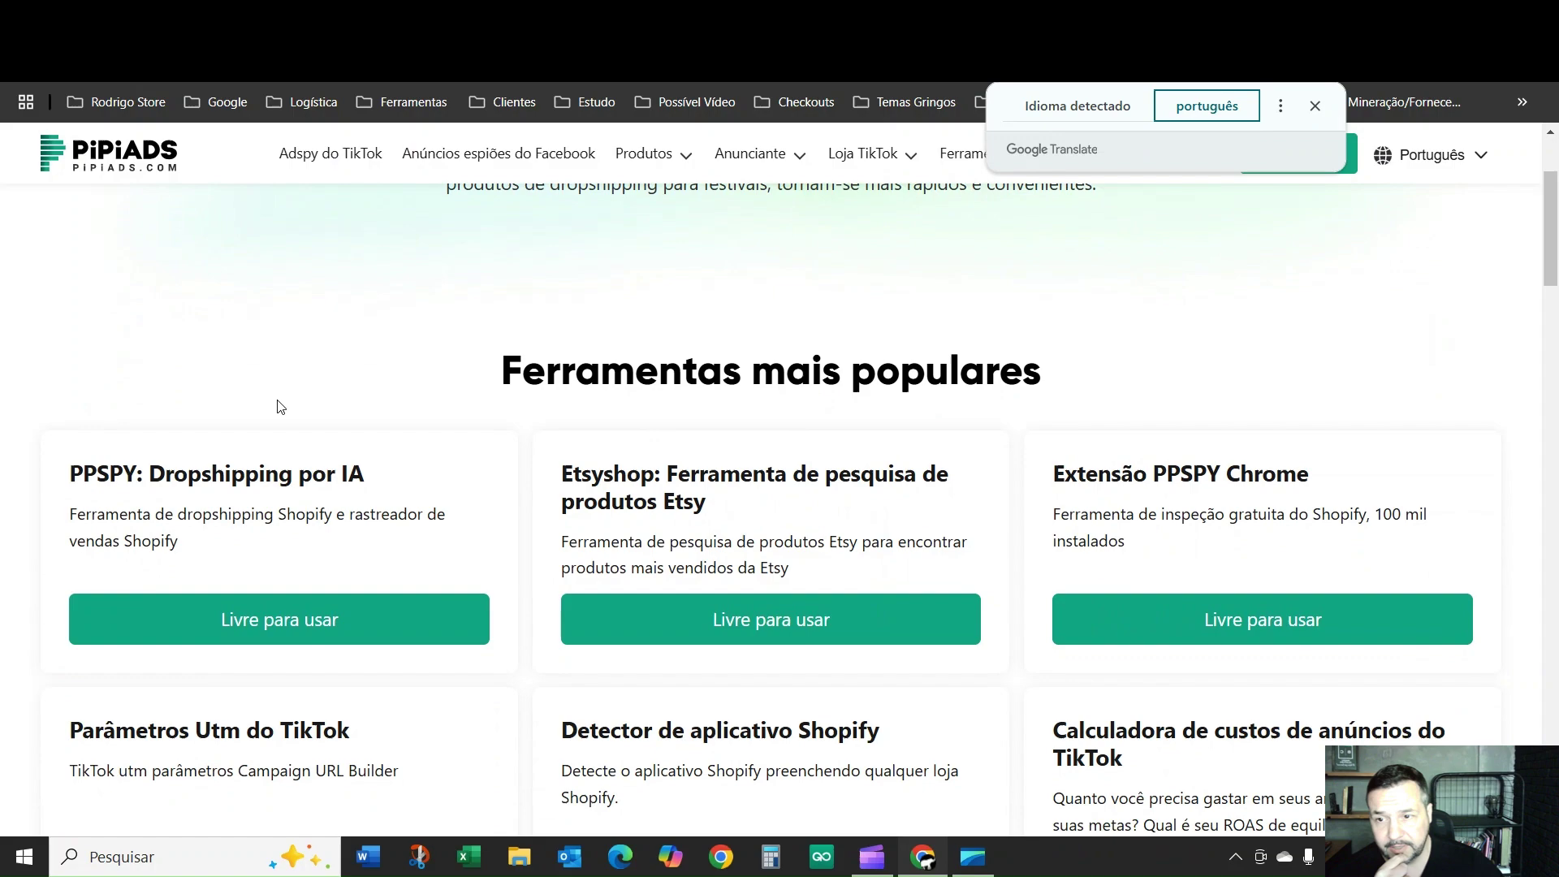
{"action": "scroll", "coordinate": [543, 455], "scroll_direction": "down", "scroll_amount": 8}
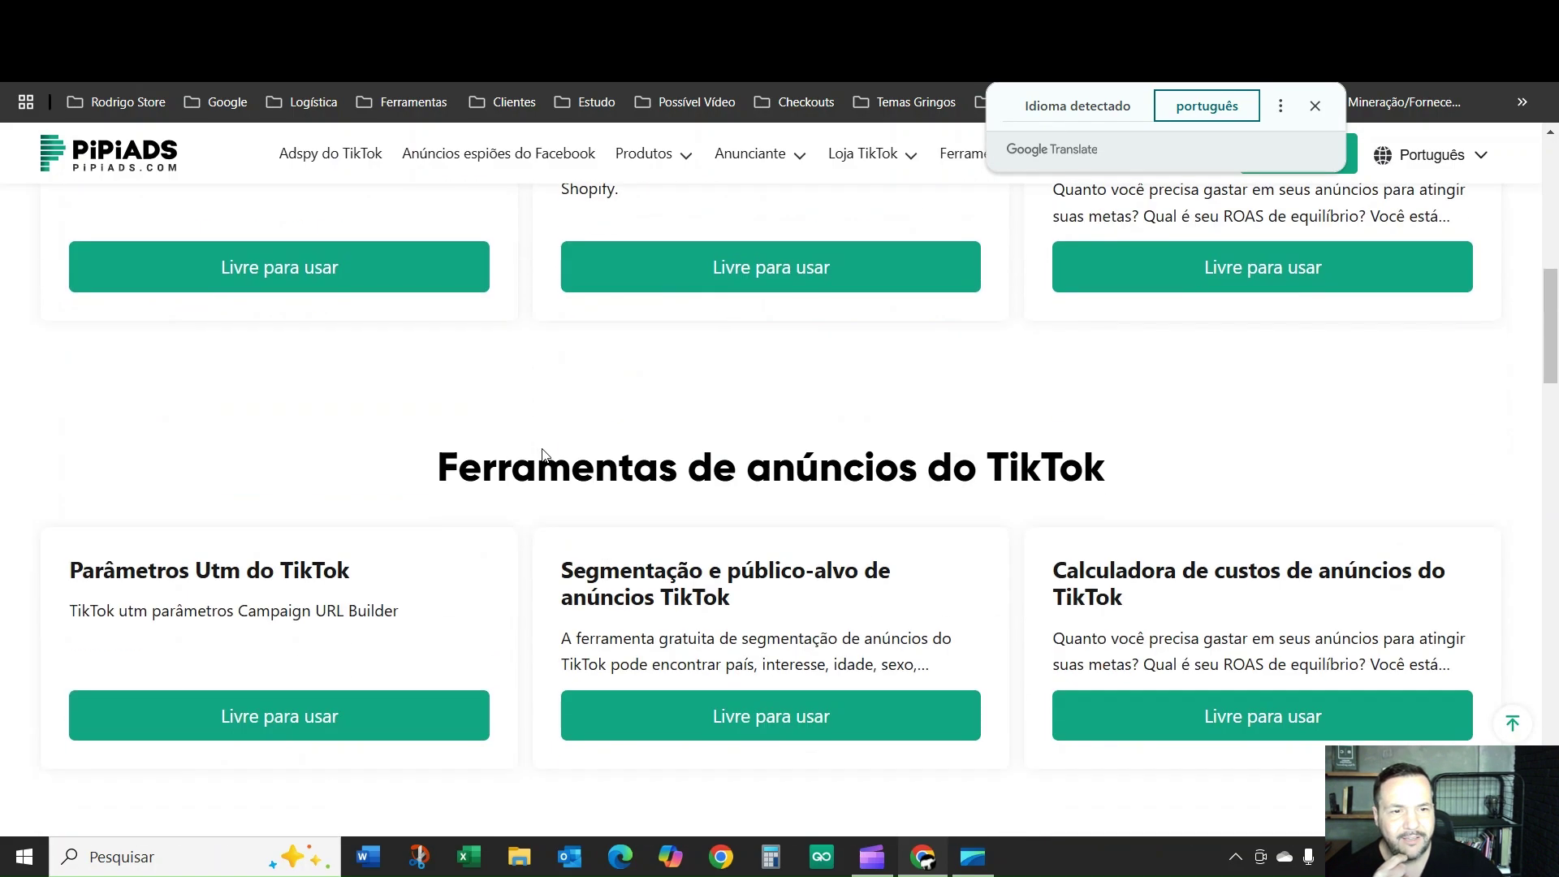
Read through the translated dropshipping and Shopify tools, return to the Tools page heading, and dismiss the translation popup
{"action": "scroll", "coordinate": [295, 497], "scroll_direction": "down", "scroll_amount": 6}
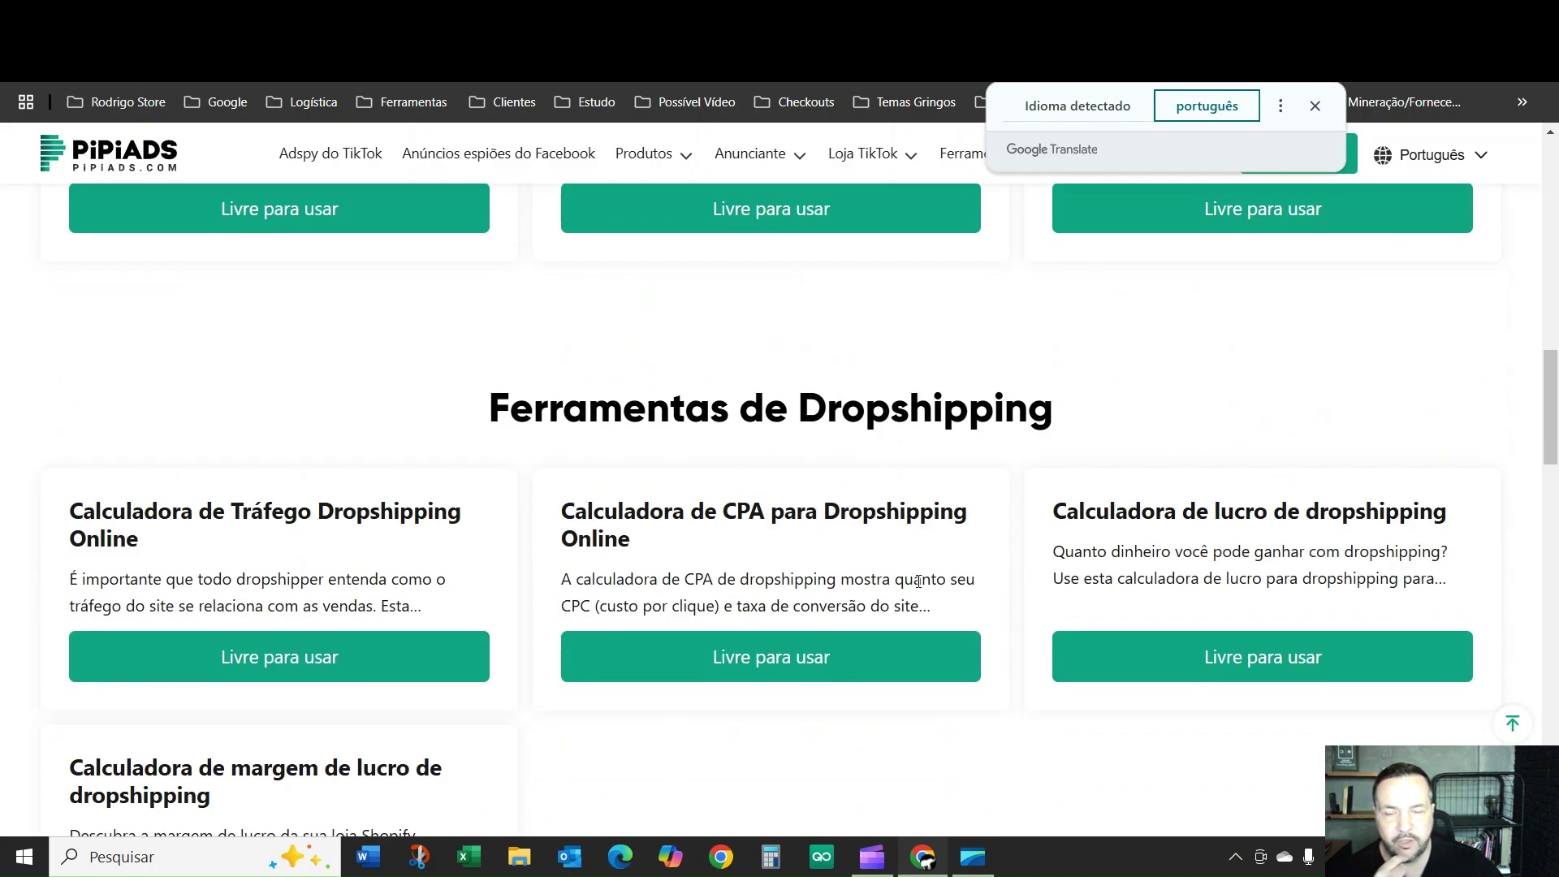
{"action": "scroll", "coordinate": [773, 583], "scroll_direction": "down", "scroll_amount": 4}
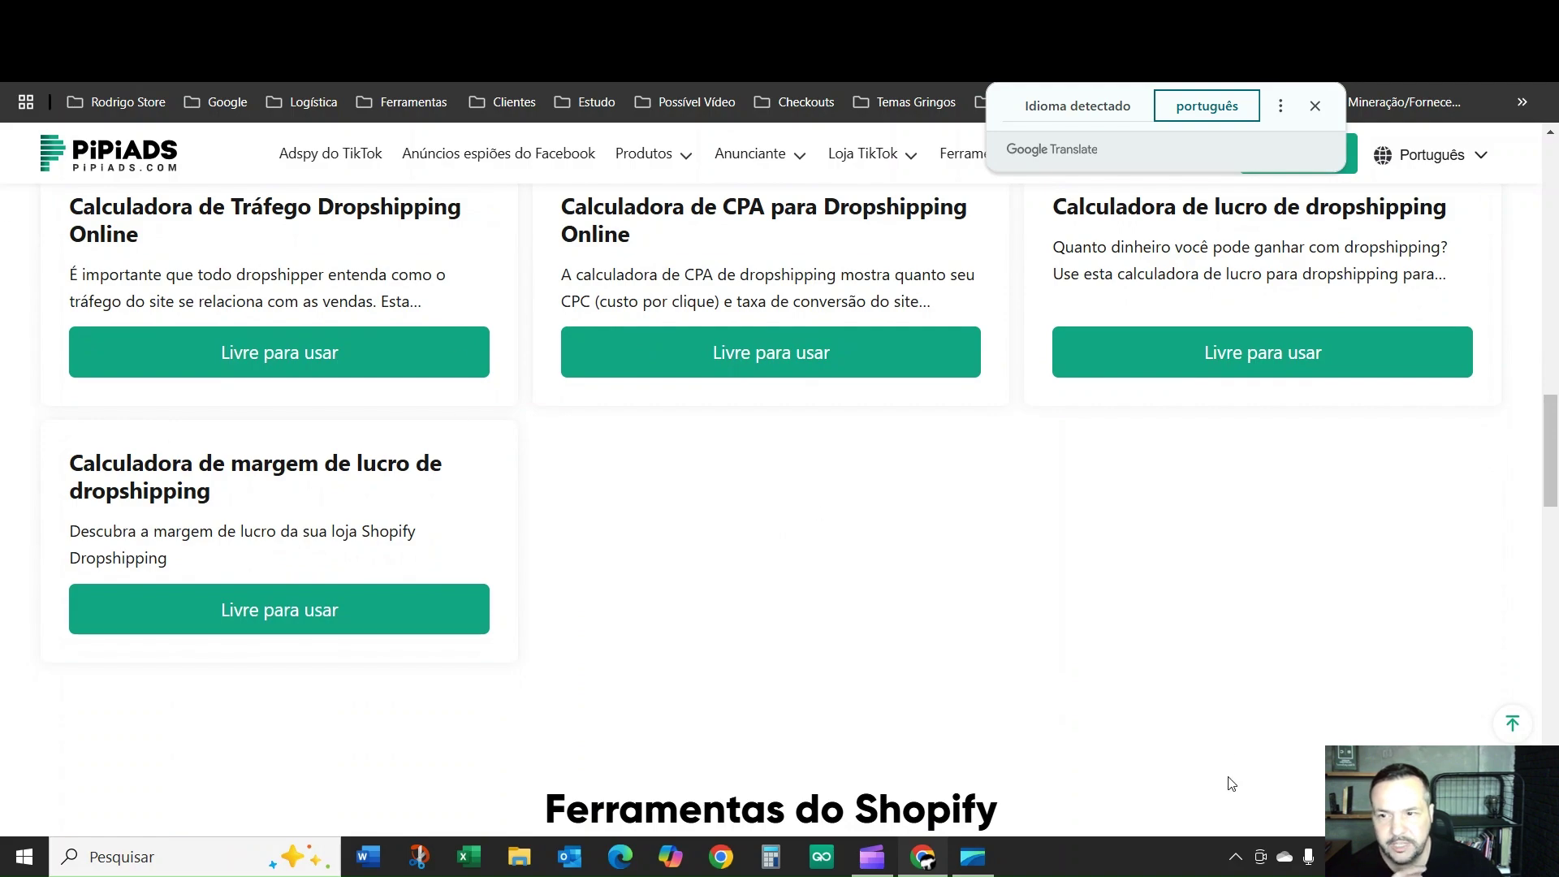
{"action": "scroll", "coordinate": [1063, 835], "scroll_direction": "down", "scroll_amount": 7}
{"action": "scroll", "coordinate": [1170, 723], "scroll_direction": "up", "scroll_amount": 20}
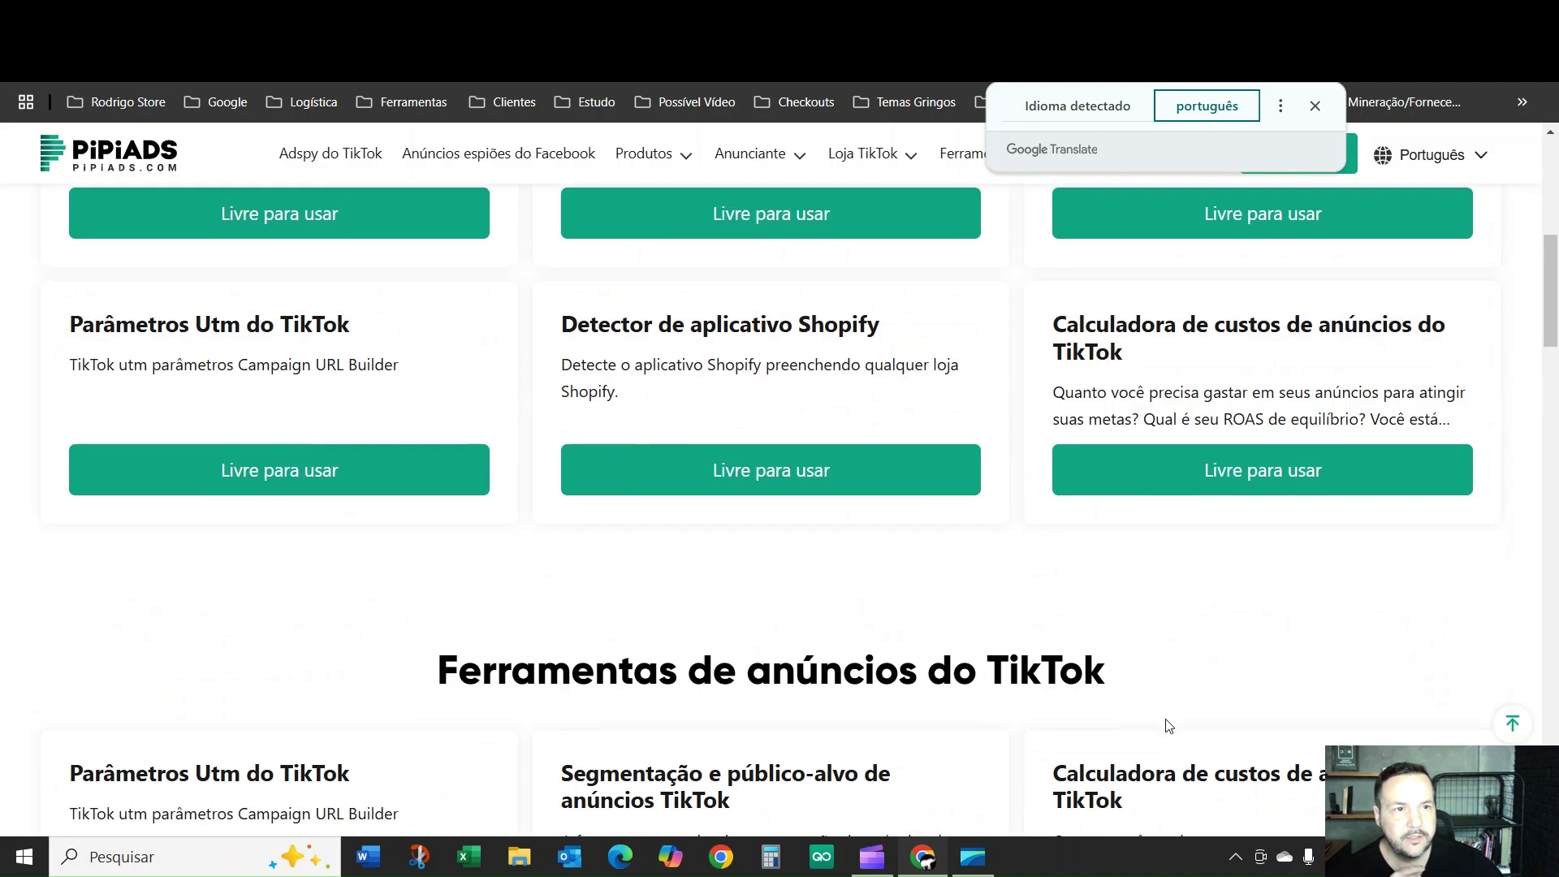
{"action": "scroll", "coordinate": [1169, 726], "scroll_direction": "up", "scroll_amount": 7}
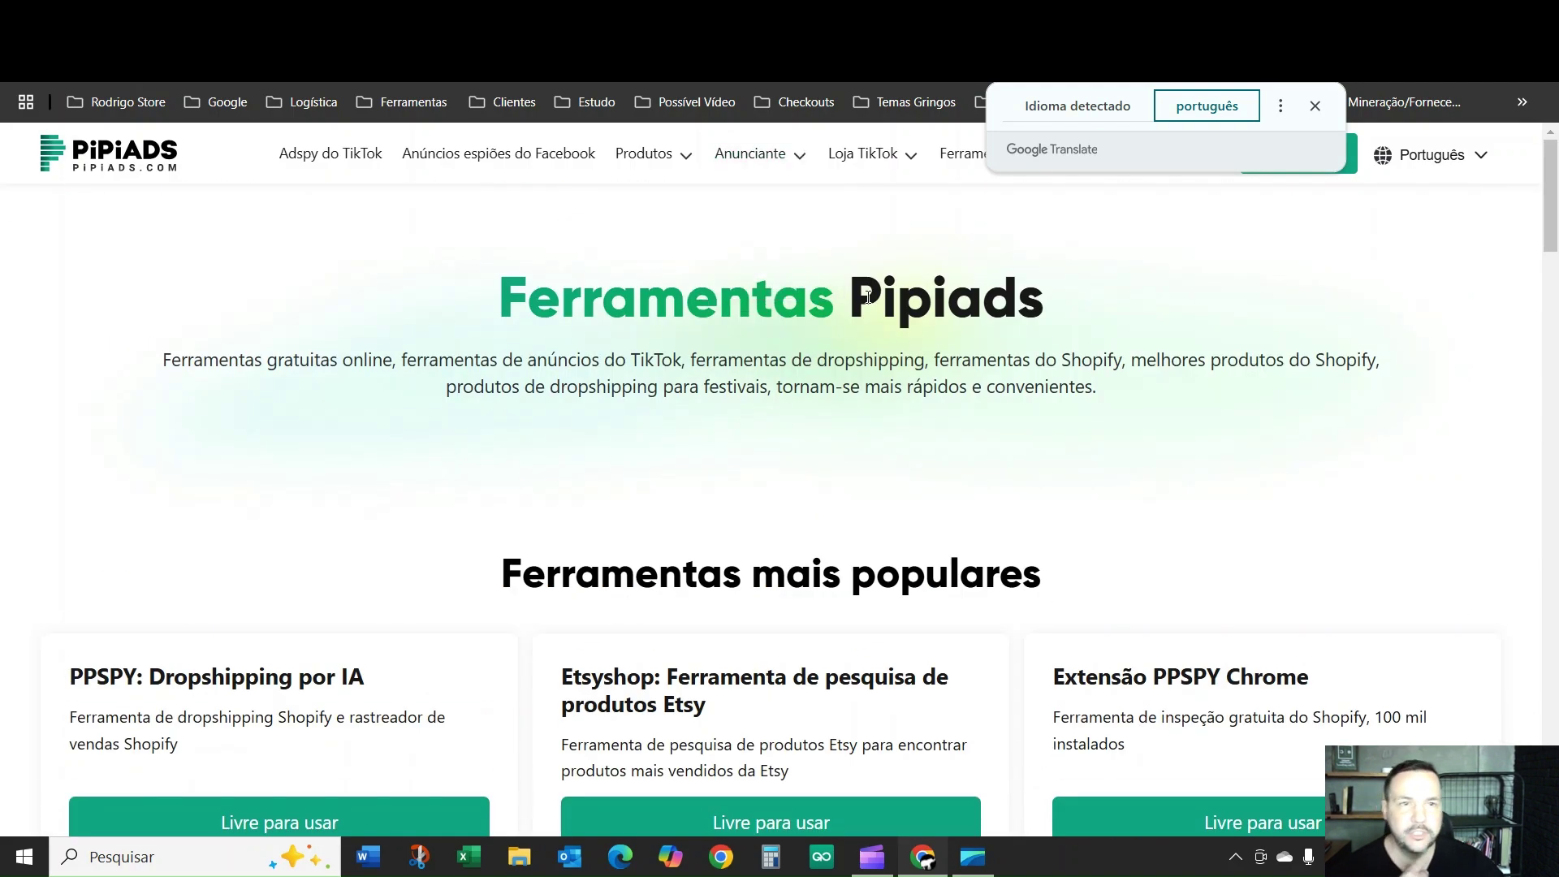
{"action": "left_click", "coordinate": [1316, 105]}
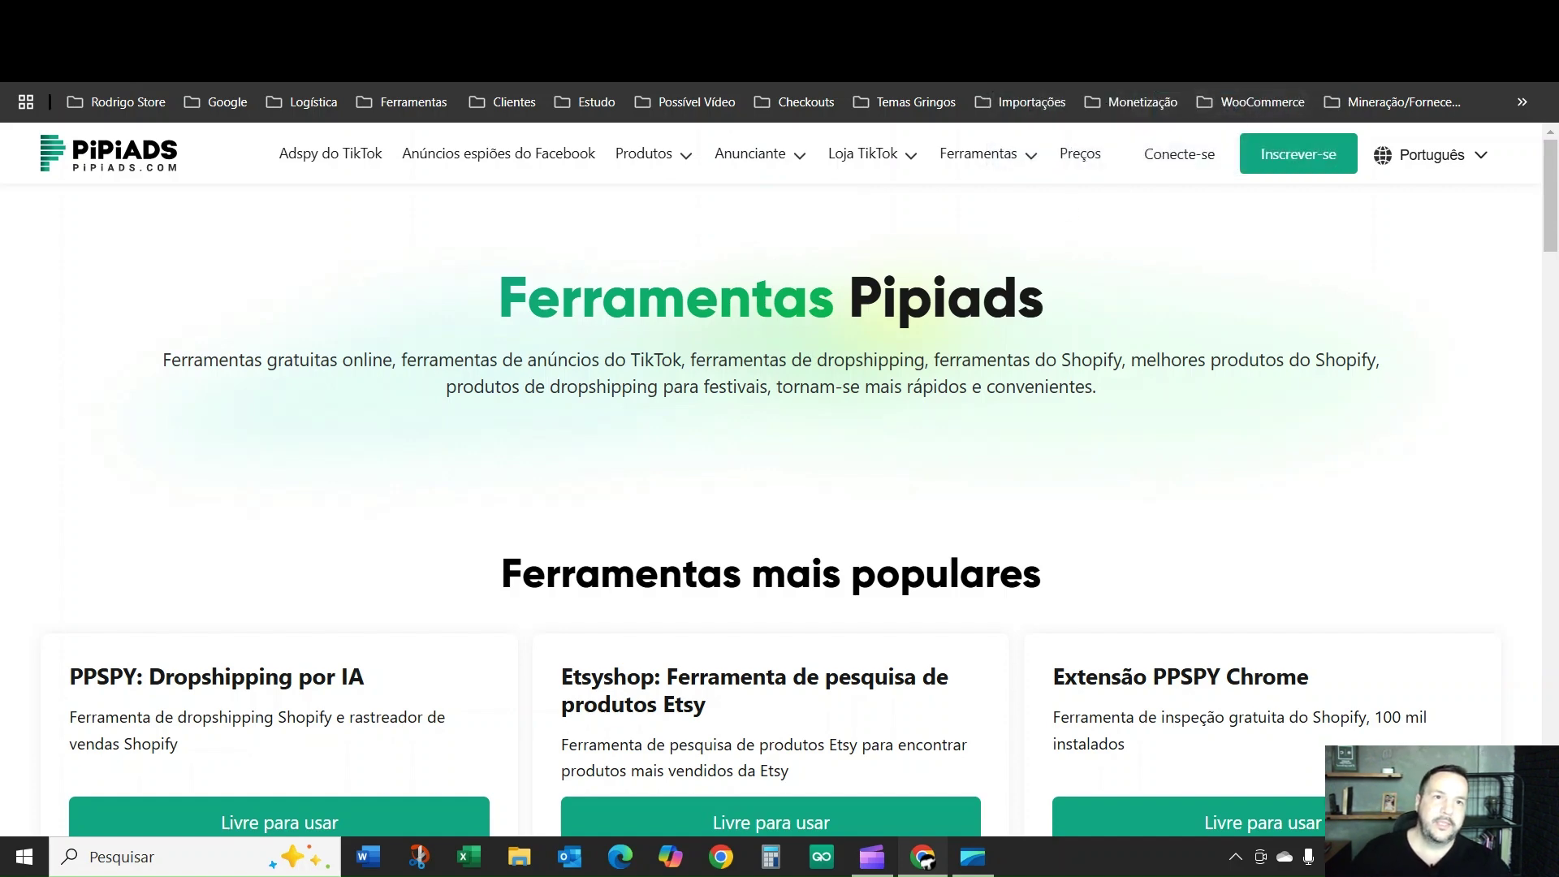
Open the PiPiADS pricing page and review what the annually billed Starter, VIP and PRO plans include
{"action": "left_click", "coordinate": [1218, 18]}
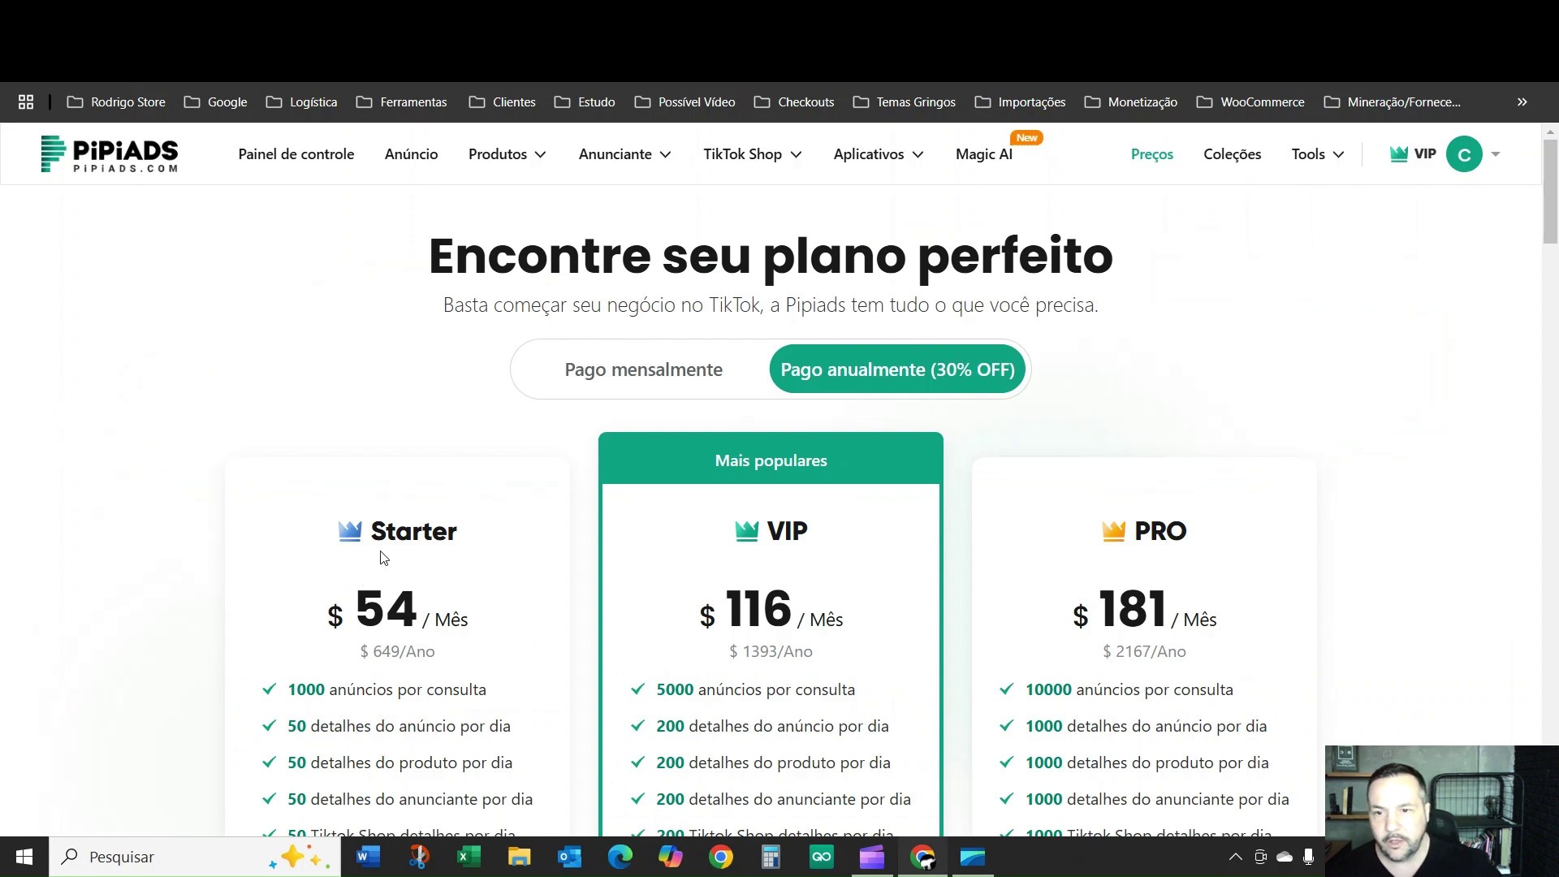
{"action": "scroll", "coordinate": [389, 541], "scroll_direction": "down", "scroll_amount": 1}
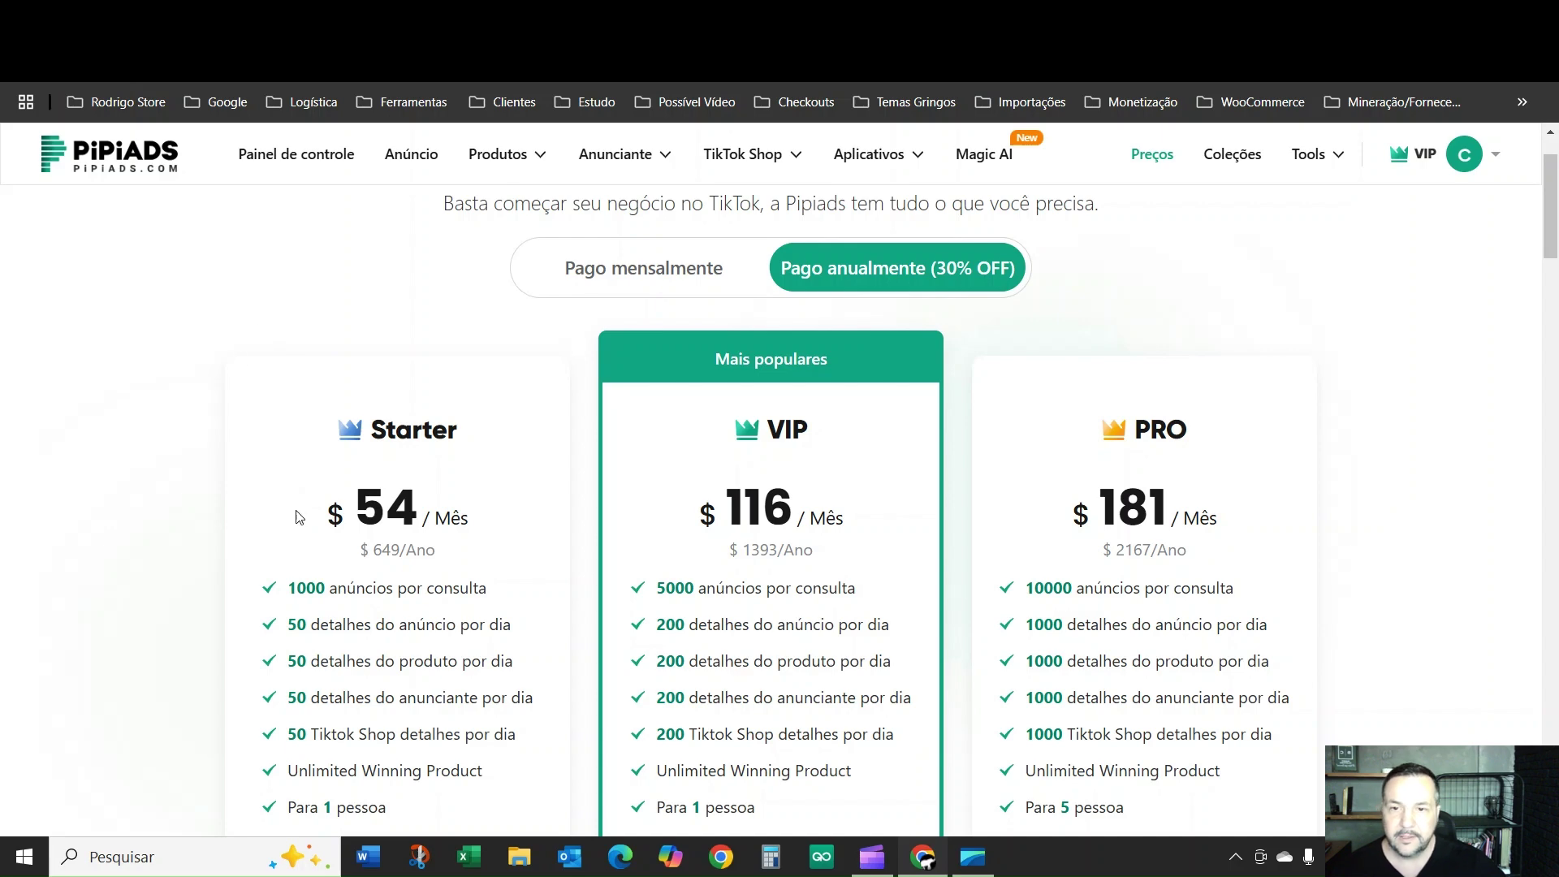
{"action": "scroll", "coordinate": [307, 483], "scroll_direction": "down", "scroll_amount": 10}
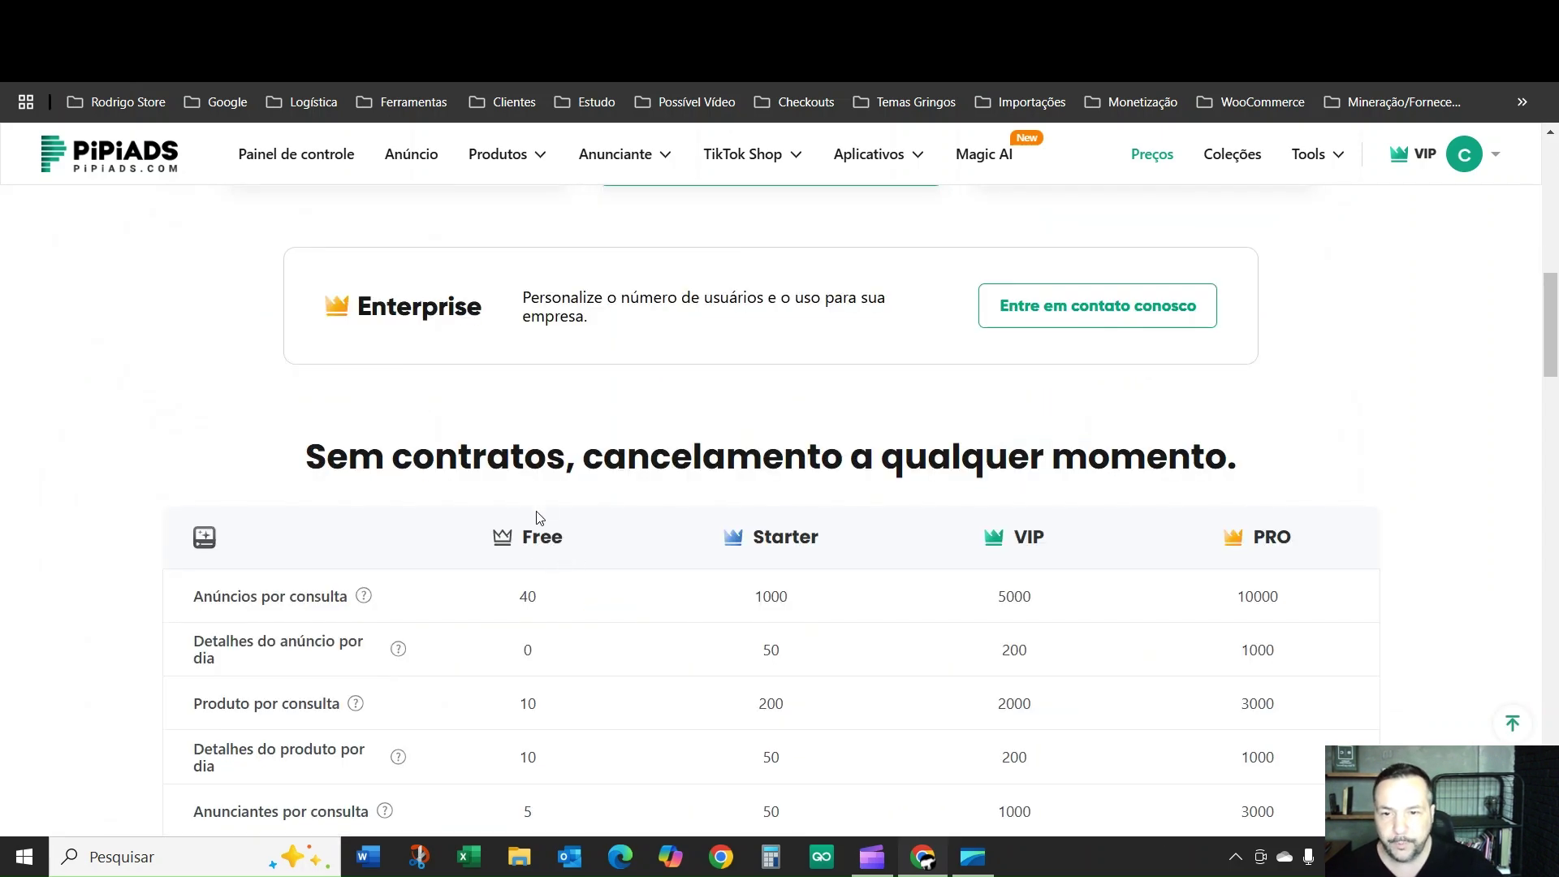
Compare the Free plan's query and detail limits with the paid plans in the comparison table, and return to the plan cards
{"action": "scroll", "coordinate": [540, 515], "scroll_direction": "down", "scroll_amount": 1}
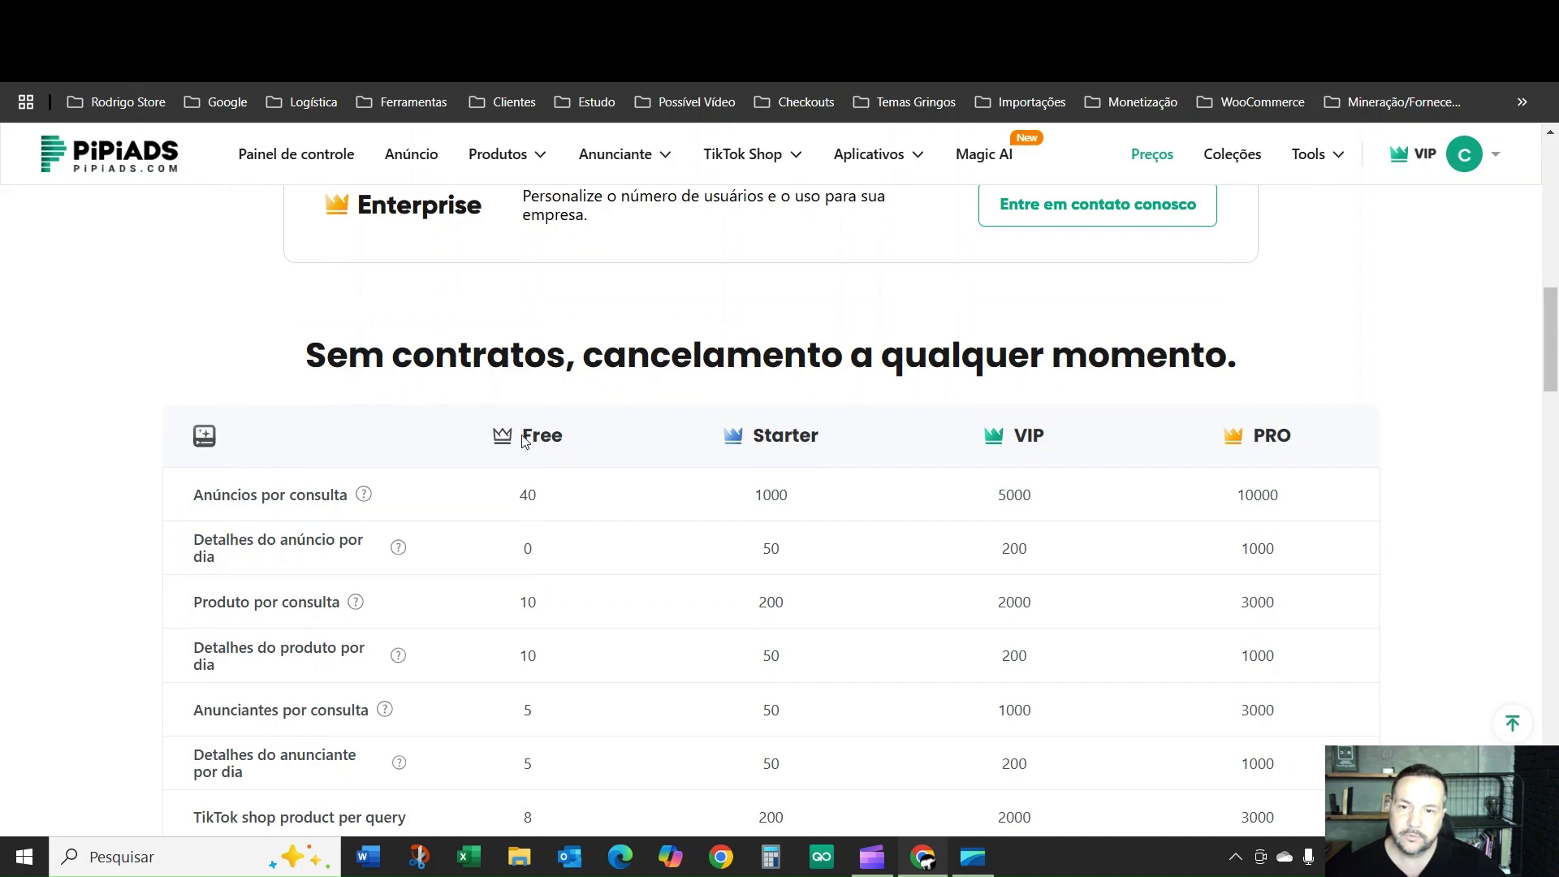
{"action": "scroll", "coordinate": [512, 449], "scroll_direction": "down", "scroll_amount": 7}
{"action": "scroll", "coordinate": [513, 455], "scroll_direction": "up", "scroll_amount": 11}
{"action": "scroll", "coordinate": [530, 592], "scroll_direction": "down", "scroll_amount": 2}
{"action": "scroll", "coordinate": [530, 597], "scroll_direction": "down", "scroll_amount": 7}
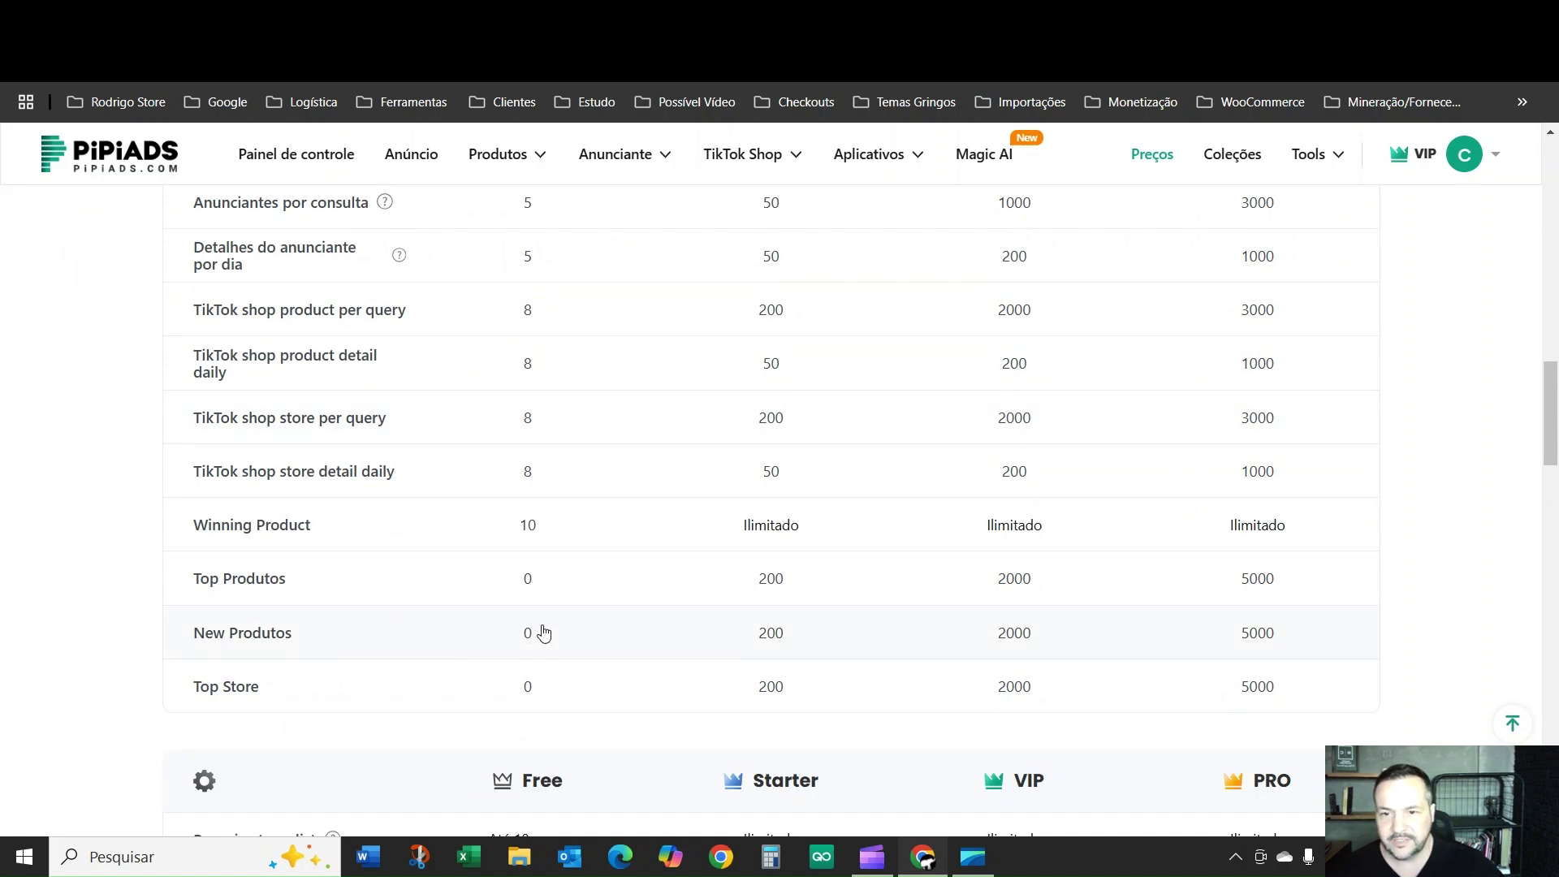
{"action": "scroll", "coordinate": [528, 725], "scroll_direction": "up", "scroll_amount": 9}
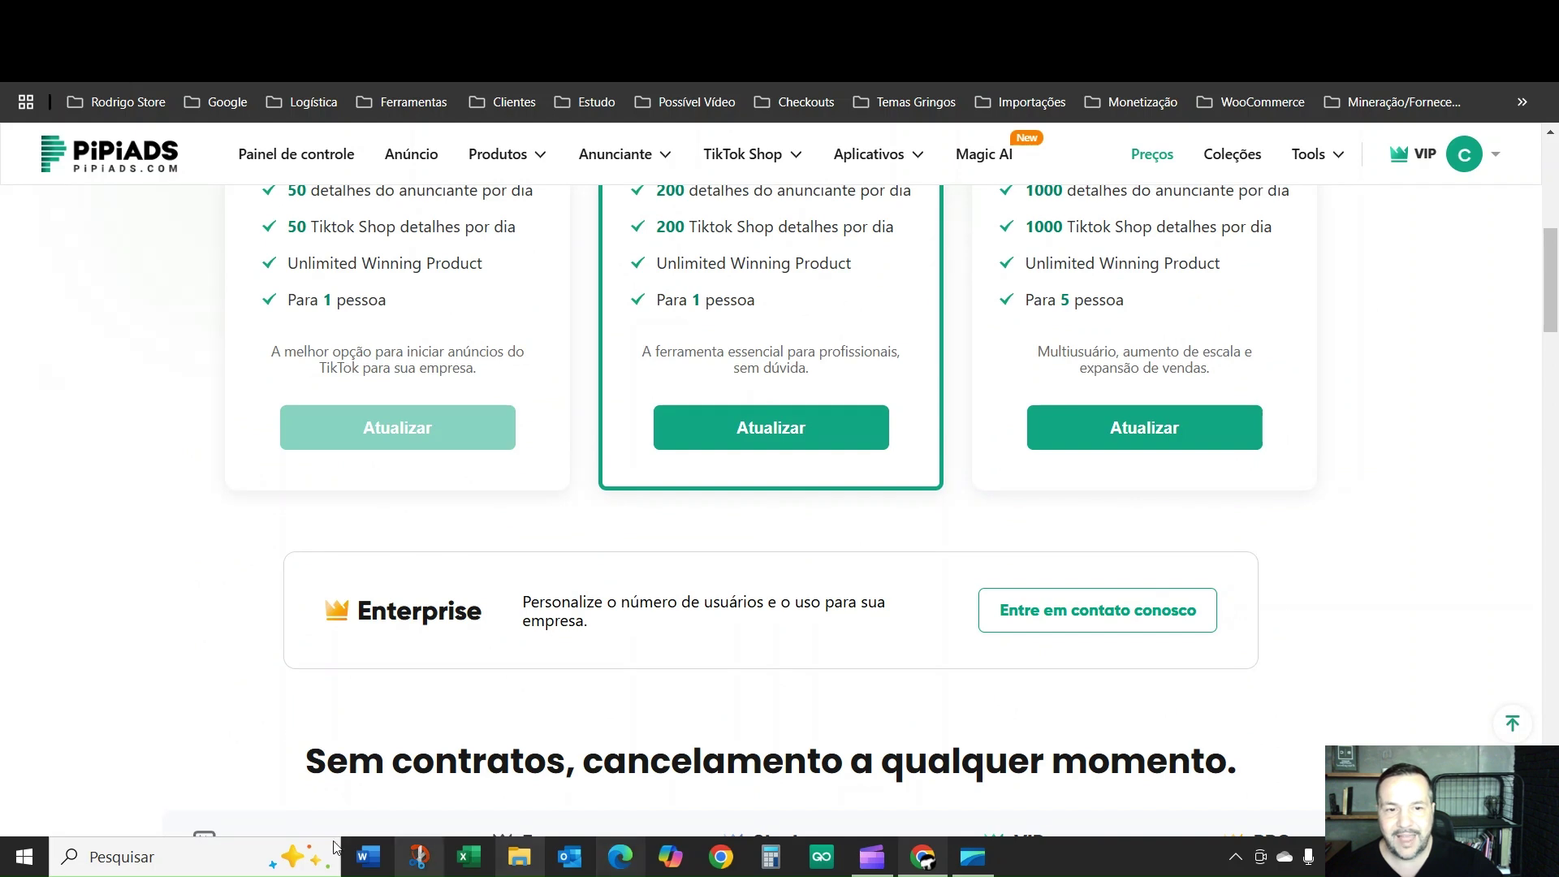
{"action": "scroll", "coordinate": [365, 644], "scroll_direction": "down", "scroll_amount": 2}
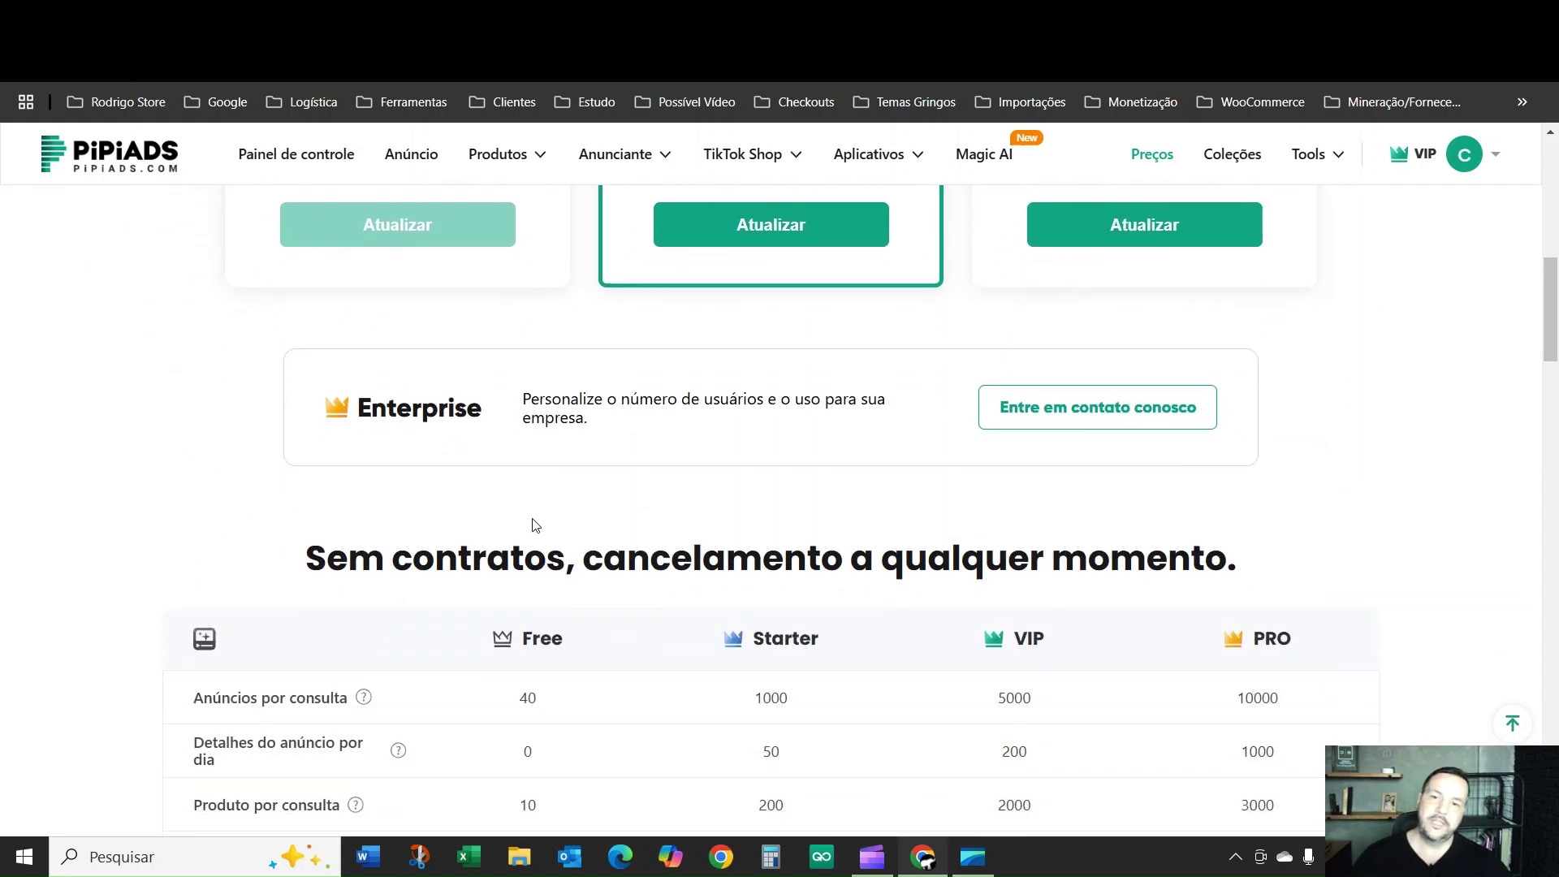
{"action": "scroll", "coordinate": [536, 525], "scroll_direction": "up", "scroll_amount": 2}
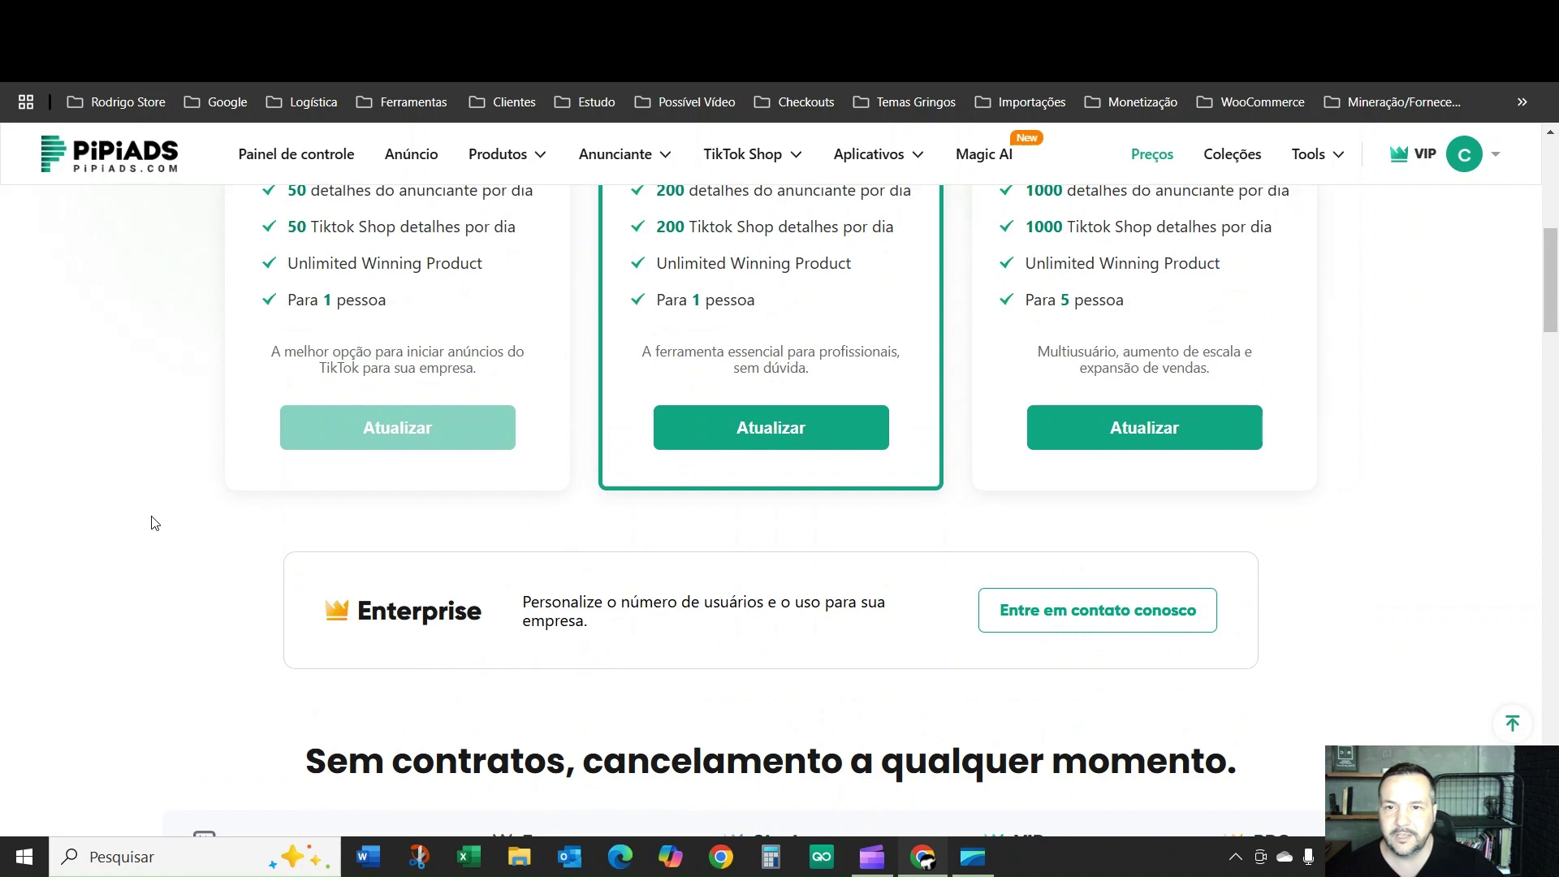
{"action": "scroll", "coordinate": [155, 522], "scroll_direction": "up", "scroll_amount": 6}
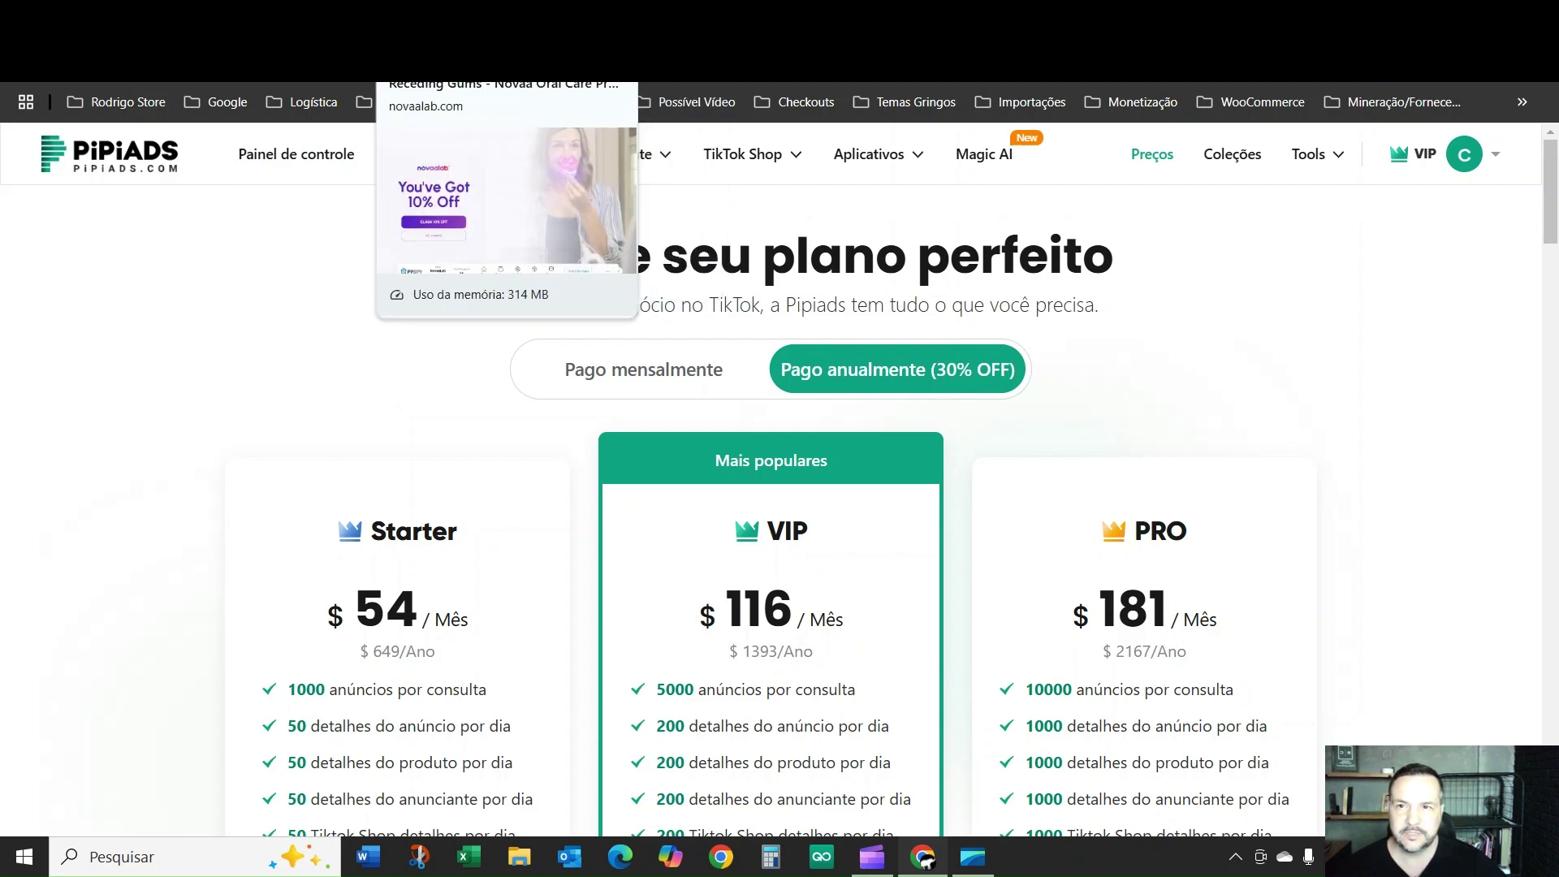
Revisit the NovaaLab store page and return to the PiPiADS product results for women's clothing in Brazil
{"action": "left_click", "coordinate": [487, 65]}
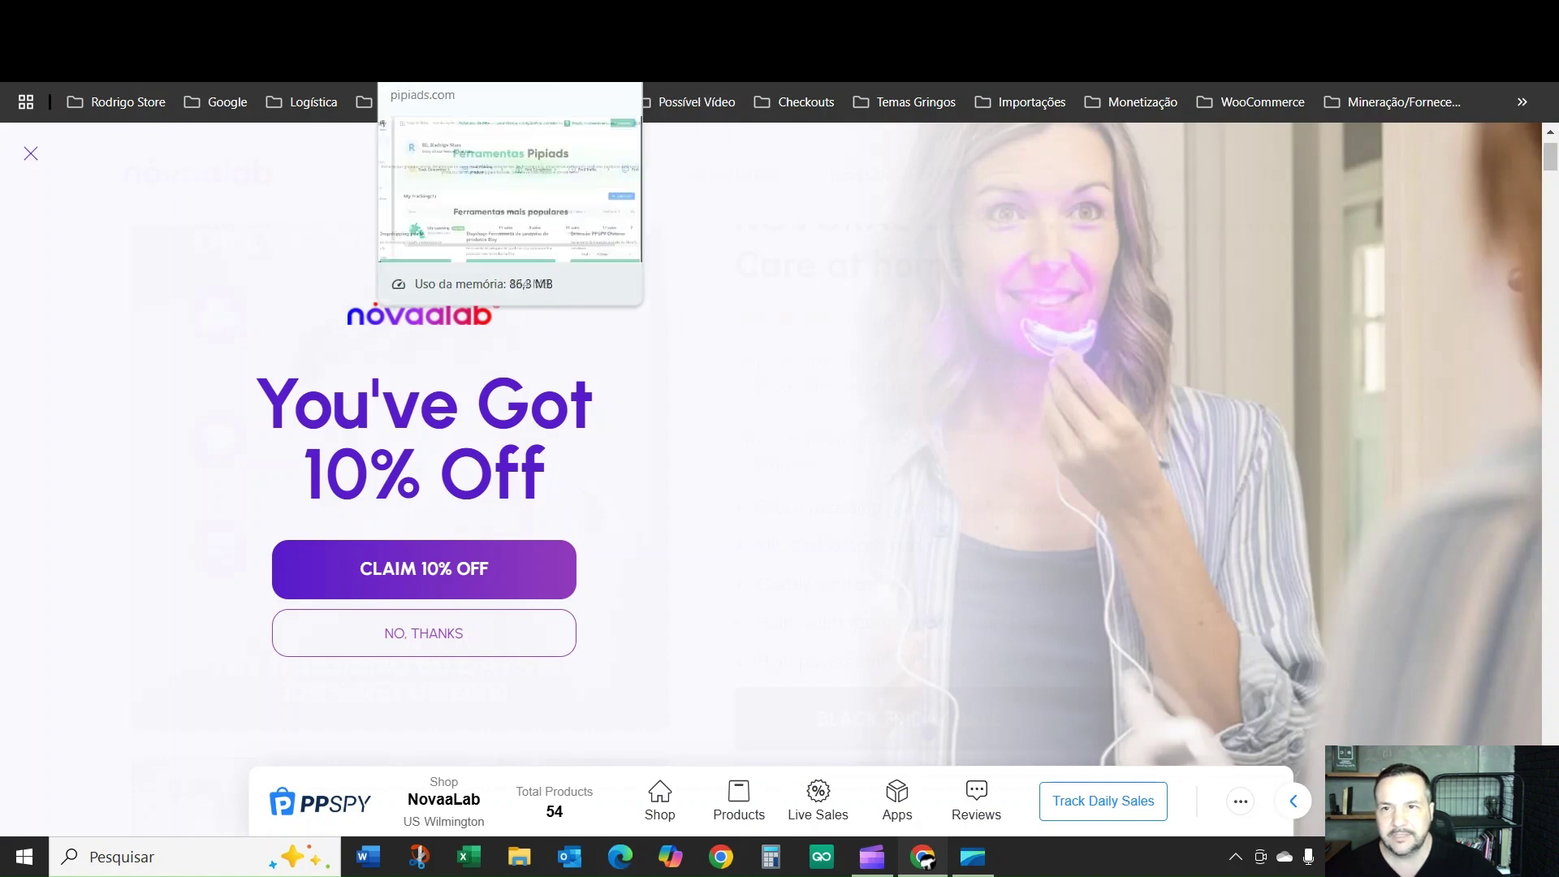
{"action": "key", "text": "ctrl+Tab"}
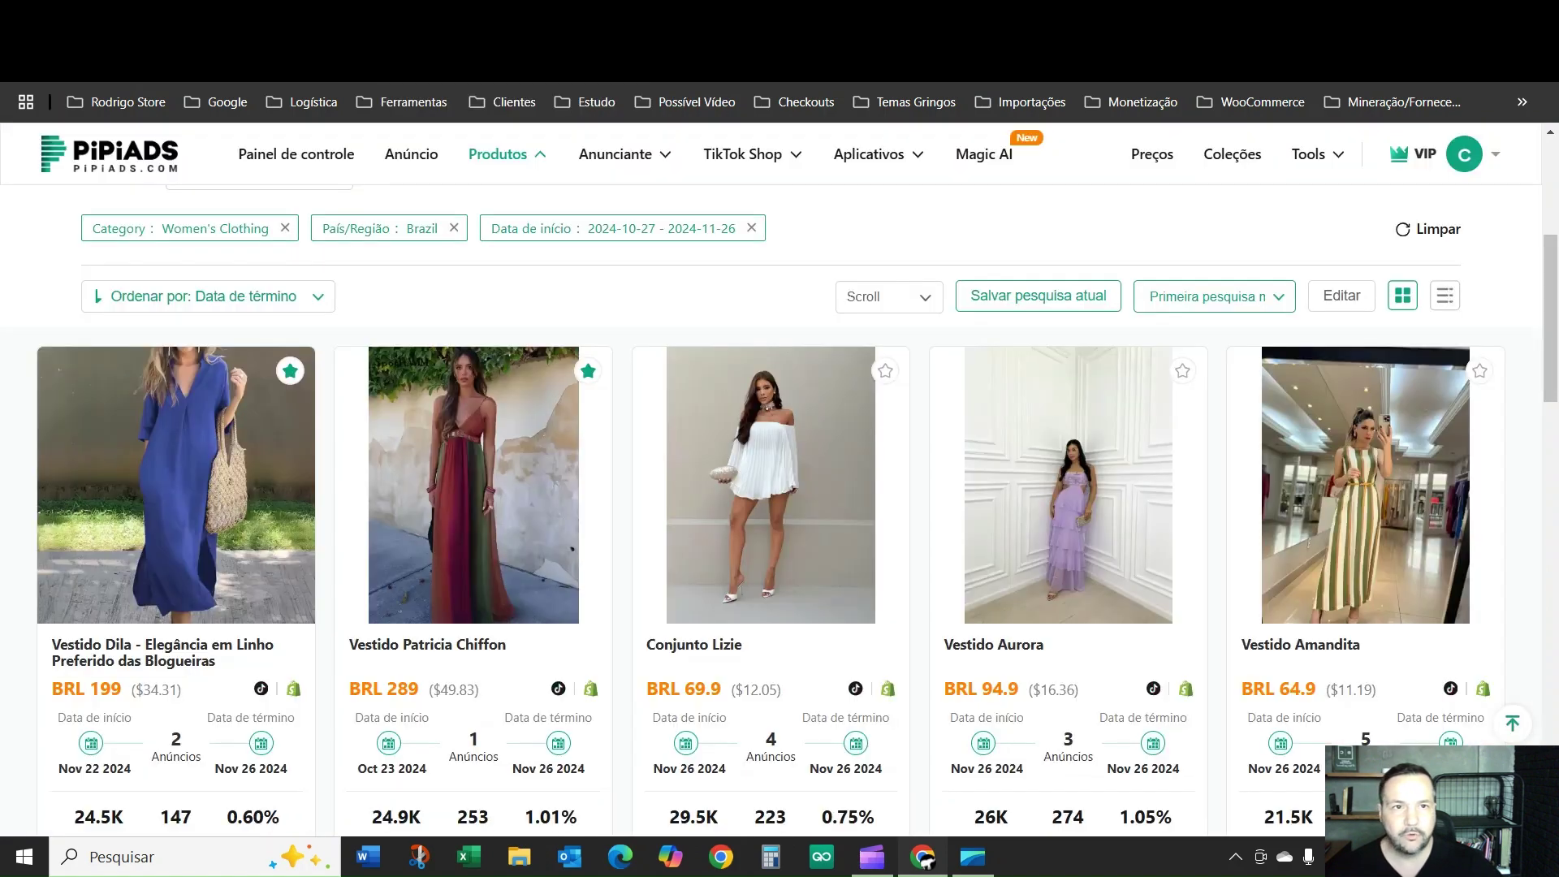